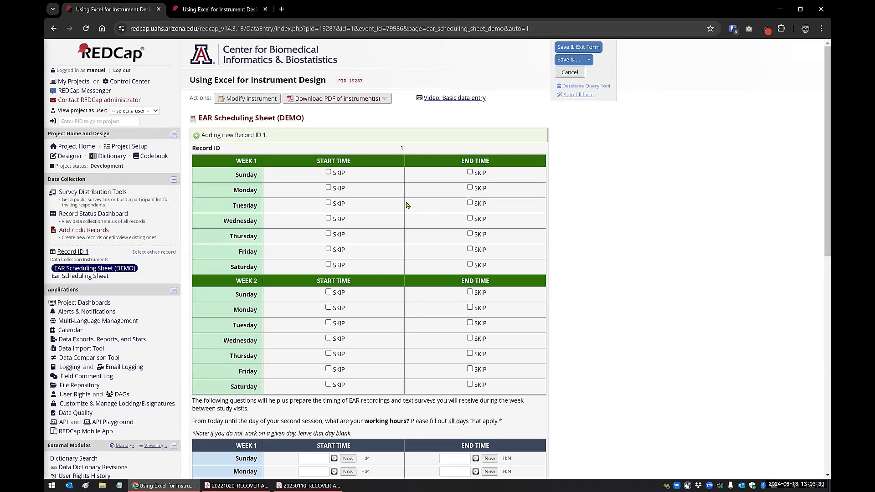
# Mark the Week 1 Sunday start and end times as SKIP and check the effect on the working-hours table
pyautogui.click(329, 172)
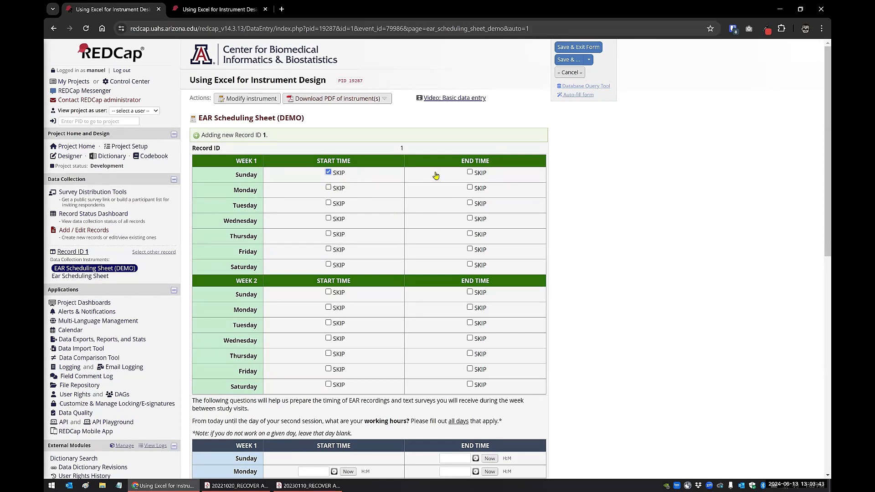
pyautogui.click(470, 172)
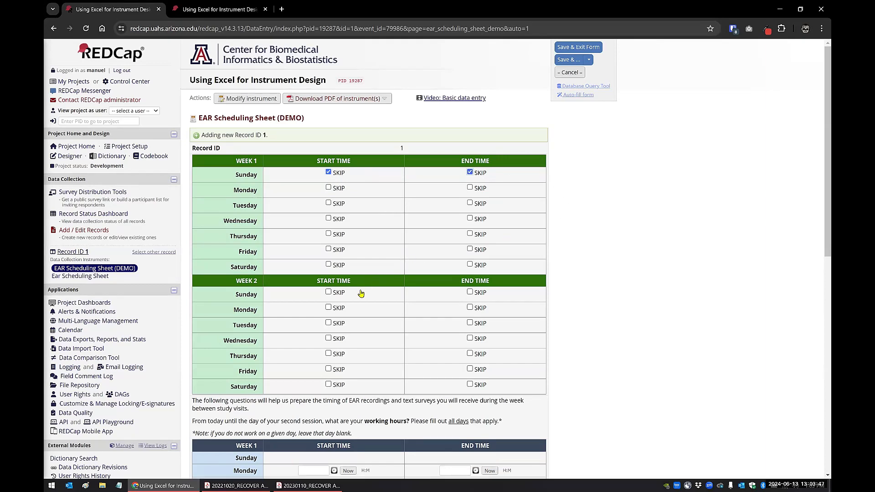
pyautogui.scroll(-1, 351, 282)
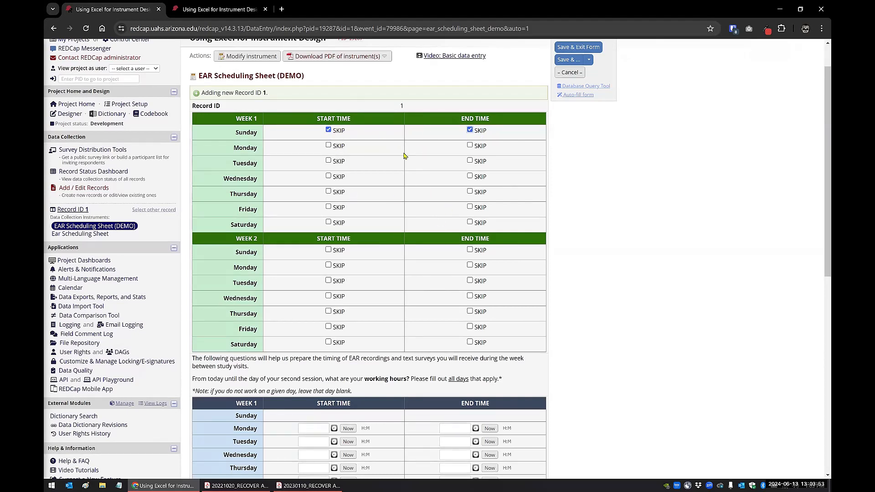
pyautogui.scroll(-2, 591, 277)
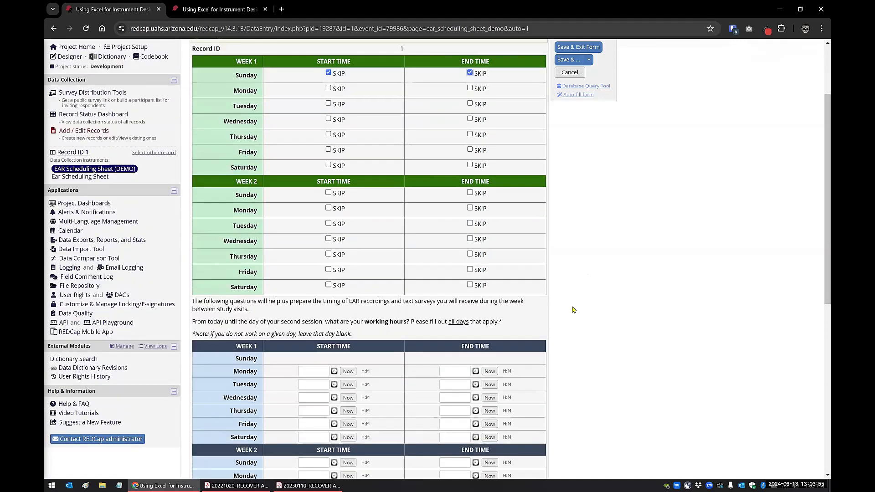
pyautogui.scroll(-3, 569, 310)
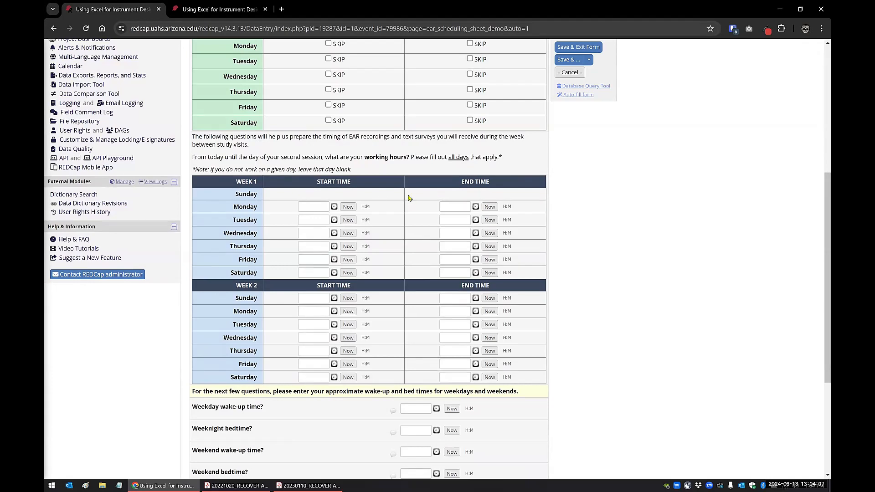
# Clear both Week 1 Sunday SKIP marks and review the working-hours tables and remaining questions
pyautogui.scroll(4, 554, 261)
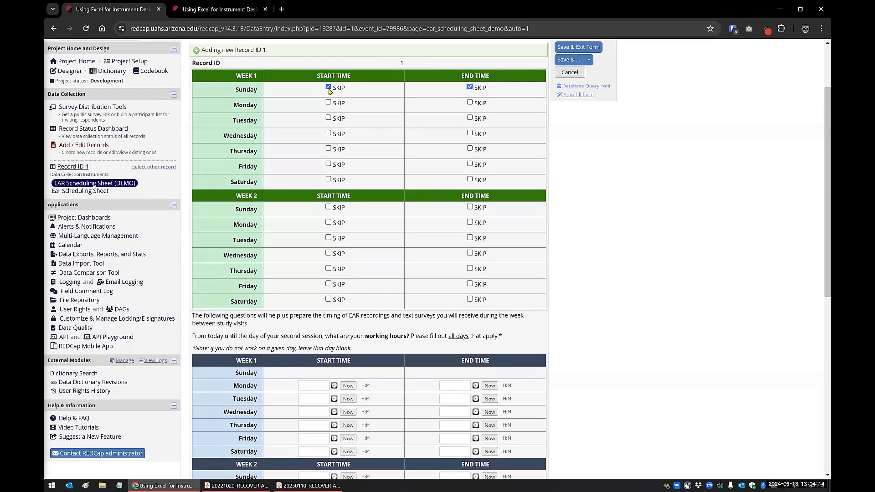
pyautogui.click(328, 88)
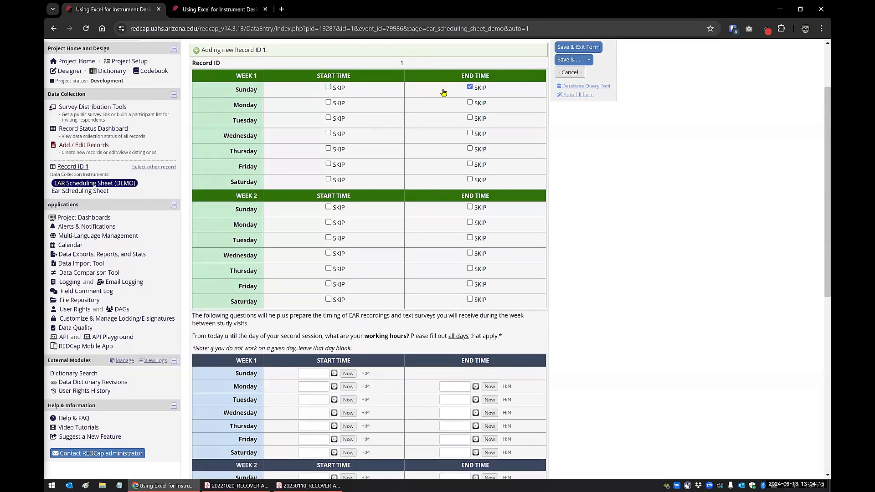
pyautogui.click(470, 88)
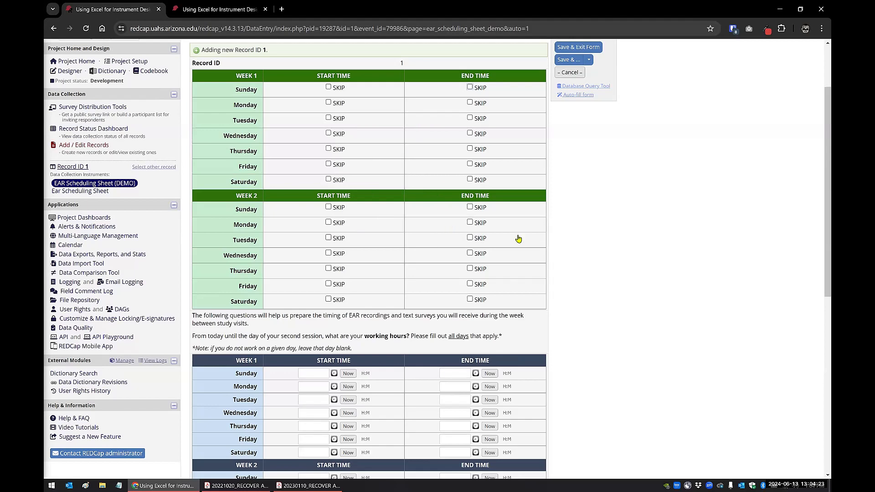
pyautogui.scroll(-5, 451, 223)
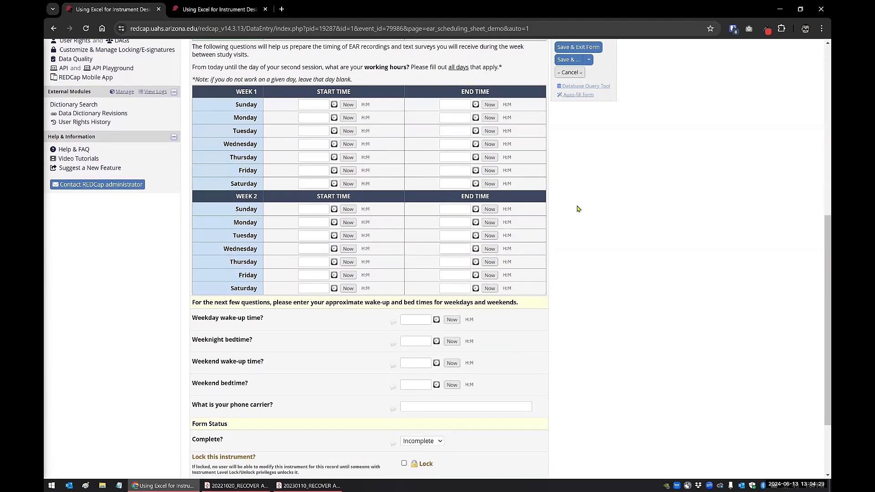
pyautogui.scroll(7, 578, 209)
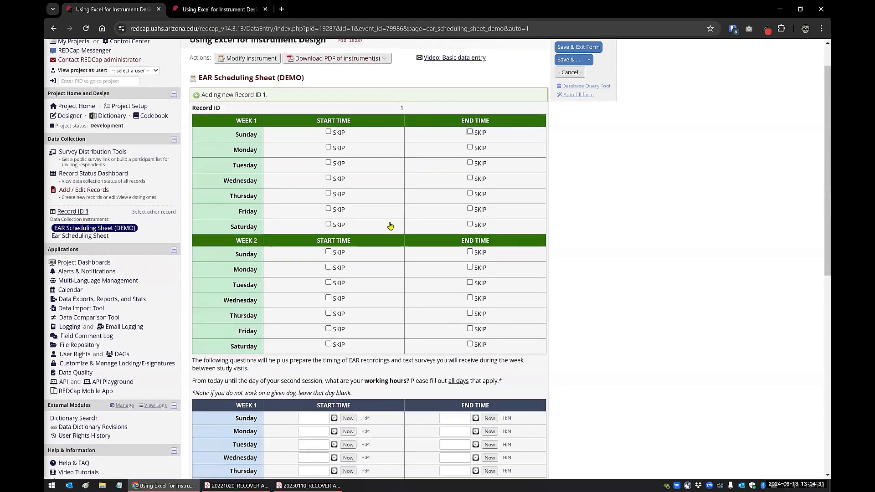
# Examine the embedded week tables and SKIP checkbox fields of EAR Scheduling Sheet (DEMO) in the Online Designer
pyautogui.hotkey('ctrl', 'Tab')
pyautogui.scroll(-3, 568, 256)
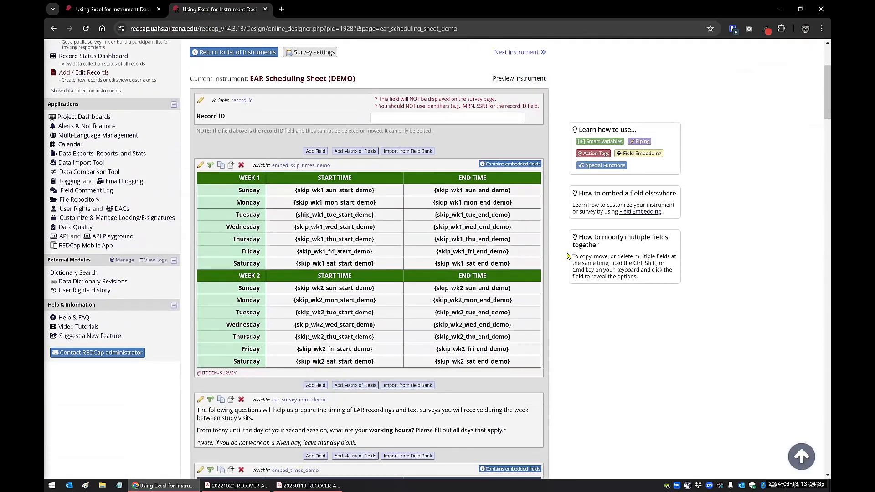
pyautogui.scroll(-1, 568, 257)
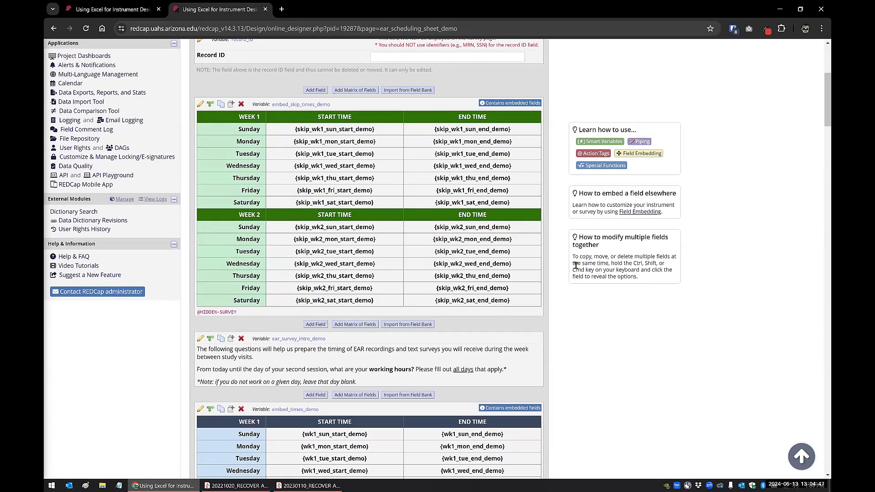
pyautogui.scroll(-5, 560, 310)
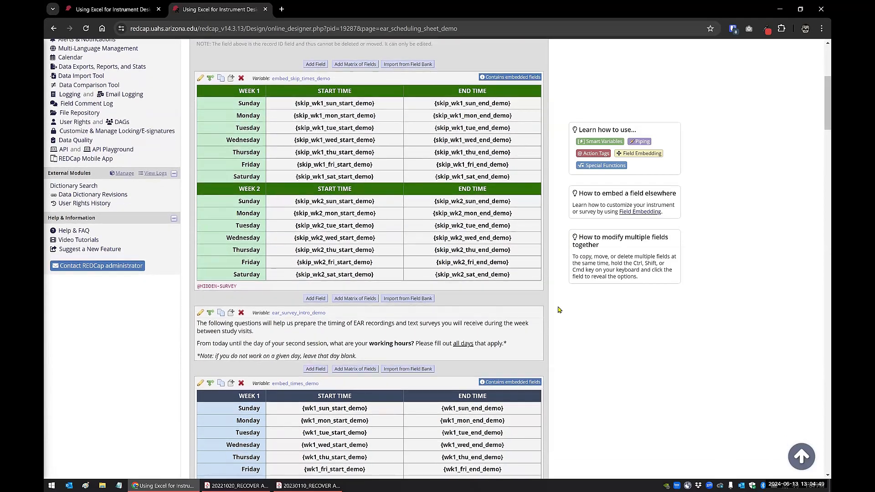
pyautogui.scroll(-1, 560, 310)
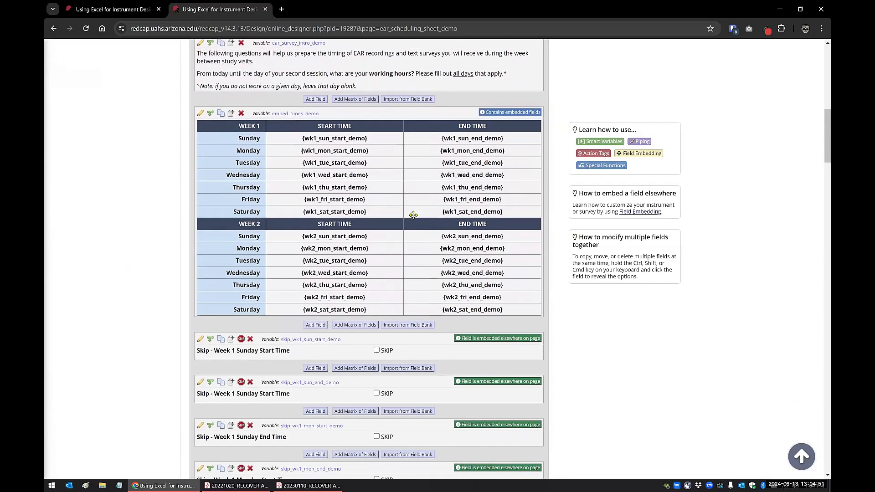
pyautogui.scroll(-4, 564, 314)
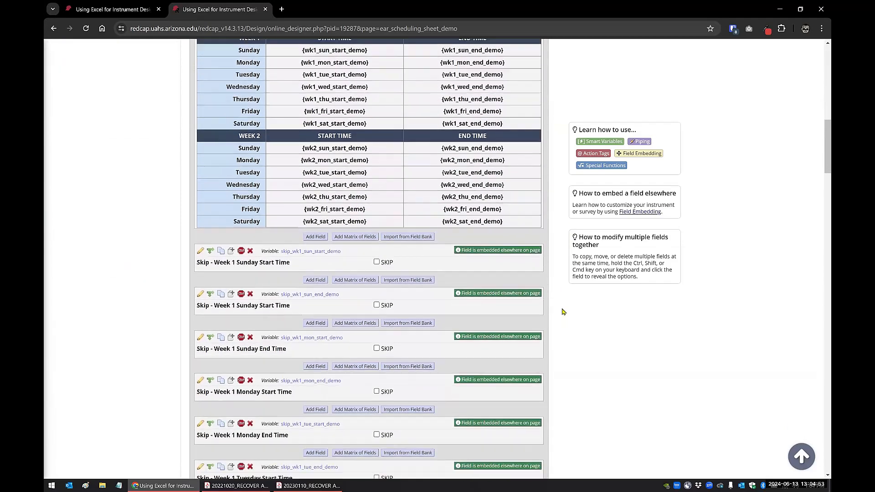
pyautogui.scroll(-5, 366, 252)
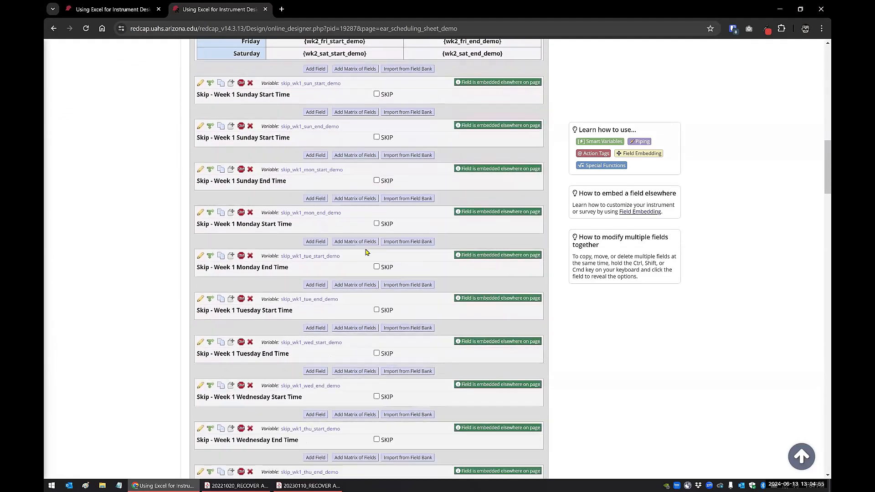
pyautogui.scroll(-8, 367, 252)
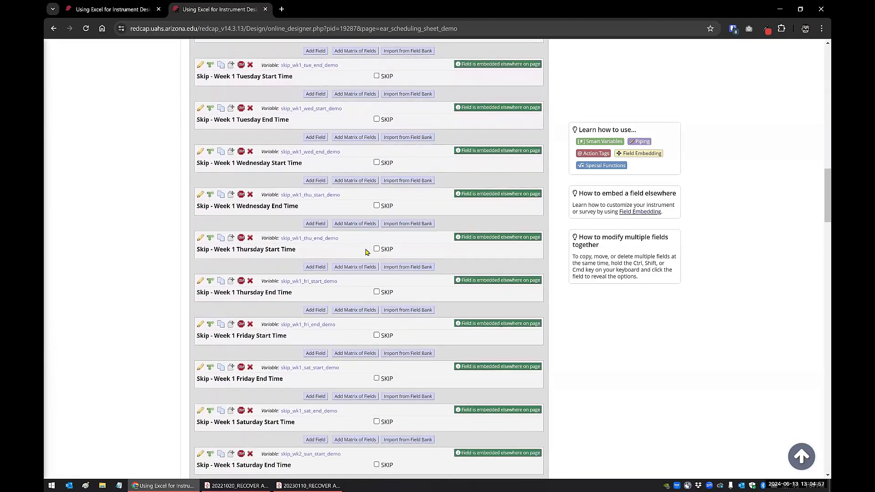
pyautogui.scroll(-9, 366, 252)
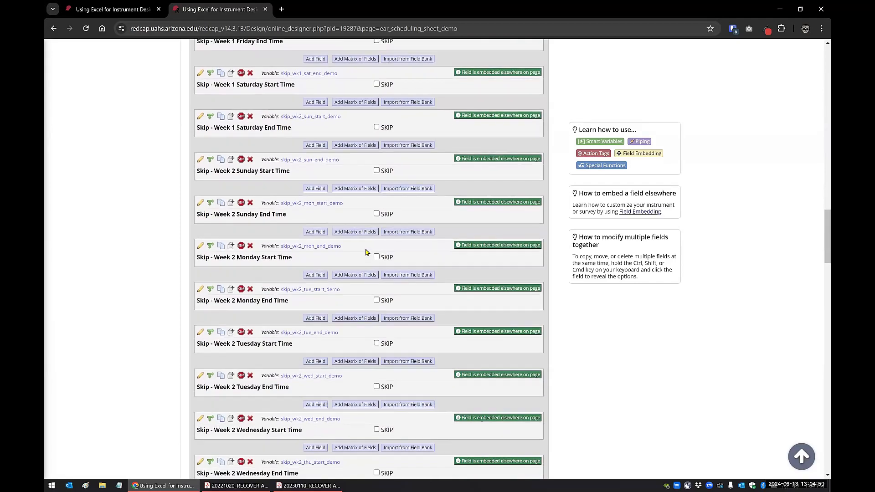
# Examine the start and end time fields with their branching logic and the closing questions of the demo instrument
pyautogui.scroll(-3, 366, 252)
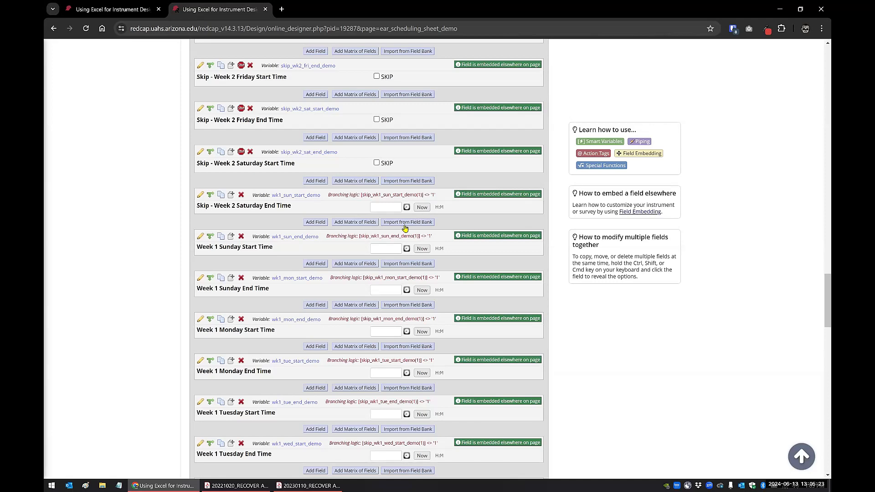
pyautogui.scroll(-1, 402, 263)
pyautogui.scroll(-12, 401, 266)
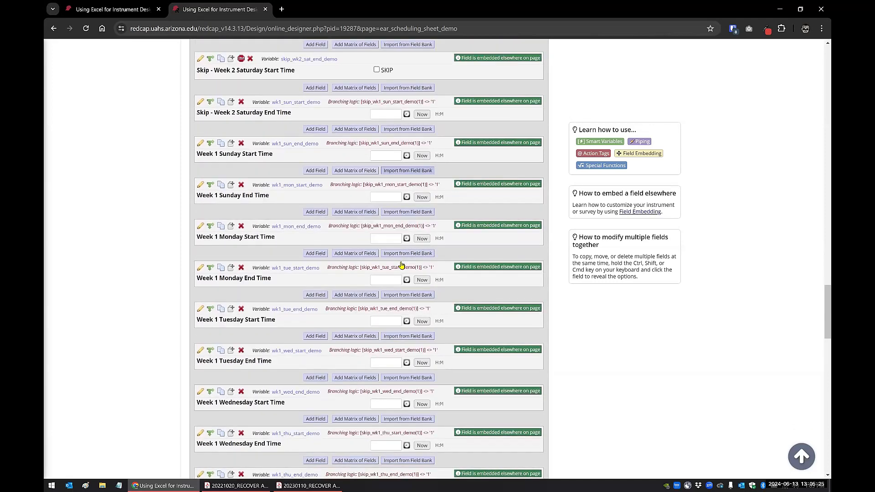
pyautogui.scroll(-15, 401, 264)
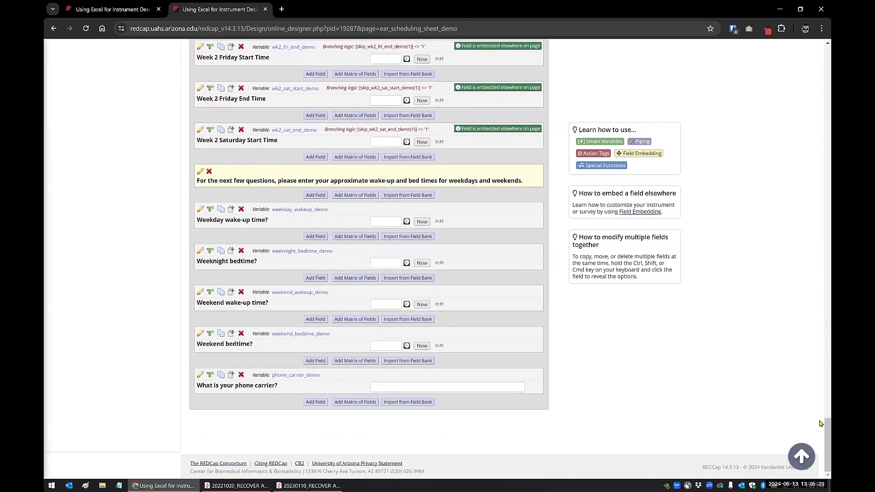
pyautogui.click(822, 95)
pyautogui.scroll(11, 620, 310)
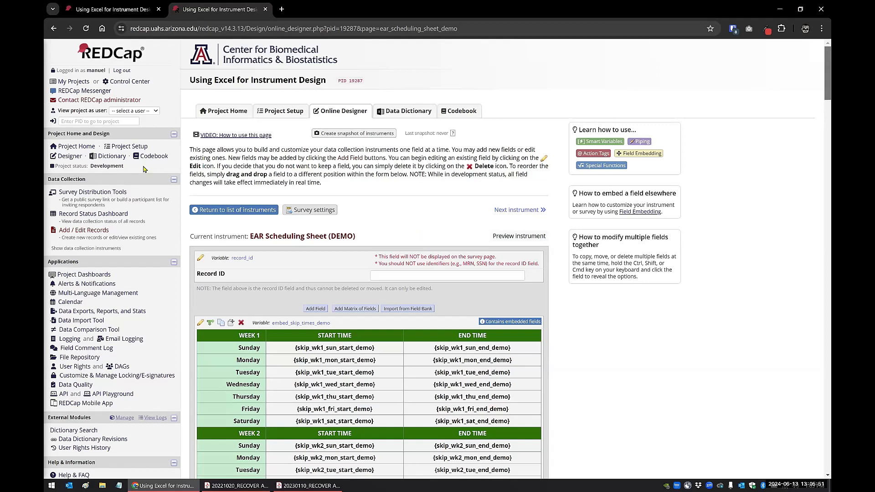
# Open the Ear Scheduling Sheet instrument in the designer to review its empty week tables, and close the demo record's data entry page
pyautogui.click(69, 158)
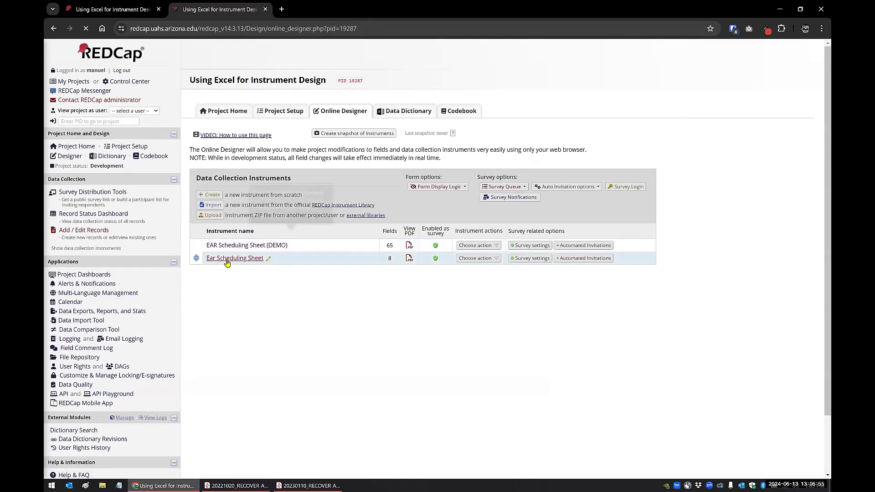
pyautogui.click(227, 259)
pyautogui.scroll(-4, 407, 314)
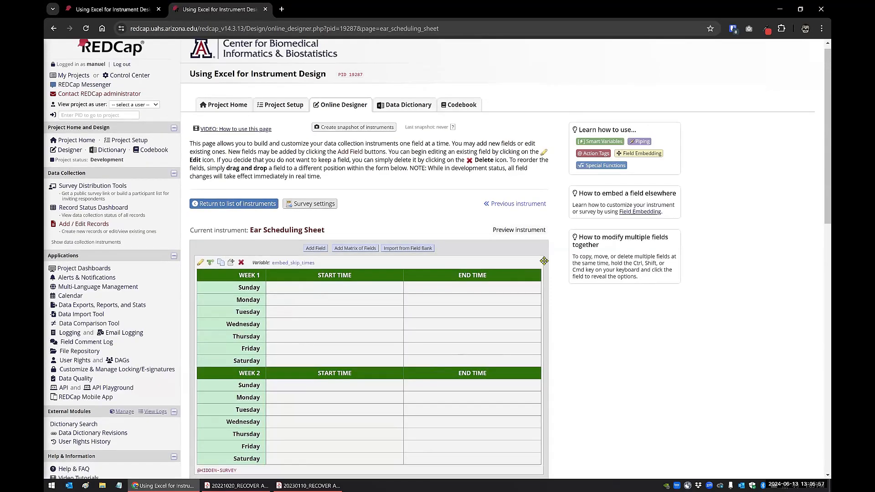
pyautogui.scroll(-2, 427, 195)
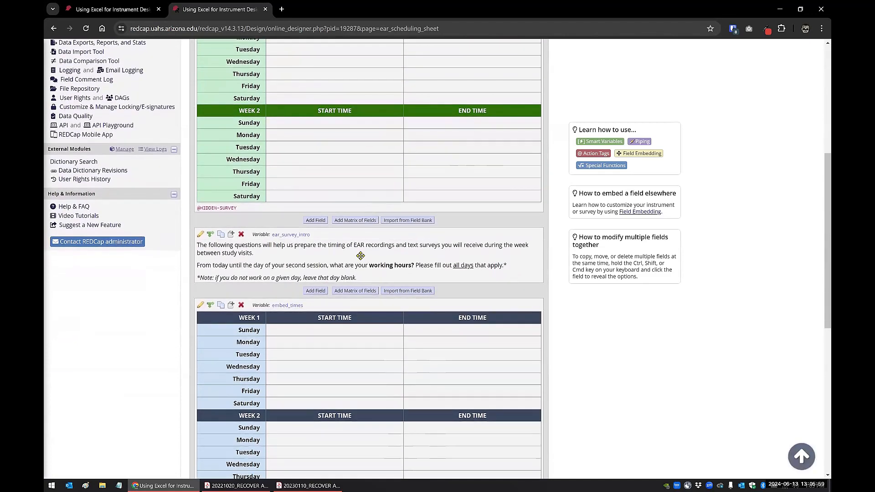
pyautogui.scroll(-4, 334, 315)
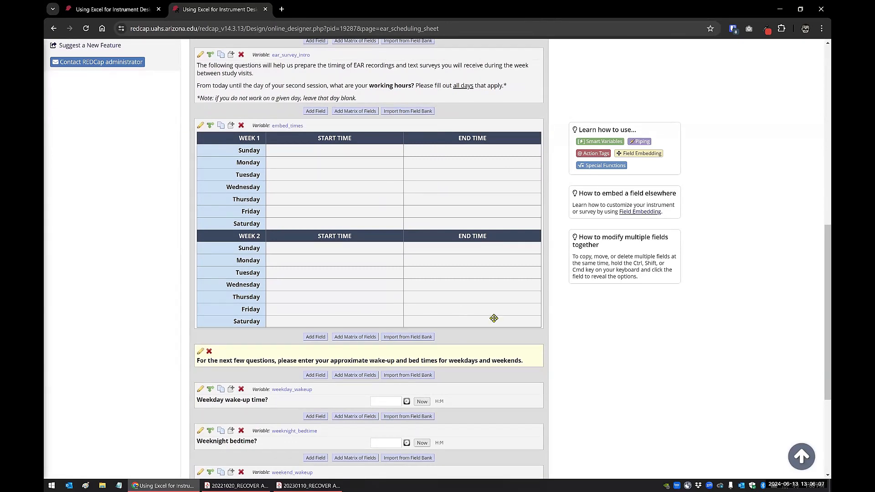
pyautogui.scroll(3, 608, 327)
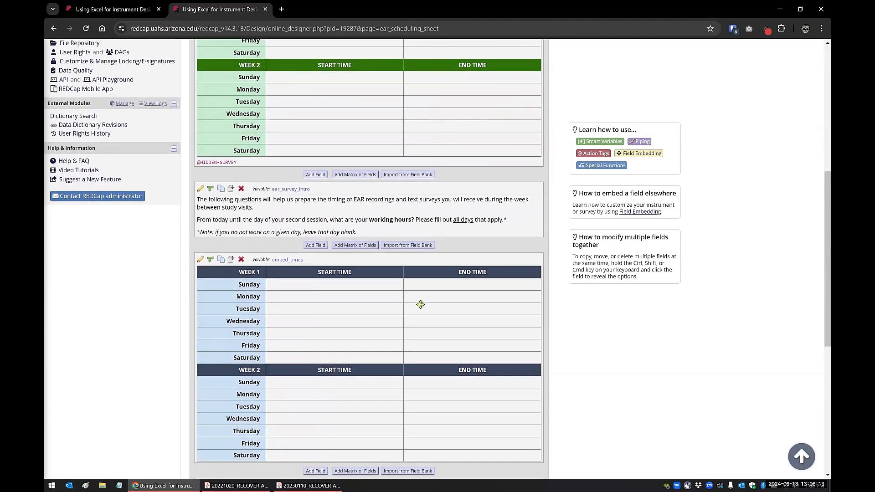
pyautogui.scroll(3, 420, 303)
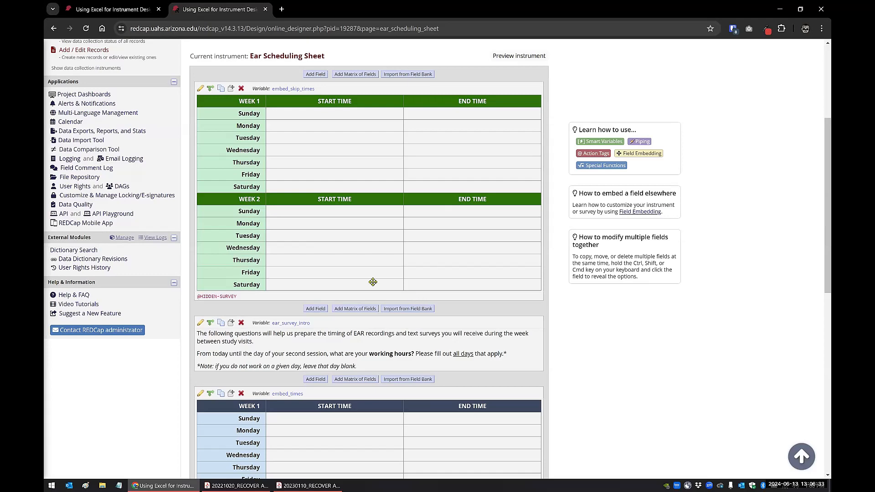
pyautogui.click(135, 12)
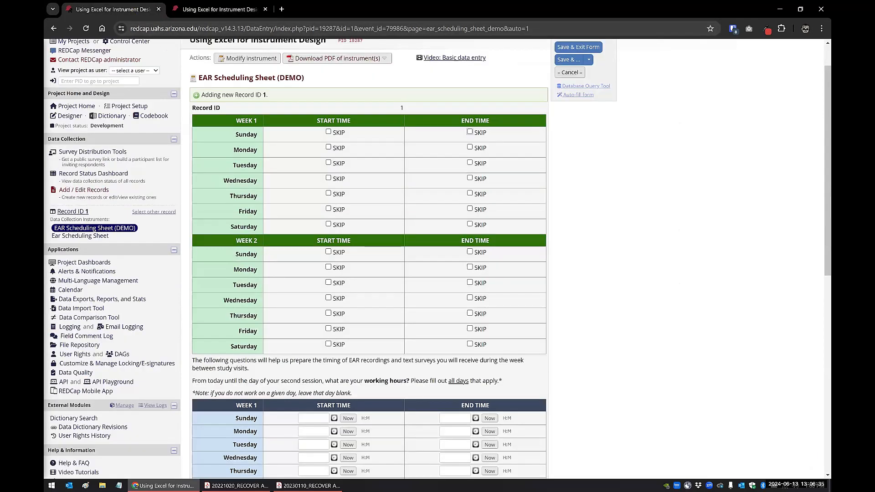
pyautogui.hotkey('ctrl', 'w')
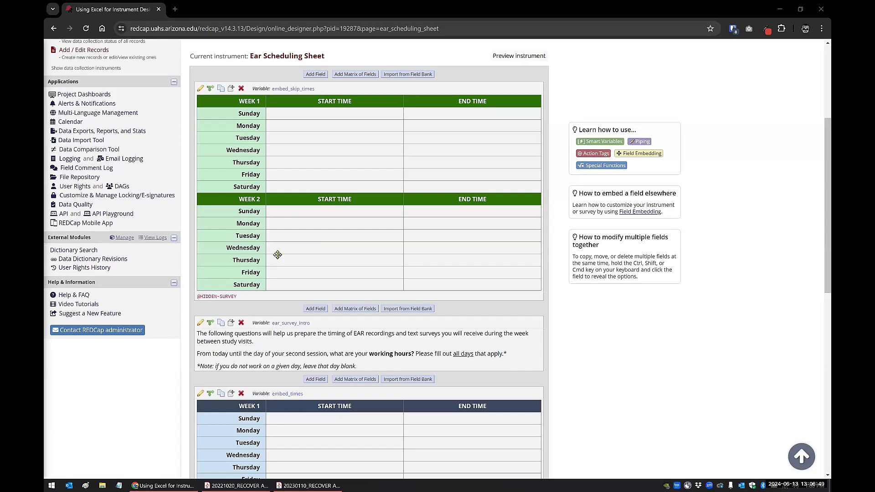
# Add a checkboxes field below the green skip table with the label "Skip - Week 1 Sunday Start Time"
pyautogui.scroll(-1, 256, 314)
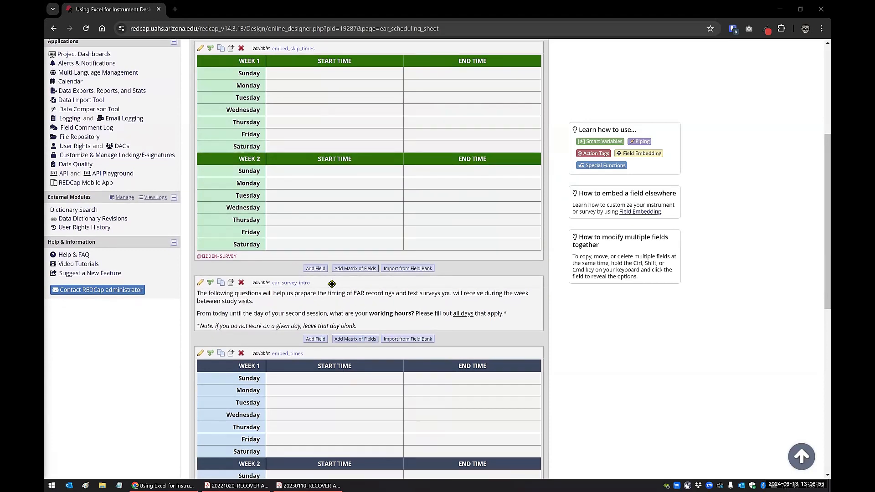
pyautogui.click(321, 269)
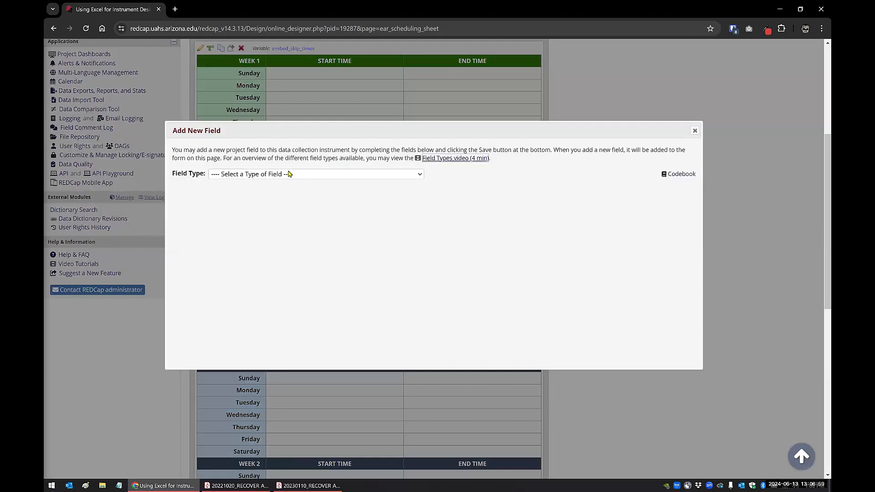
pyautogui.click(288, 174)
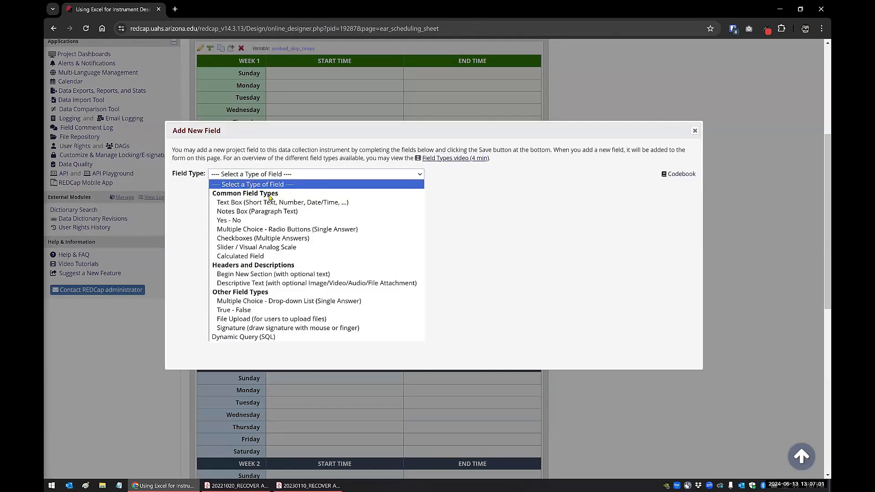
pyautogui.click(239, 238)
pyautogui.click(229, 250)
pyautogui.write('Skip - Week 1 Sunday Start Time')
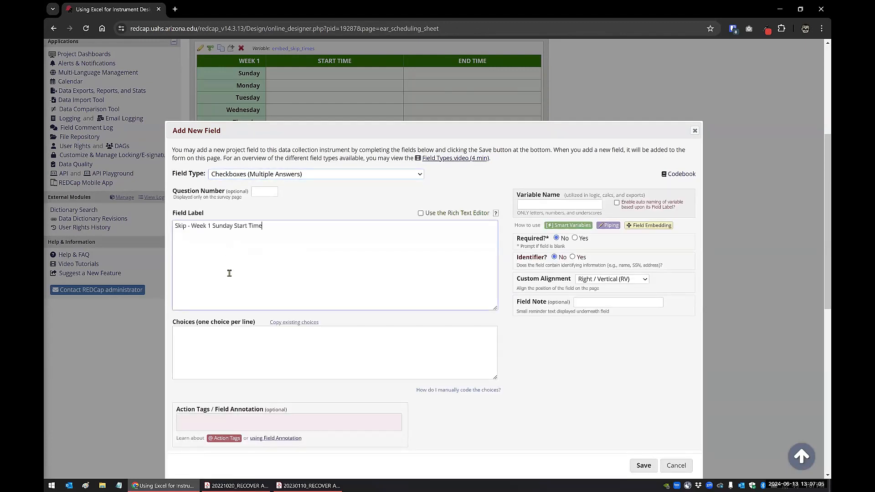
# Paste the demo skip field's variable name and strip its demo suffix, leaving skip_wk1_sun_start
pyautogui.hotkey('alt', 'Tab')
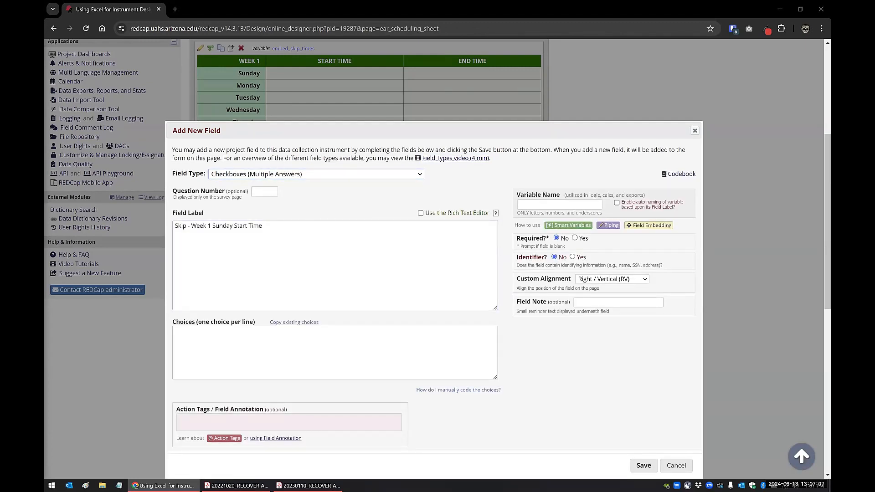
pyautogui.click(543, 203)
pyautogui.hotkey('ctrl', 'v')
pyautogui.click(212, 342)
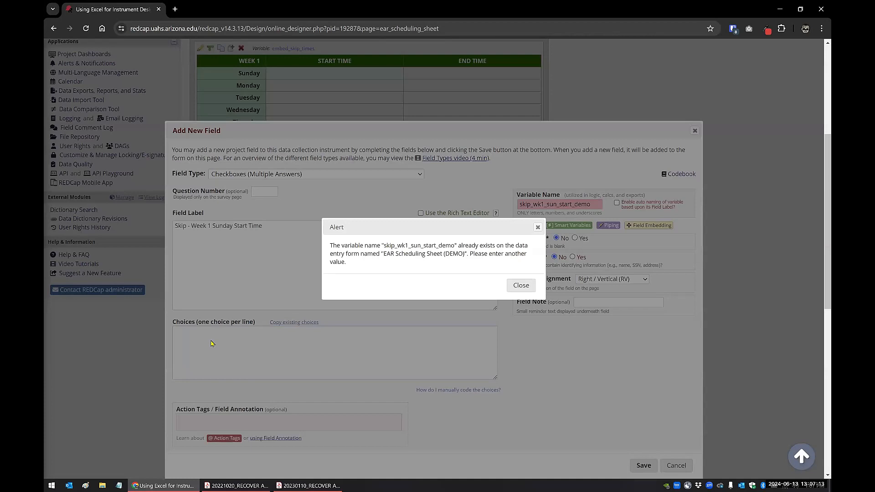
pyautogui.click(521, 286)
pyautogui.click(591, 206)
pyautogui.press('BackSpace')
pyautogui.press('BackSpace')
pyautogui.press('BackSpace')
pyautogui.press('BackSpace')
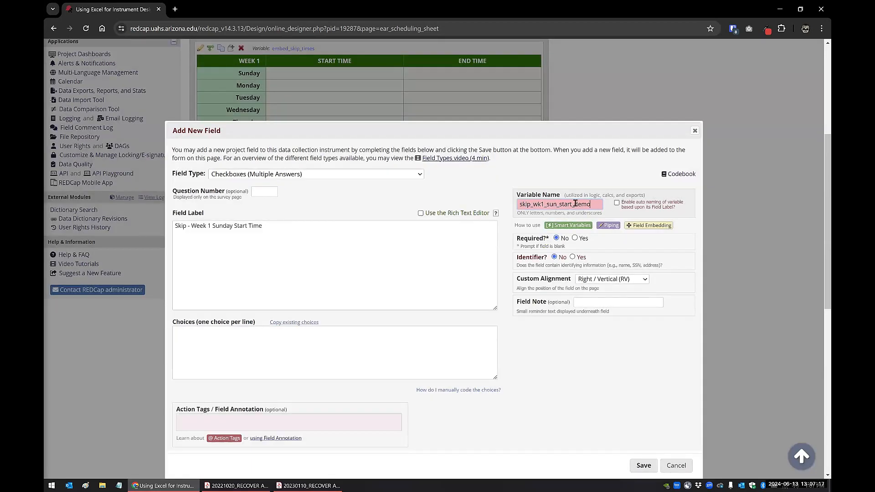
pyautogui.press('BackSpace')
# Give the skip field the single choice "1, SKIP" and save it
pyautogui.click(288, 337)
pyautogui.write('1, SKIP')
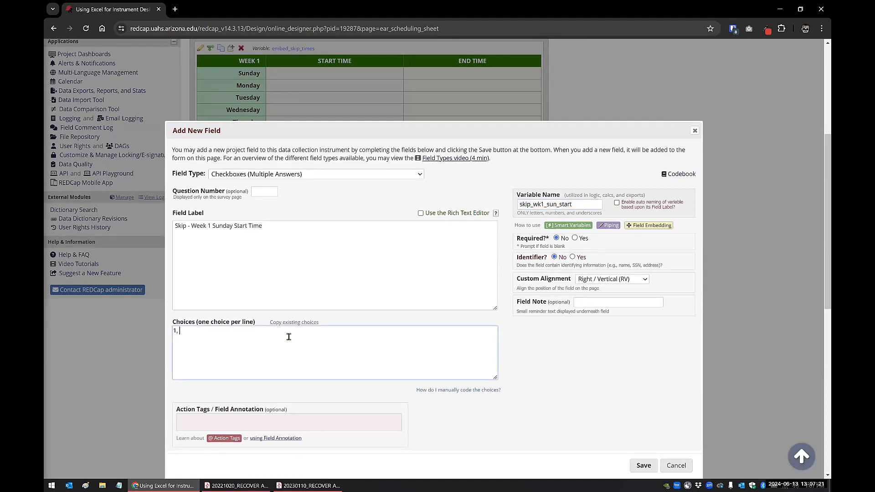
pyautogui.click(643, 467)
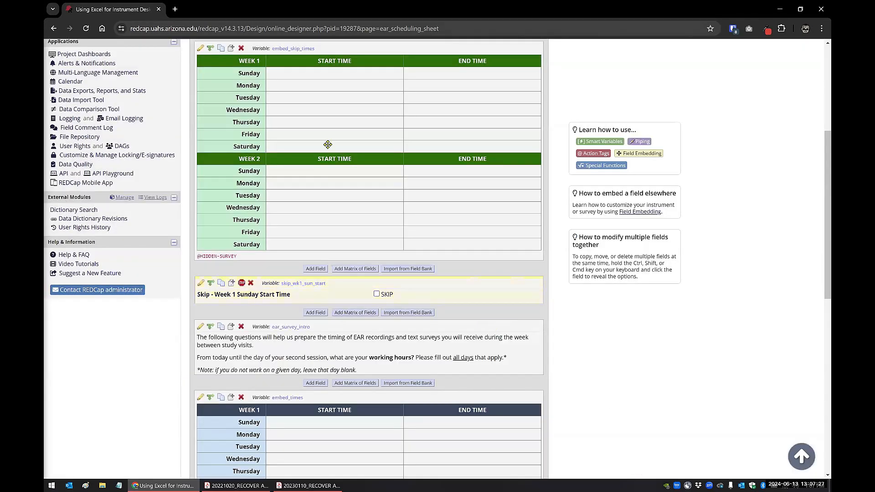
# Add a field below the blue week table with the label "Week 1 Sunday Start Time" and variable name wk1_sun_start
pyautogui.scroll(-2, 259, 259)
pyautogui.scroll(-6, 259, 259)
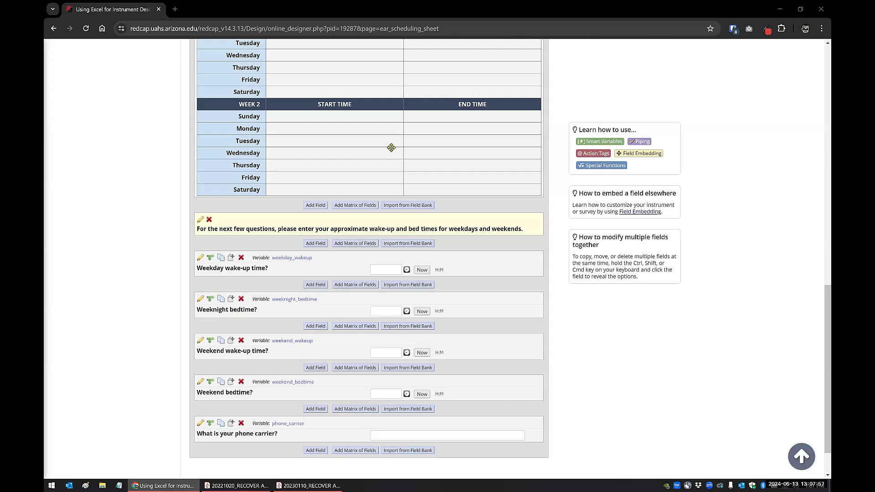
pyautogui.click(315, 206)
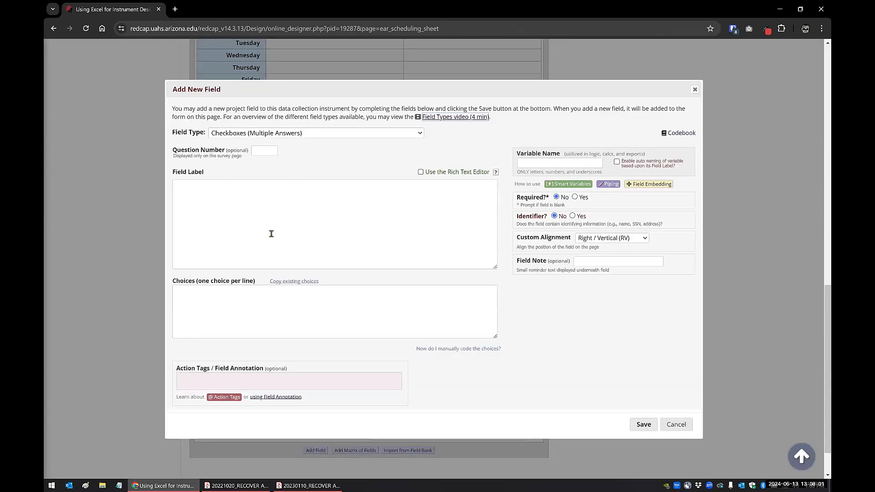
pyautogui.write('Week 1 Sunday Start Time')
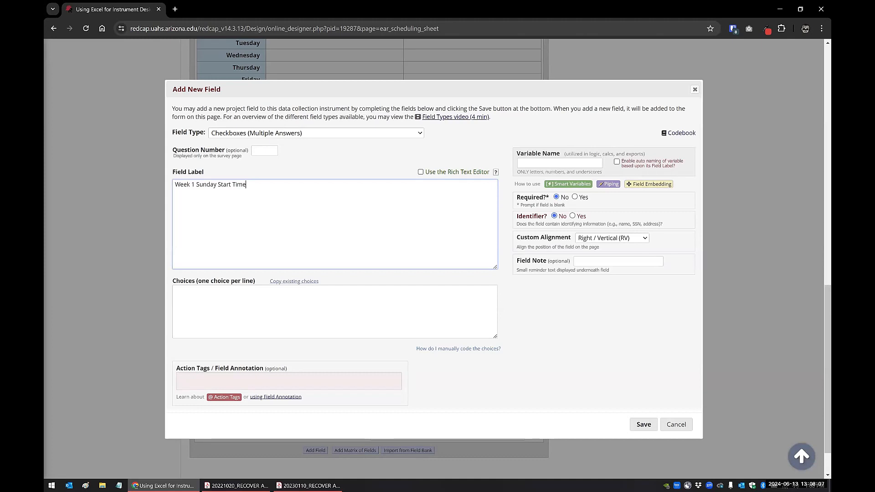
pyautogui.click(525, 163)
pyautogui.write('wk1_sun_start')
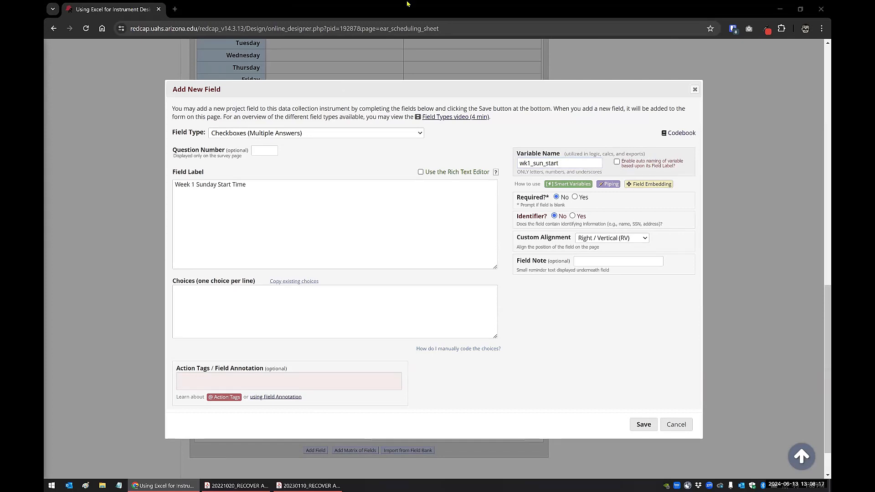
# Make the start time field a text box with Time (HH:MM) validation and save it
pyautogui.click(260, 134)
pyautogui.click(237, 160)
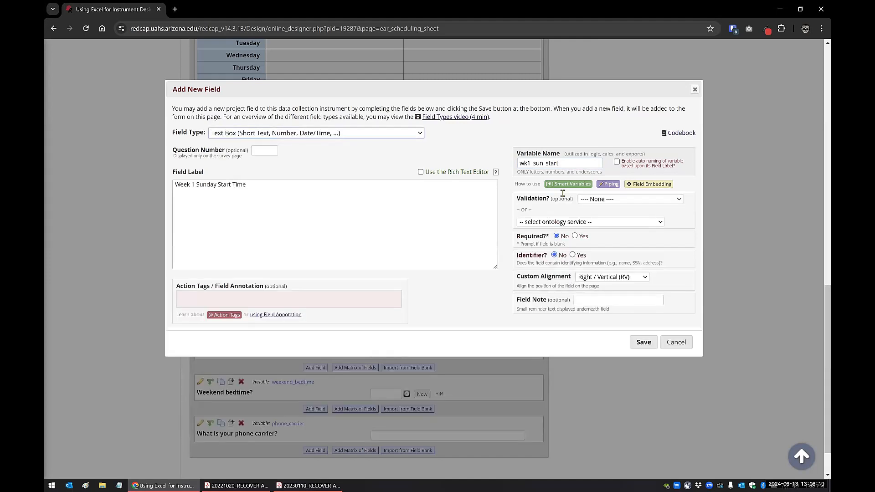
pyautogui.click(590, 201)
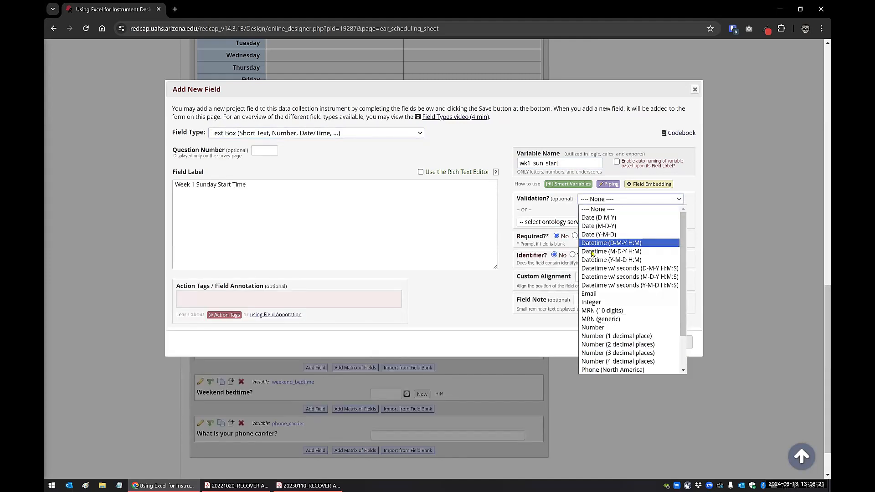
pyautogui.scroll(-1, 590, 279)
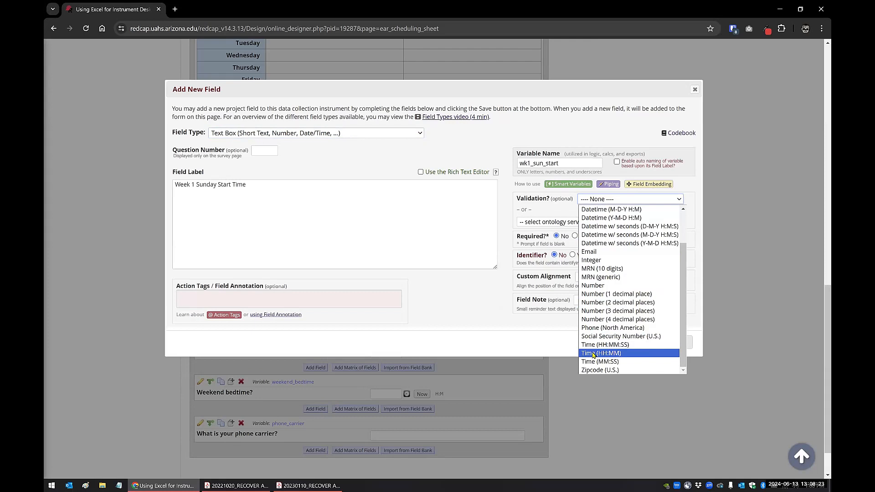
pyautogui.click(592, 355)
pyautogui.click(638, 381)
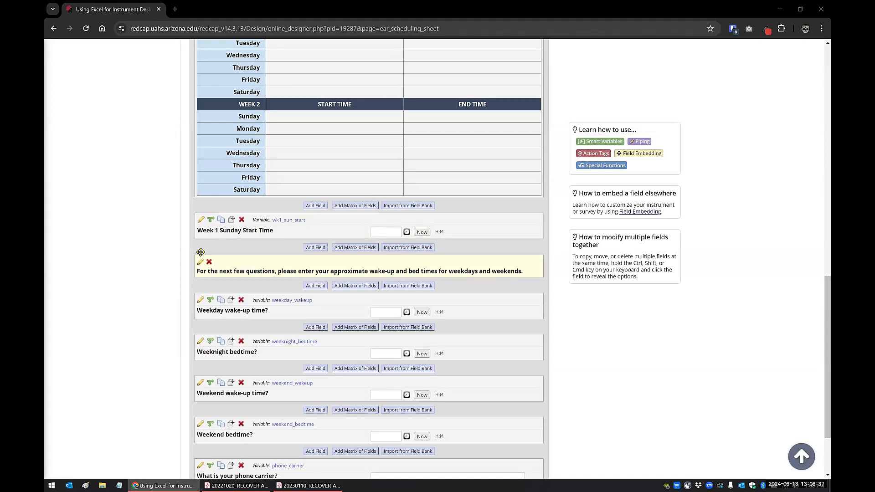
# Build branching logic for wk1_sun_start in the Drag-N-Drop Logic Builder with the condition skip_wk1_sun_start = SKIP (1)
pyautogui.click(211, 222)
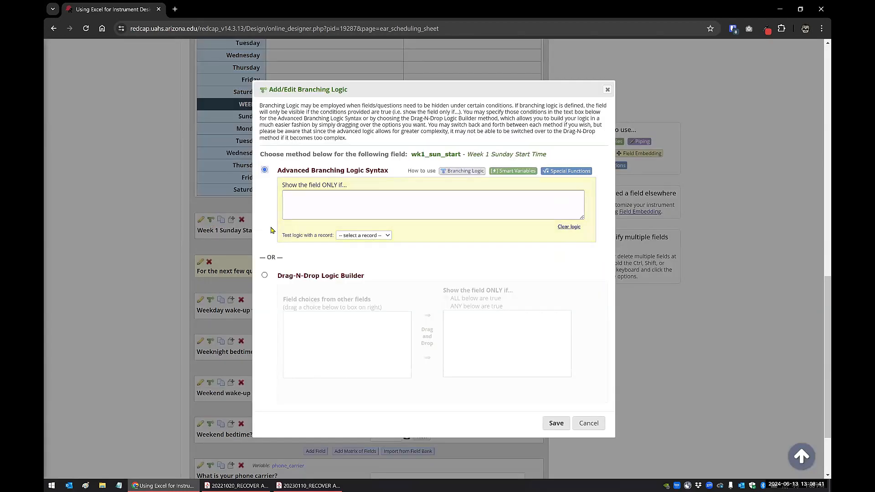
pyautogui.click(264, 276)
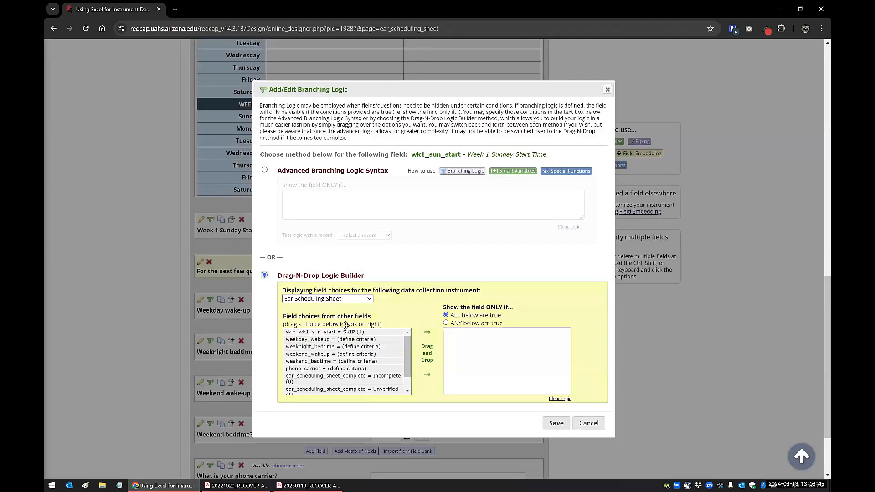
pyautogui.scroll(1, 373, 361)
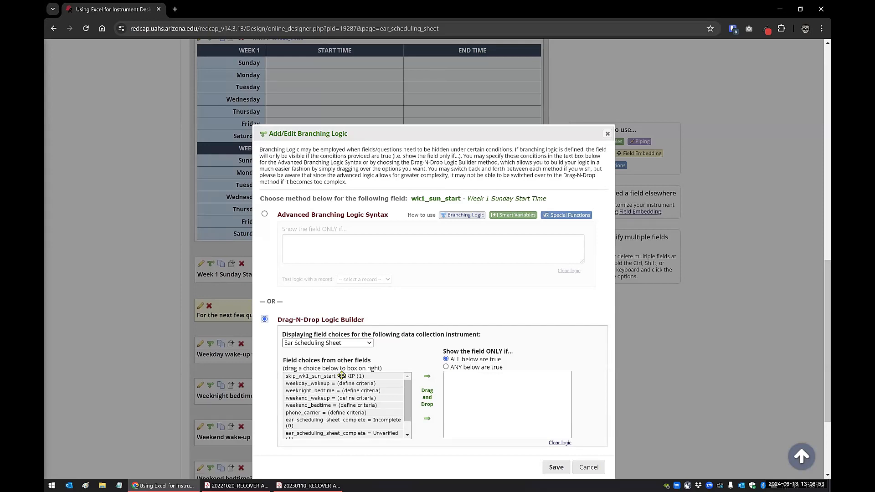
pyautogui.moveTo(354, 376); pyautogui.dragTo(535, 388)
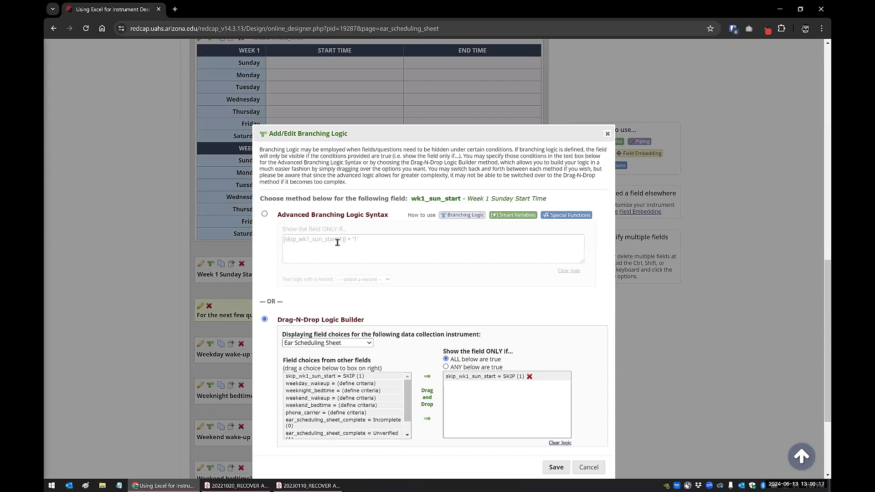
# Review the generated condition in the Logic Editor, keep it as [skip_wk1_sun_start(1)] = '1', and save the branching logic
pyautogui.click(367, 246)
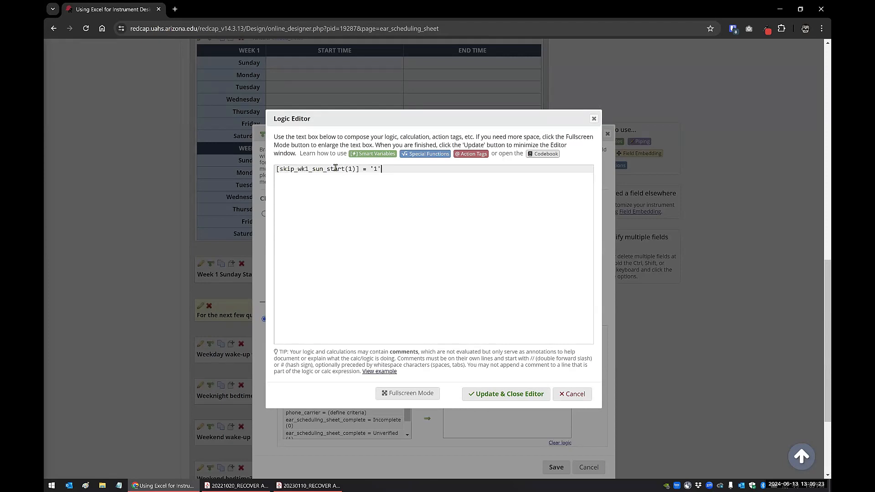
pyautogui.click(356, 169)
pyautogui.press('End')
pyautogui.click(371, 170)
pyautogui.write("'")
pyautogui.click(487, 396)
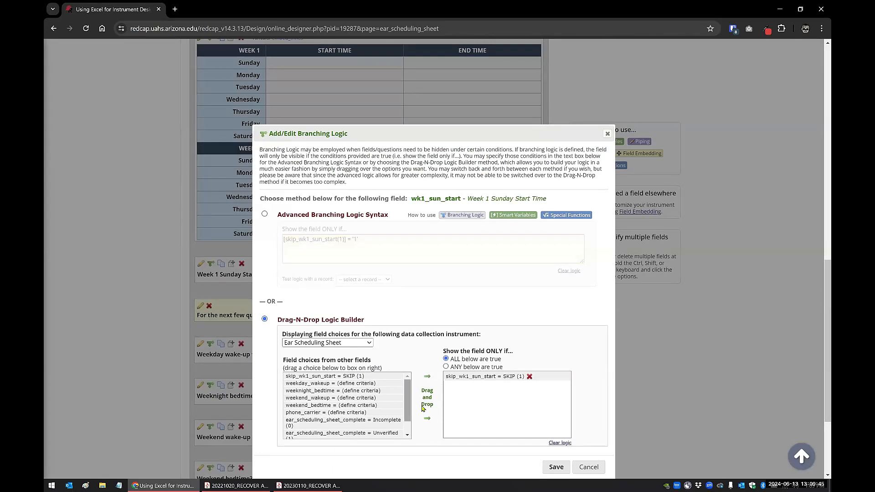
pyautogui.click(556, 467)
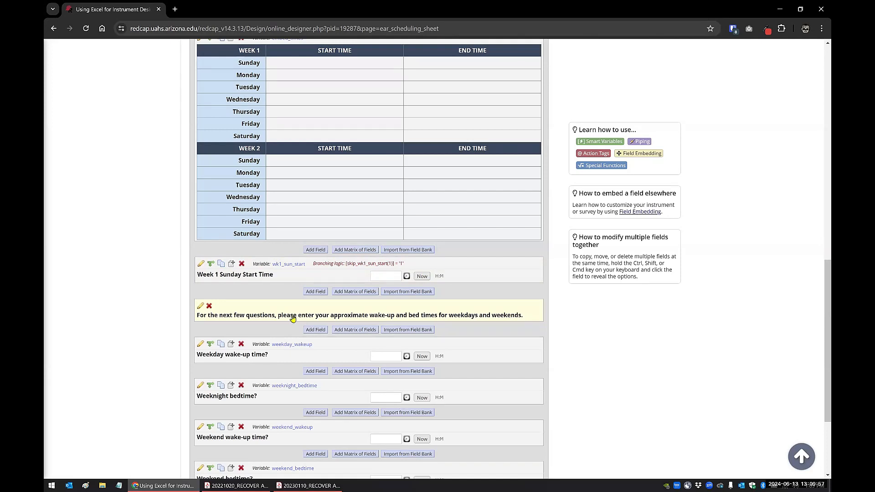
# Edit the branching logic of wk1_sun_start to read [skip_wk1_sun_start] = '1', without the checkbox choice code
pyautogui.click(211, 265)
pyautogui.click(298, 210)
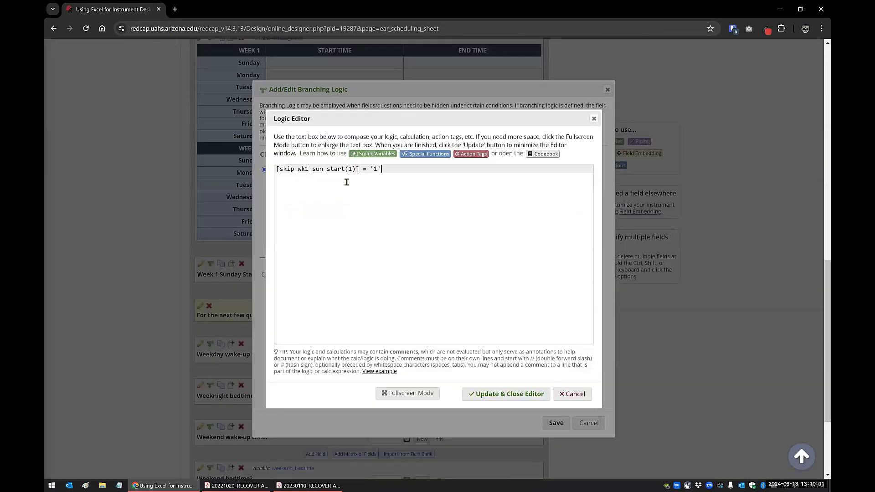
pyautogui.press('BackSpace')
pyautogui.press('BackSpace')
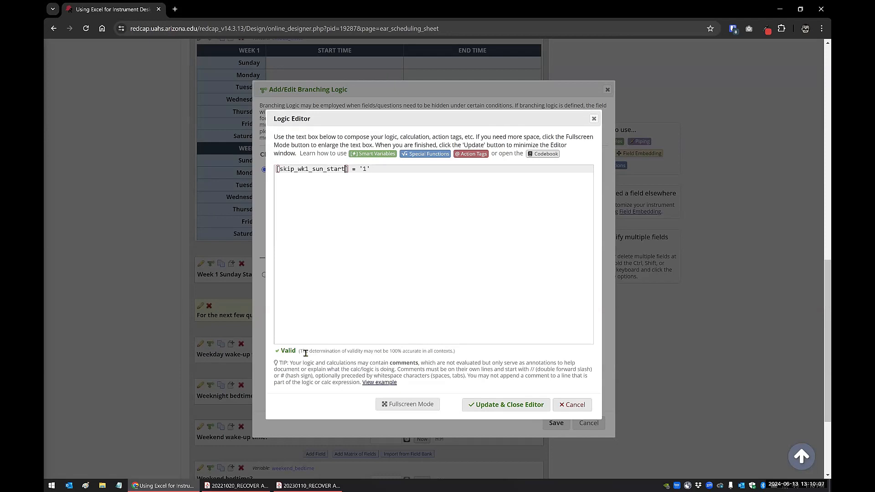
pyautogui.click(501, 405)
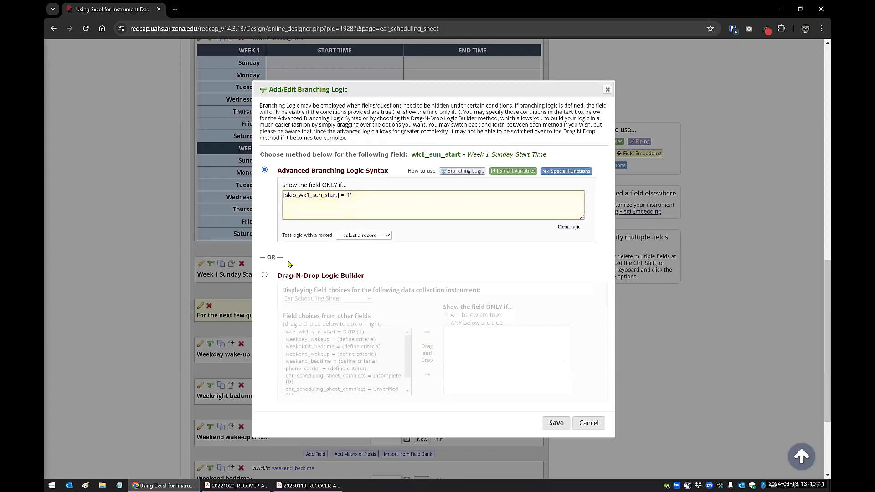
# Try to switch the edited logic to the Drag-N-Drop Logic Builder and look at its expression again
pyautogui.click(264, 276)
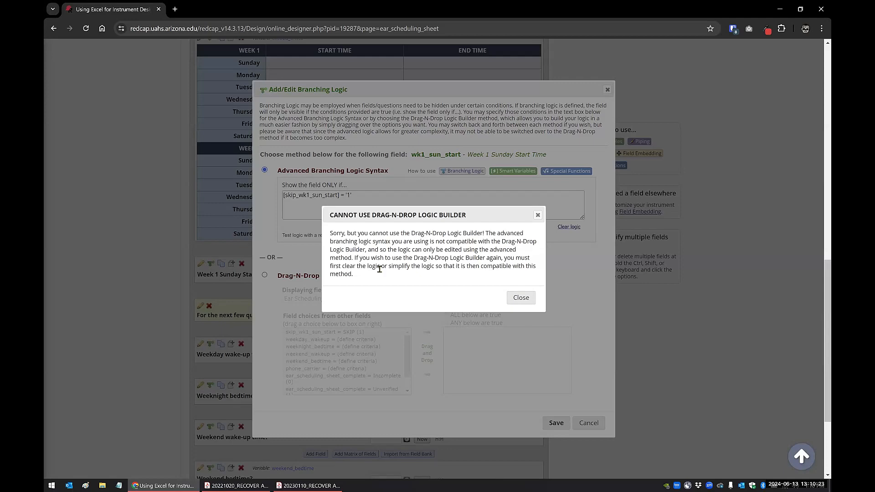
pyautogui.click(520, 298)
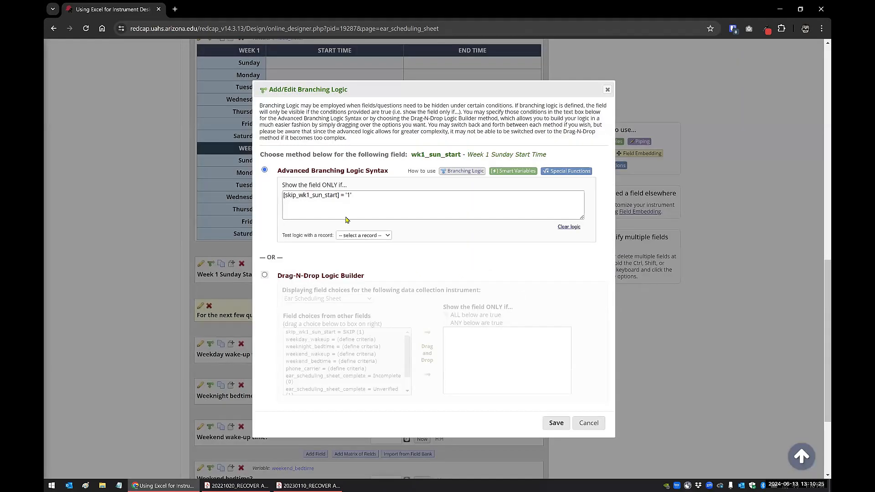
pyautogui.click(331, 196)
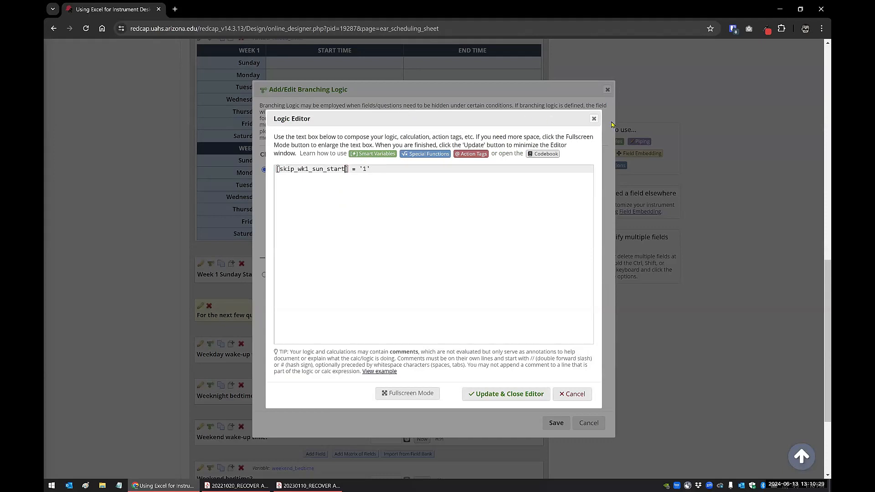
pyautogui.press('Escape')
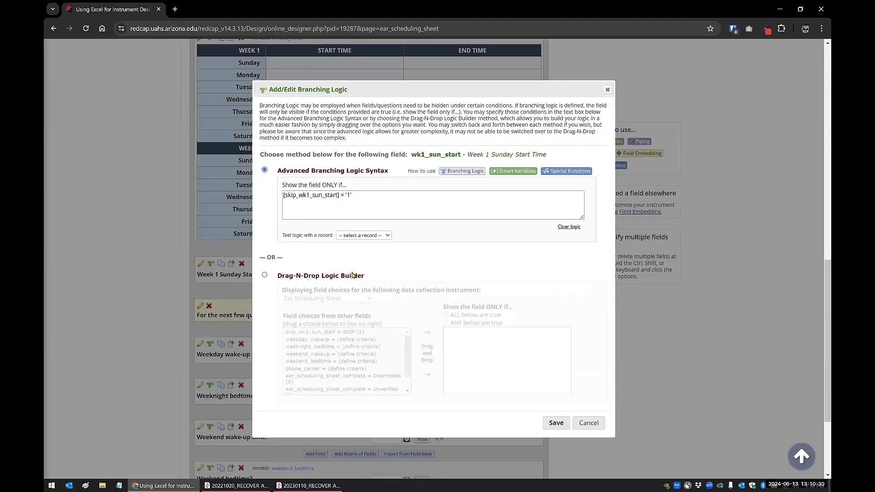
# Restore the choice code (1) so the condition reads [skip_wk1_sun_start(1)] = '1', and save the branching logic
pyautogui.click(325, 197)
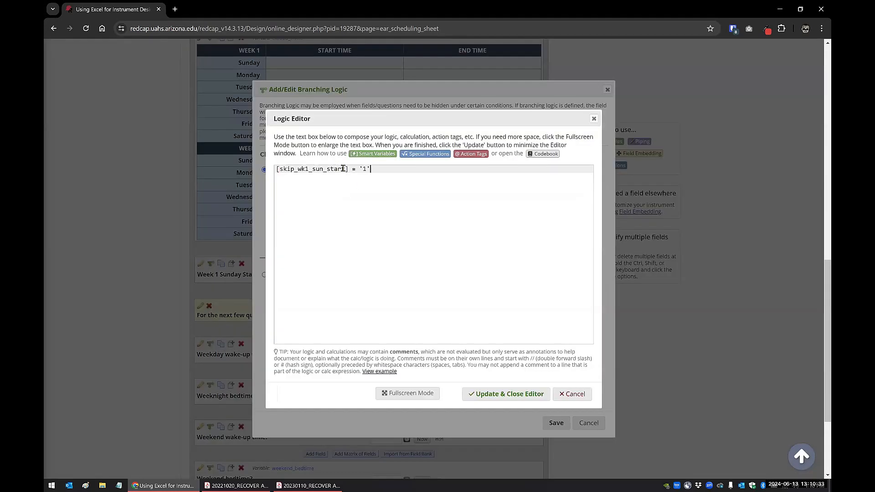
pyautogui.write('(1)')
pyautogui.click(508, 407)
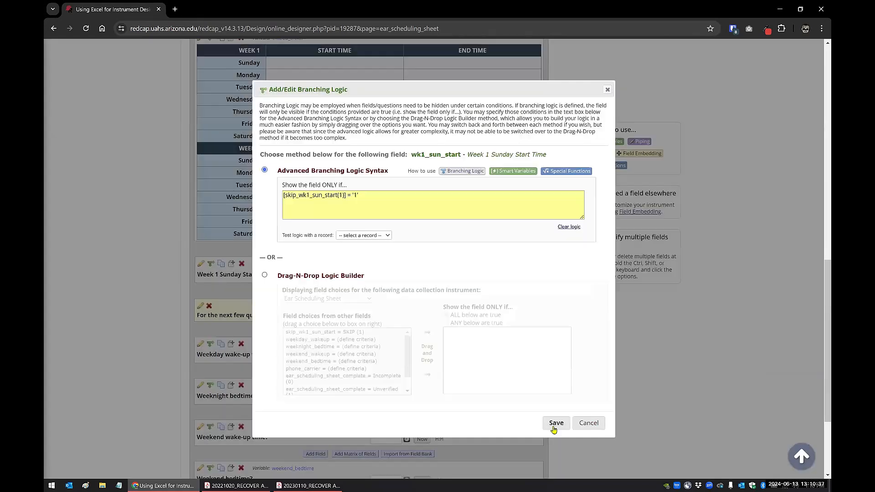
pyautogui.click(556, 425)
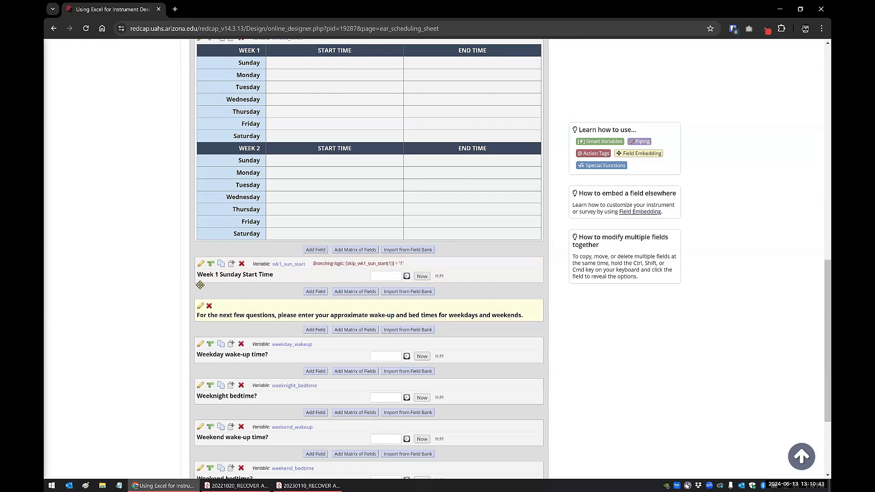
pyautogui.scroll(15, 157, 287)
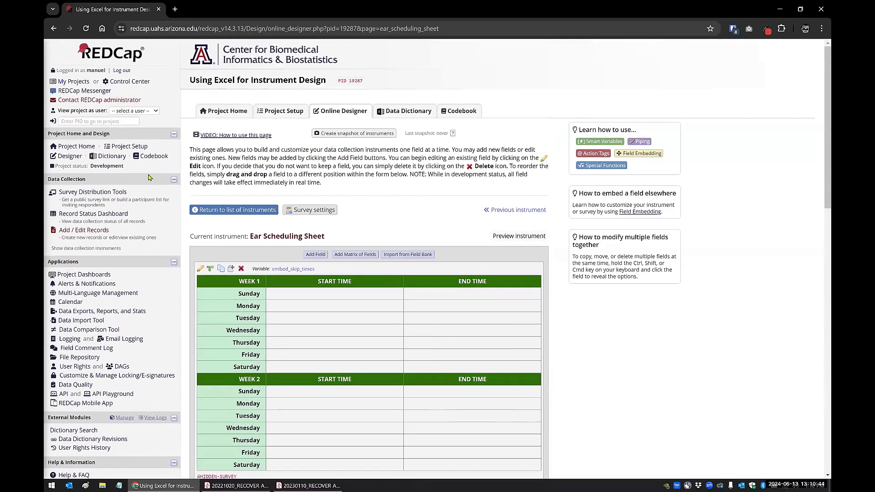
pyautogui.rightClick(97, 234)
pyautogui.click(129, 241)
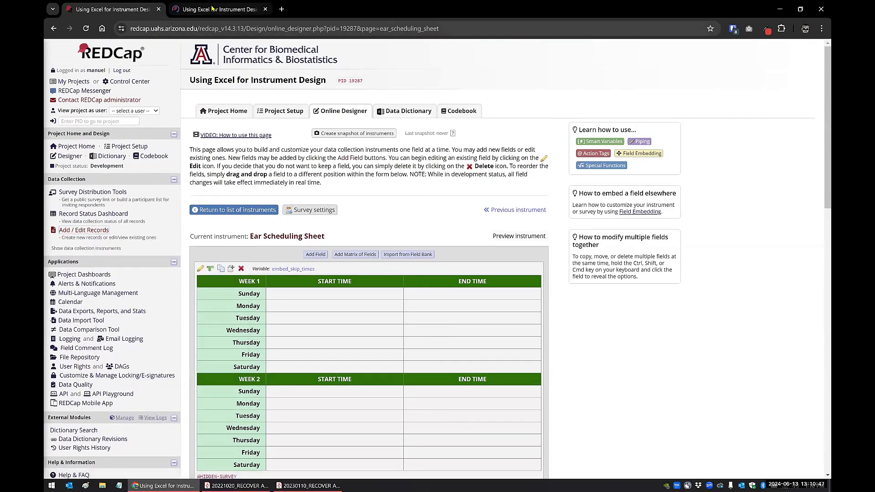
pyautogui.click(265, 9)
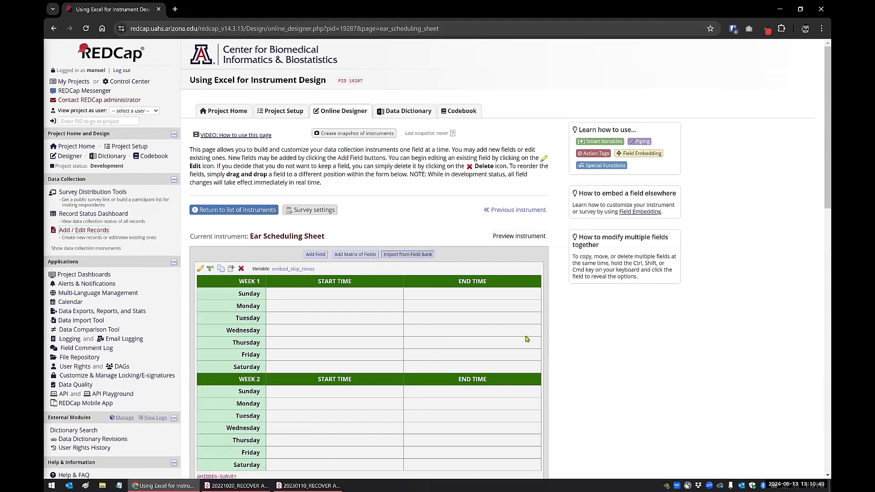
pyautogui.scroll(-4, 322, 123)
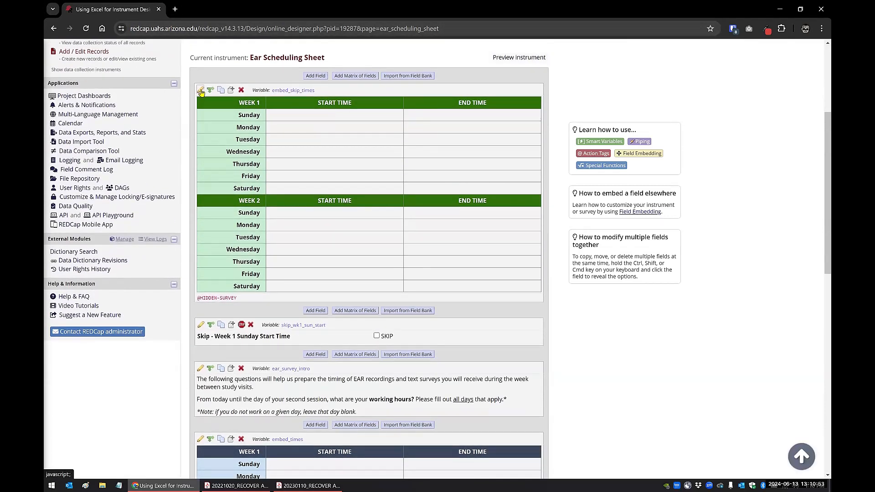
pyautogui.click(201, 91)
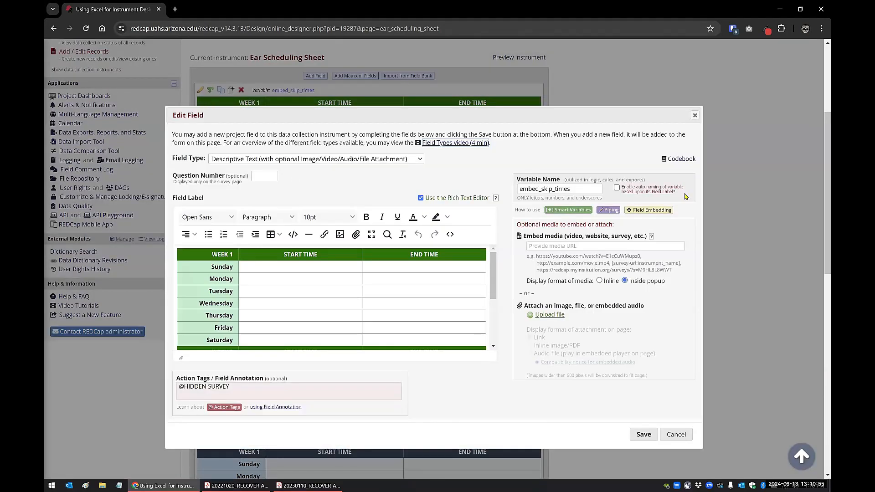
pyautogui.press('Escape')
# Embed {skip_wk1_sun_start} in the Week 1 Sunday start time cell of the green embed_skip_times table and save the field
pyautogui.scroll(-15, 344, 247)
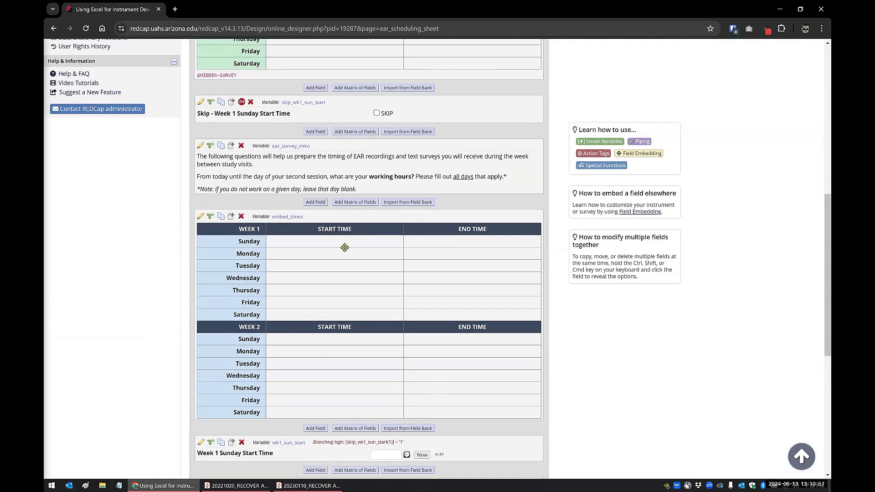
pyautogui.scroll(7, 328, 229)
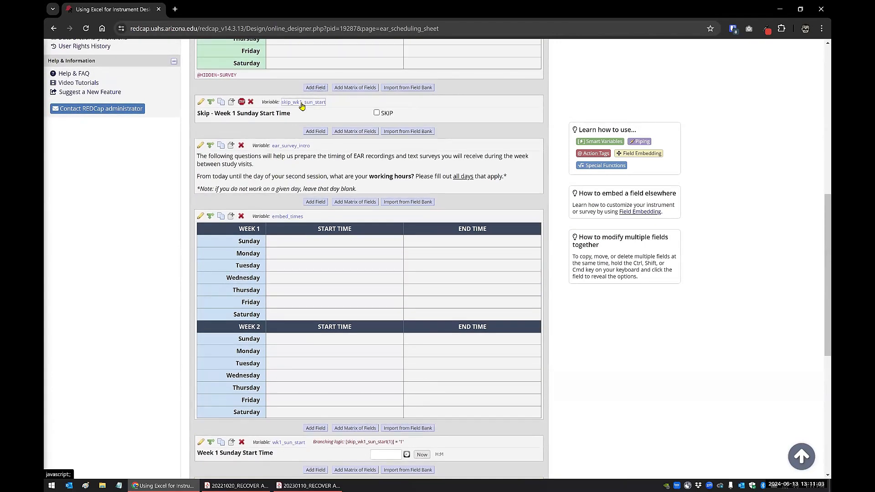
pyautogui.scroll(4, 303, 248)
pyautogui.click(200, 46)
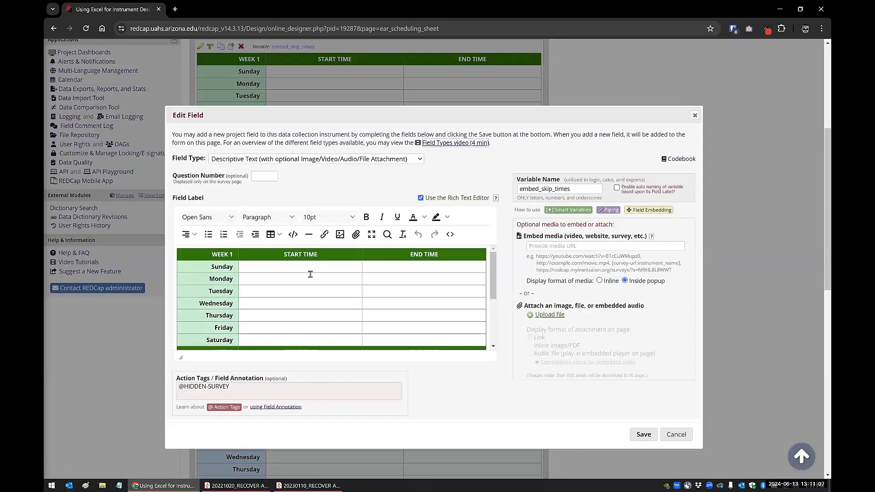
pyautogui.click(301, 267)
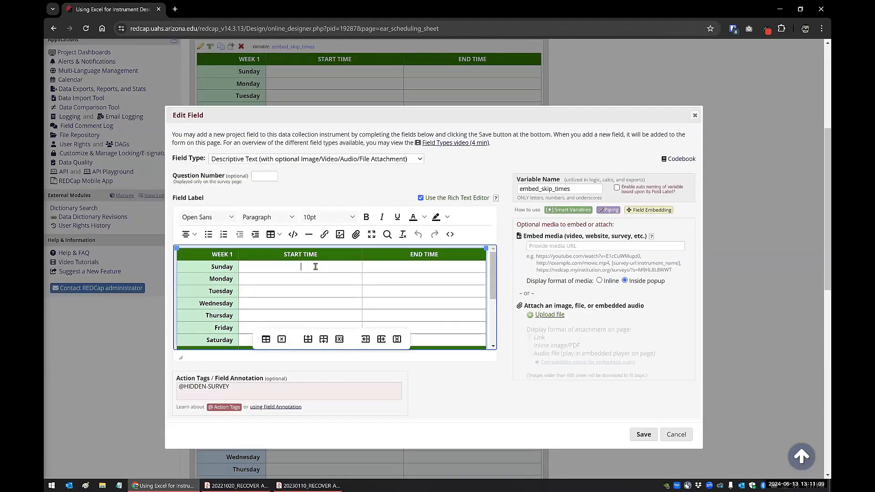
pyautogui.write('{')
pyautogui.hotkey('ctrl', 'v')
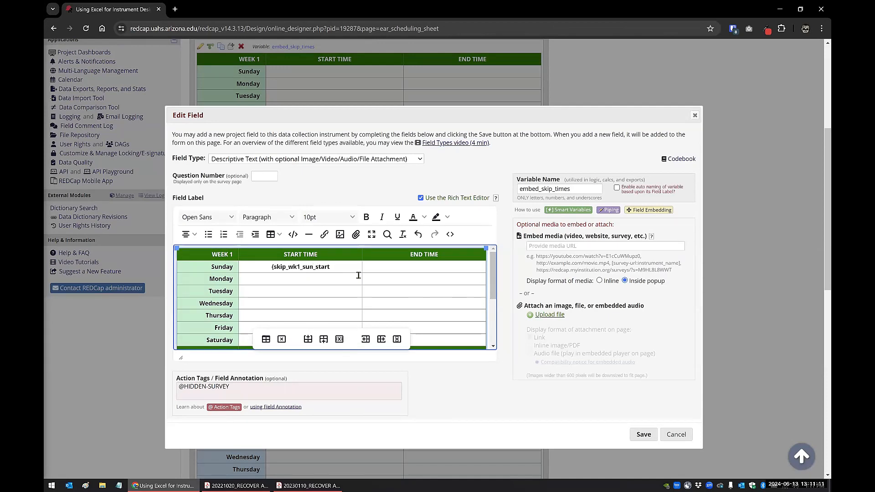
pyautogui.write('}')
pyautogui.click(642, 435)
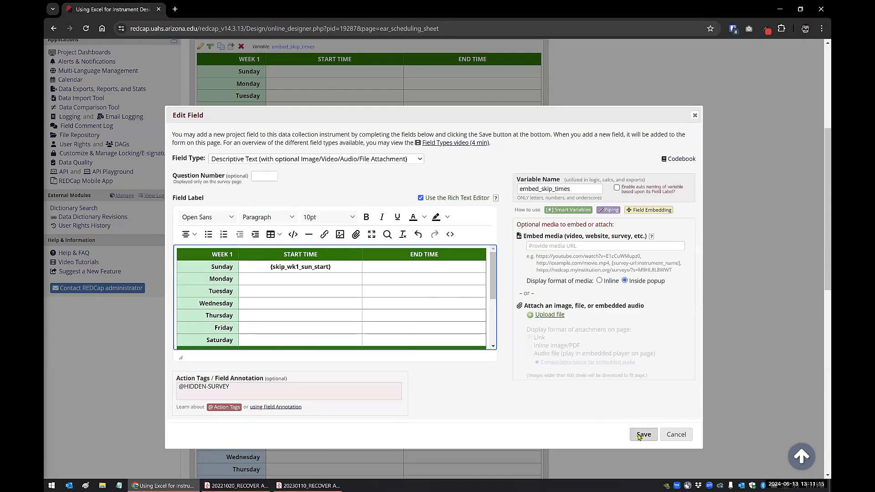
# Embed {wk1_sun_start} in the Week 1 Sunday start time cell of the blue embed_times table, save the field, and reload the designer page
pyautogui.scroll(-5, 254, 286)
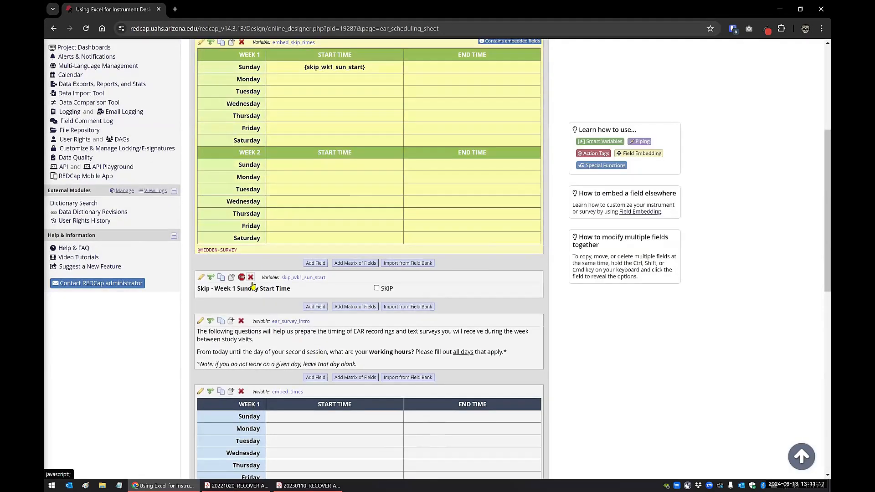
pyautogui.scroll(-6, 253, 286)
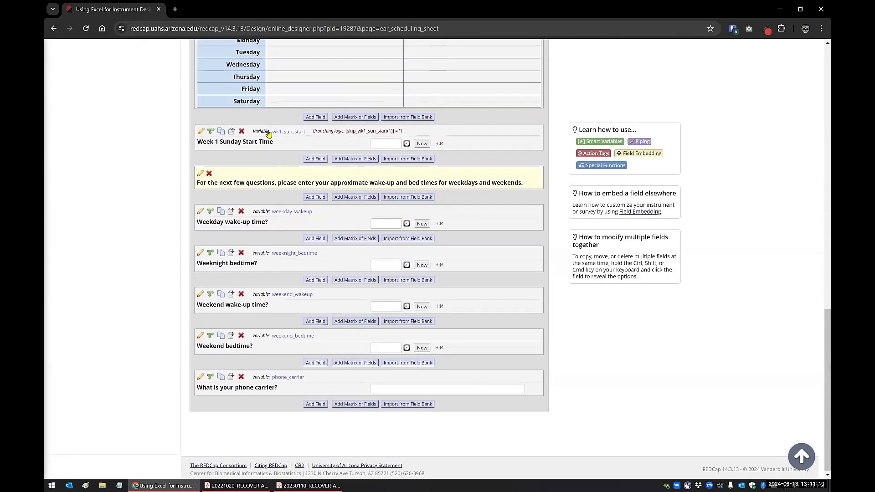
pyautogui.scroll(5, 199, 132)
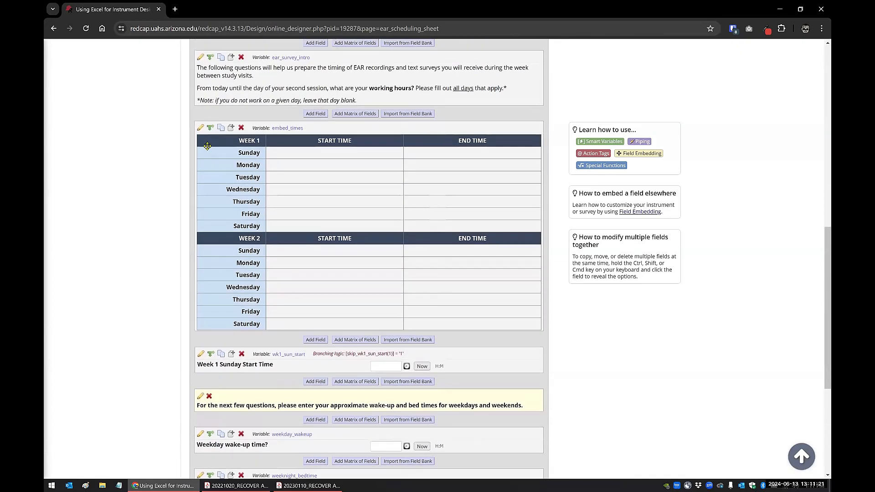
pyautogui.click(200, 128)
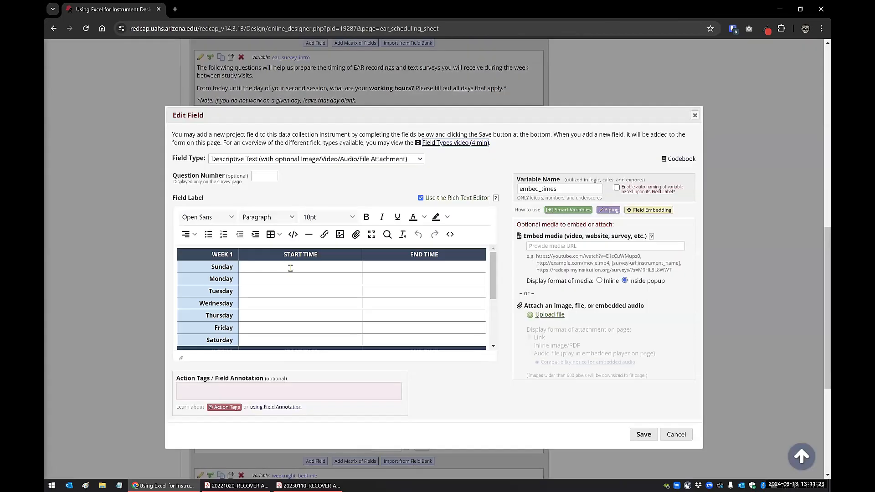
pyautogui.click(291, 265)
pyautogui.write('{')
pyautogui.write('wk1_sun_start}')
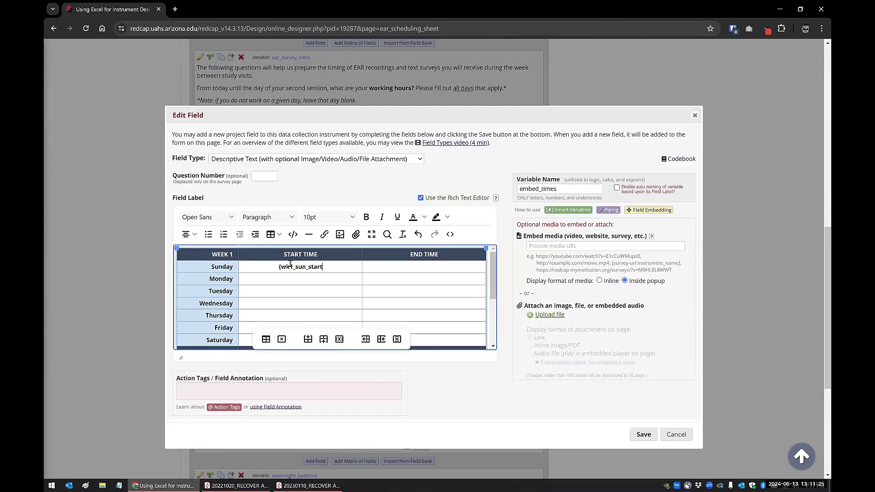
pyautogui.click(643, 436)
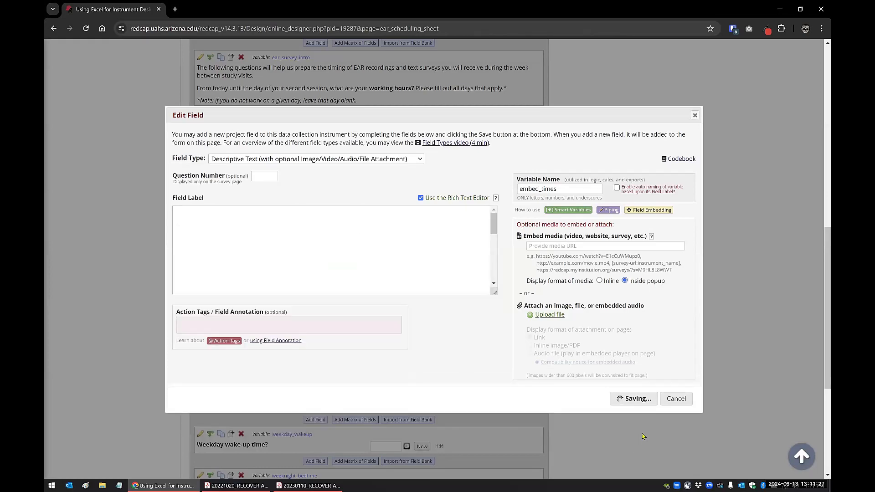
pyautogui.scroll(6, 292, 312)
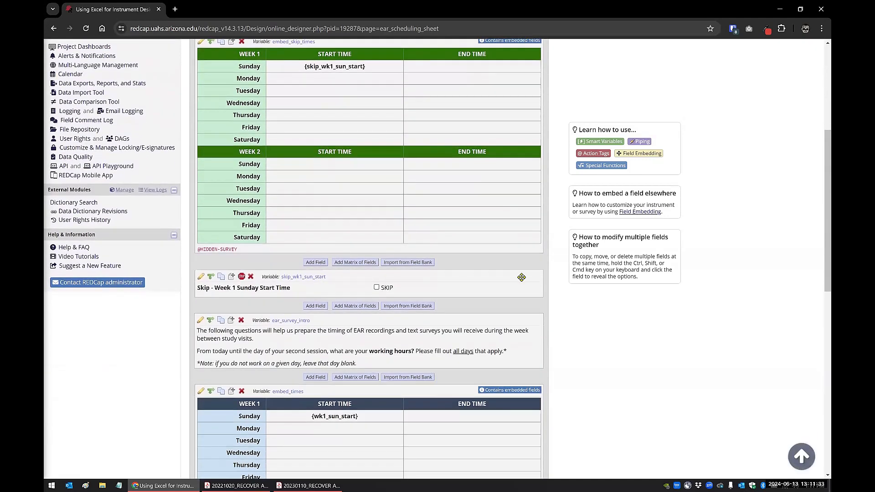
pyautogui.click(86, 30)
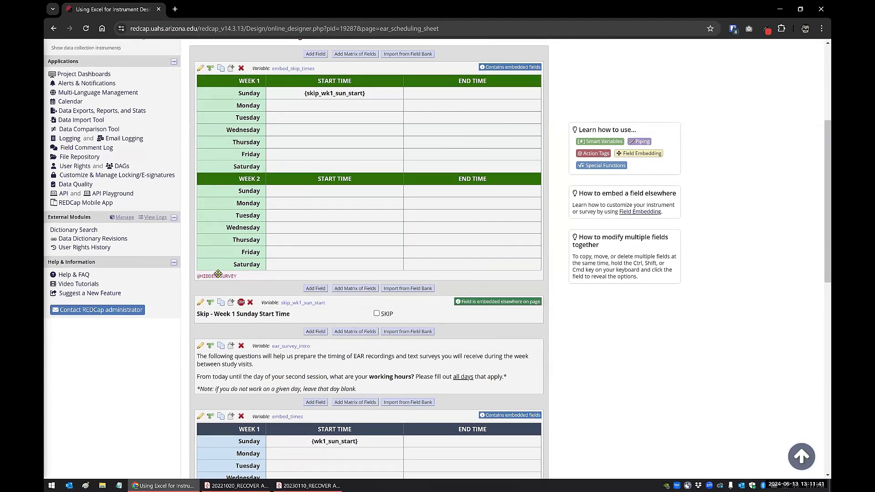
# Open the record entry page in a separate browser tab and start a new record's Ear Scheduling Sheet form
pyautogui.scroll(3, 91, 124)
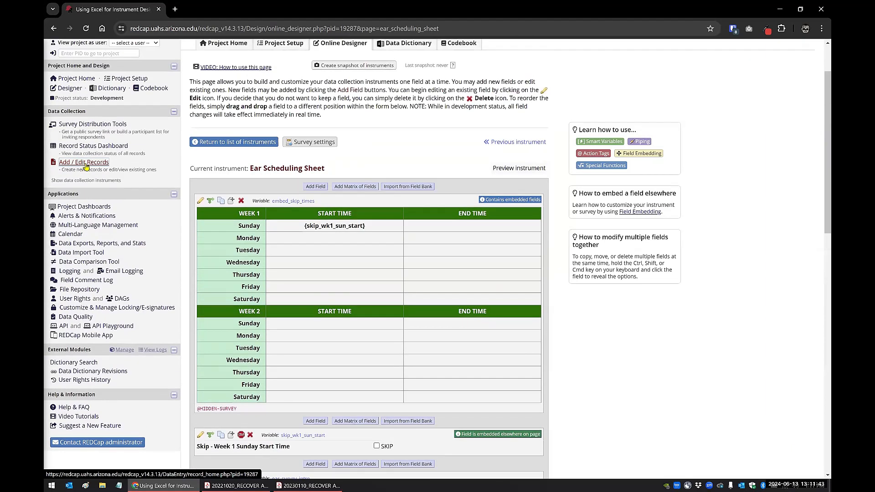
pyautogui.rightClick(90, 165)
pyautogui.click(130, 174)
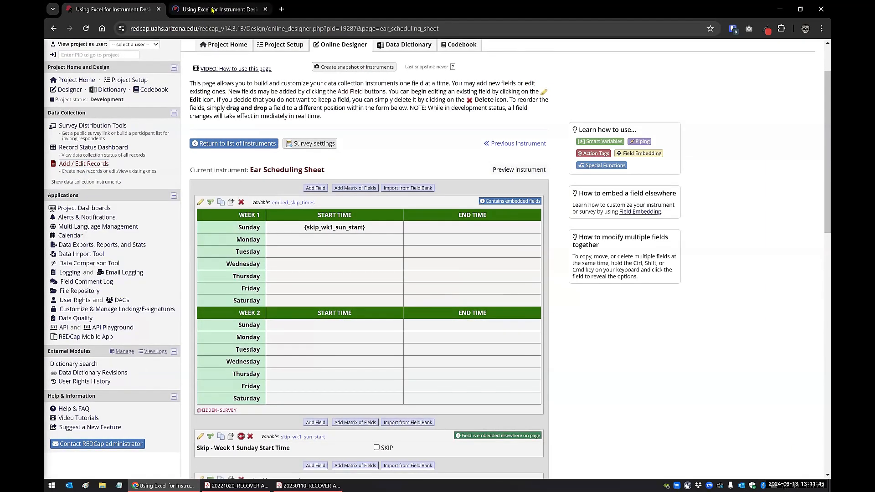
pyautogui.hotkey('ctrl', 'Tab')
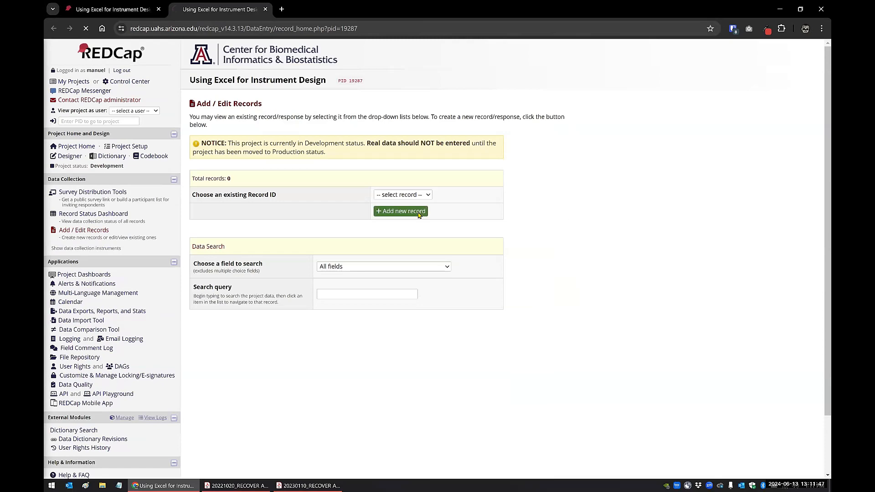
pyautogui.click(418, 213)
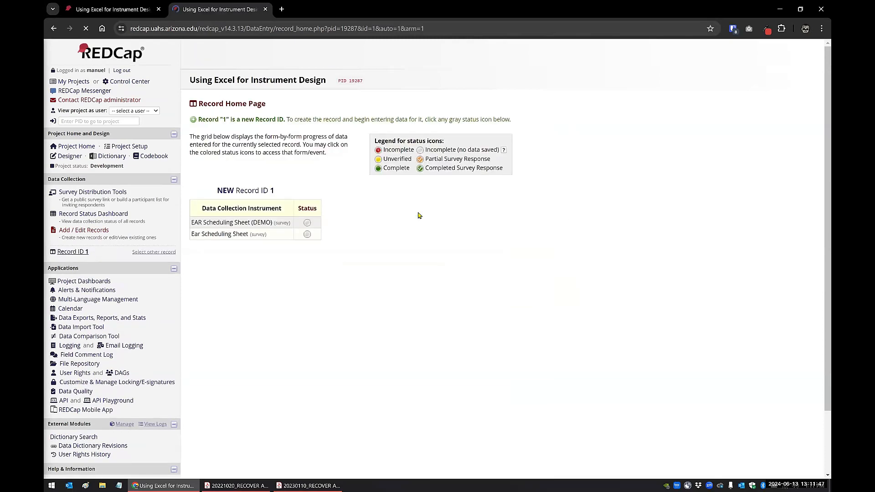
pyautogui.click(308, 237)
# Review both weekly tables in the form and test the branching by checking SKIP for the Week 1 Sunday start time
pyautogui.scroll(-3, 568, 224)
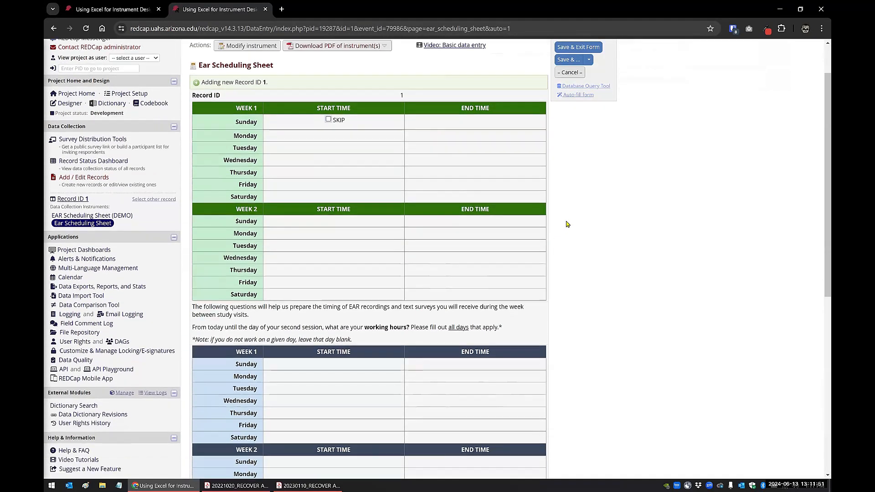
pyautogui.scroll(3, 567, 224)
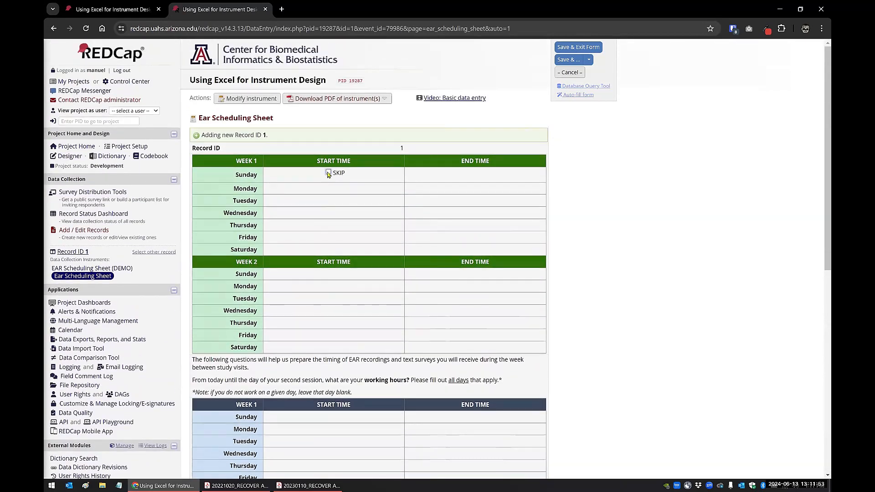
pyautogui.click(328, 173)
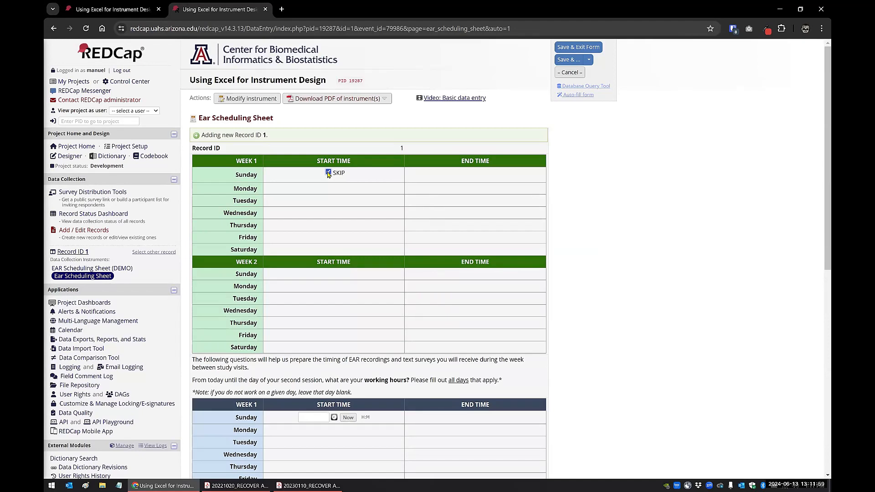
# Back in the designer, change the branching logic of wk1_sun_start to [skip_wk1_sun_start(1)] <> '1' and save it
pyautogui.click(114, 9)
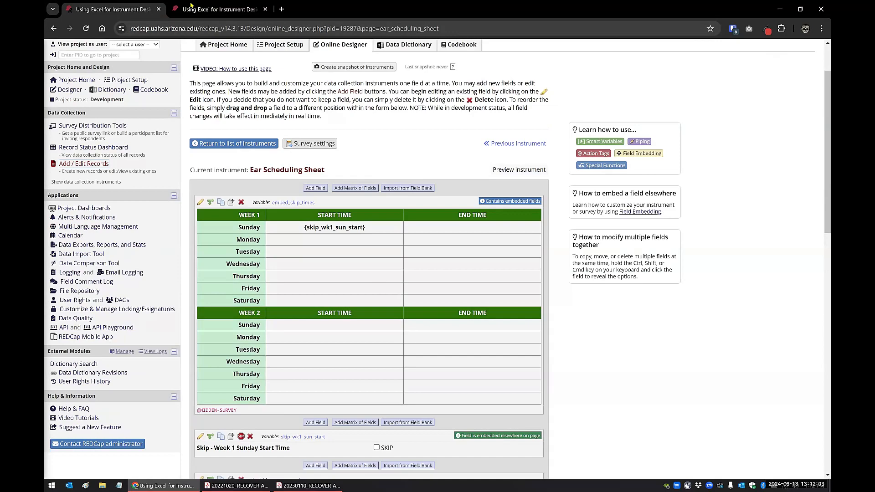
pyautogui.scroll(-5, 213, 201)
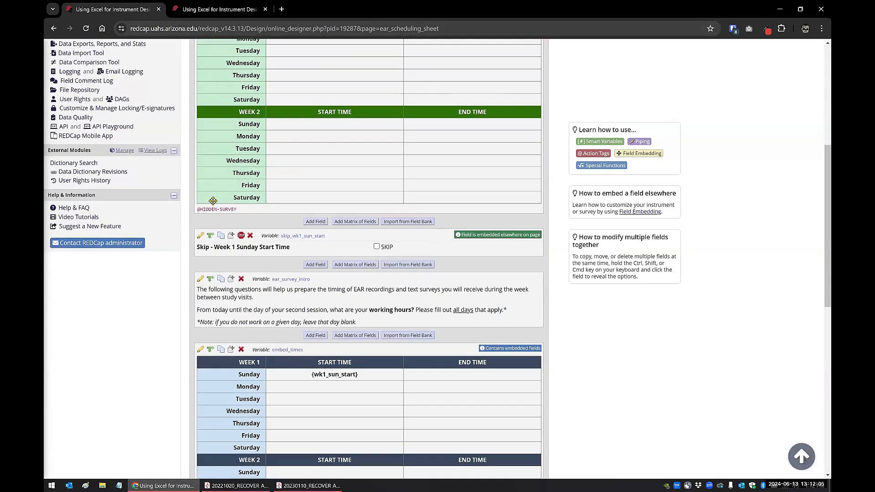
pyautogui.scroll(-7, 213, 201)
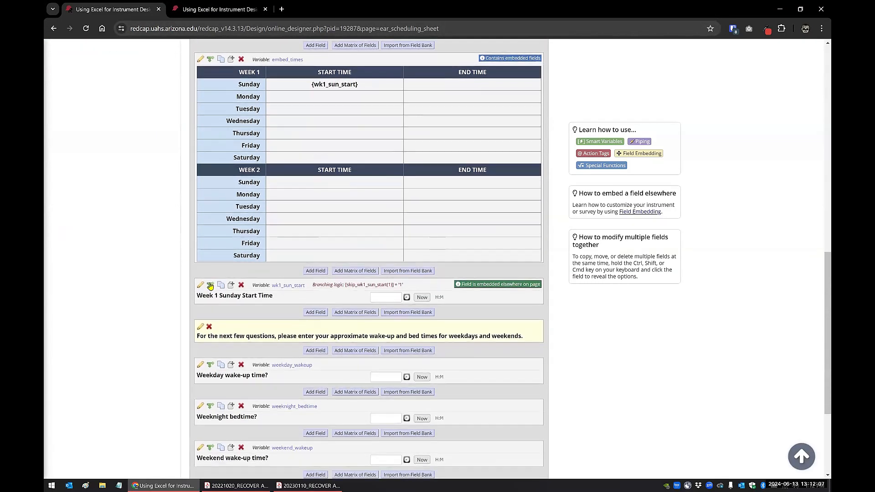
pyautogui.click(211, 285)
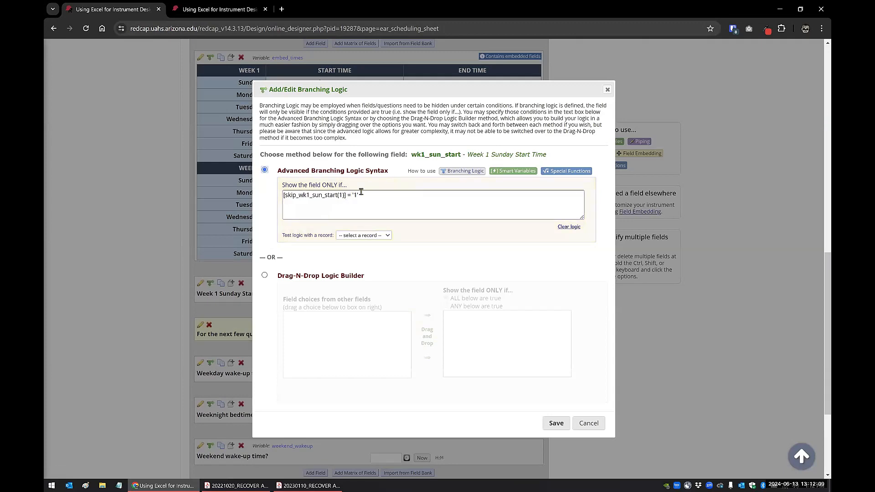
pyautogui.click(359, 190)
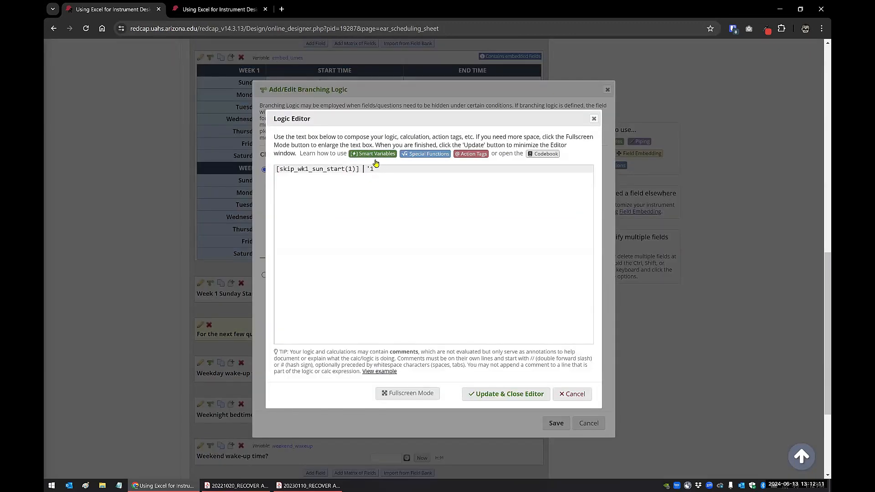
pyautogui.write('<>')
pyautogui.click(506, 394)
pyautogui.click(554, 423)
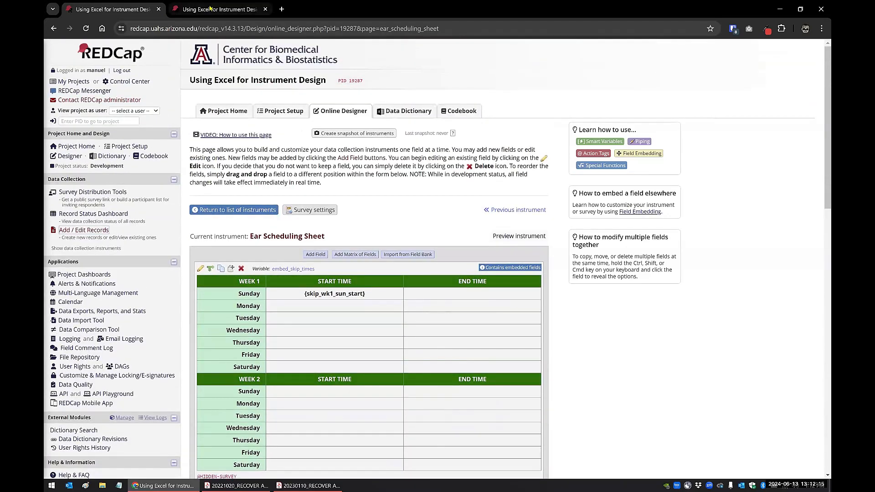
# Reload the record's form without keeping its changes and test the revised logic by checking and unchecking the Week 1 Sunday SKIP box
pyautogui.click(210, 8)
pyautogui.click(85, 28)
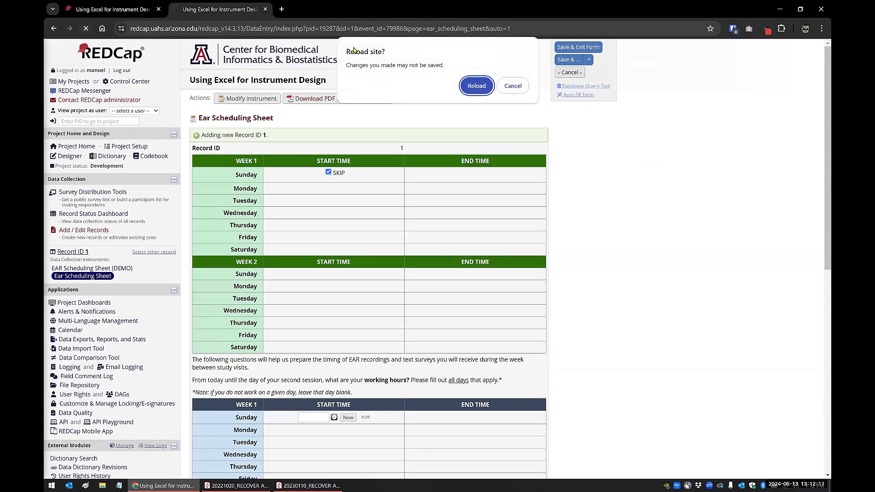
pyautogui.click(492, 86)
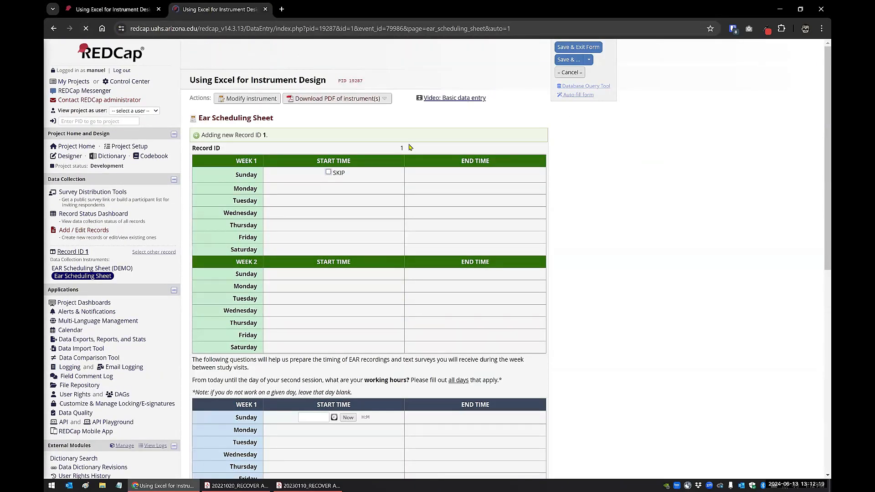
pyautogui.click(328, 173)
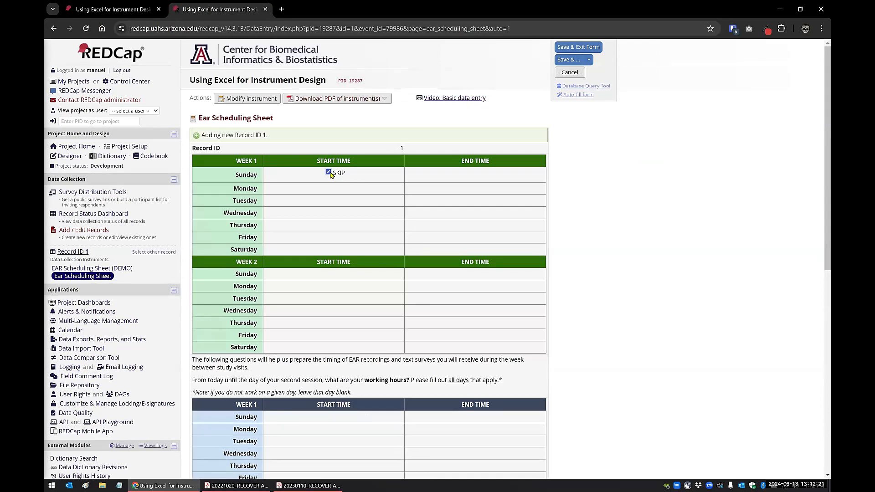
pyautogui.click(328, 173)
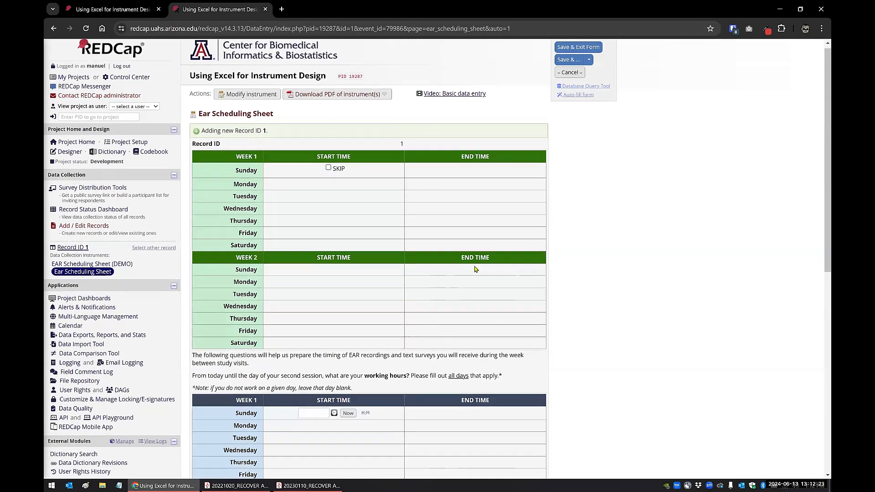
# Check the rest of the record form, then leave it without saving and return to the Online Designer's instrument list
pyautogui.scroll(-3, 299, 217)
pyautogui.scroll(1, 299, 217)
pyautogui.scroll(2, 298, 217)
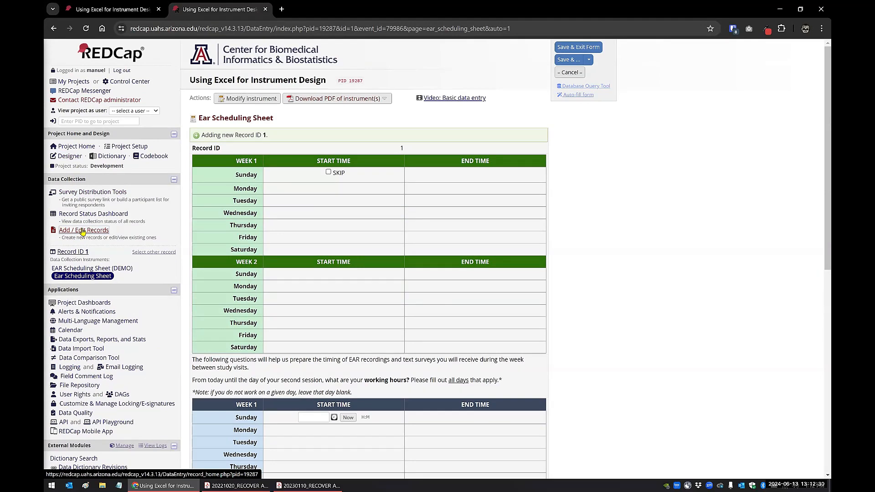
pyautogui.click(68, 158)
pyautogui.click(471, 295)
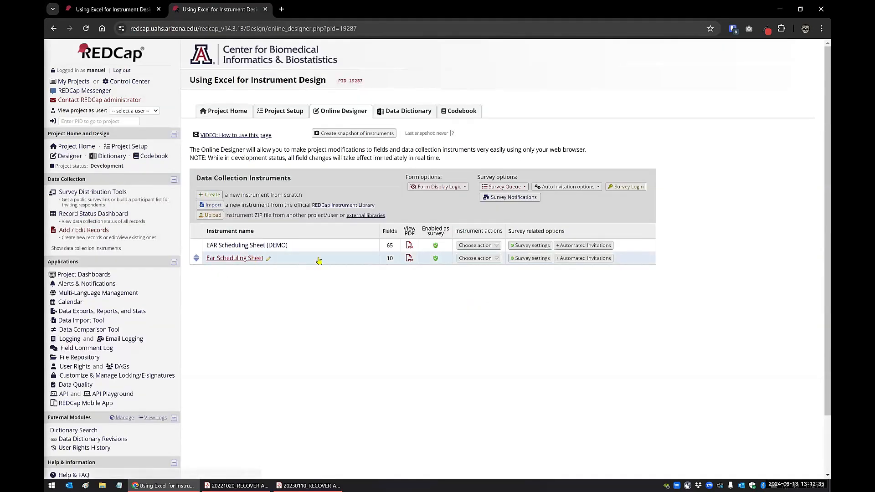
# Download the Ear Scheduling Sheet instrument as a ZIP file and save it to the Desktop under the suggested name
pyautogui.click(494, 259)
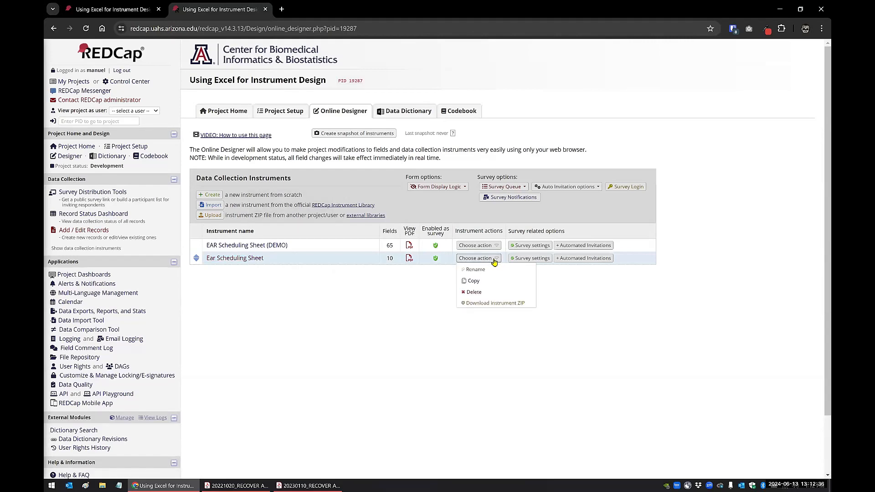
pyautogui.click(484, 304)
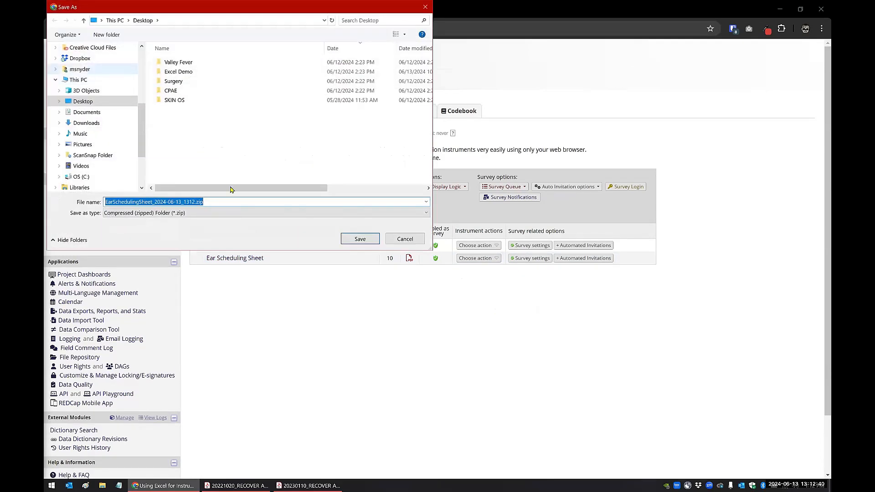
pyautogui.click(366, 241)
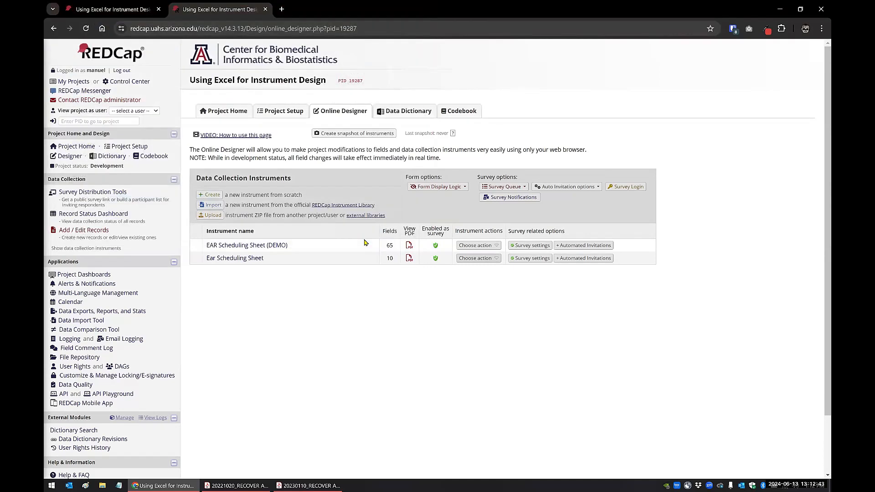
# Minimize the open windows, copy instrument.csv from the EarSchedulingSheet ZIP to the desktop, and close the archive
pyautogui.click(777, 6)
pyautogui.click(775, 8)
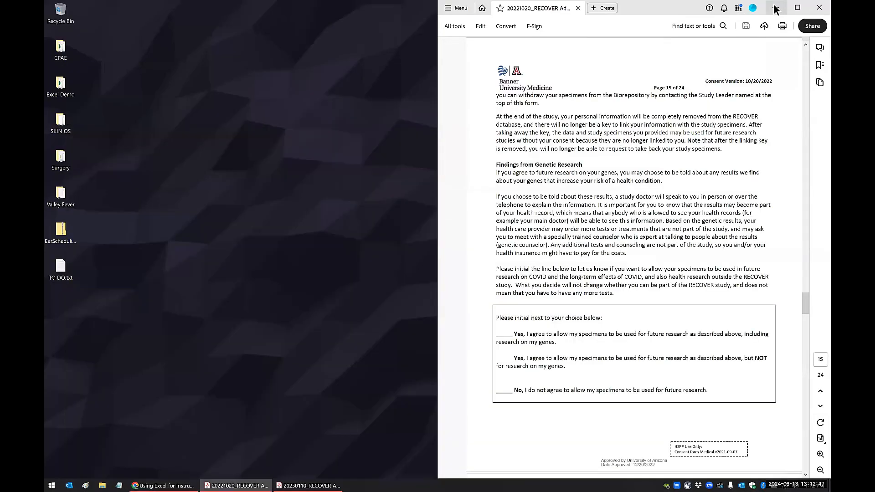
pyautogui.click(775, 8)
pyautogui.doubleClick(62, 231)
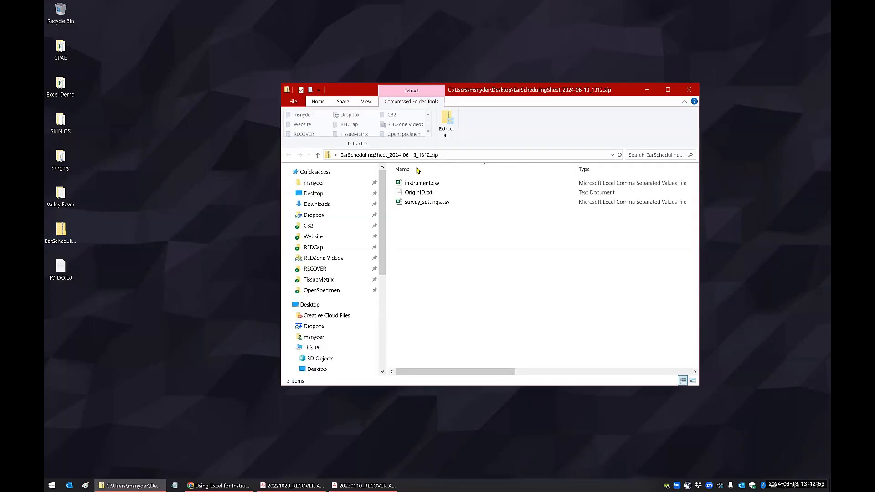
pyautogui.moveTo(412, 184); pyautogui.dragTo(110, 306)
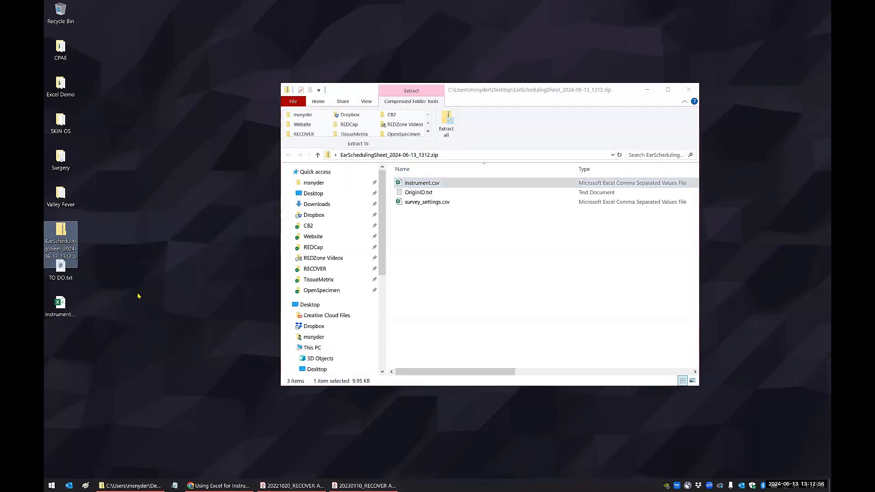
pyautogui.click(689, 89)
# Open the desktop copy of instrument.csv in Excel and enlarge the sheet view to 140%
pyautogui.doubleClick(66, 311)
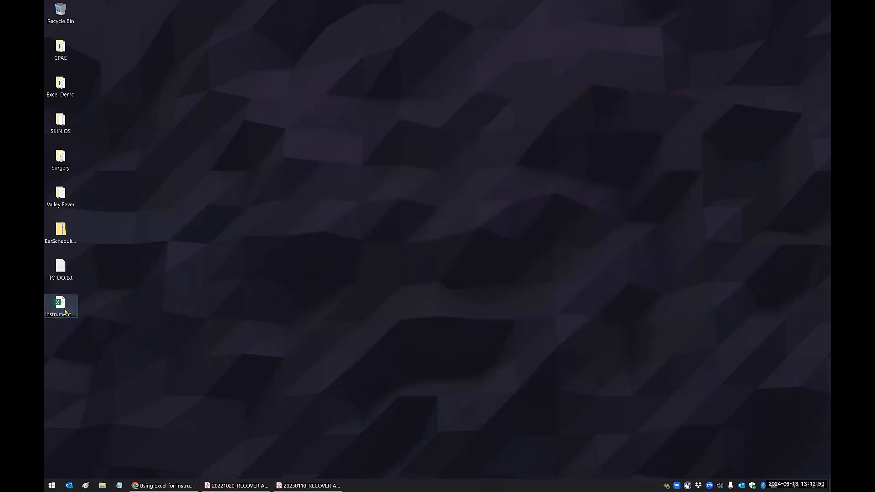
pyautogui.click(120, 308)
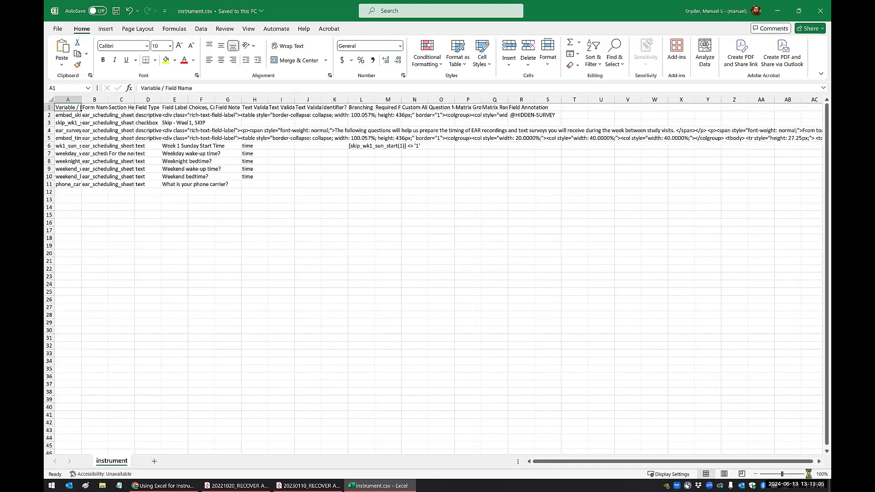
pyautogui.click(809, 475)
pyautogui.click(809, 475)
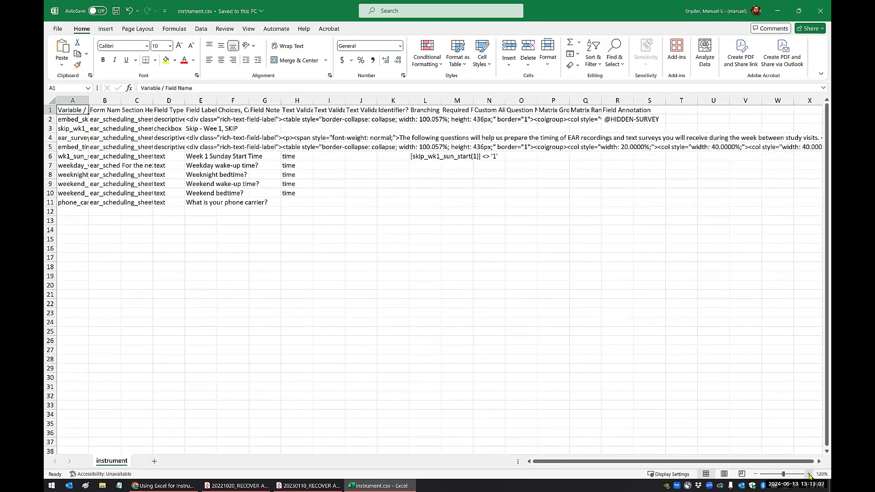
pyautogui.click(810, 475)
pyautogui.click(810, 474)
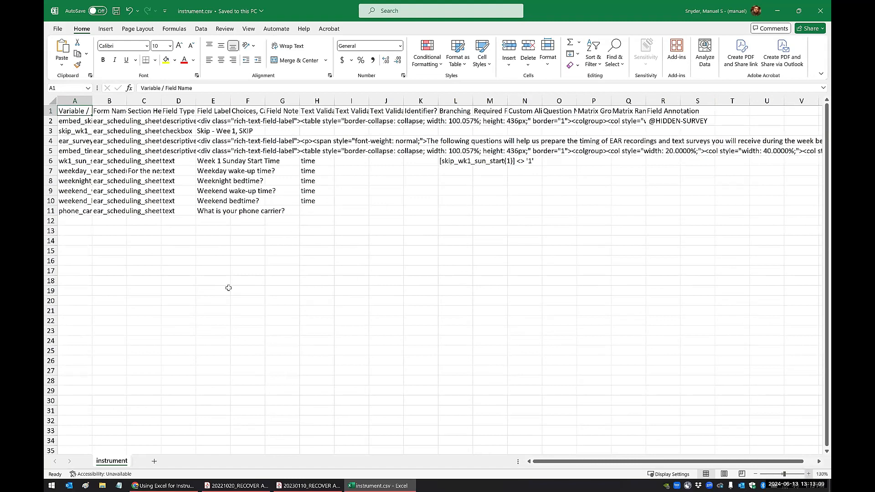
pyautogui.click(228, 284)
# Fit the widths of columns A, B and C (Variable / Field Name, Form Name, Section Header) to their contents
pyautogui.doubleClick(96, 100)
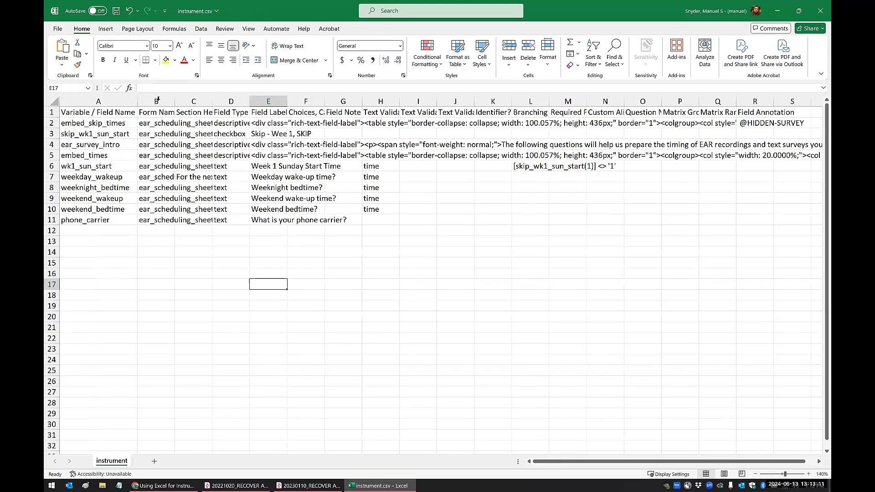
pyautogui.doubleClick(176, 100)
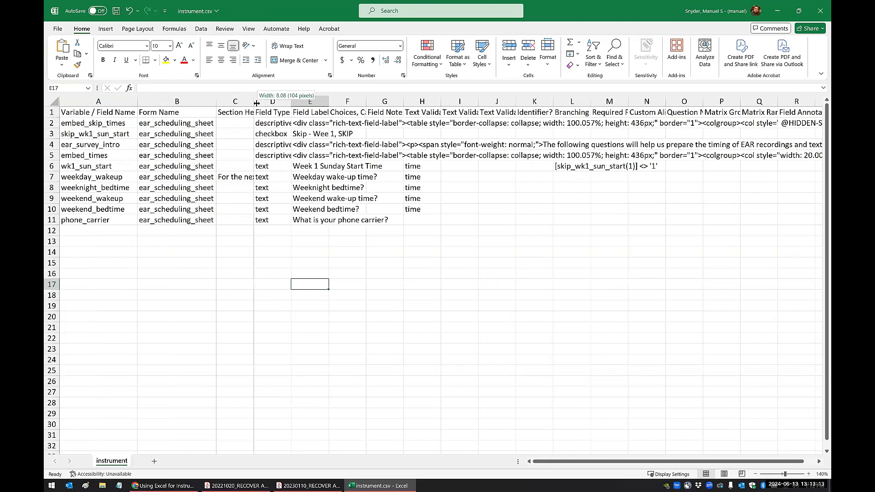
pyautogui.doubleClick(254, 101)
pyautogui.click(269, 208)
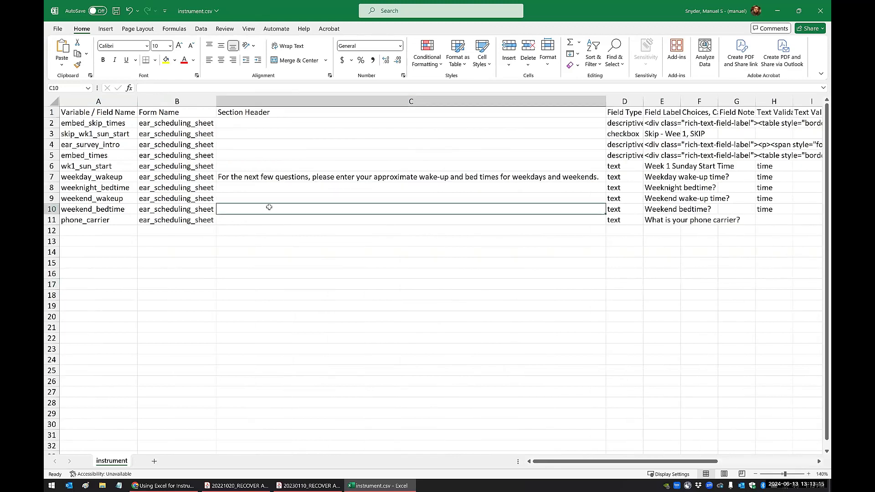
# Highlight the skip_wk1_sun_start row and the wk1_sun_start row with a yellow fill
pyautogui.click(53, 133)
pyautogui.click(166, 60)
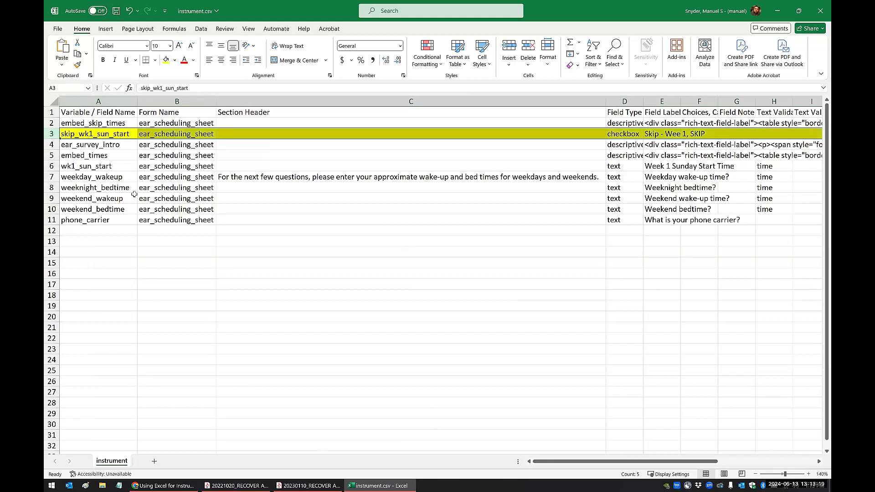
pyautogui.click(57, 166)
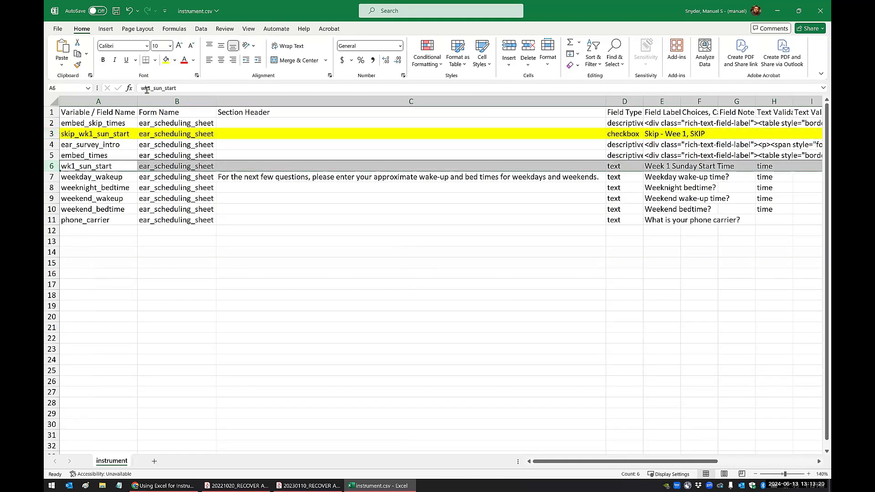
pyautogui.click(162, 64)
pyautogui.click(149, 278)
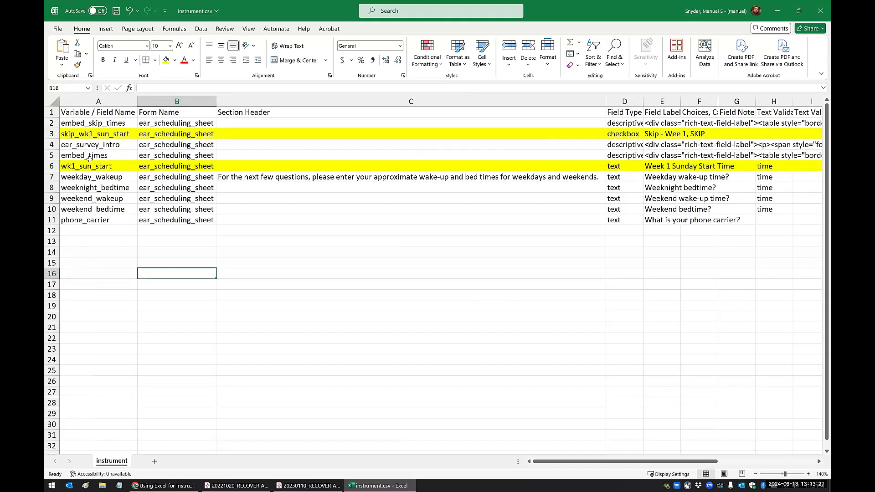
# Insert three blank columns before the Variable / Field Name column
pyautogui.moveTo(76, 98); pyautogui.dragTo(279, 100)
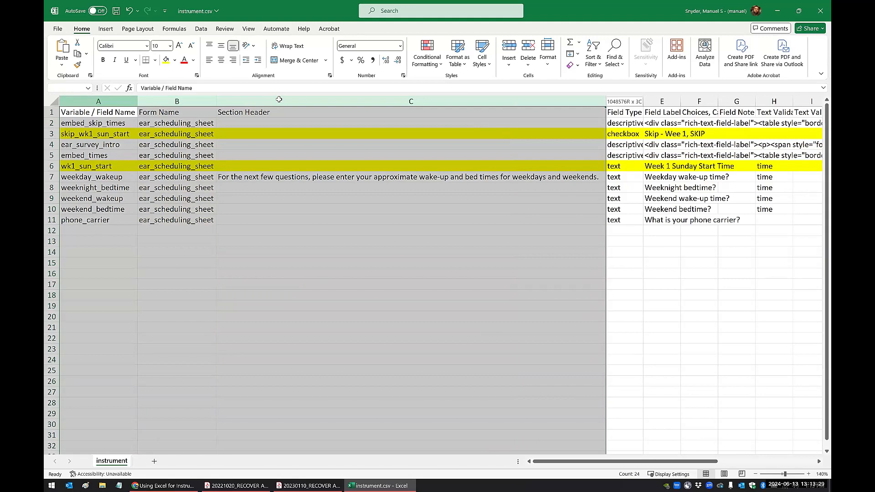
pyautogui.rightClick(279, 101)
pyautogui.click(302, 191)
pyautogui.click(153, 177)
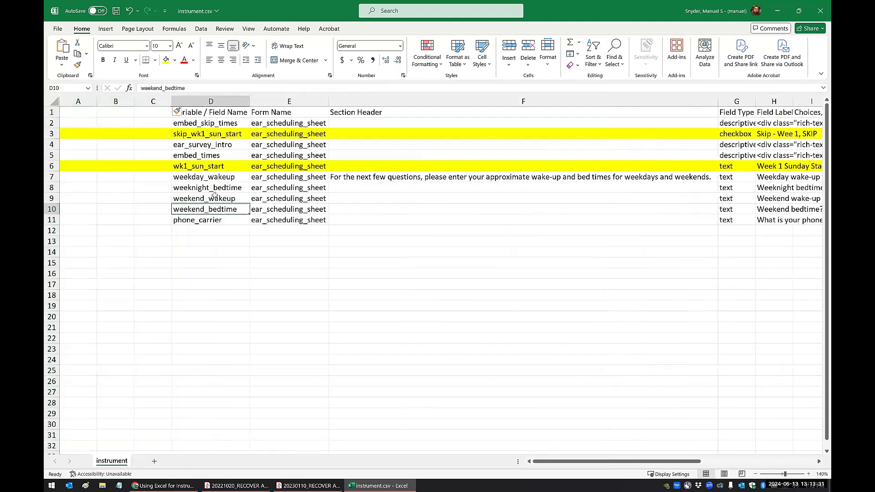
# Break the skip_wk1_sun_start name into parts by entering skip_wk1_ in A3, sun_ in B3 and start in C3
pyautogui.click(197, 136)
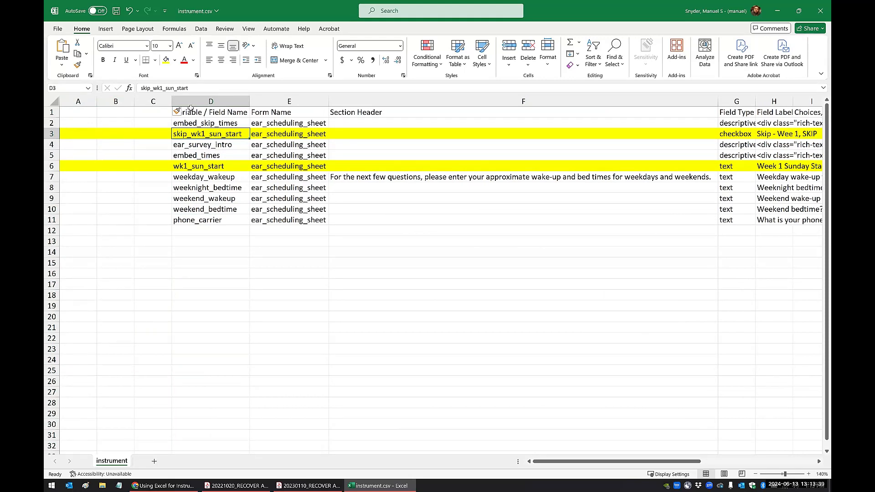
pyautogui.click(78, 136)
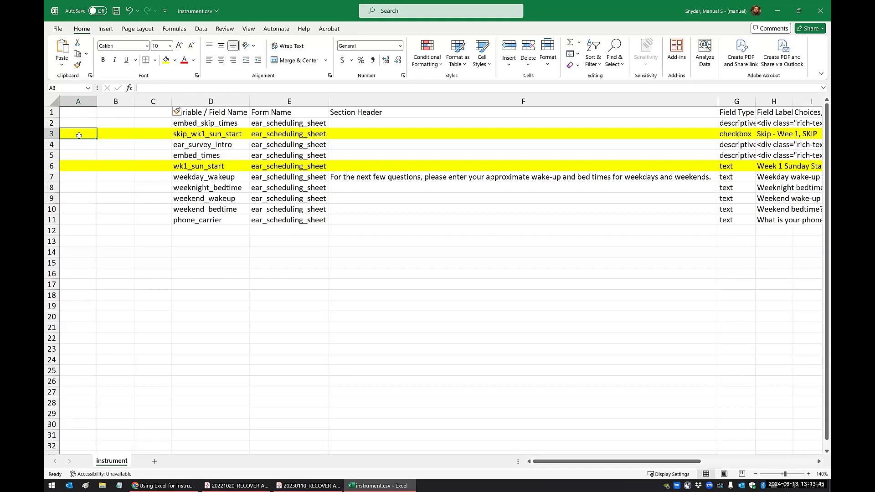
pyautogui.write('skip')
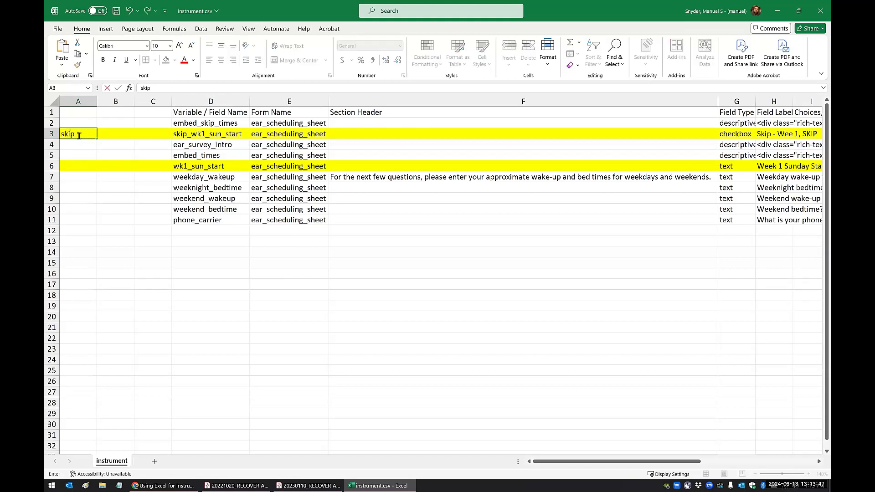
pyautogui.write('_wk1_')
pyautogui.press('Tab')
pyautogui.write('sun_')
pyautogui.press('Tab')
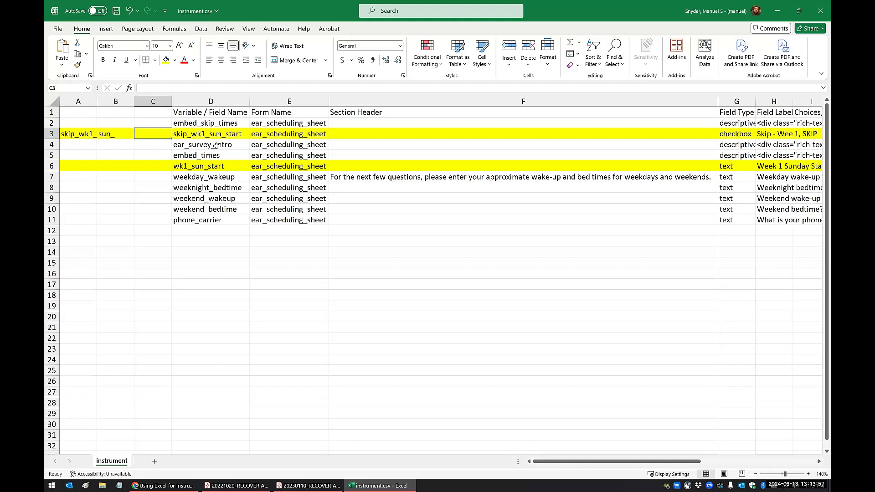
pyautogui.write('start')
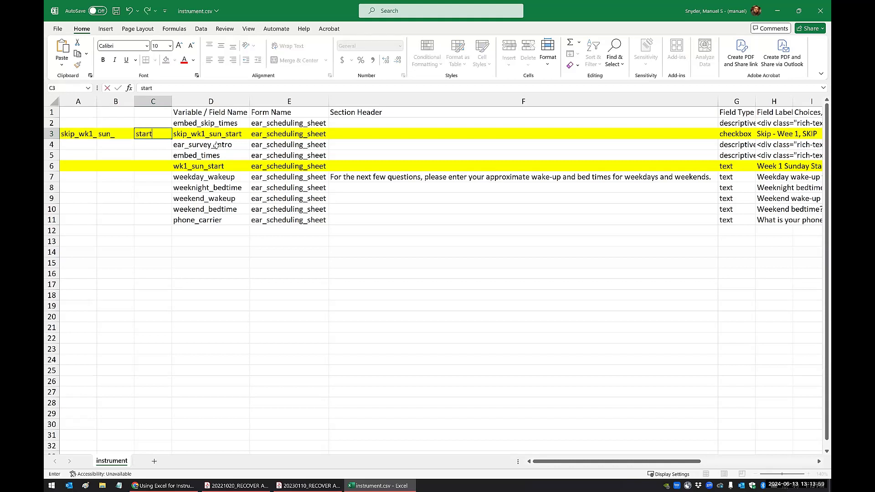
# Enter end in C4 as the second name ending, below start
pyautogui.press('Return')
pyautogui.press('Tab')
pyautogui.press('Tab')
pyautogui.write('end')
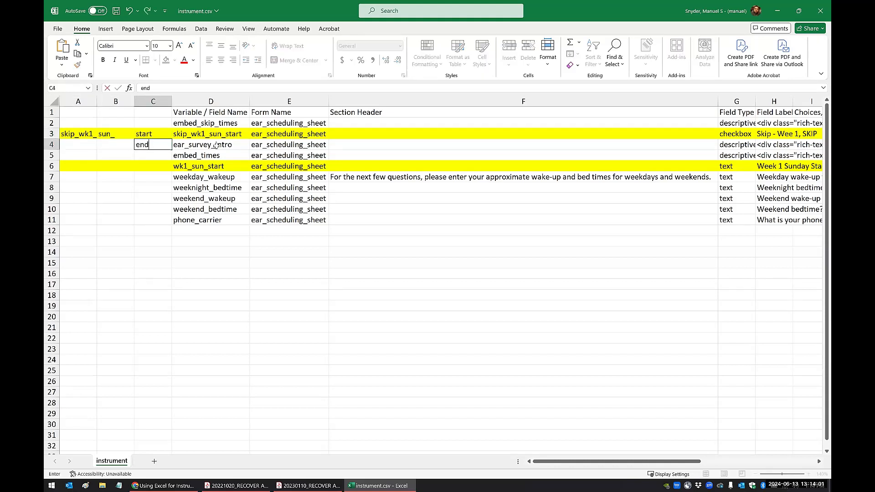
pyautogui.press('Return')
pyautogui.click(147, 263)
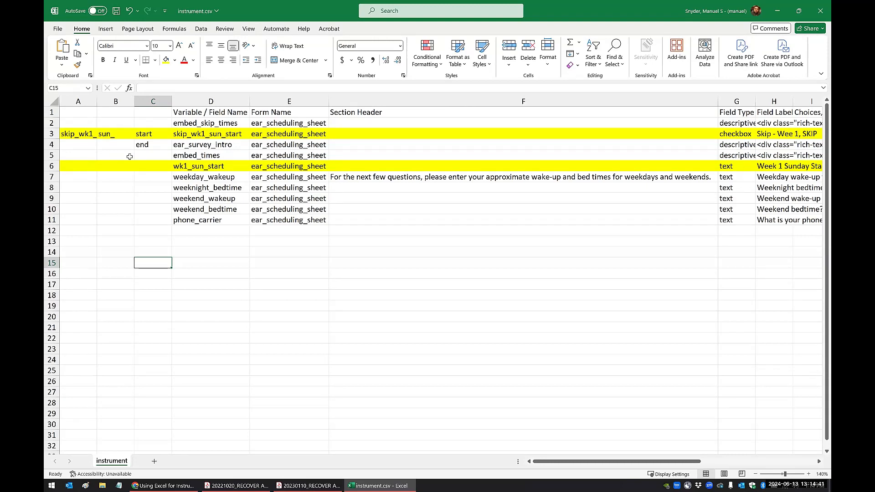
pyautogui.moveTo(150, 134); pyautogui.dragTo(151, 143)
pyautogui.click(115, 135)
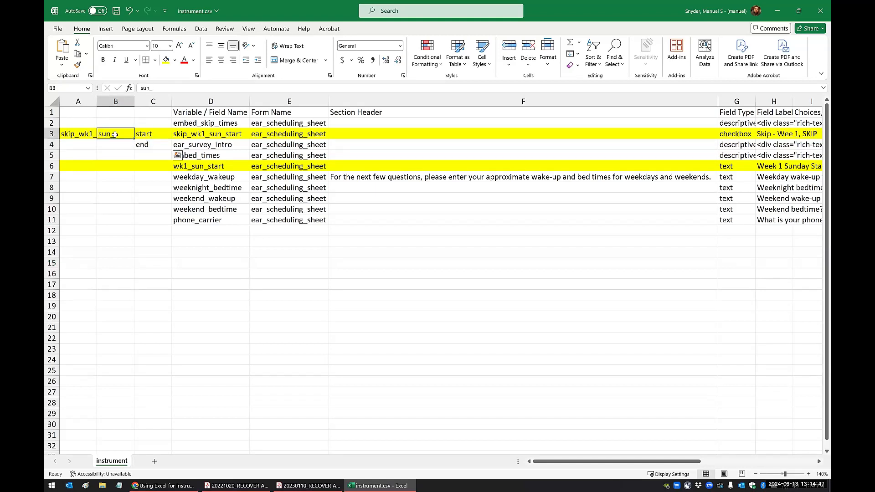
pyautogui.click(84, 135)
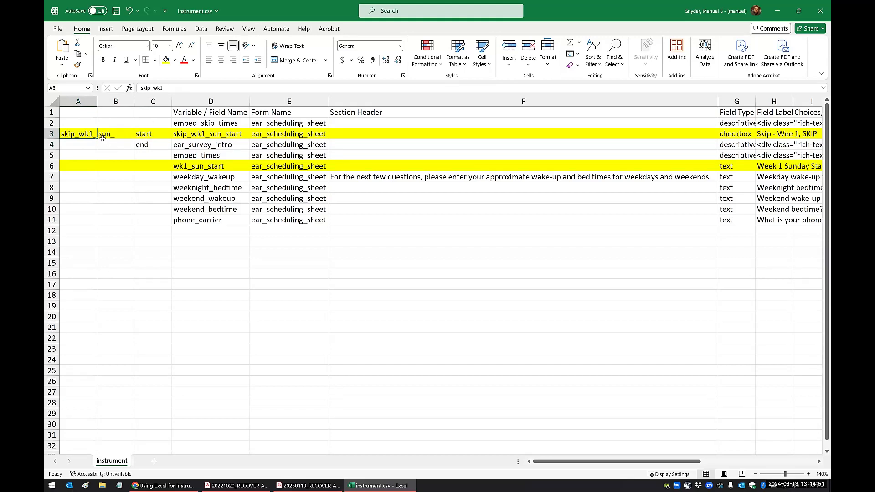
# List the weekday name parts mon_, tue_, wed_, thu_ and fri_ below sun_ in cells B4 to B8
pyautogui.click(113, 146)
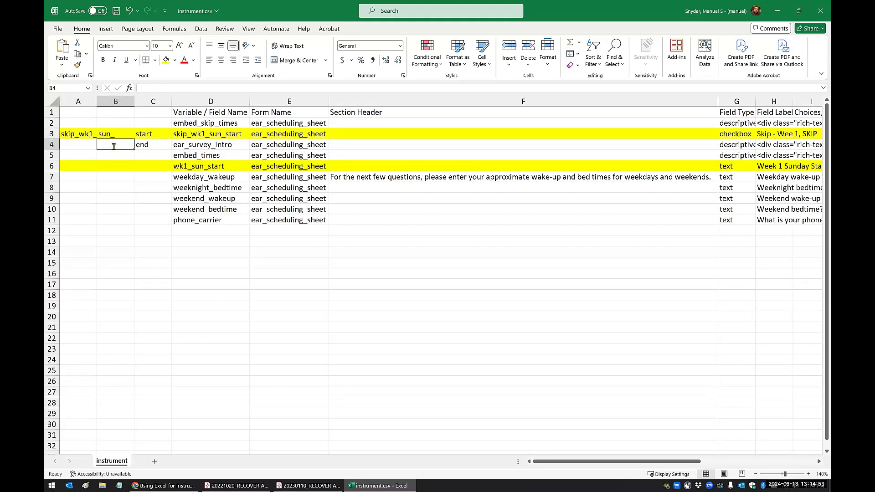
pyautogui.write('mon_')
pyautogui.press('Return')
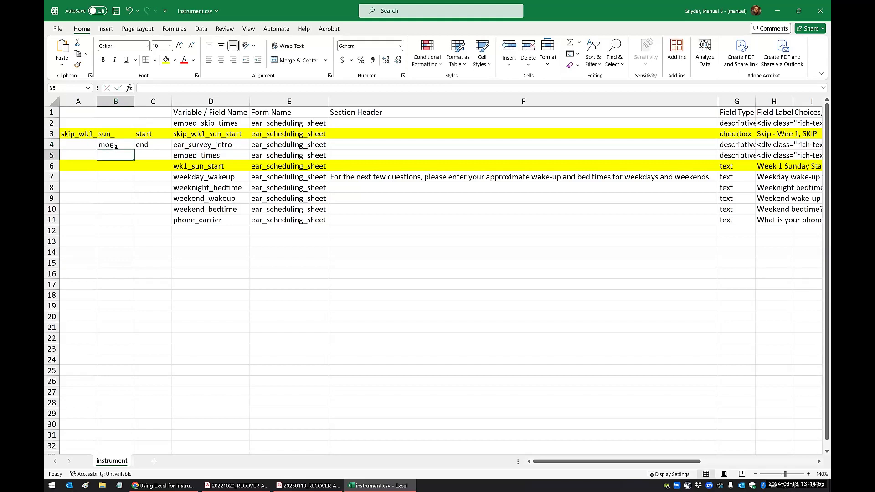
pyautogui.write('tue_')
pyautogui.press('Return')
pyautogui.write('wed_')
pyautogui.press('Return')
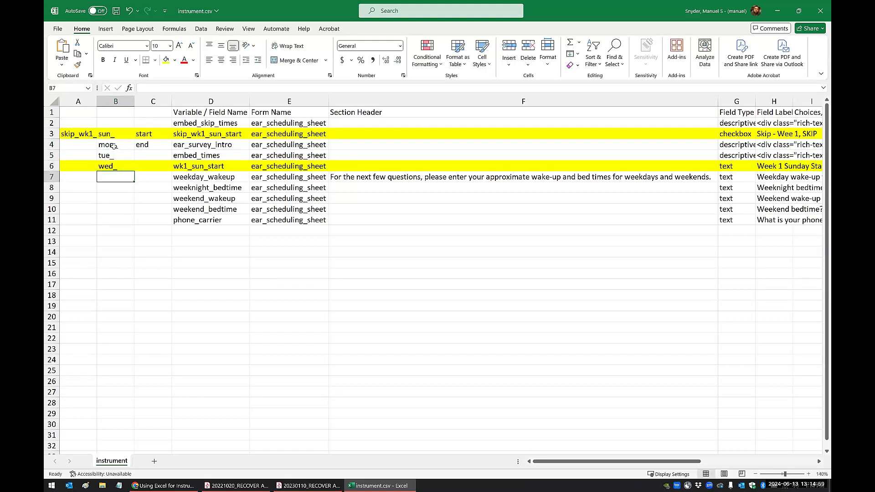
pyautogui.write('thu_')
pyautogui.press('Return')
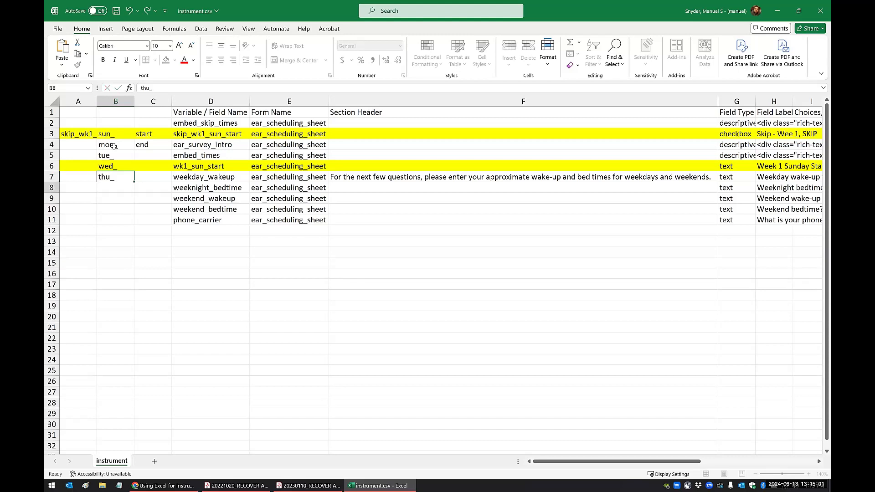
pyautogui.write('fri')
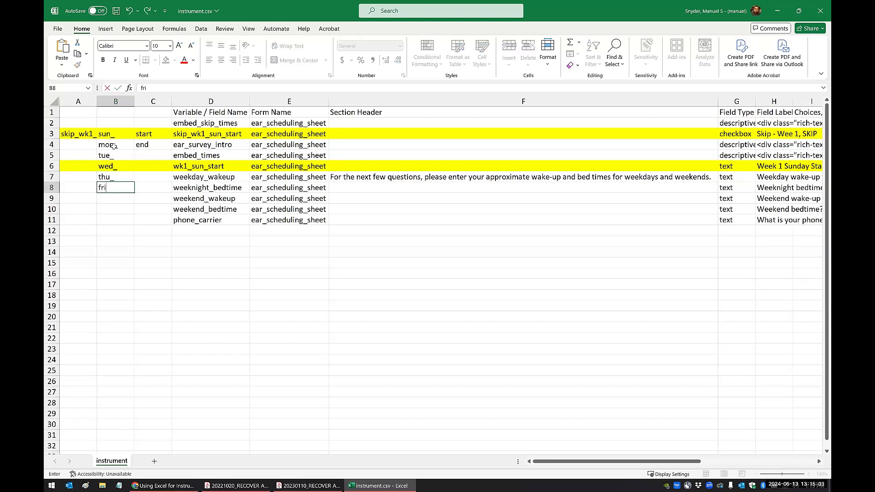
pyautogui.write('_')
# Move the weekday list mon_ through fri_ from B4:B8 down to B16:B20
pyautogui.moveTo(114, 146); pyautogui.dragTo(111, 186)
pyautogui.moveTo(129, 142); pyautogui.dragTo(122, 273)
pyautogui.click(110, 187)
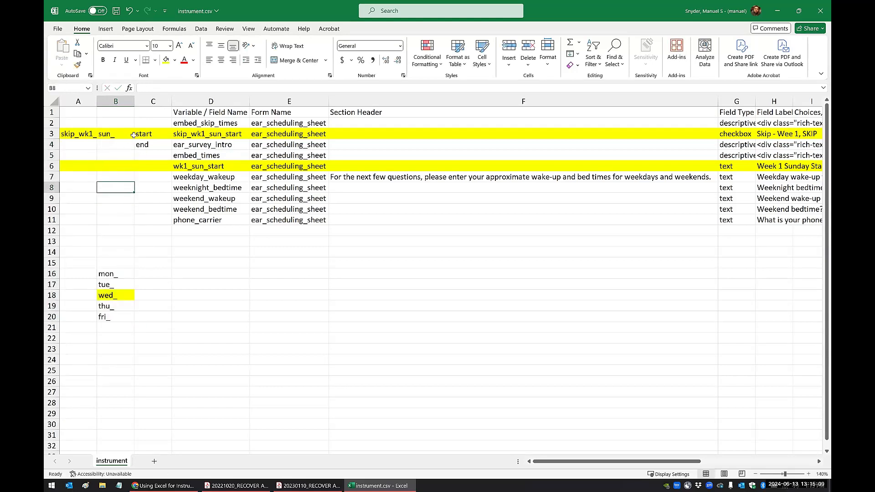
# Repeat sun_ in B4, and move mon_, tue_, wed_, thu_ and fri_ to B5, B7, B9, B11 and B13
pyautogui.click(121, 145)
pyautogui.hotkey('ctrl', 'd')
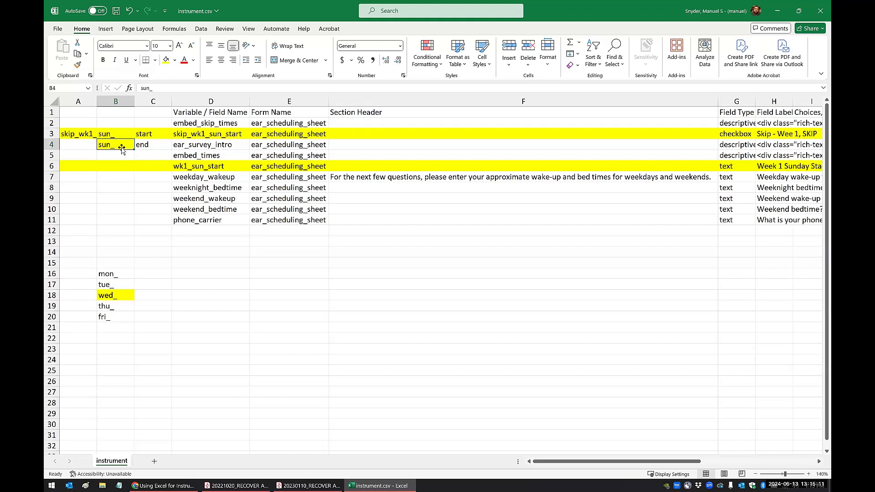
pyautogui.click(122, 273)
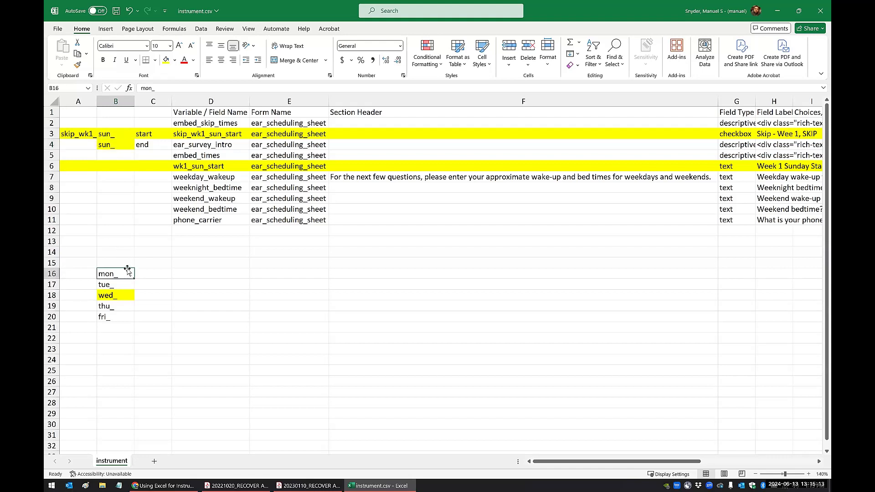
pyautogui.moveTo(127, 240); pyautogui.dragTo(128, 157)
pyautogui.click(126, 283)
pyautogui.moveTo(125, 283); pyautogui.dragTo(123, 177)
pyautogui.click(126, 294)
pyautogui.moveTo(128, 287); pyautogui.dragTo(123, 195)
pyautogui.click(120, 306)
pyautogui.moveTo(123, 302); pyautogui.dragTo(122, 221)
pyautogui.click(113, 316)
pyautogui.moveTo(123, 311); pyautogui.dragTo(121, 241)
# Duplicate mon_, tue_, wed_, thu_ and fri_ into the empty cell directly below each, filling B6, B8, B10, B12 and B14
pyautogui.click(113, 167)
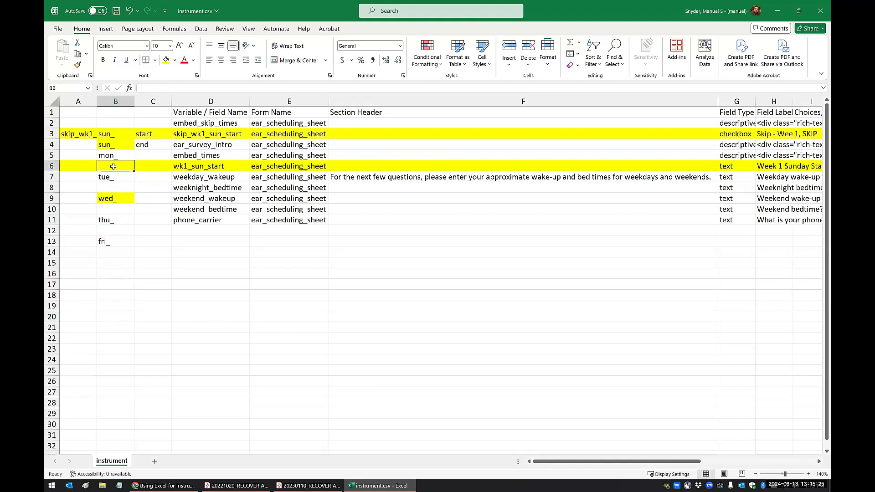
pyautogui.hotkey('ctrl', 'd')
pyautogui.press('Down')
pyautogui.press('Down')
pyautogui.hotkey('ctrl', 'd')
pyautogui.press('Down')
pyautogui.press('Down')
pyautogui.hotkey('ctrl', 'd')
pyautogui.press('Down')
pyautogui.press('Down')
pyautogui.hotkey('ctrl', 'd')
pyautogui.press('Down')
pyautogui.press('Down')
pyautogui.hotkey('ctrl', 'd')
pyautogui.press('Down')
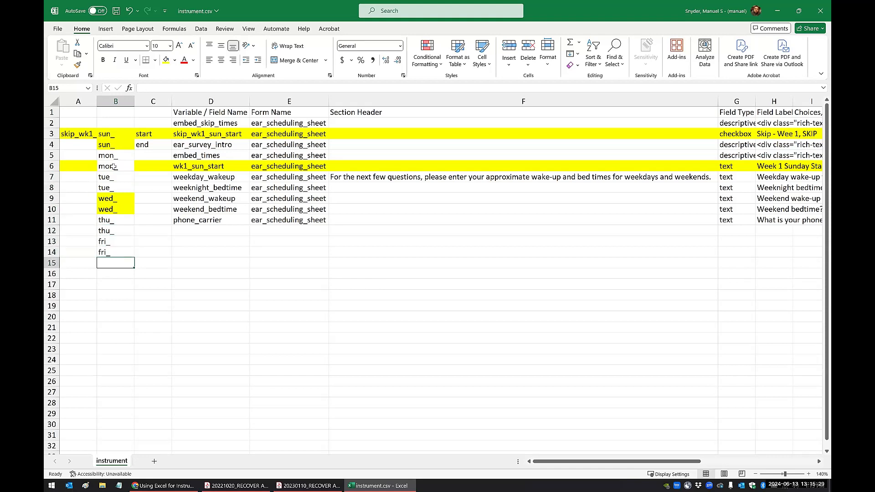
# Enter sat_ in both B15 and B16 to complete the list of days
pyautogui.write('sat_')
pyautogui.press('Return')
pyautogui.write('sat_')
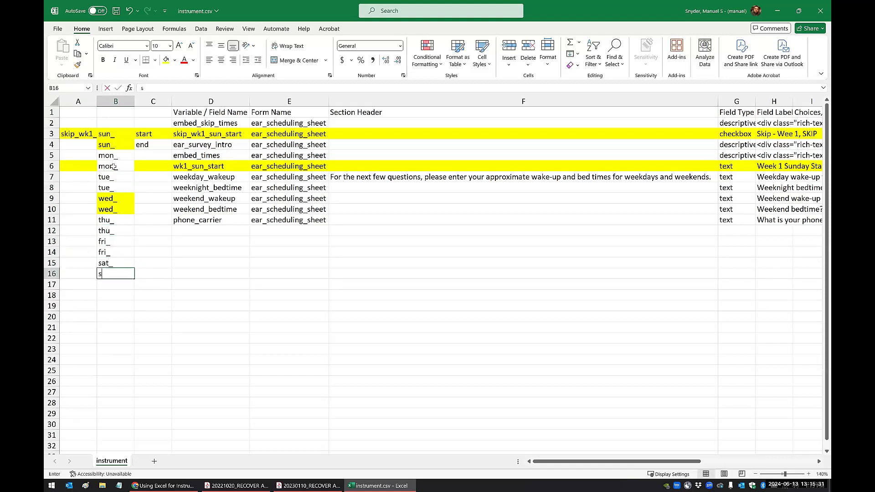
pyautogui.click(165, 261)
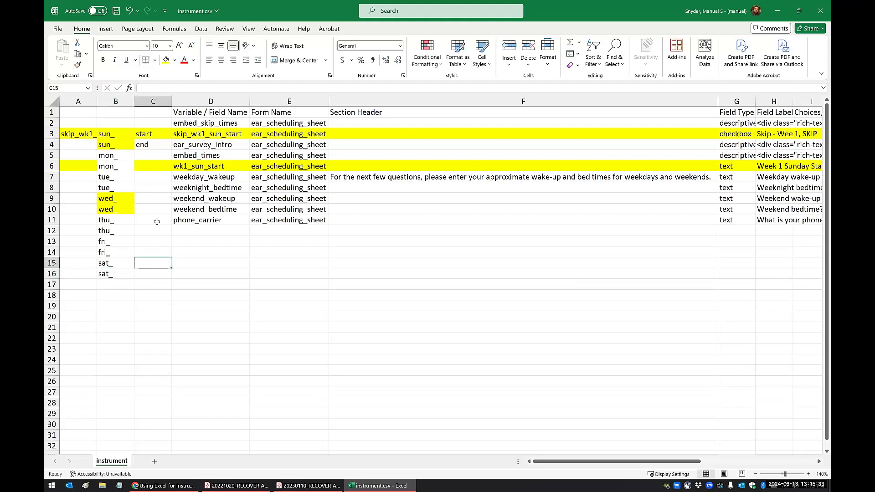
# Repeat the start and end pair from C3:C4 down column C through row 16
pyautogui.moveTo(157, 136); pyautogui.dragTo(151, 273)
pyautogui.hotkey('ctrl', 'c')
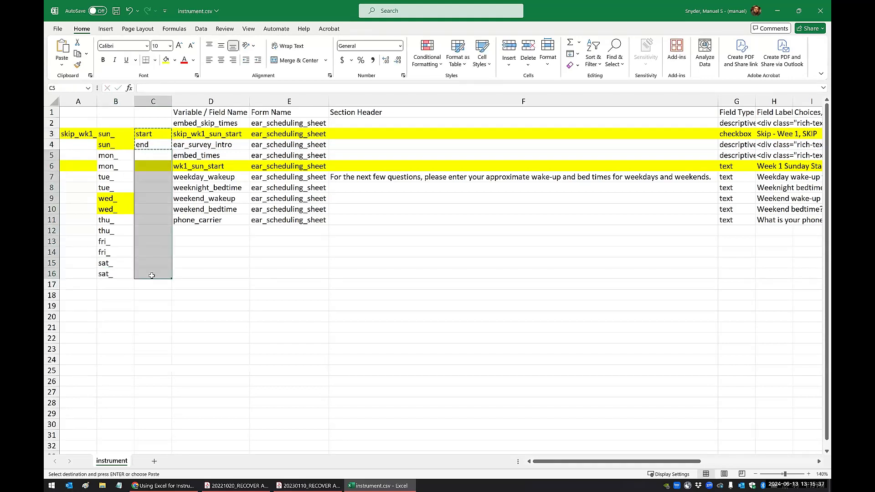
pyautogui.hotkey('ctrl', 'v')
pyautogui.click(235, 295)
pyautogui.press('Escape')
pyautogui.moveTo(157, 134); pyautogui.dragTo(155, 145)
pyautogui.hotkey('ctrl', 'c')
pyautogui.click(150, 156)
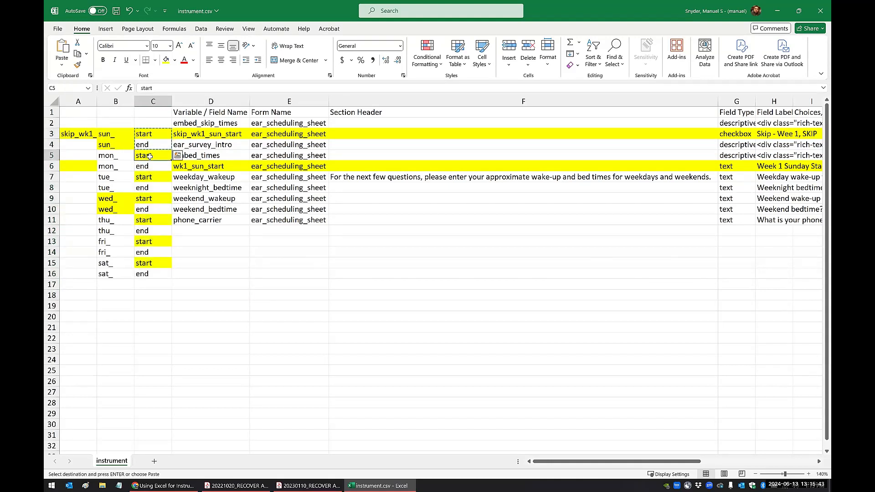
pyautogui.moveTo(150, 156); pyautogui.dragTo(153, 272)
pyautogui.click(214, 273)
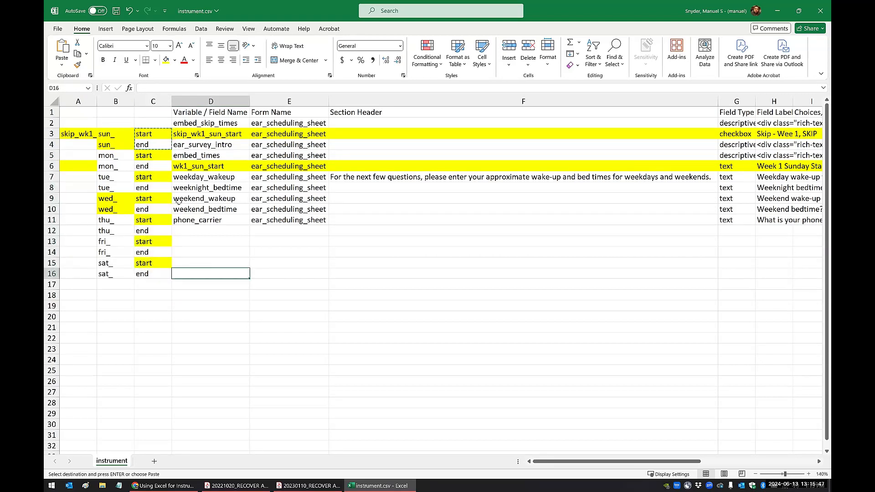
# Clear C5:C16 and refill the range with the start and end pair copied from C3:C4
pyautogui.moveTo(153, 155); pyautogui.dragTo(142, 273)
pyautogui.press('Delete')
pyautogui.click(155, 163)
pyautogui.moveTo(151, 133); pyautogui.dragTo(143, 288)
pyautogui.hotkey('ctrl', 'c')
pyautogui.hotkey('ctrl', 'v')
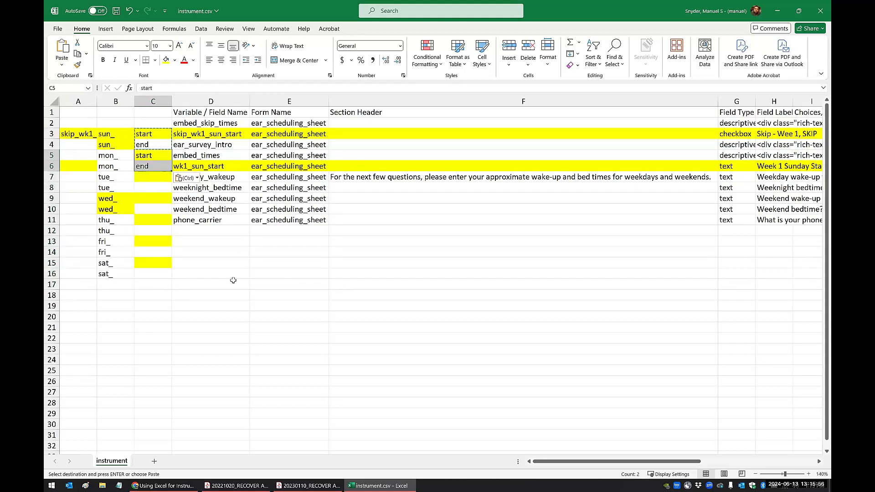
pyautogui.click(156, 190)
pyautogui.moveTo(155, 156); pyautogui.dragTo(148, 274)
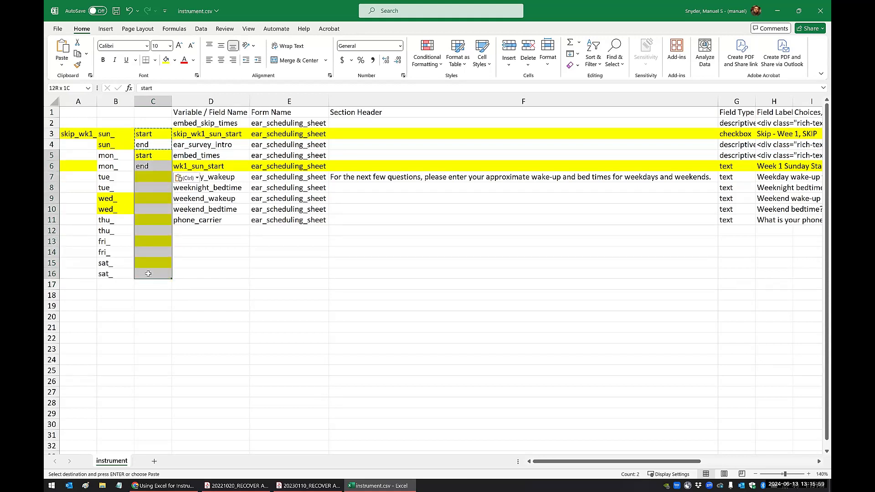
pyautogui.hotkey('ctrl', 'v')
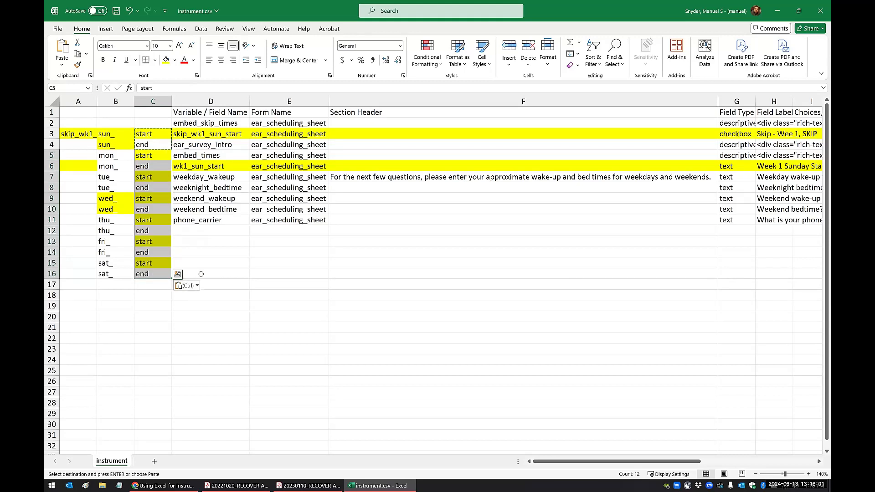
pyautogui.click(179, 273)
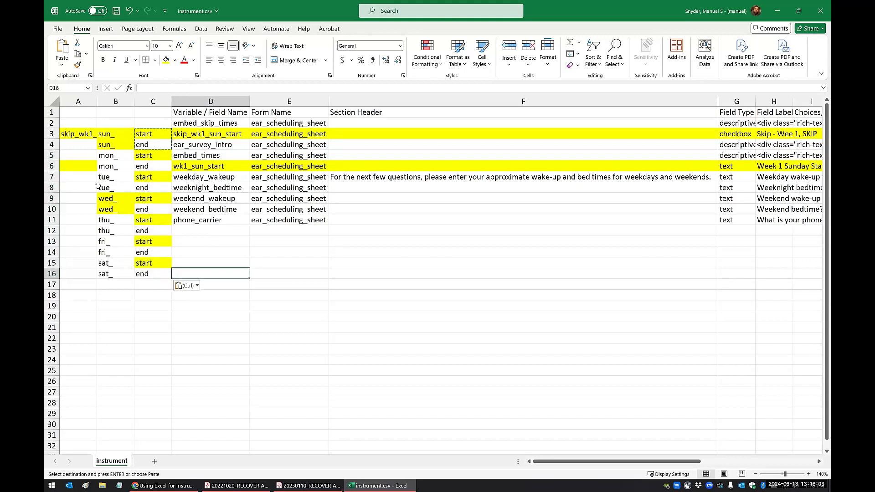
# Fill the skip_wk1_ prefix from A3 down through A16
pyautogui.moveTo(80, 166); pyautogui.dragTo(78, 272)
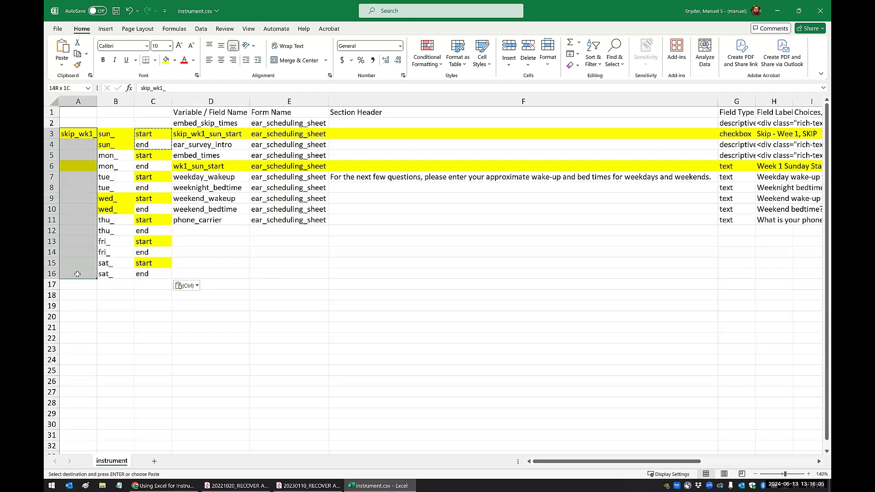
pyautogui.press('Return')
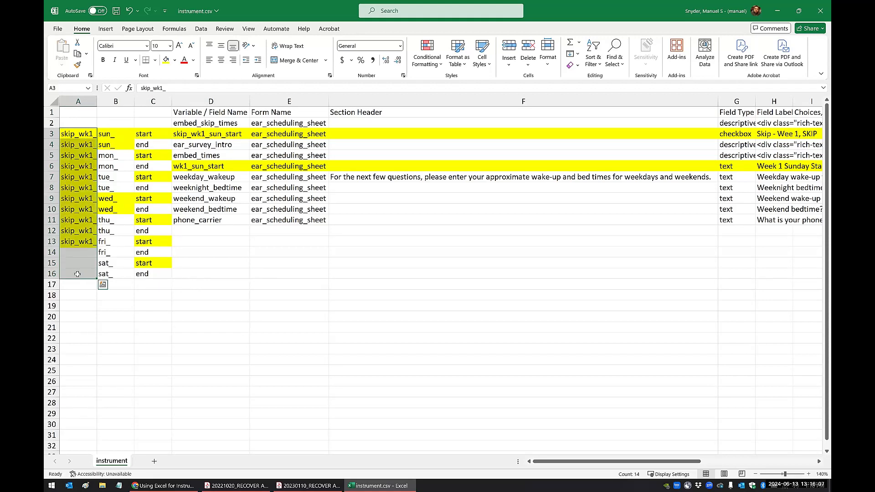
pyautogui.click(102, 304)
# Copy the complete week 1 name parts in A3:C16 and paste them directly below, starting at A17
pyautogui.moveTo(84, 135); pyautogui.dragTo(136, 276)
pyautogui.hotkey('ctrl', 'c')
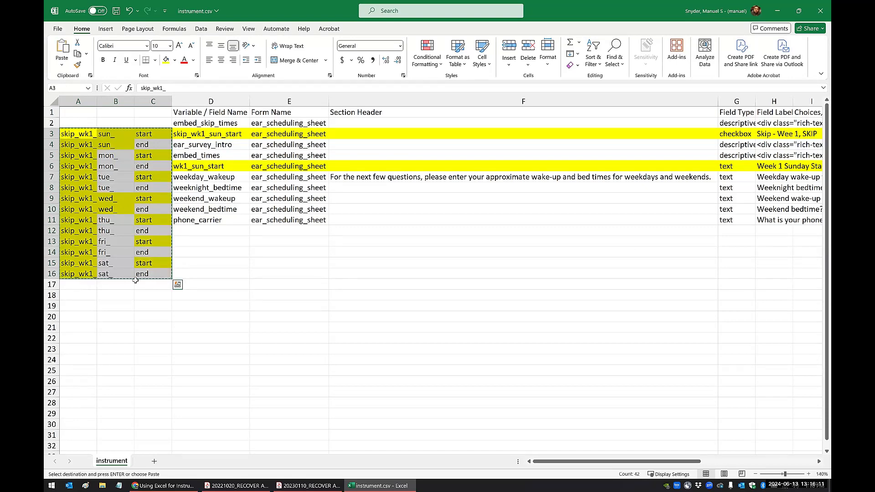
pyautogui.click(88, 283)
pyautogui.hotkey('ctrl', 'v')
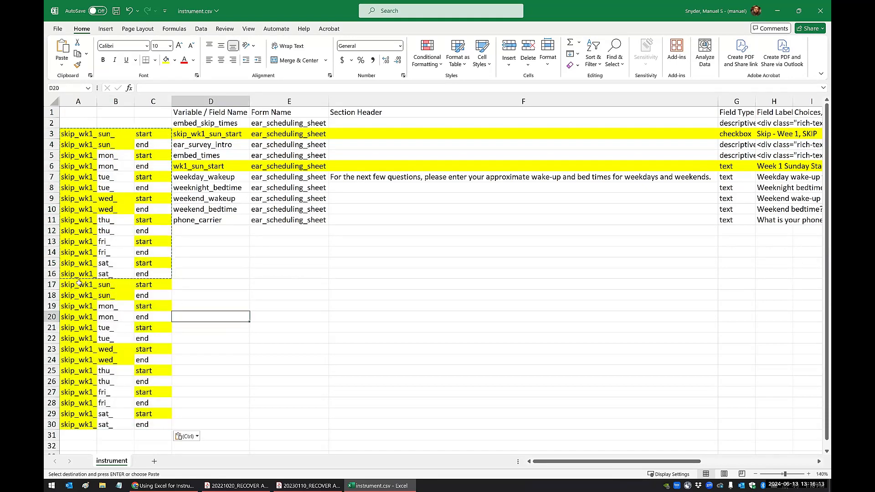
# Replace every wk1_ with wk2_ in rows 17 to 30 only
pyautogui.moveTo(54, 284); pyautogui.dragTo(52, 424)
pyautogui.rightClick(86, 387)
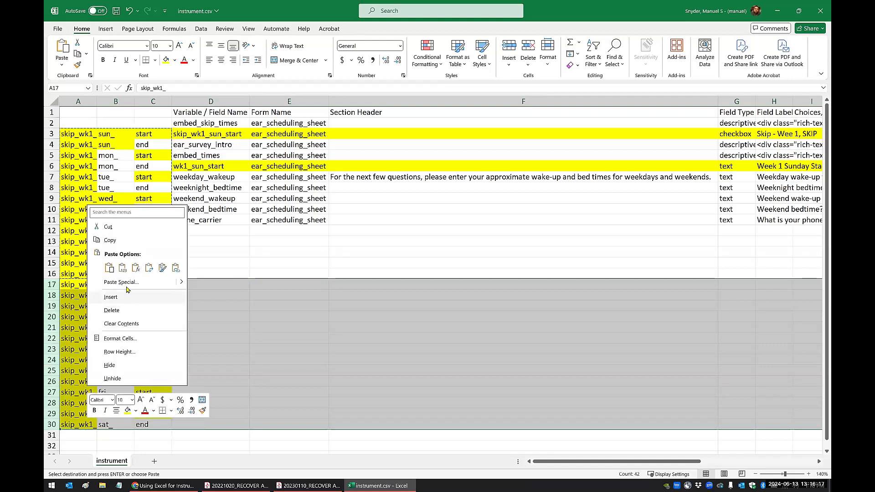
pyautogui.press('Escape')
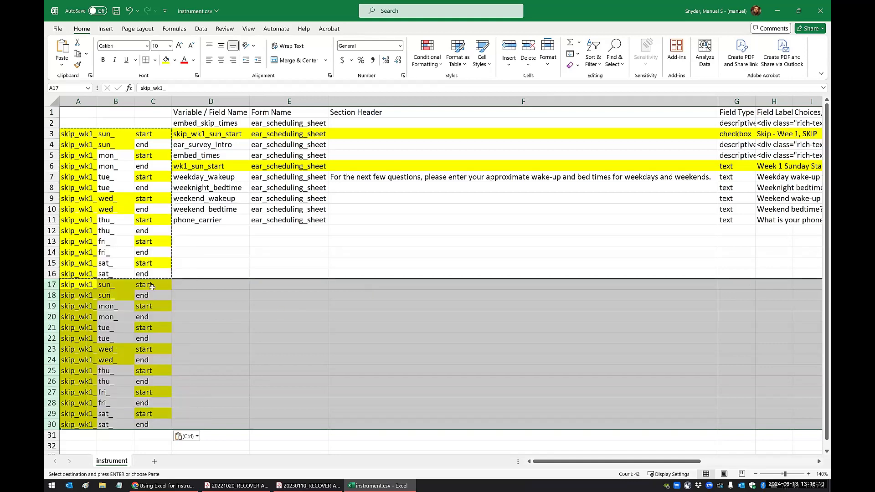
pyautogui.hotkey('ctrl', 'h')
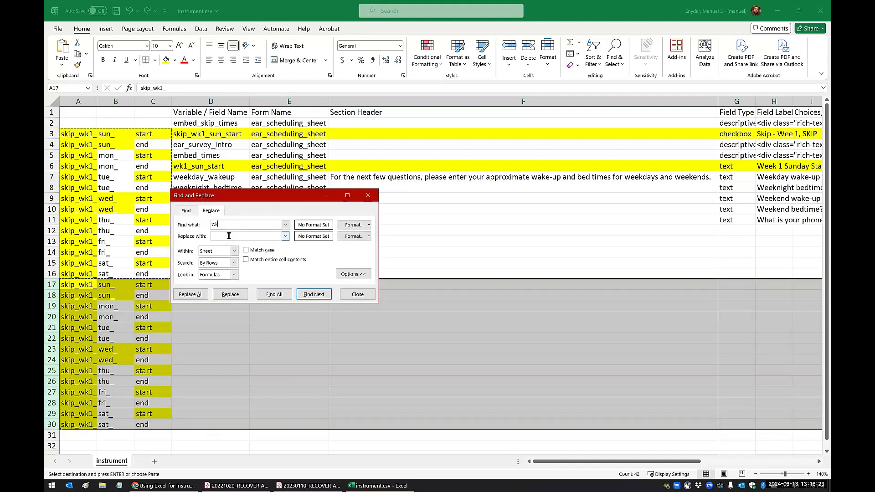
pyautogui.write('wk1_')
pyautogui.click(229, 235)
pyautogui.write('wk2_')
pyautogui.click(190, 294)
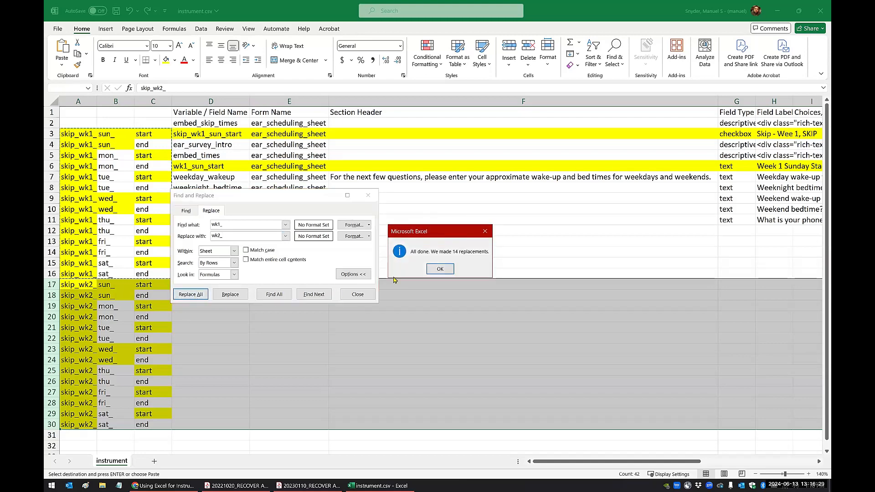
pyautogui.click(433, 273)
pyautogui.click(370, 296)
pyautogui.click(155, 329)
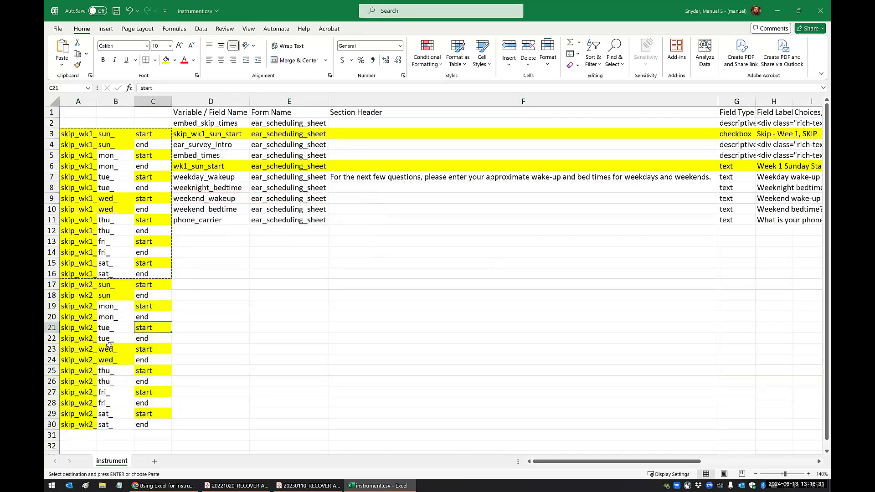
pyautogui.click(68, 285)
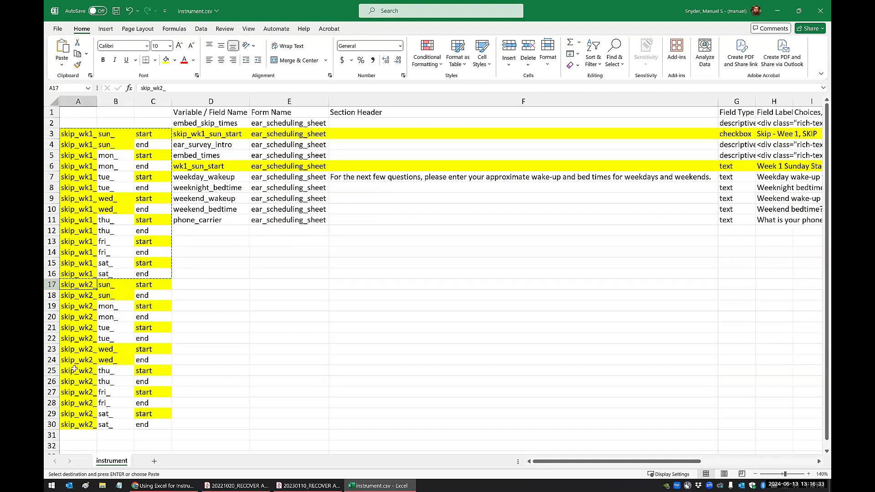
pyautogui.click(159, 348)
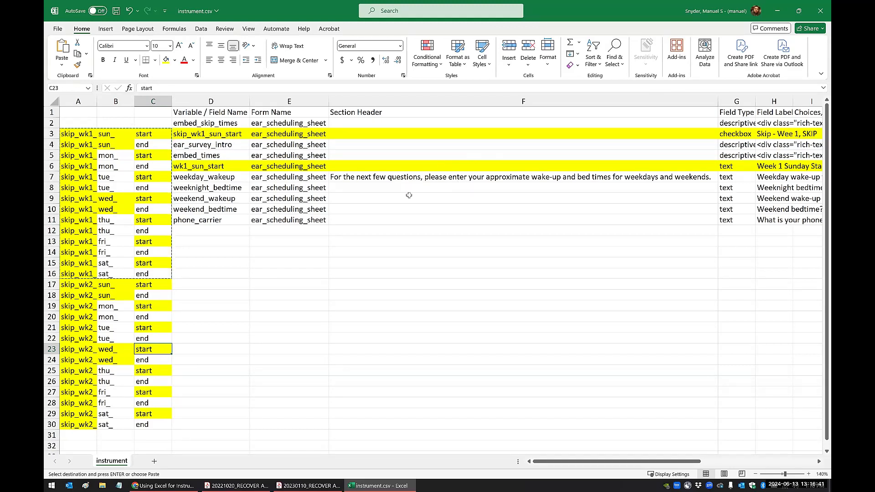
pyautogui.click(278, 263)
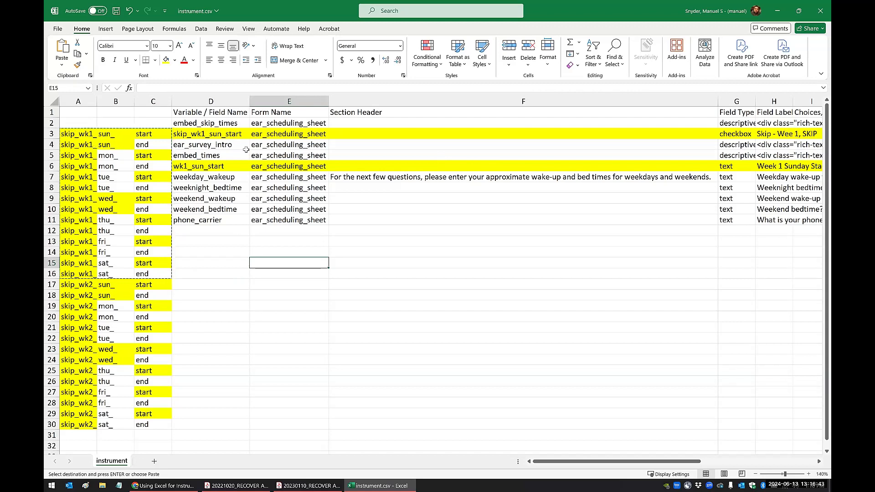
pyautogui.click(205, 265)
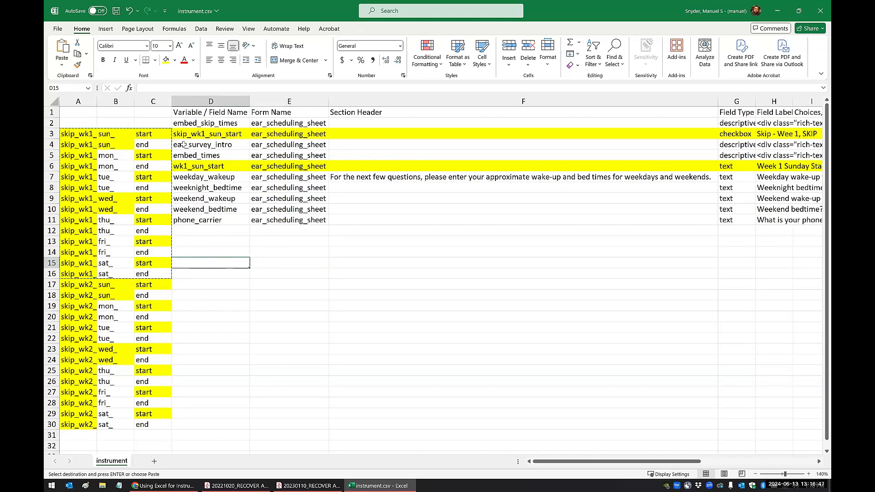
pyautogui.moveTo(183, 145); pyautogui.dragTo(803, 133)
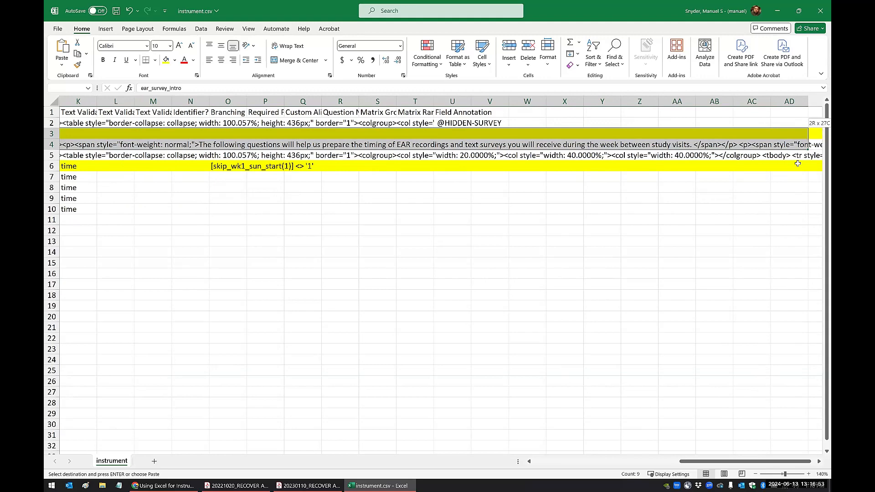
pyautogui.moveTo(684, 461); pyautogui.dragTo(319, 428)
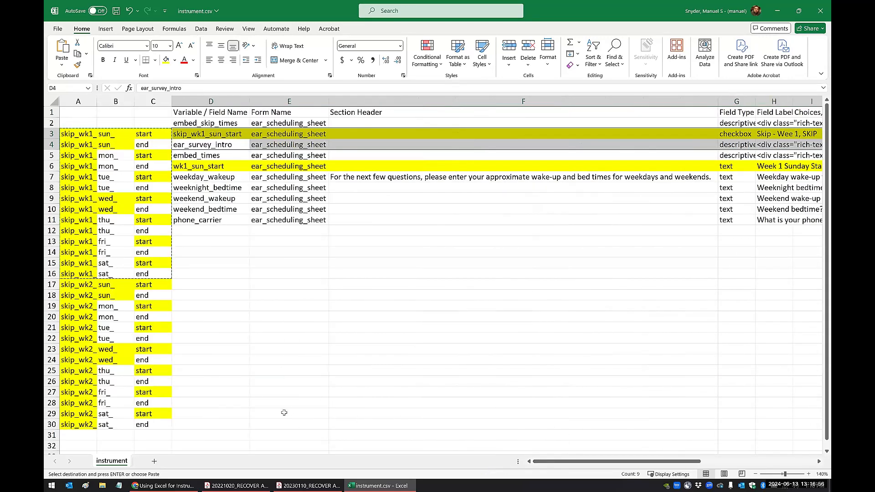
pyautogui.keyDown('shift'); pyautogui.click(186, 425); pyautogui.keyUp('shift')
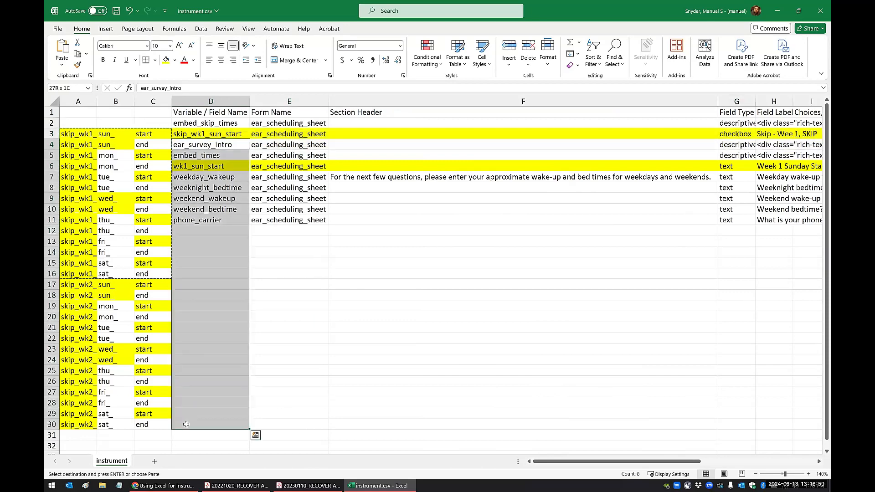
pyautogui.click(216, 242)
# Insert blank cells in rows 3 to 30 from column D across the instrument columns, shifting the existing fields down
pyautogui.moveTo(196, 132); pyautogui.dragTo(823, 431)
pyautogui.rightClick(647, 380)
pyautogui.click(671, 173)
pyautogui.click(637, 182)
pyautogui.click(651, 215)
pyautogui.click(461, 328)
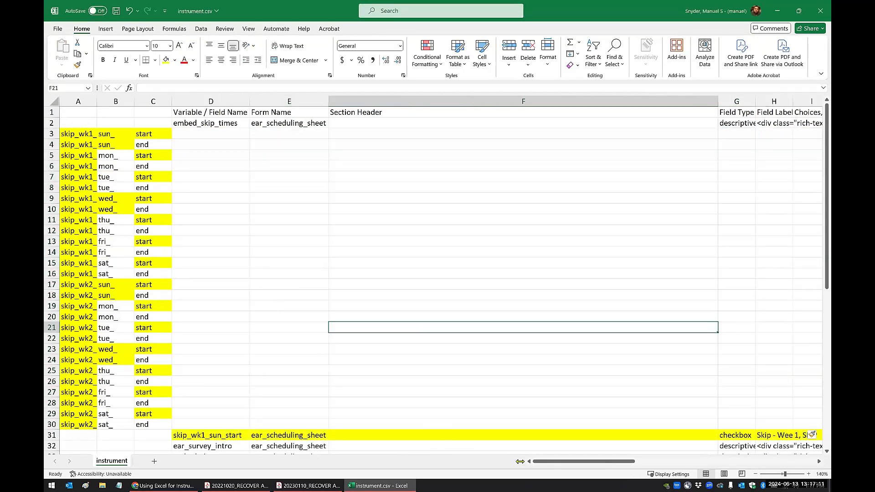
pyautogui.click(338, 349)
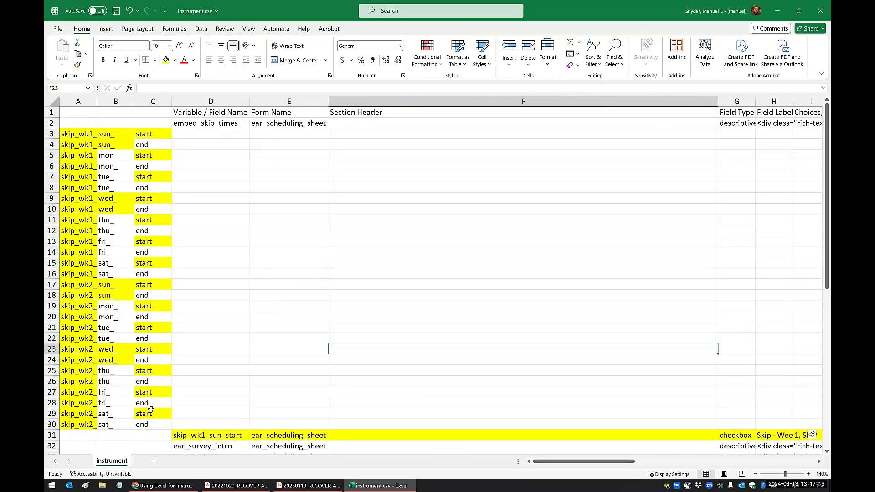
# Move the skip_wk1_sun_start field entry from row 31 back up to row 3, starting at D3
pyautogui.moveTo(175, 436); pyautogui.dragTo(816, 434)
pyautogui.hotkey('ctrl', 'c')
pyautogui.hscroll(-5, 816, 434)
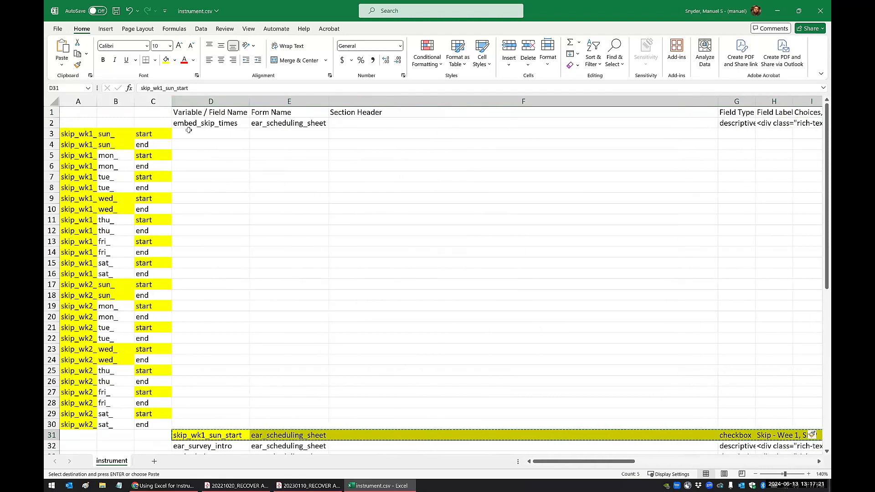
pyautogui.click(189, 130)
pyautogui.hotkey('ctrl', 'v')
pyautogui.click(209, 187)
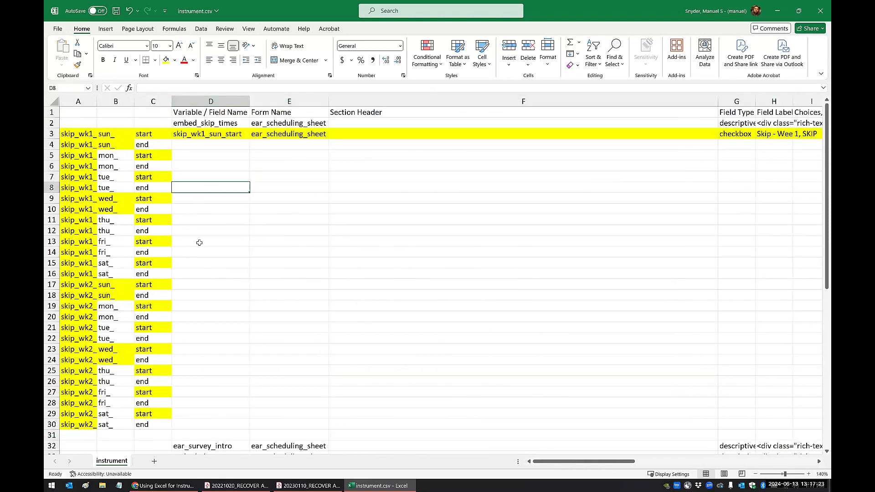
# Change the fill colour of the whole skip_wk1_sun_start row, row 3, from the theme colours to green
pyautogui.click(199, 131)
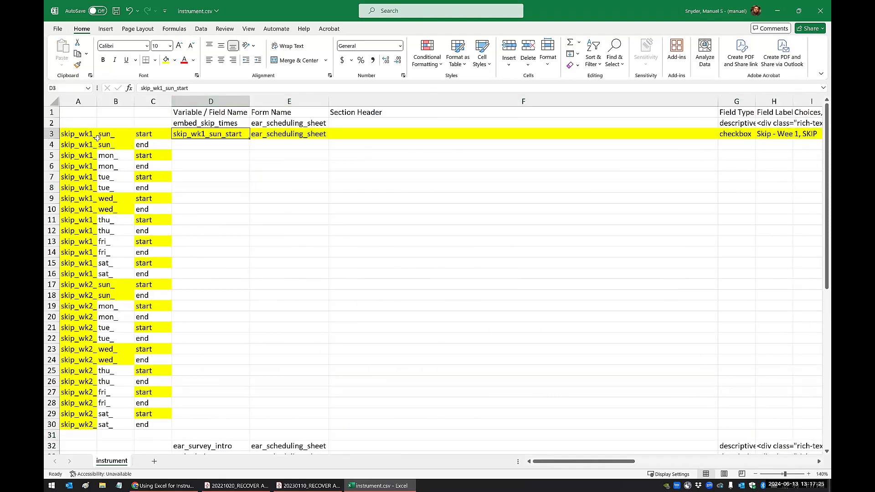
pyautogui.click(54, 133)
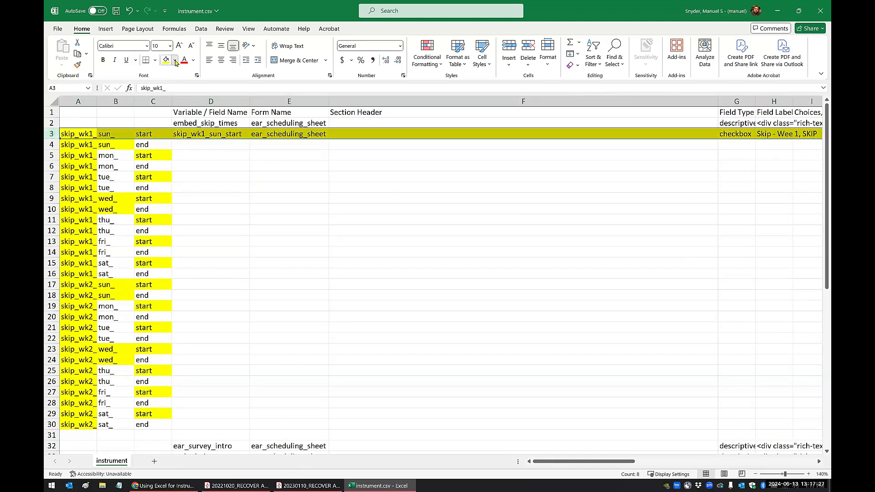
pyautogui.click(175, 60)
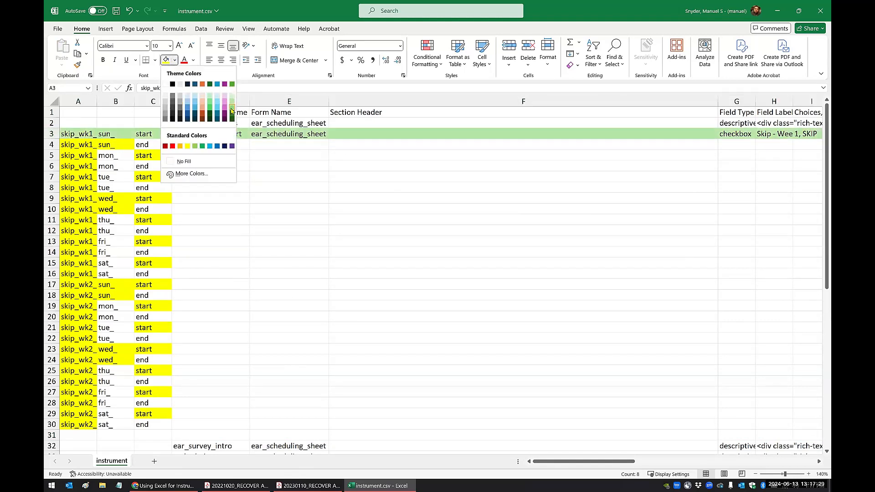
pyautogui.click(232, 84)
pyautogui.click(260, 204)
pyautogui.click(201, 218)
pyautogui.click(208, 134)
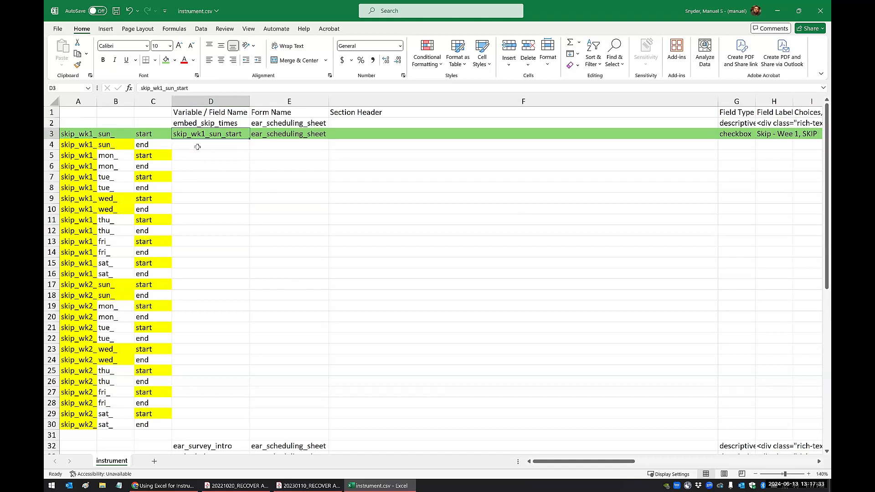
pyautogui.click(251, 234)
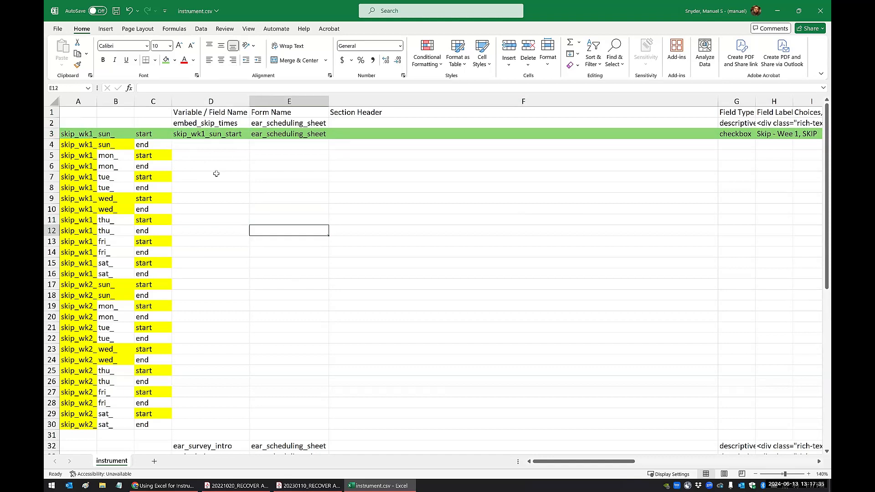
# Enter the formula =A4 & B4 & C4 in D4 to join the three name parts into one variable name
pyautogui.click(213, 145)
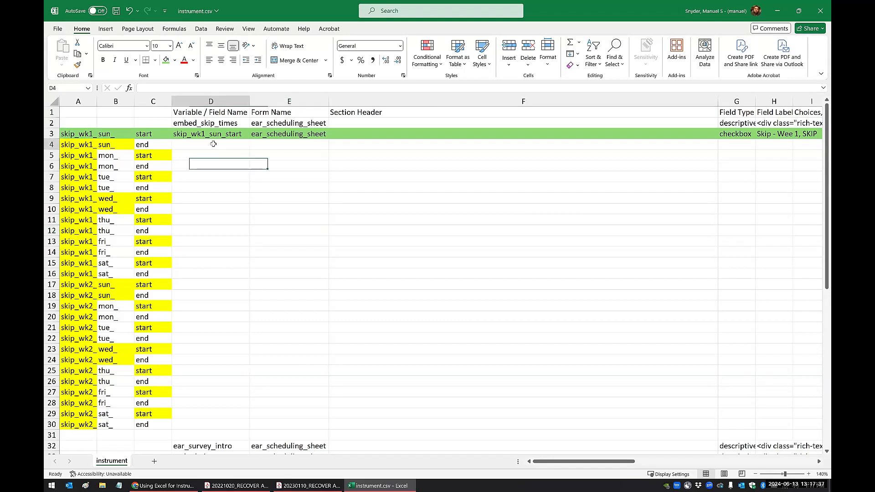
pyautogui.write('=')
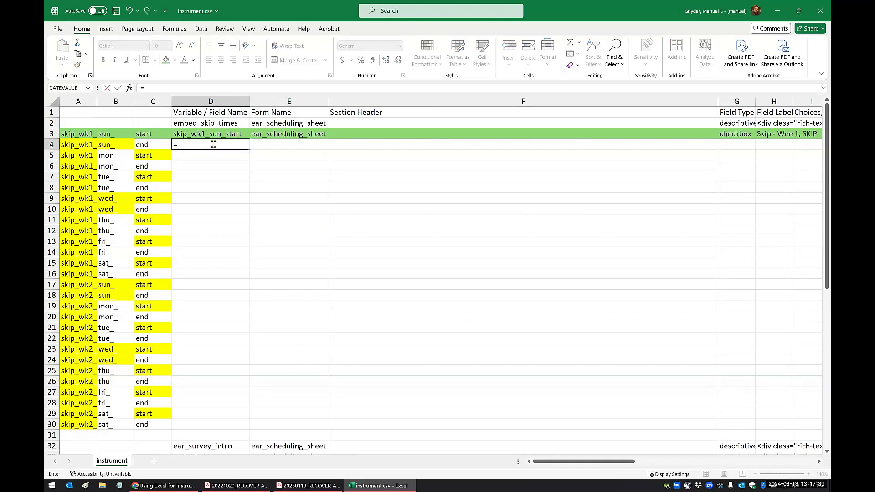
pyautogui.click(76, 145)
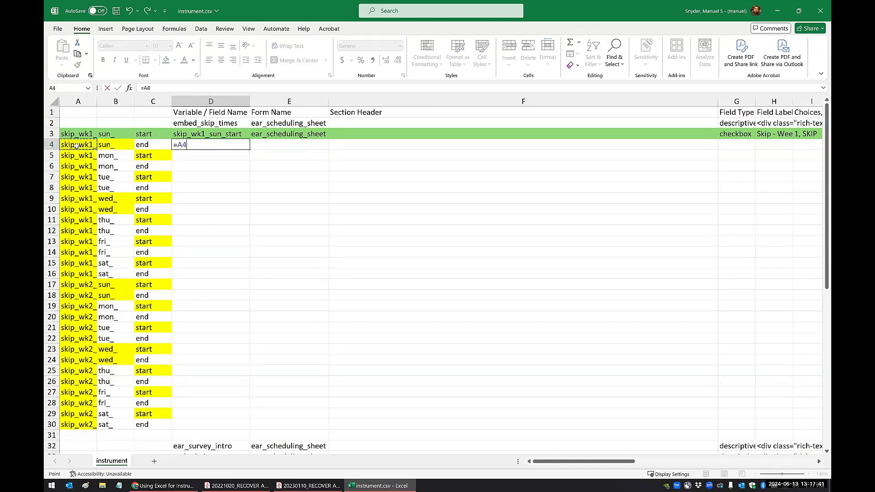
pyautogui.write('&')
pyautogui.click(112, 144)
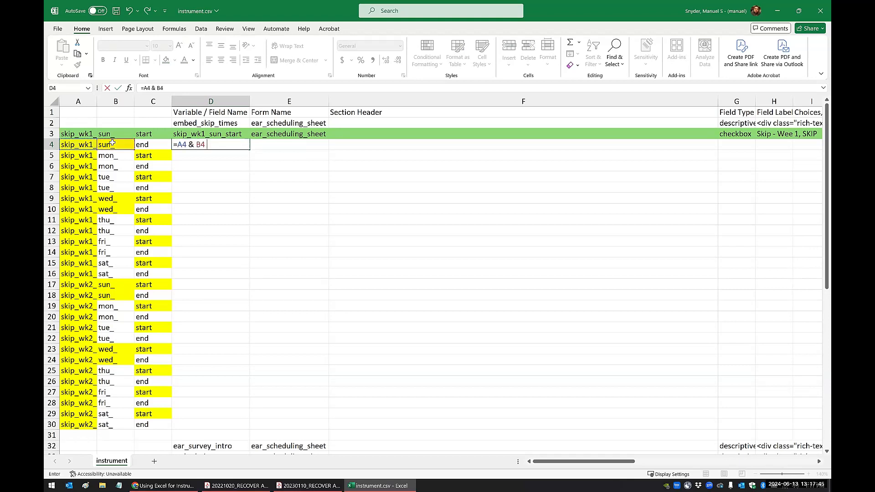
pyautogui.click(142, 144)
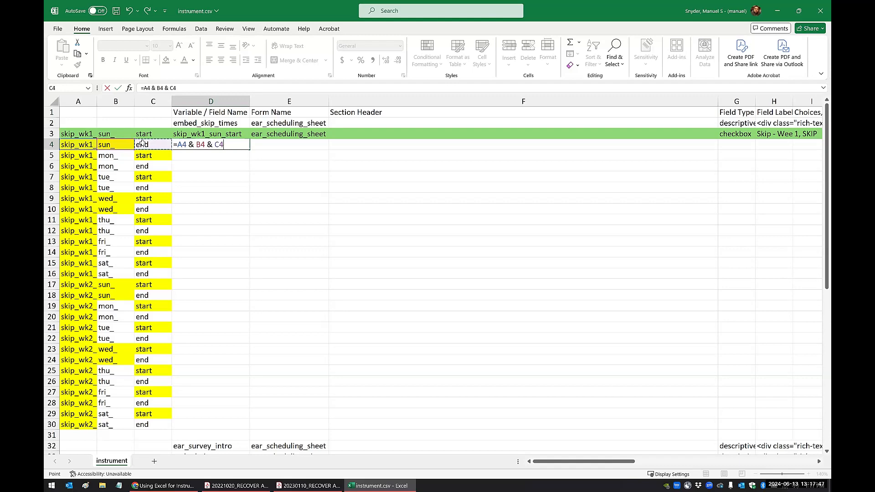
pyautogui.press('Return')
# Fill the name-joining formula in D4 down through D30
pyautogui.moveTo(190, 145); pyautogui.dragTo(194, 421)
pyautogui.hotkey('ctrl', 'd')
pyautogui.click(309, 352)
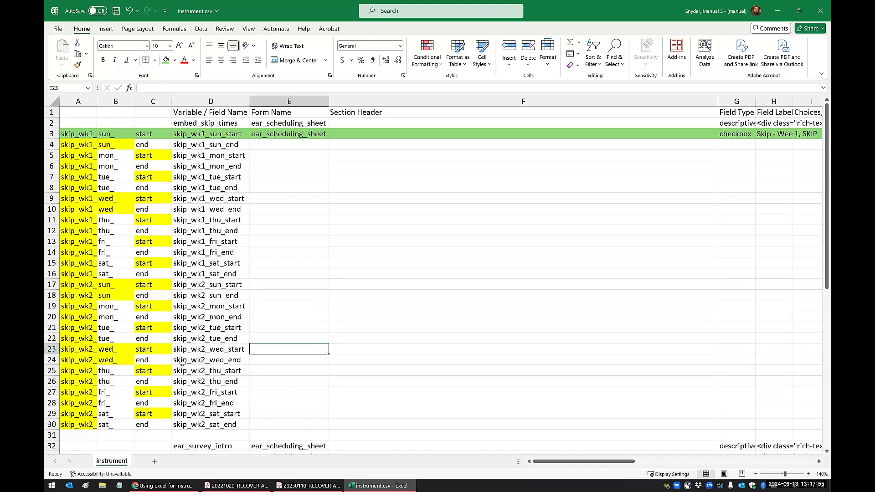
# Fill the form name ear_scheduling_sheet from E3 down through E30
pyautogui.click(289, 254)
pyautogui.moveTo(285, 135); pyautogui.dragTo(297, 422)
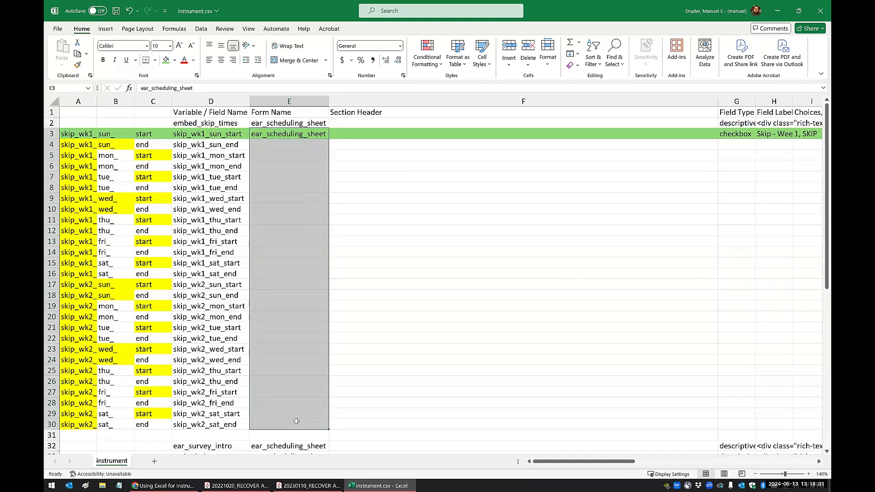
pyautogui.hotkey('ctrl', 'c')
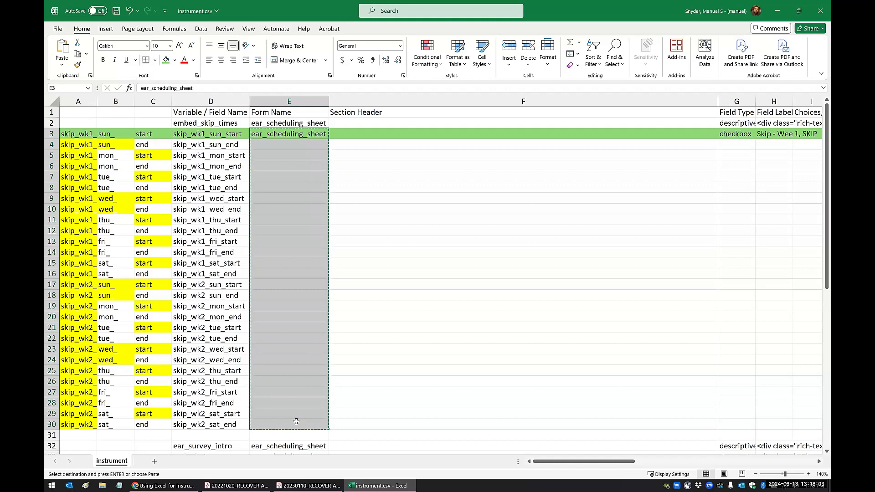
pyautogui.press('Escape')
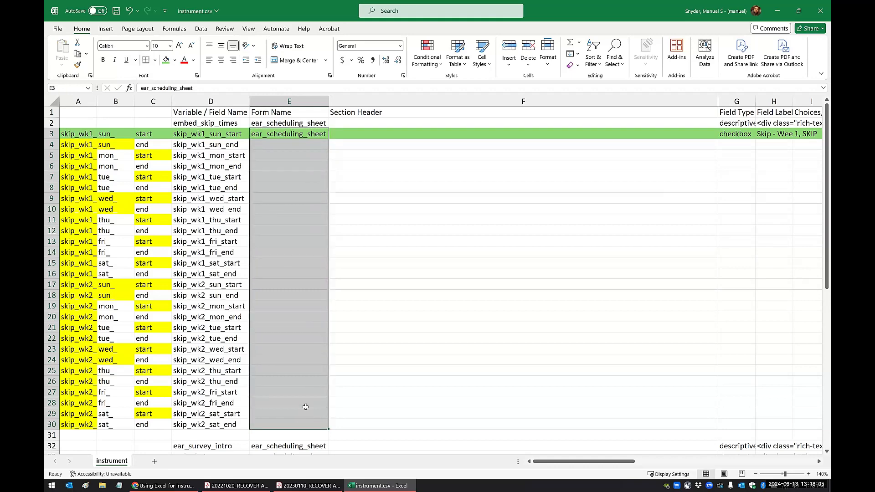
pyautogui.hotkey('ctrl', 'd')
pyautogui.click(408, 305)
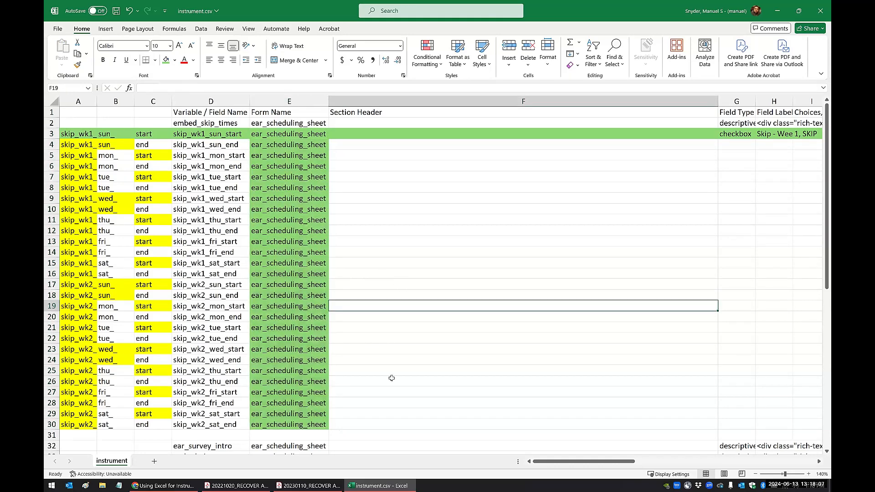
# Widen the Field Type and Field Label columns, G and H, to fit their contents
pyautogui.moveTo(547, 465); pyautogui.dragTo(578, 464)
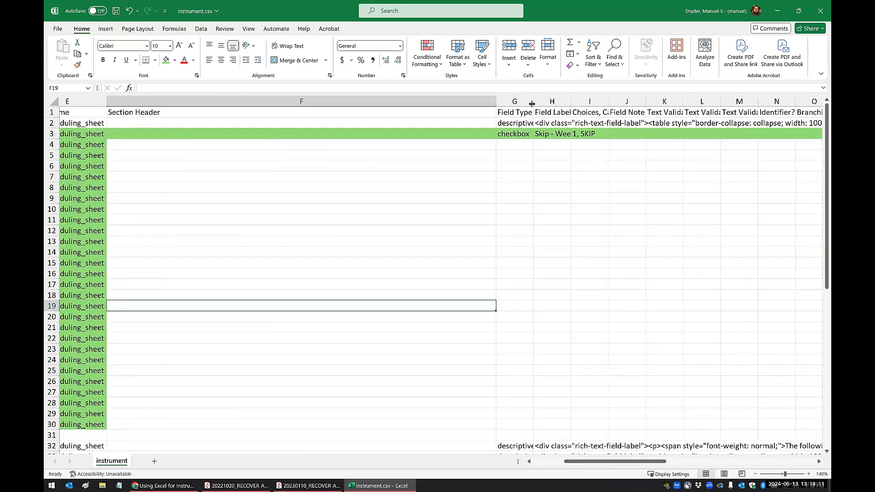
pyautogui.moveTo(532, 104); pyautogui.dragTo(577, 101)
pyautogui.doubleClick(577, 101)
pyautogui.click(561, 155)
# Fill the checkbox field type from G3 down through G30
pyautogui.moveTo(594, 464)
pyautogui.mouseDown()
pyautogui.moveTo(639, 463)
pyautogui.moveTo(597, 461)
pyautogui.moveTo(606, 457)
pyautogui.mouseUp()
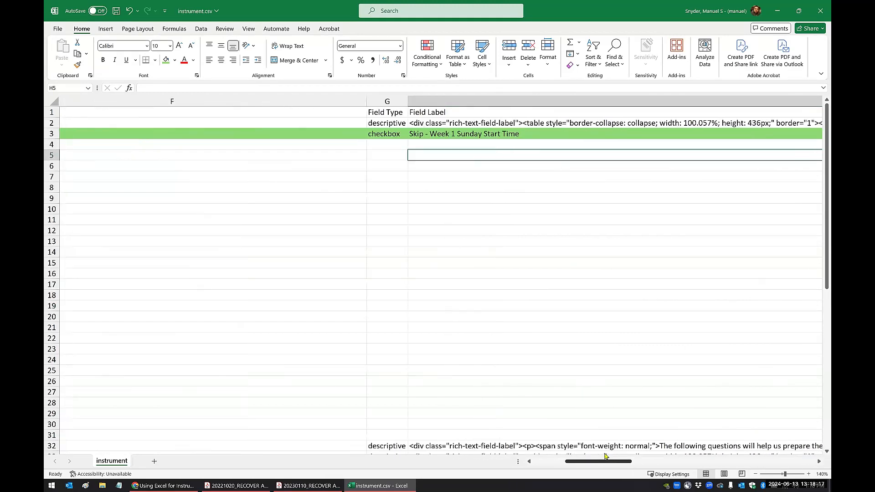
pyautogui.moveTo(383, 134); pyautogui.dragTo(377, 425)
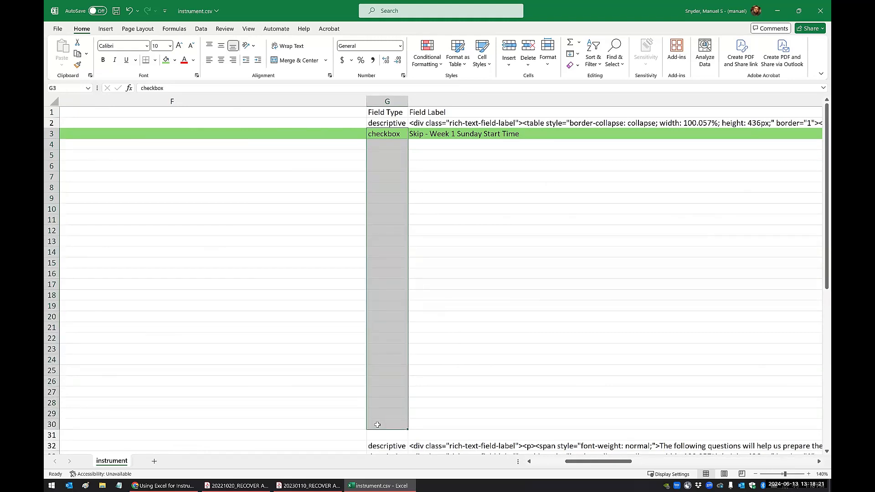
pyautogui.hotkey('ctrl', 'd')
pyautogui.click(436, 295)
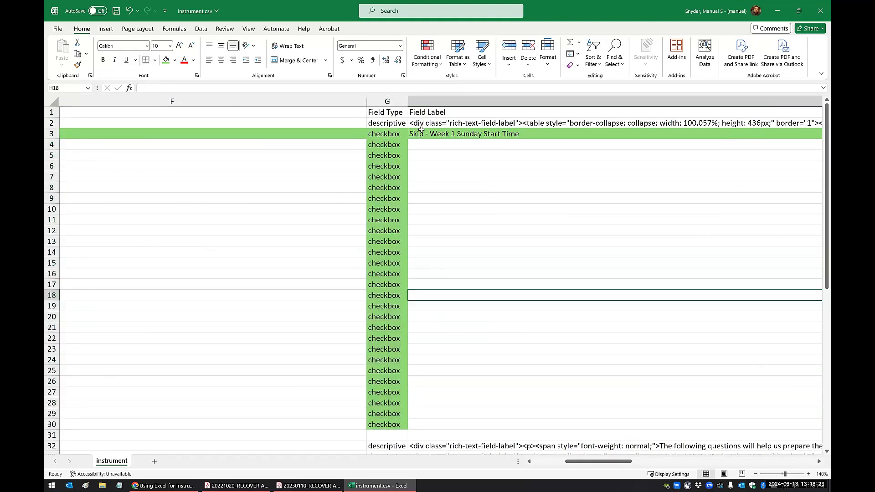
# Narrow the Field Label column H to just wider than the skip label in H3
pyautogui.moveTo(420, 135); pyautogui.dragTo(423, 428)
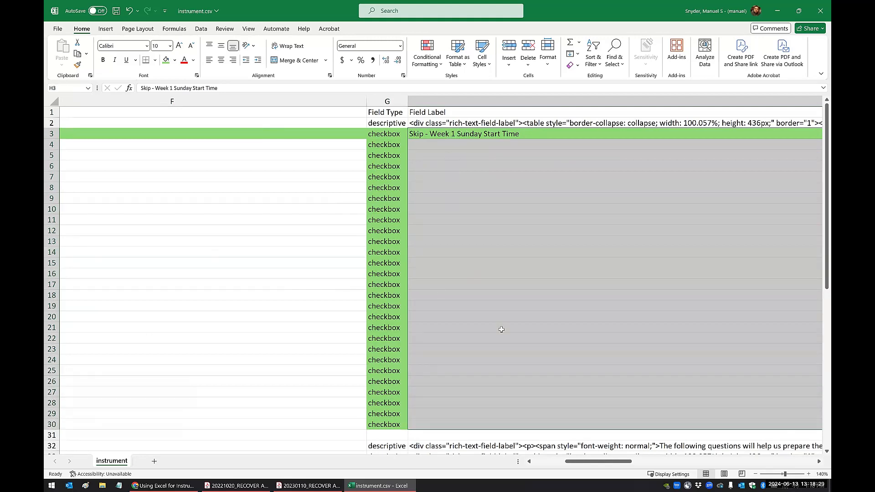
pyautogui.moveTo(579, 462); pyautogui.dragTo(668, 462)
pyautogui.moveTo(647, 98); pyautogui.dragTo(249, 100)
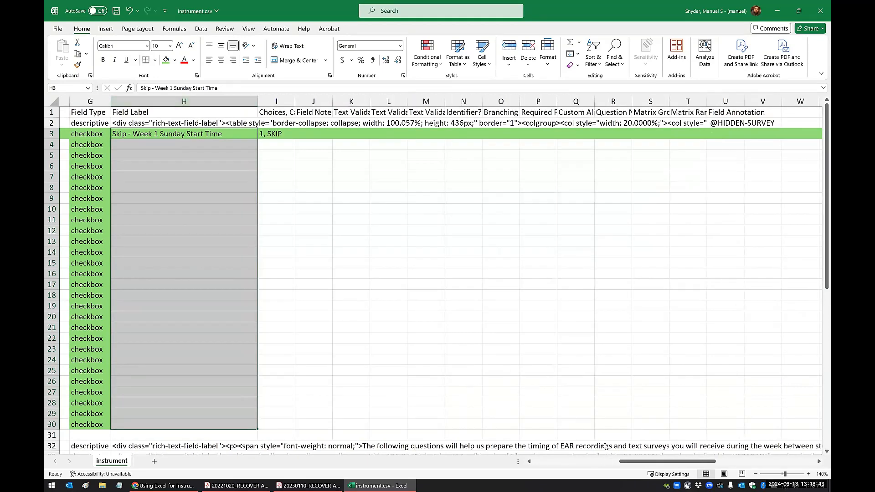
# Insert three blank columns between the Field Type and Field Label columns
pyautogui.moveTo(627, 462); pyautogui.dragTo(590, 462)
pyautogui.moveTo(524, 101); pyautogui.dragTo(606, 102)
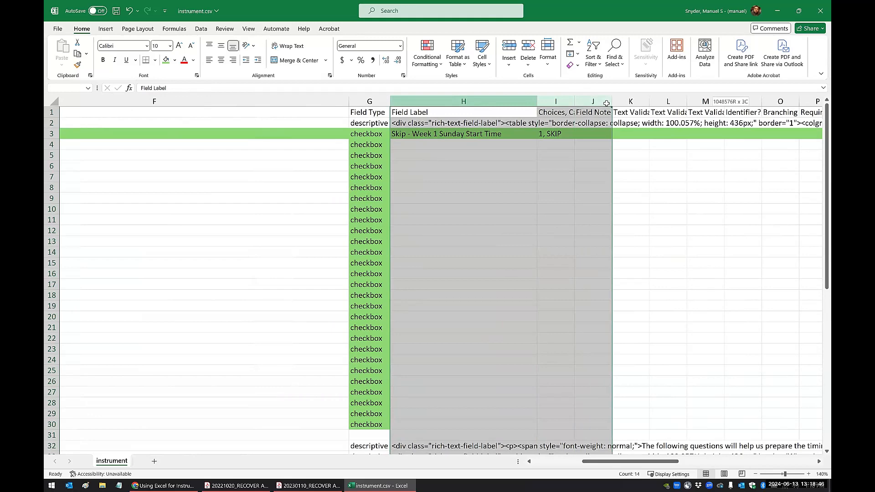
pyautogui.rightClick(494, 180)
pyautogui.click(517, 271)
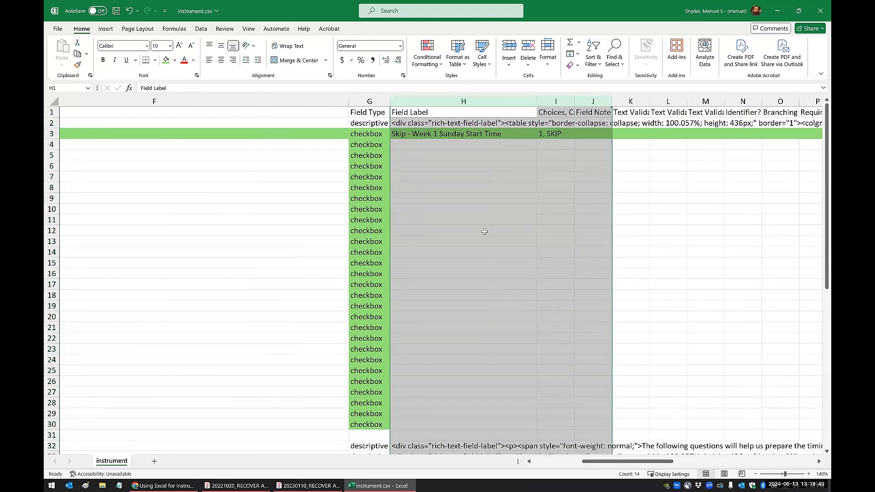
pyautogui.click(480, 139)
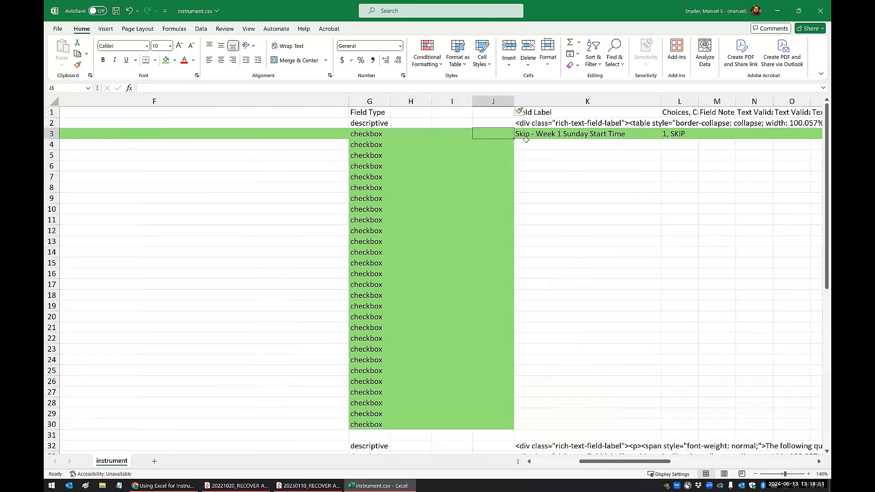
# Fill the label Skip - Week 1 Sunday Start Time down K3:K30 and change Start to End in K4
pyautogui.moveTo(531, 136); pyautogui.dragTo(551, 420)
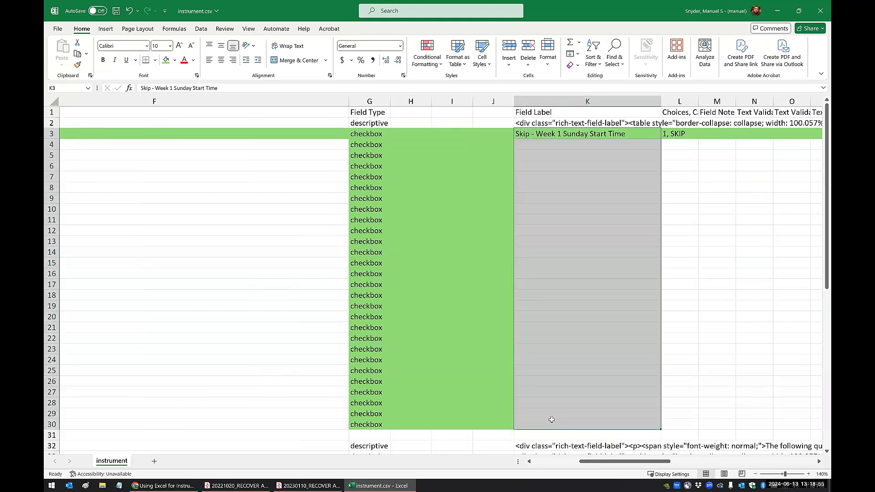
pyautogui.hotkey('ctrl', 'd')
pyautogui.doubleClick(574, 145)
pyautogui.doubleClick(573, 145)
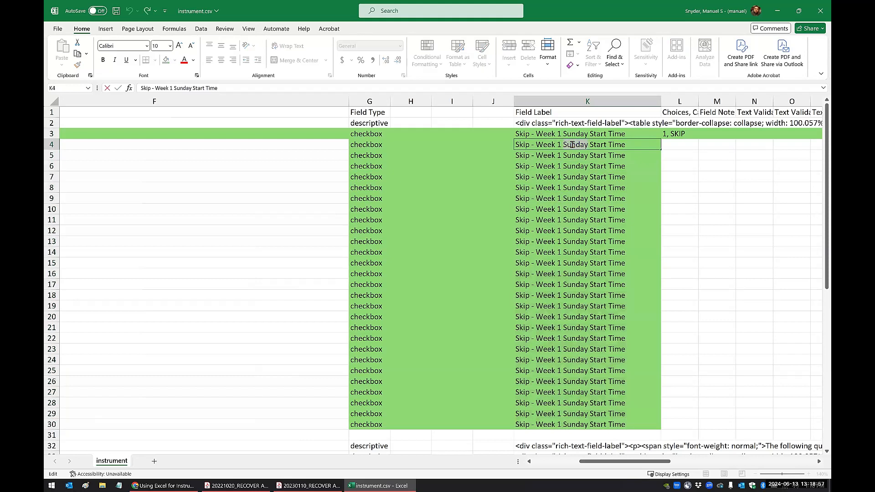
pyautogui.doubleClick(597, 144)
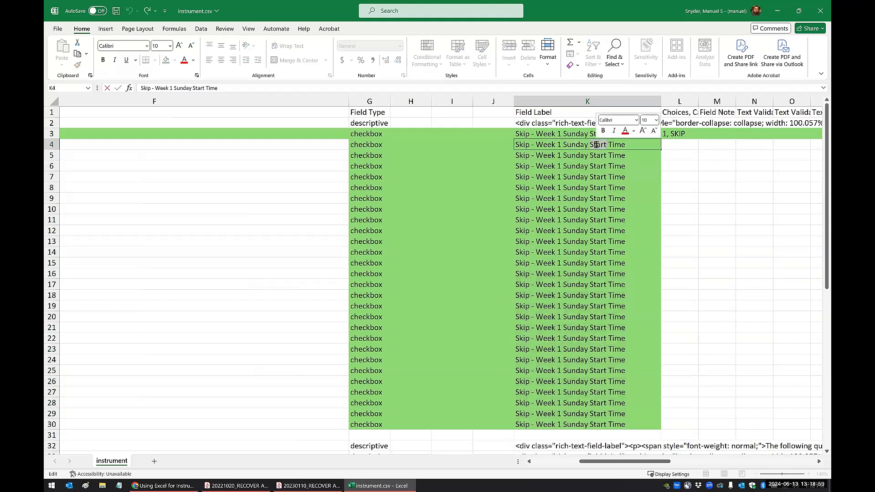
pyautogui.write('End')
pyautogui.press('Return')
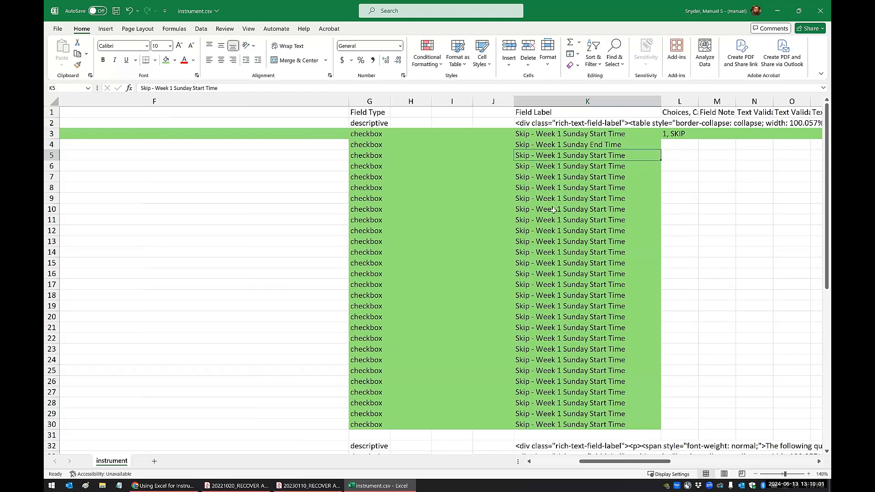
# Copy the Sunday Start and End label pair in K3:K4 and paste it repeatedly over K5:K30
pyautogui.moveTo(524, 133); pyautogui.dragTo(525, 145)
pyautogui.hotkey('ctrl', 'c')
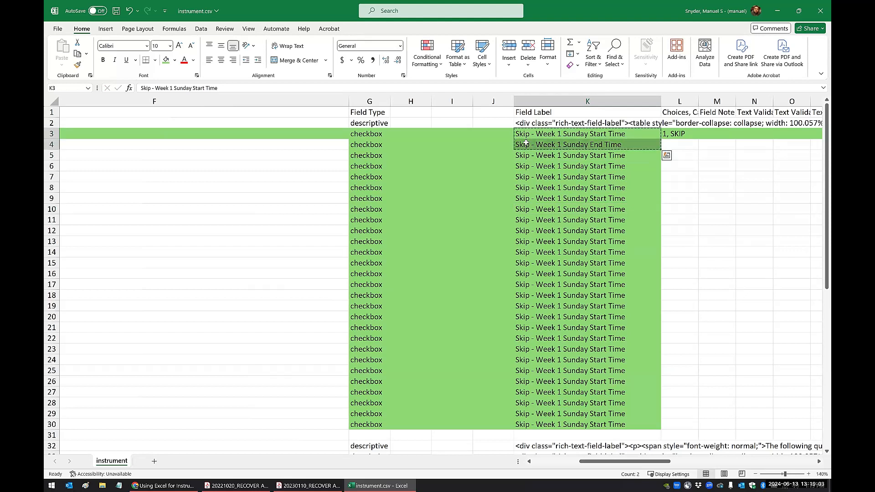
pyautogui.click(524, 155)
pyautogui.moveTo(537, 242); pyautogui.dragTo(552, 424)
pyautogui.hotkey('ctrl', 'v')
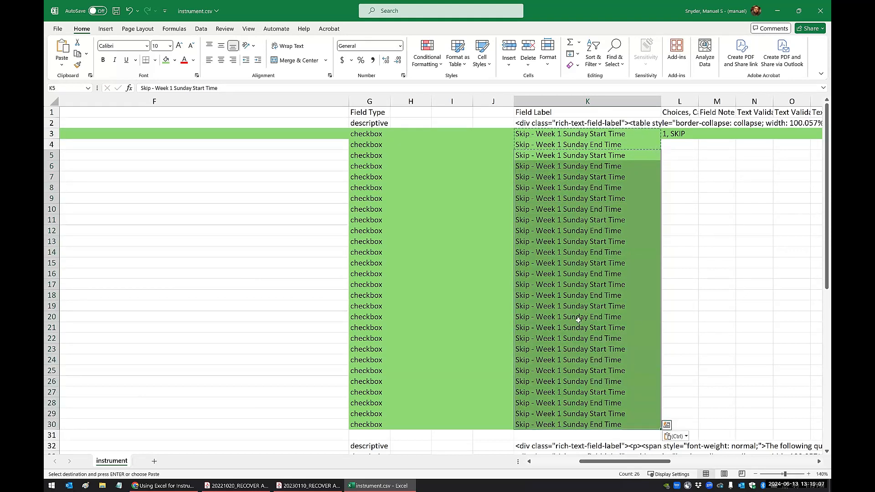
pyautogui.click(578, 320)
pyautogui.click(589, 181)
# Replace Sunday with Monday in the week 1 field labels in K5 and K6
pyautogui.click(571, 157)
pyautogui.doubleClick(572, 156)
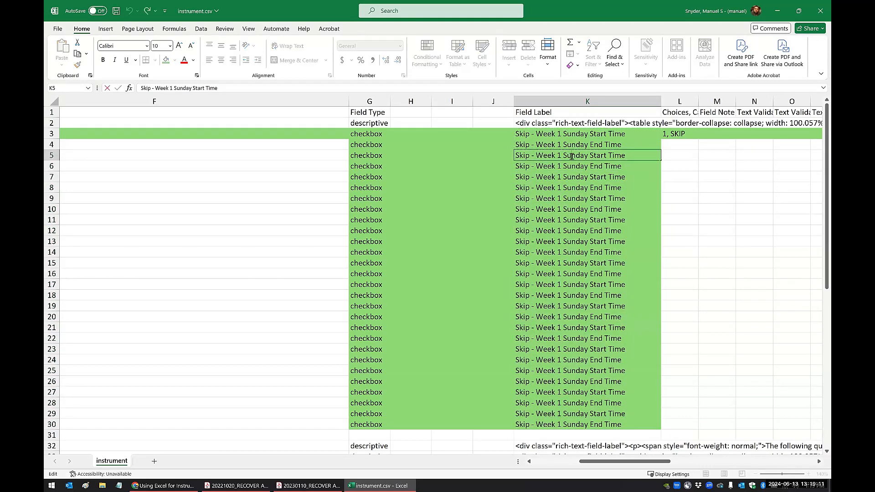
pyautogui.doubleClick(571, 157)
pyautogui.write('Monday')
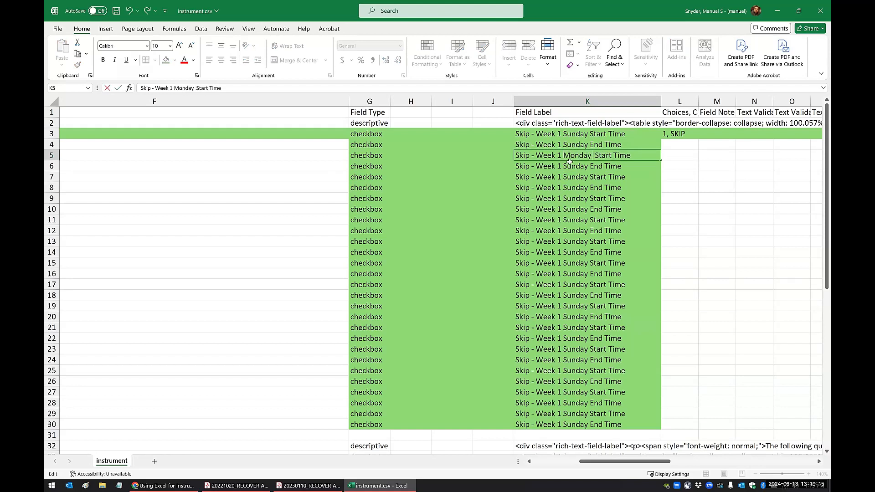
pyautogui.press('BackSpace')
pyautogui.press('Return')
pyautogui.doubleClick(573, 166)
pyautogui.write('Monday')
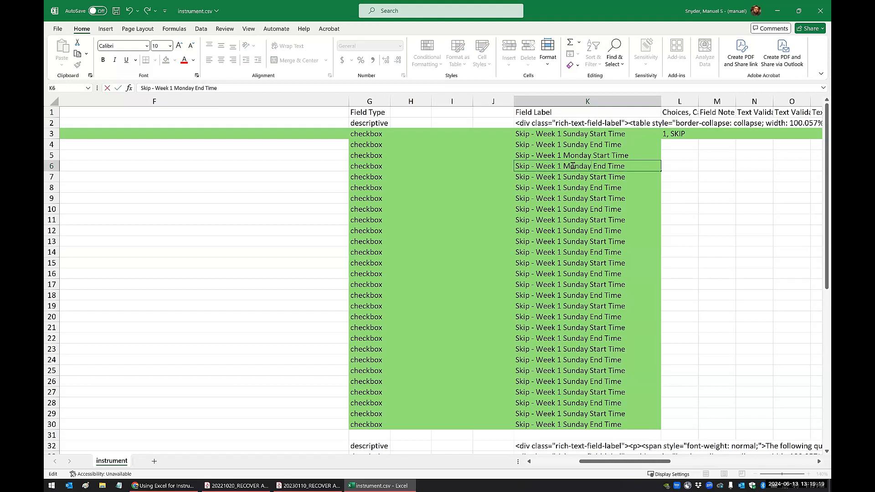
# Replace Sunday with Tuesday in the week 1 field labels in K7 and K8
pyautogui.doubleClick(571, 178)
pyautogui.doubleClick(573, 176)
pyautogui.write('Tuesday')
pyautogui.doubleClick(568, 186)
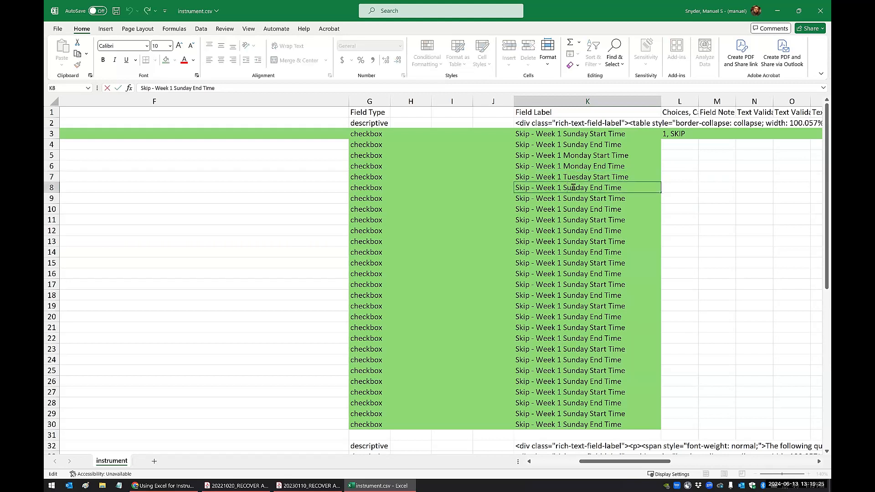
pyautogui.write('Tuesday')
# Replace Sunday with Wednesday in the week 1 field labels in K9 and K10
pyautogui.doubleClick(572, 199)
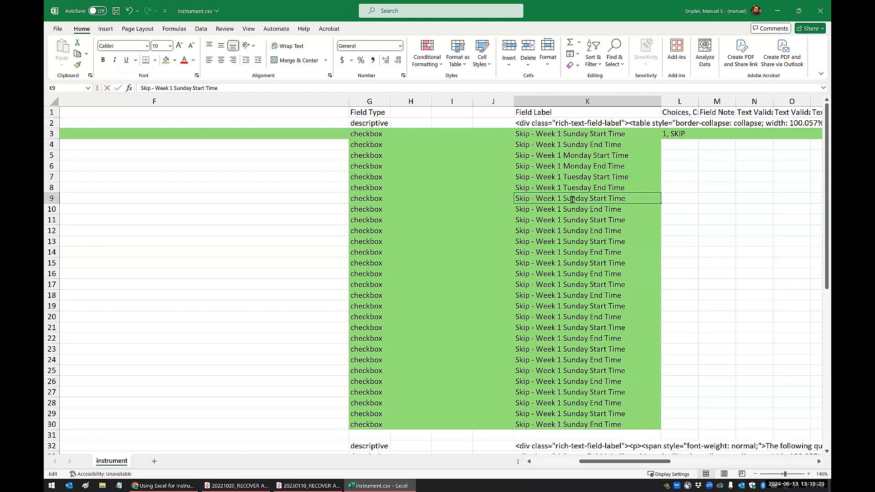
pyautogui.doubleClick(572, 199)
pyautogui.write('Wednesday')
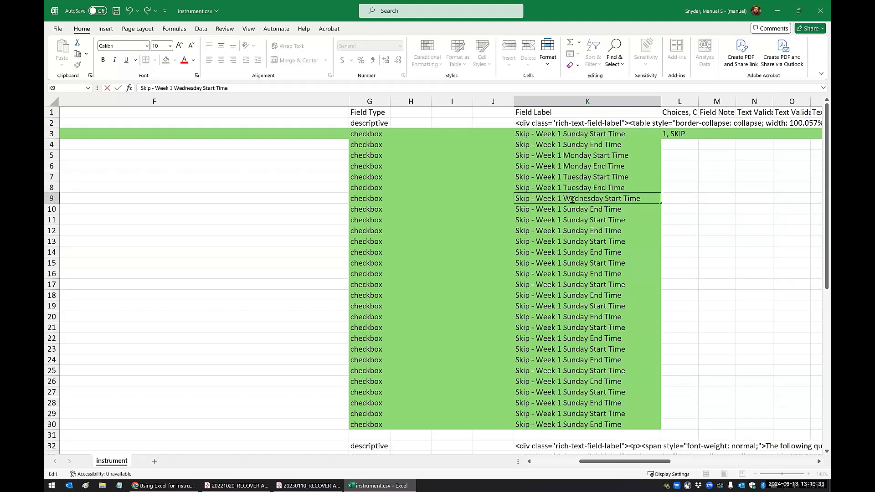
pyautogui.doubleClick(573, 209)
pyautogui.doubleClick(573, 208)
pyautogui.write('Wednesday')
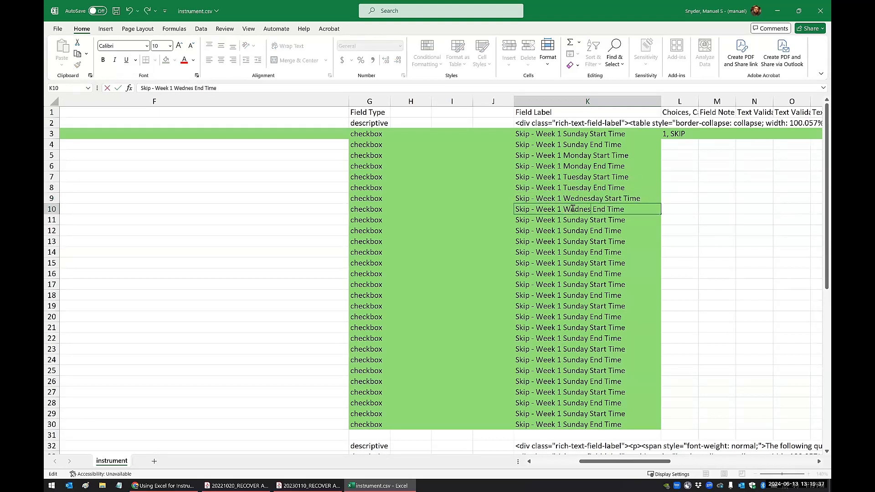
# Replace Sunday with Thursday in the week 1 field labels in K11 and K12
pyautogui.doubleClick(572, 220)
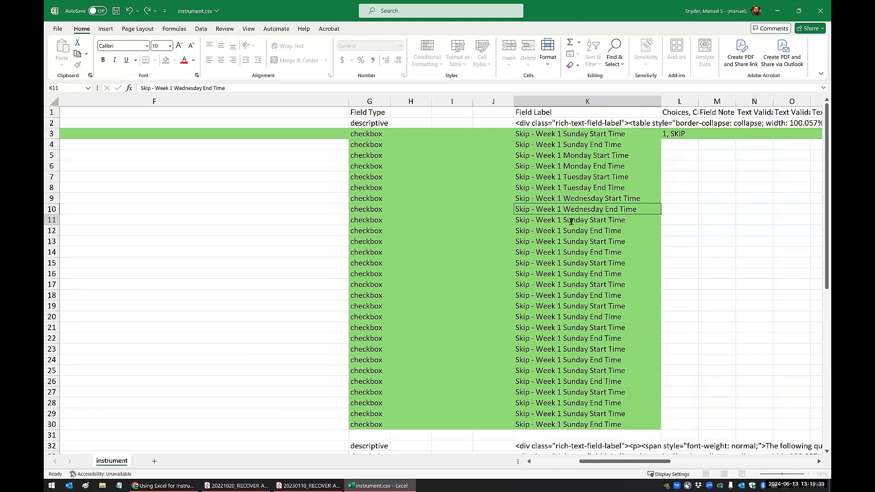
pyautogui.doubleClick(573, 220)
pyautogui.write('Thursday')
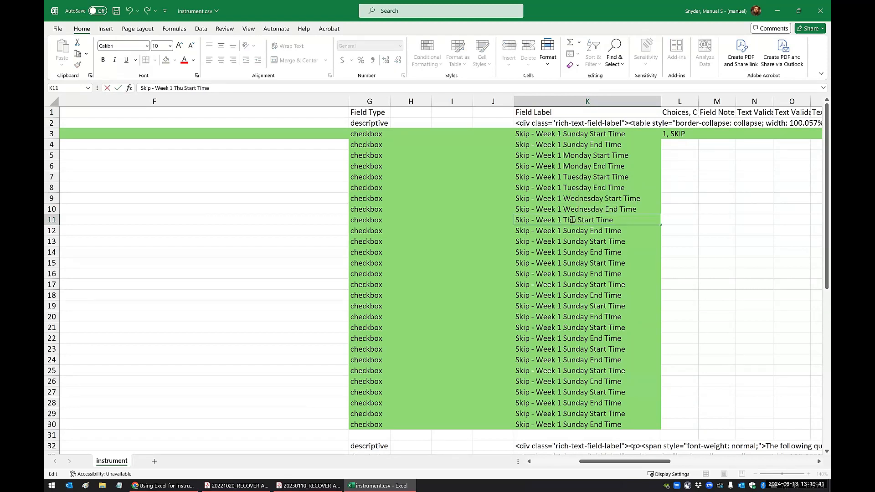
pyautogui.doubleClick(574, 231)
pyautogui.doubleClick(574, 231)
pyautogui.write('Thu')
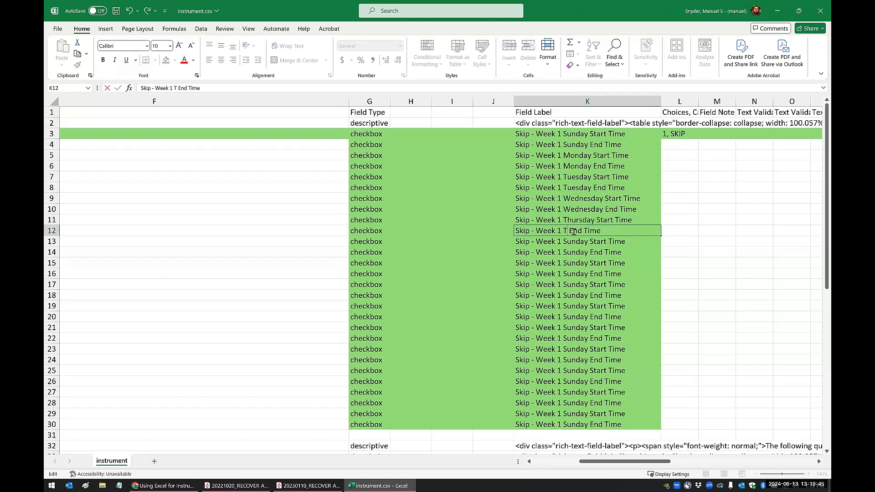
pyautogui.write('rsday')
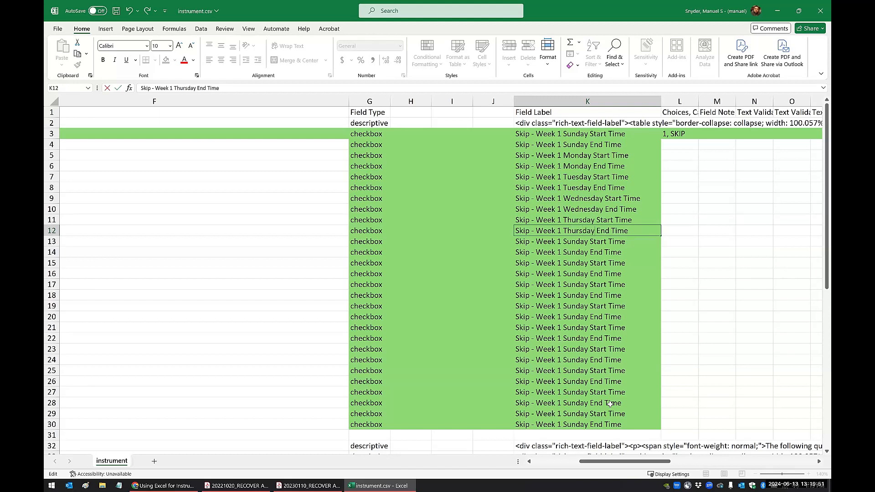
# Replace Sunday with Friday in the week 1 field labels in K13 and K14
pyautogui.doubleClick(569, 242)
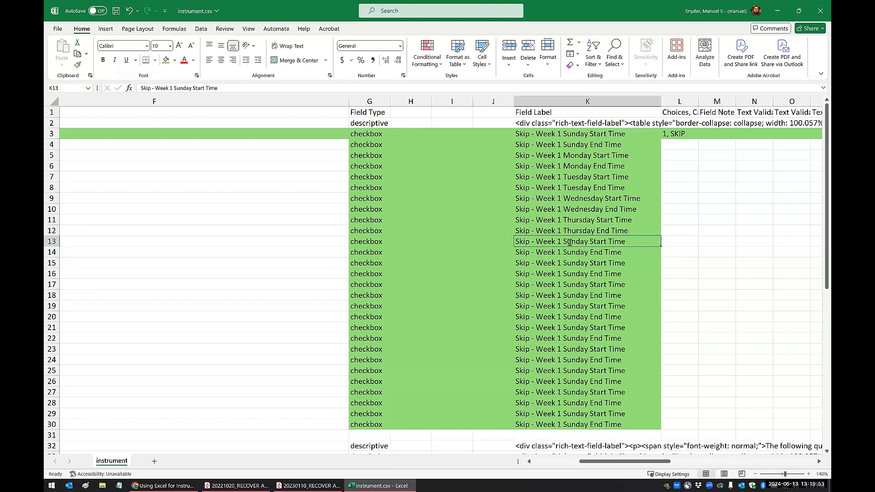
pyautogui.tripleClick(569, 243)
pyautogui.doubleClick(573, 241)
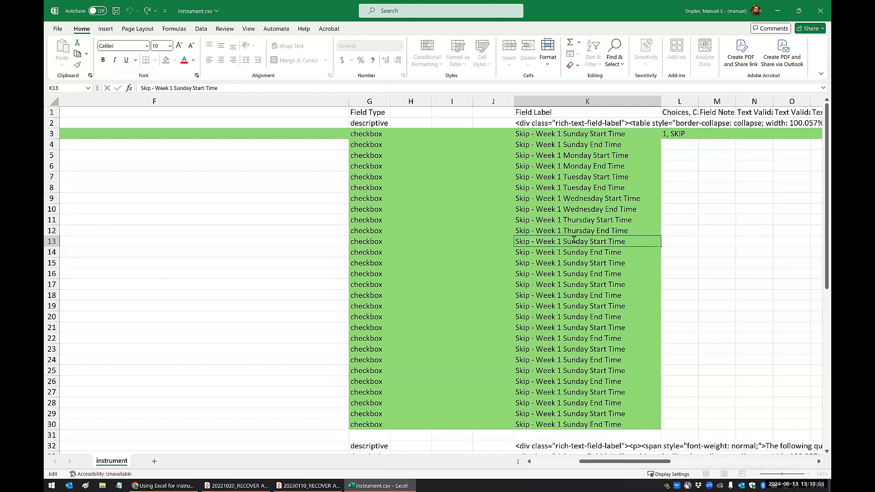
pyautogui.write('Friday')
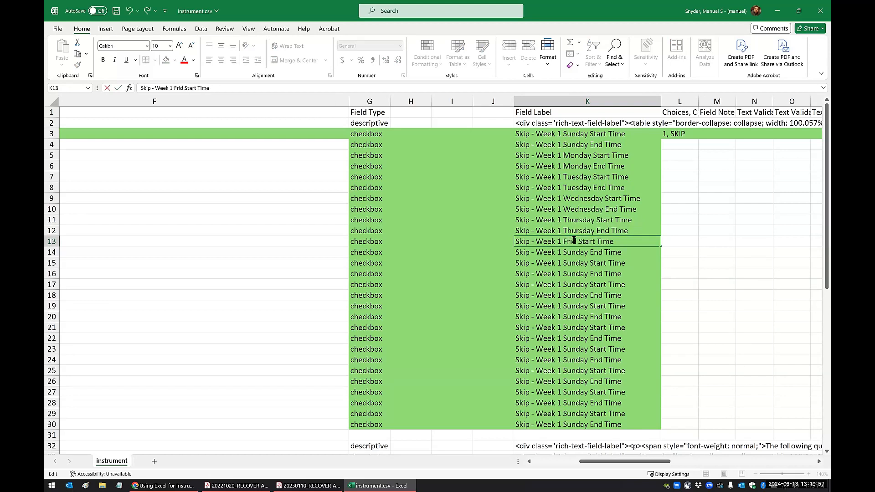
pyautogui.click(567, 251)
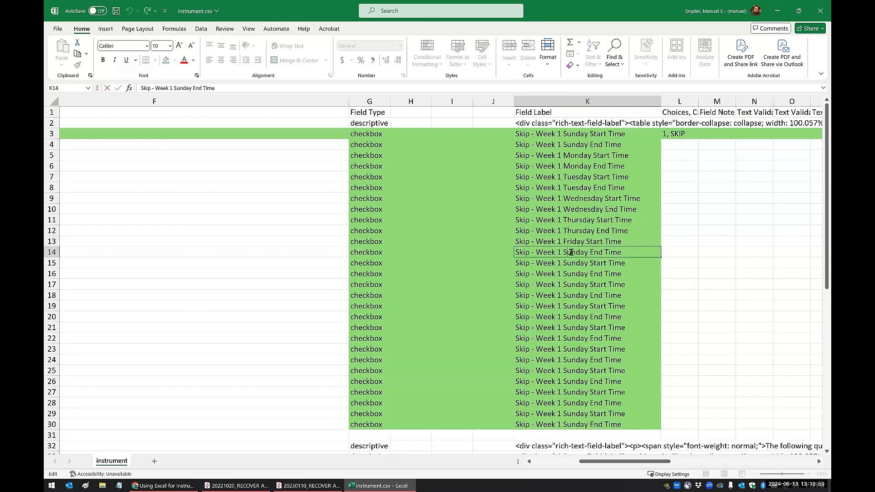
pyautogui.doubleClick(571, 252)
pyautogui.write('Friday')
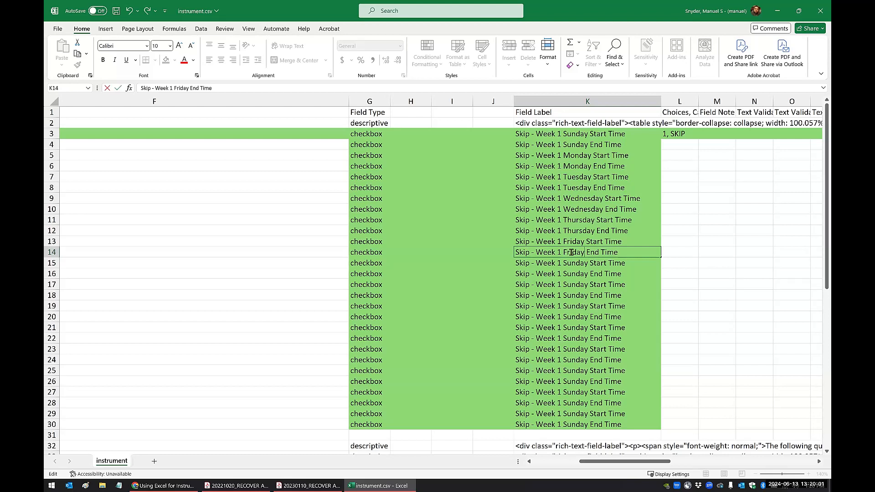
# Replace Sunday with Saturday in the week 1 field labels in K15 and K16
pyautogui.click(570, 263)
pyautogui.doubleClick(570, 264)
pyautogui.write('Sa')
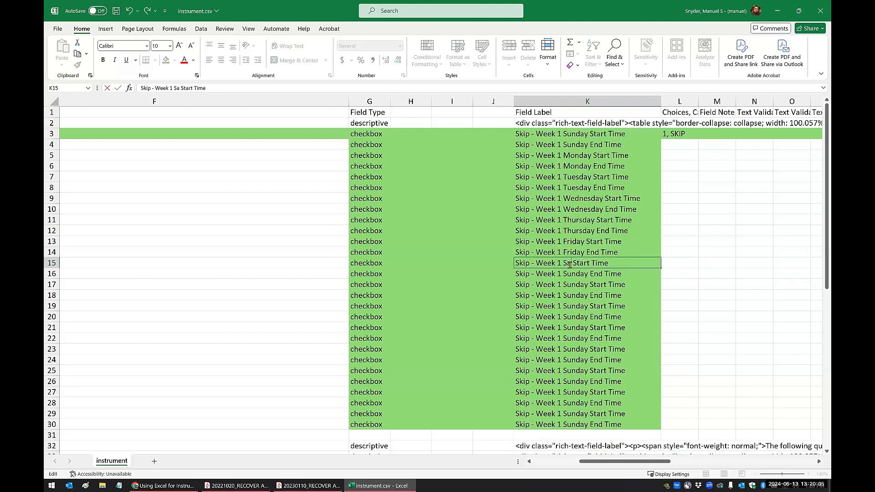
pyautogui.write('turday')
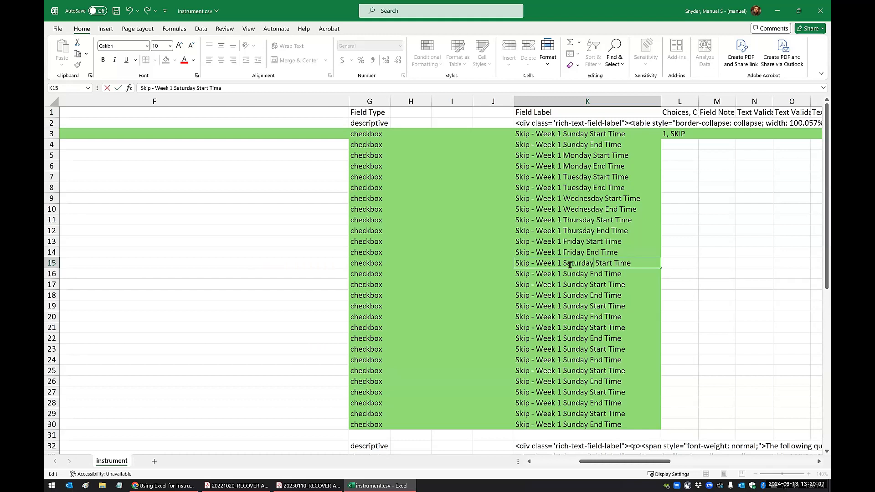
pyautogui.press('Return')
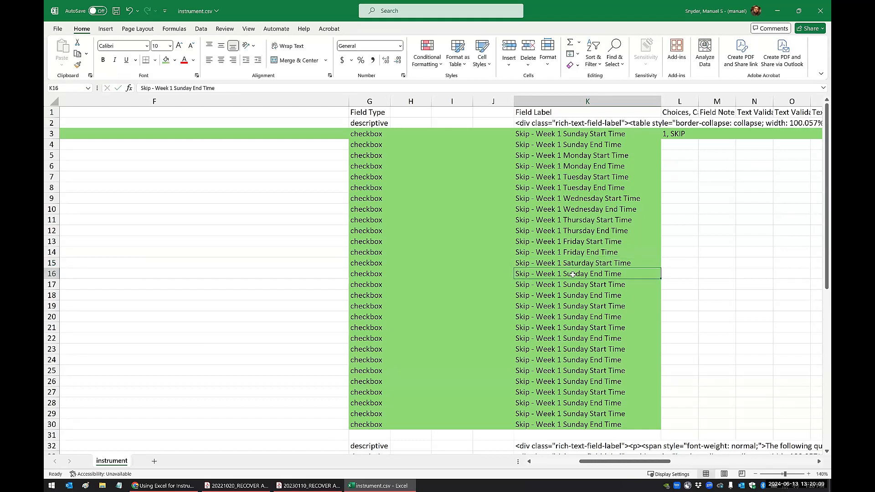
pyautogui.doubleClick(573, 274)
pyautogui.write('Saturday')
pyautogui.press('Return')
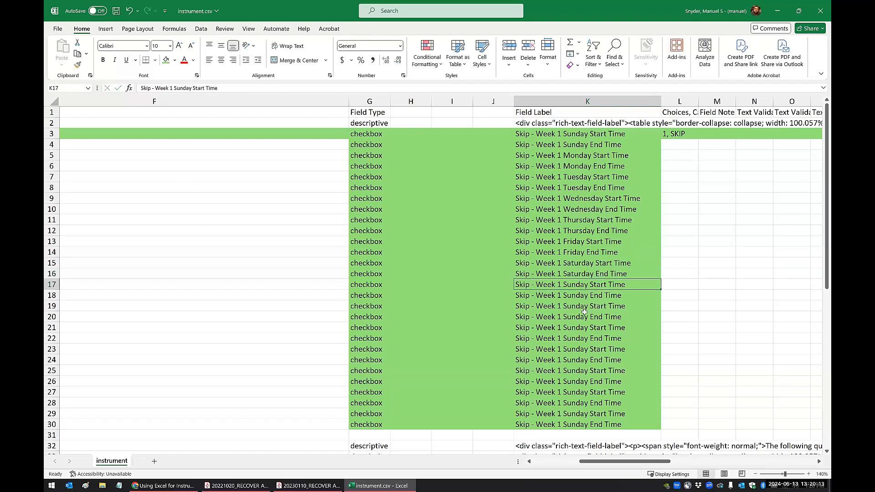
# Copy the Sunday to Saturday field labels in K3:K16 and paste them over K17:K30
pyautogui.moveTo(530, 135); pyautogui.dragTo(541, 274)
pyautogui.hotkey('ctrl', 'c')
pyautogui.click(541, 283)
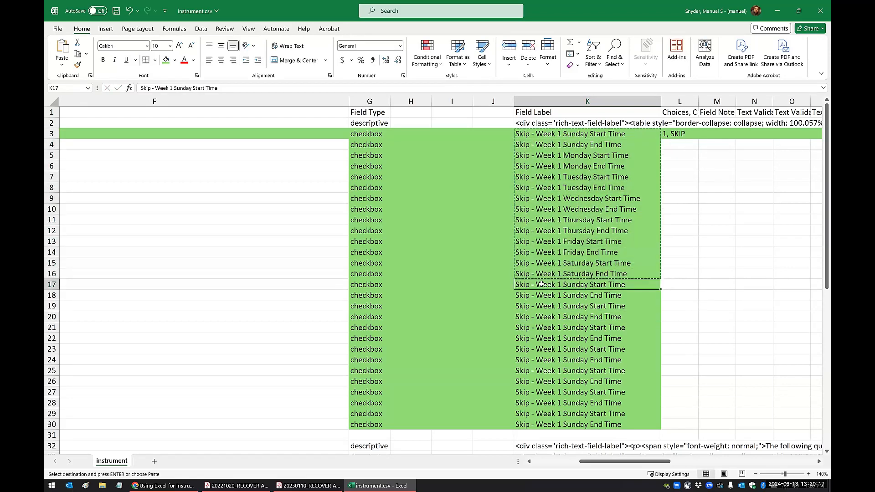
pyautogui.hotkey('ctrl', 'v')
# Replace all occurrences of Week 1 with Week 2 in the field labels in K17:K30
pyautogui.hotkey('ctrl', 'h')
pyautogui.click(223, 235)
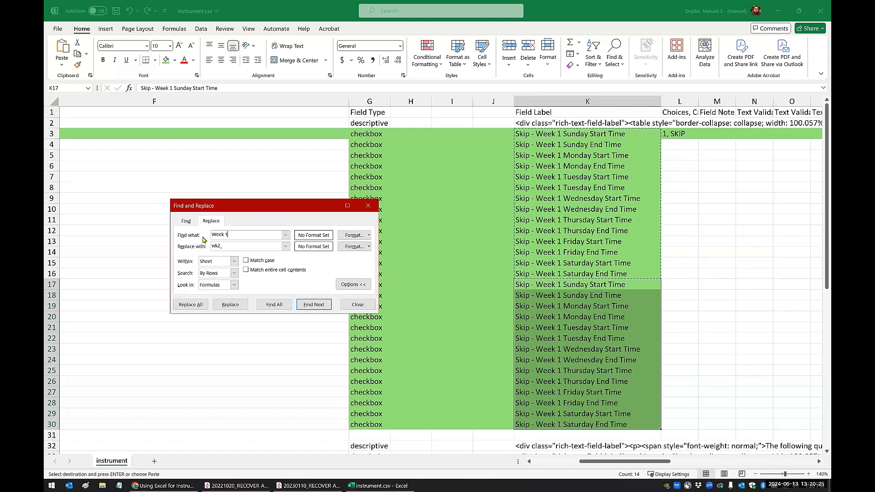
pyautogui.press('Tab')
pyautogui.write('Week')
pyautogui.click(190, 304)
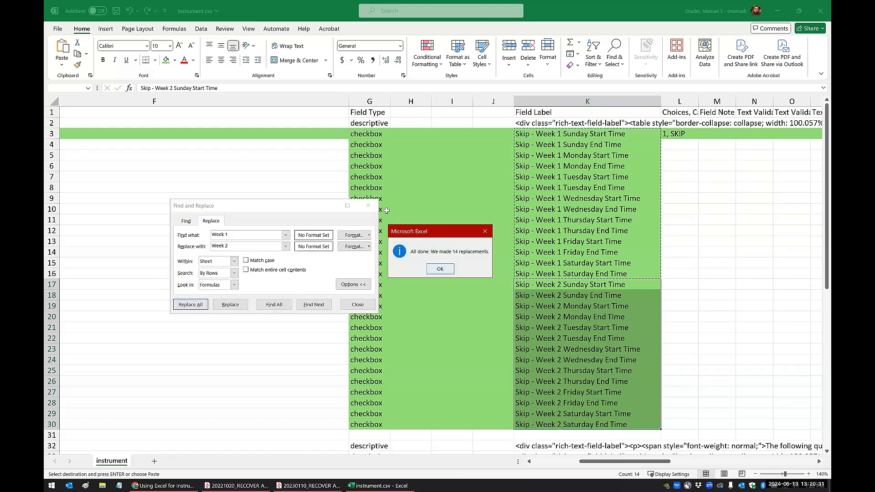
pyautogui.press('Return')
pyautogui.press('Escape')
pyautogui.click(578, 214)
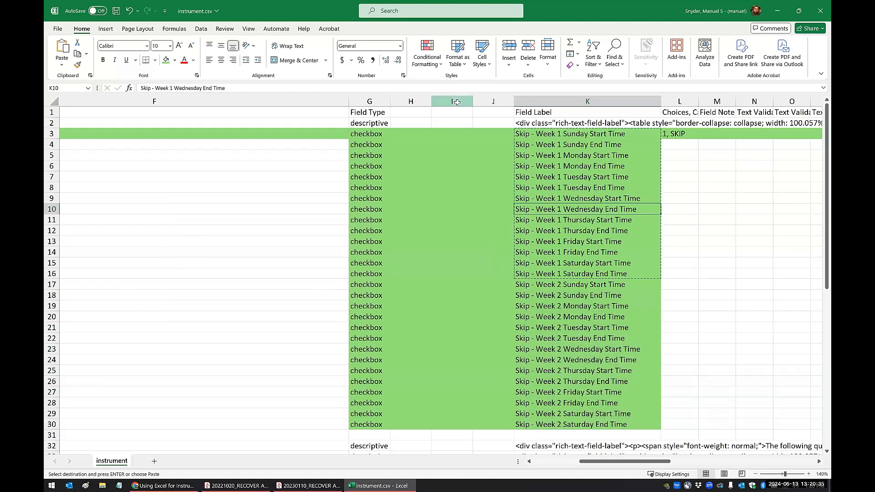
# Delete the empty helper columns H to J between Field Type and Field Label
pyautogui.moveTo(425, 103); pyautogui.dragTo(492, 106)
pyautogui.rightClick(458, 195)
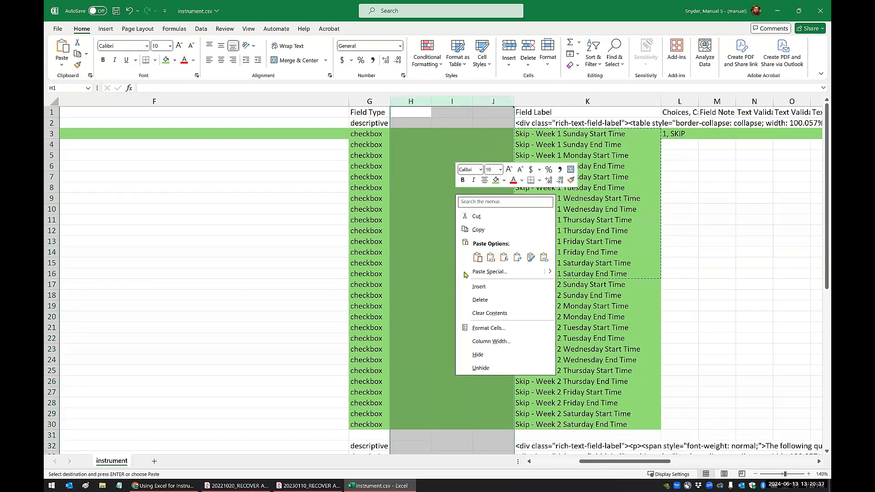
pyautogui.click(481, 300)
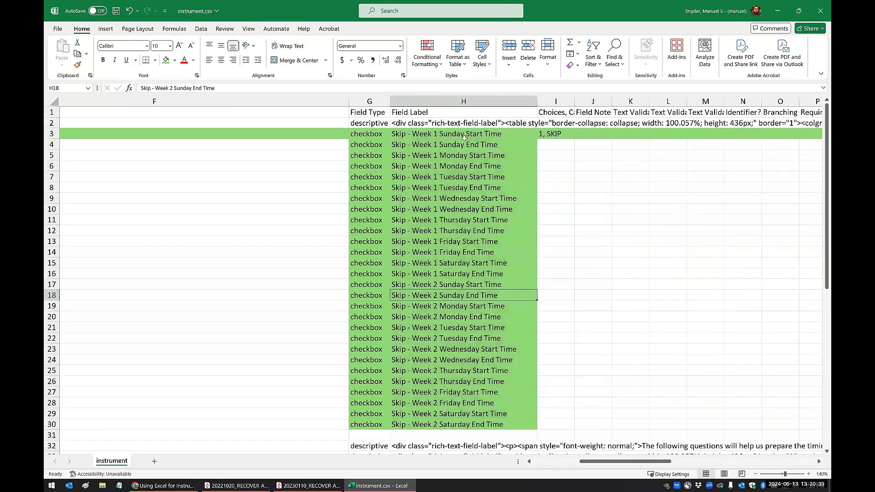
# Fill the choice 1, SKIP from I3 down through I30 for all skip fields
pyautogui.moveTo(465, 187); pyautogui.dragTo(467, 427)
pyautogui.click(545, 228)
pyautogui.moveTo(547, 135); pyautogui.dragTo(563, 425)
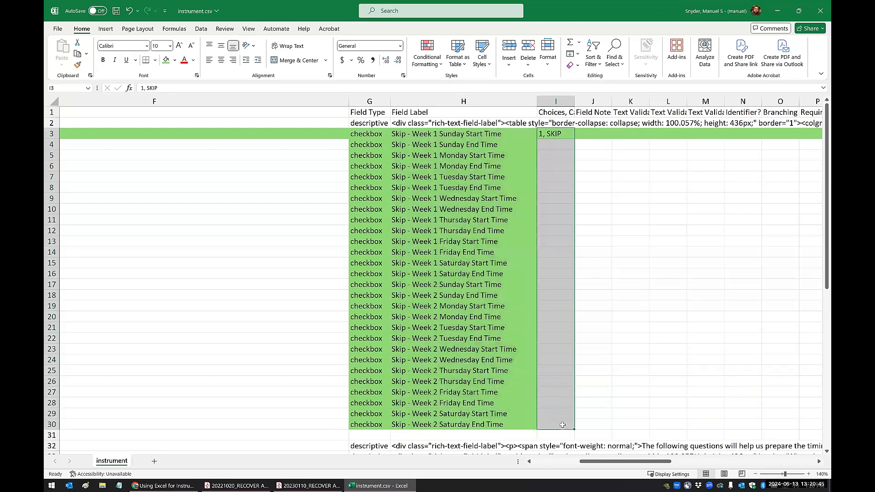
pyautogui.hotkey('ctrl', 'd')
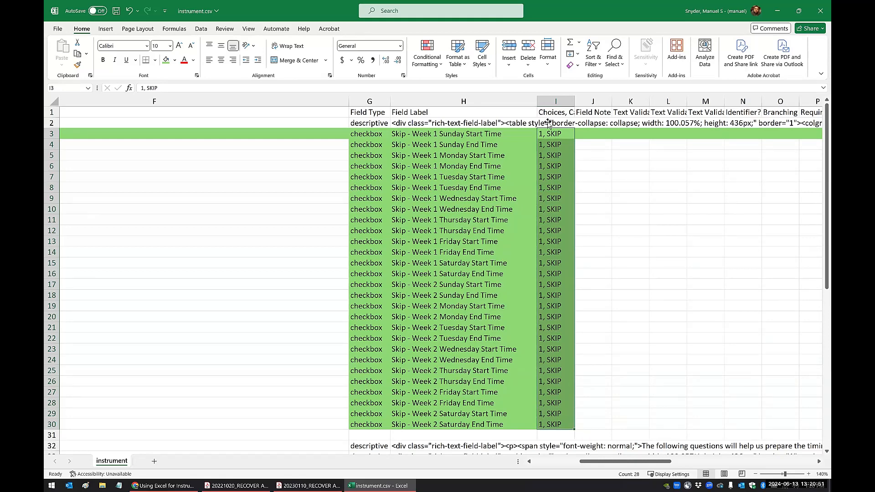
# Check row 3 across the columns from Choices to Field Annotation for further values that need filling down
pyautogui.click(52, 133)
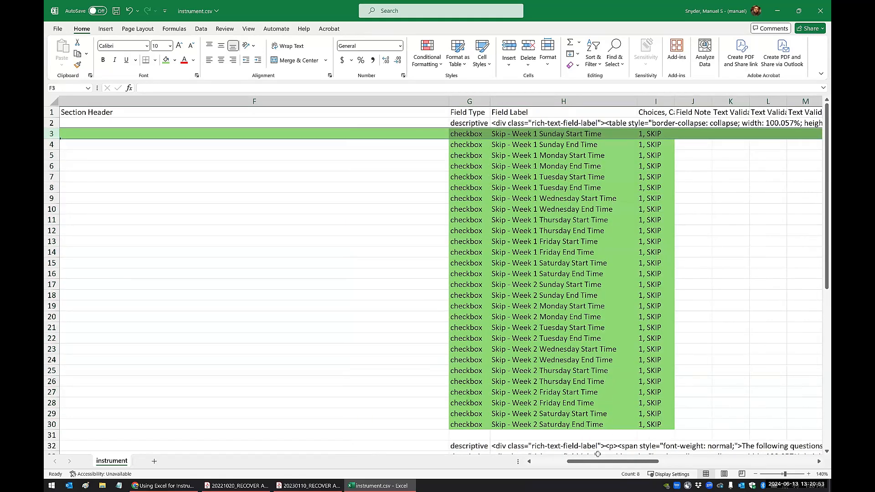
pyautogui.hscroll(3, 614, 463)
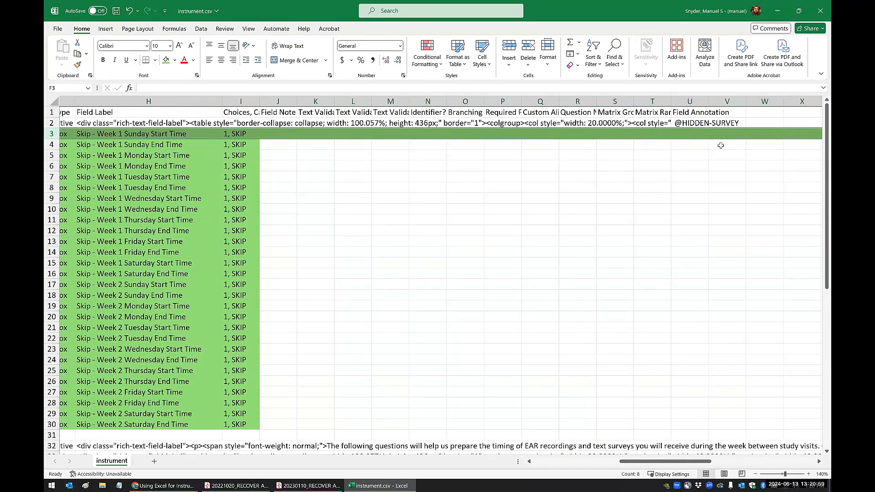
pyautogui.click(286, 136)
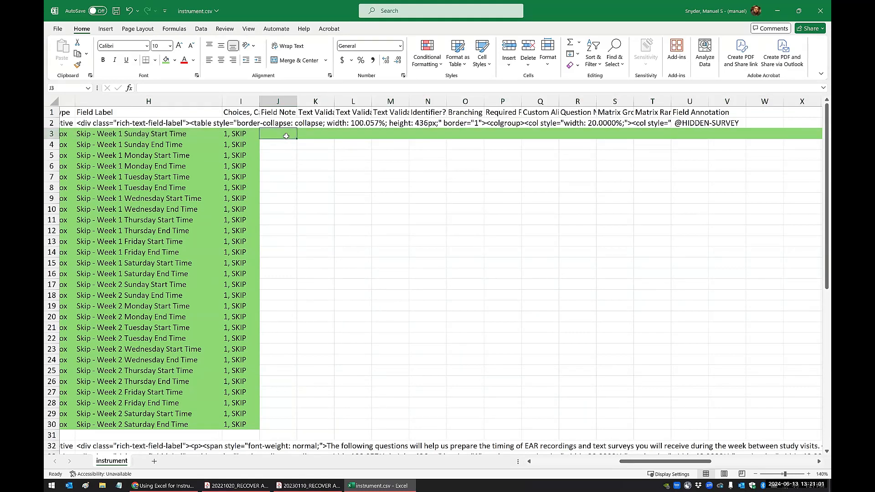
pyautogui.press('Right')
pyautogui.press('Right')
pyautogui.press('Right')
pyautogui.press('Right')
pyautogui.press('Right')
pyautogui.press('Right')
pyautogui.press('Right')
pyautogui.press('Right')
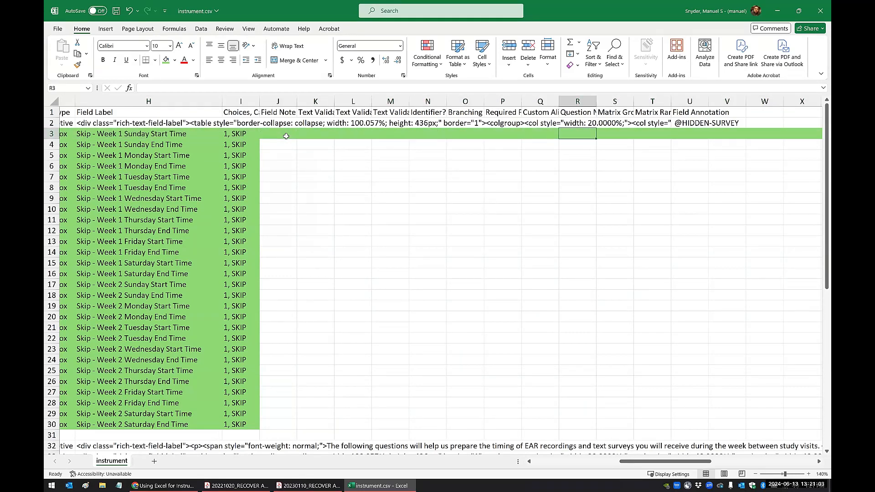
pyautogui.click(470, 131)
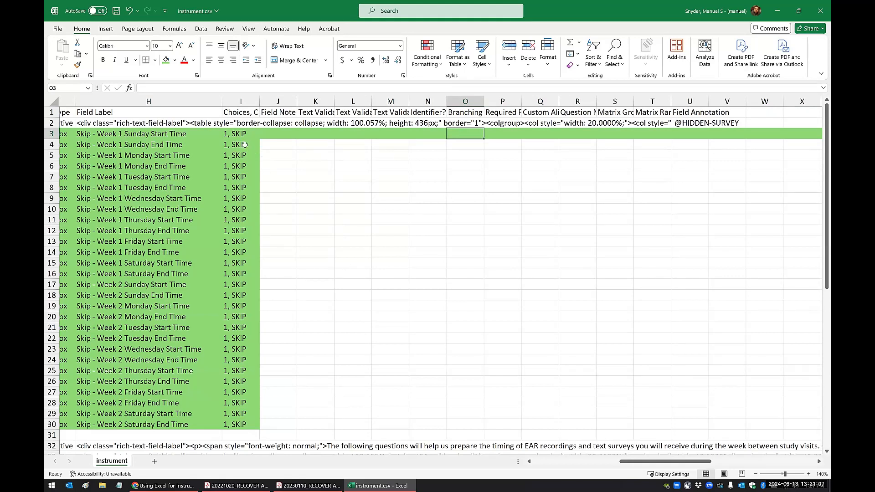
pyautogui.moveTo(241, 135); pyautogui.dragTo(254, 425)
# Remove the yellow and green cell fill from rows 4 to 30 of the skip fields
pyautogui.click(611, 462)
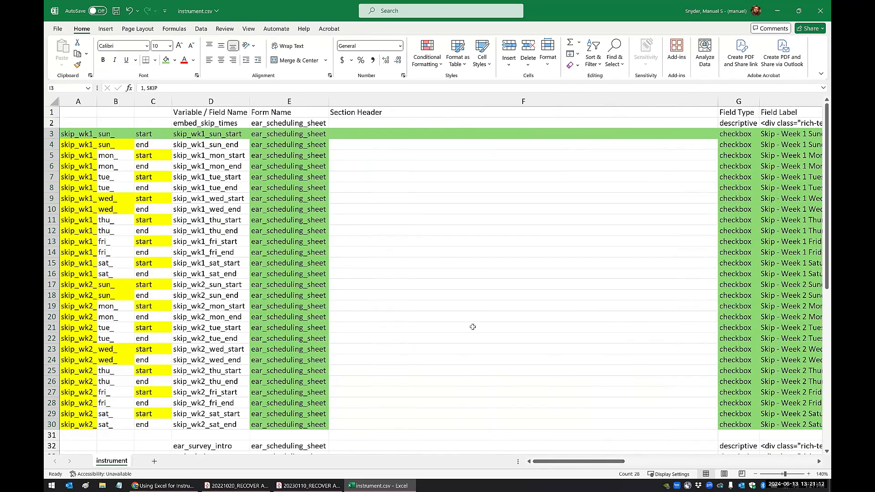
pyautogui.click(473, 328)
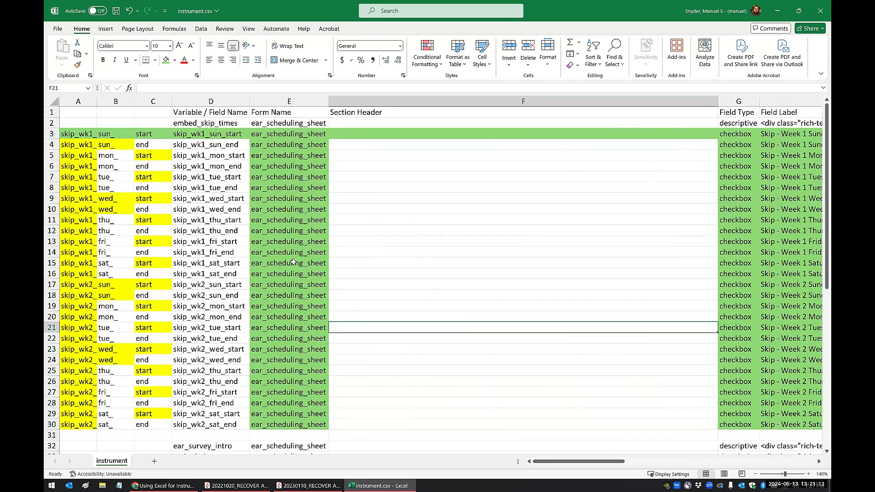
pyautogui.moveTo(50, 144); pyautogui.dragTo(46, 425)
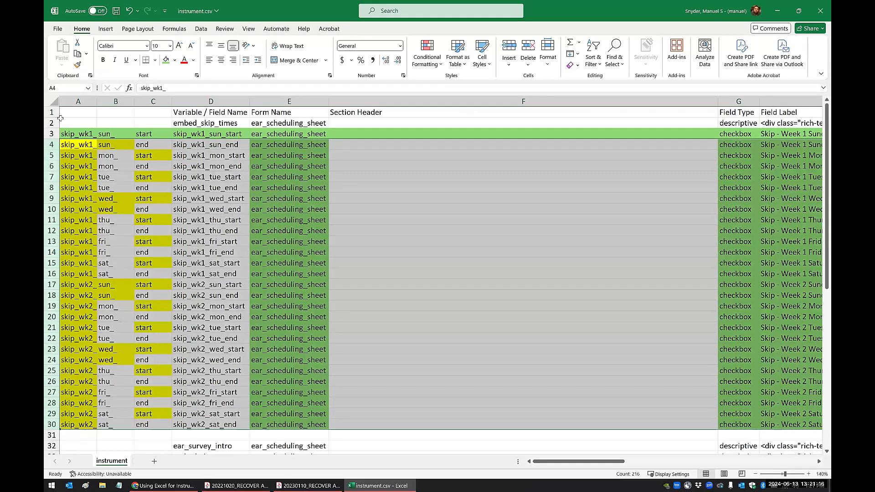
pyautogui.click(175, 63)
pyautogui.click(198, 161)
pyautogui.click(223, 210)
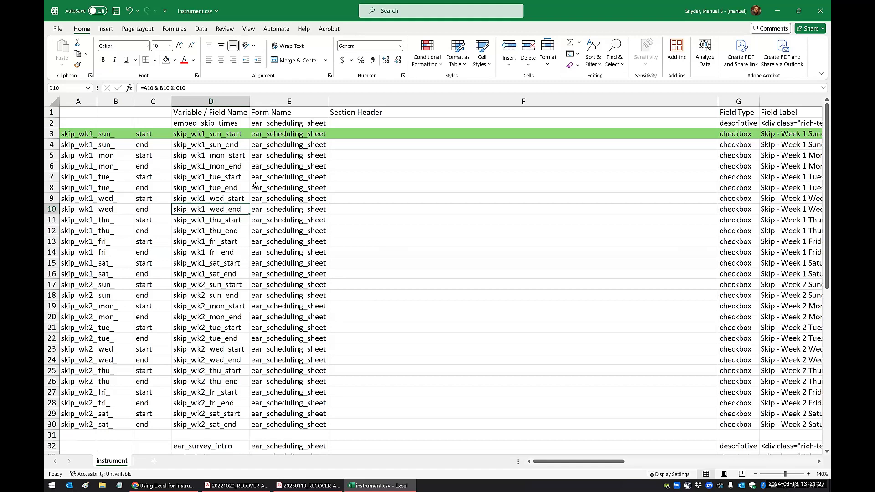
pyautogui.click(286, 241)
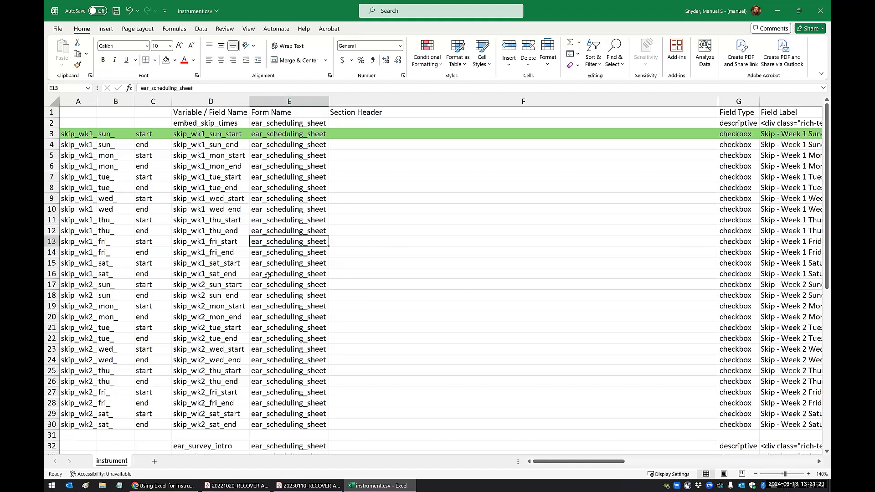
pyautogui.scroll(-4, 185, 270)
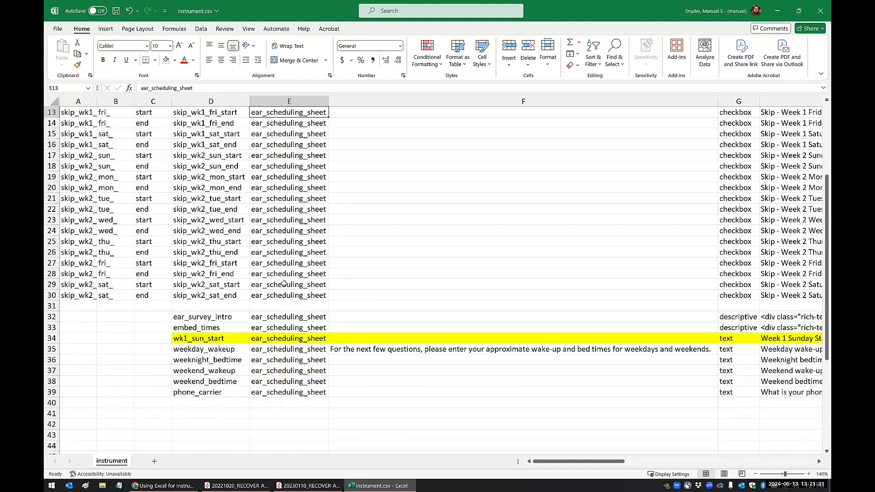
# Delete the blank row 31 between skip_wk2_sat_end and ear_survey_intro
pyautogui.click(51, 306)
pyautogui.rightClick(51, 306)
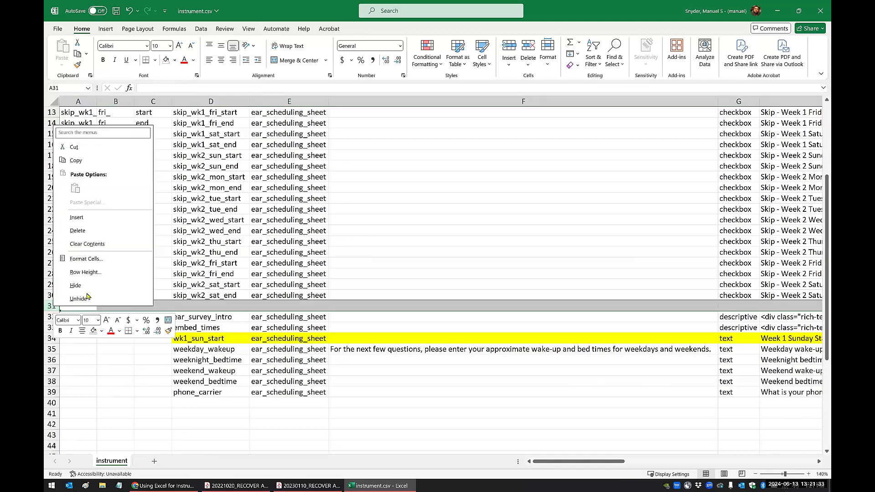
pyautogui.click(93, 233)
pyautogui.click(134, 318)
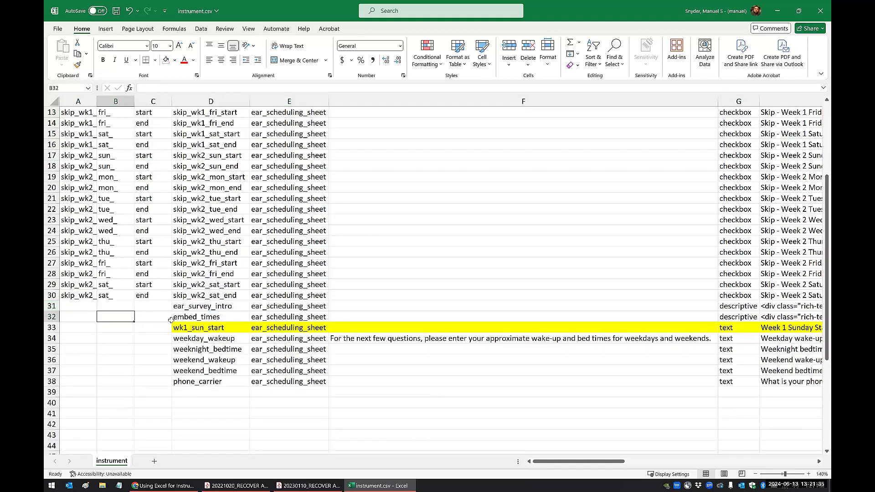
# Try to delete the helper columns A to C in front of the Variable / Field Name column, and undo the deletion
pyautogui.scroll(4, 216, 328)
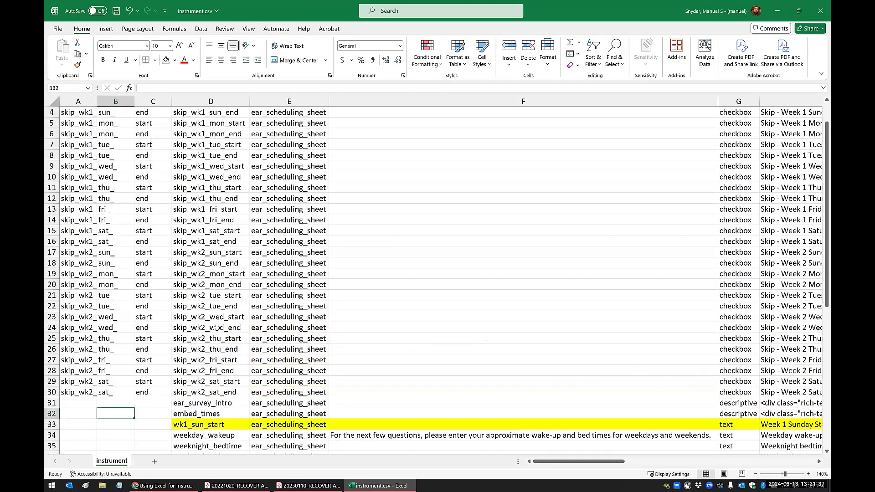
pyautogui.moveTo(82, 101); pyautogui.dragTo(139, 124)
pyautogui.click(144, 176)
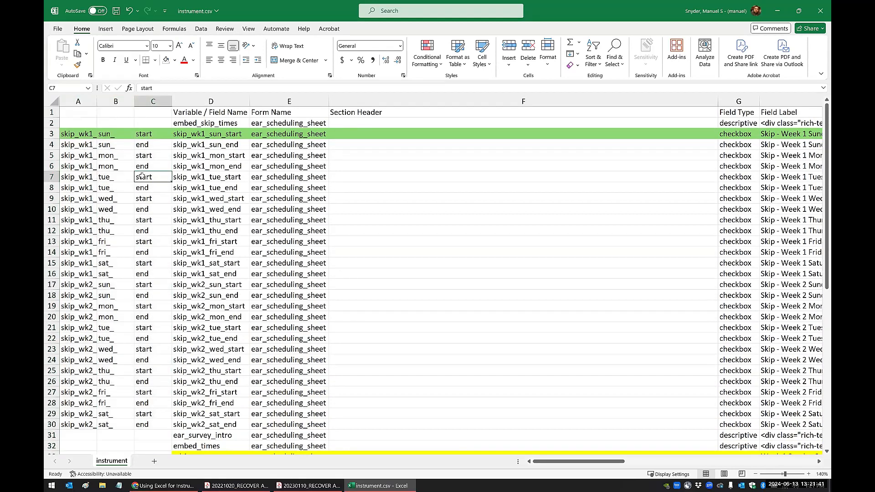
pyautogui.click(94, 154)
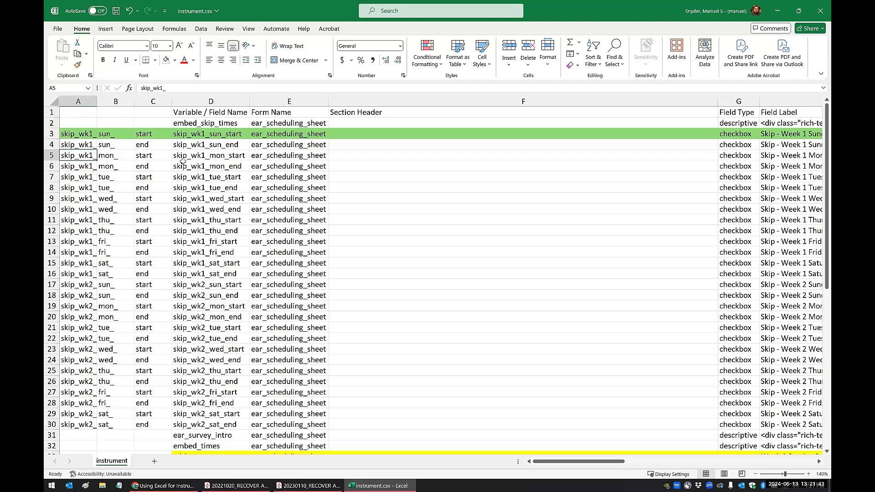
pyautogui.click(201, 154)
pyautogui.moveTo(78, 102); pyautogui.dragTo(149, 101)
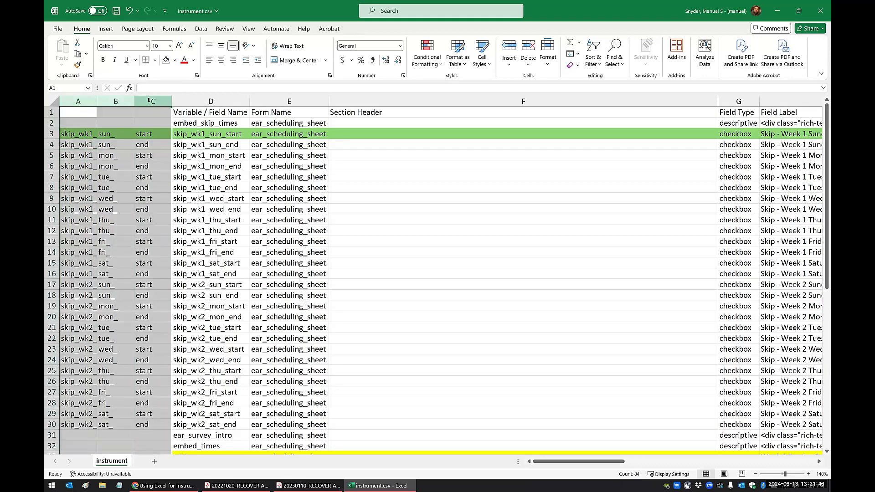
pyautogui.rightClick(124, 203)
pyautogui.click(148, 305)
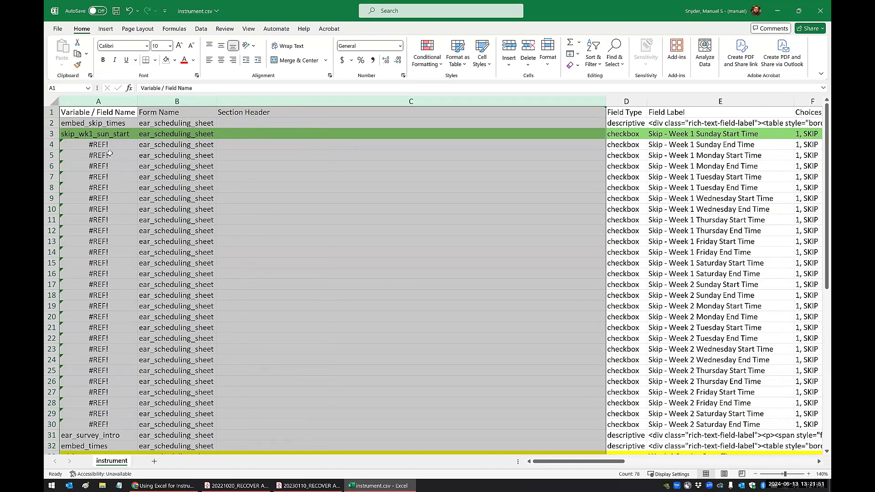
pyautogui.moveTo(110, 144); pyautogui.dragTo(103, 423)
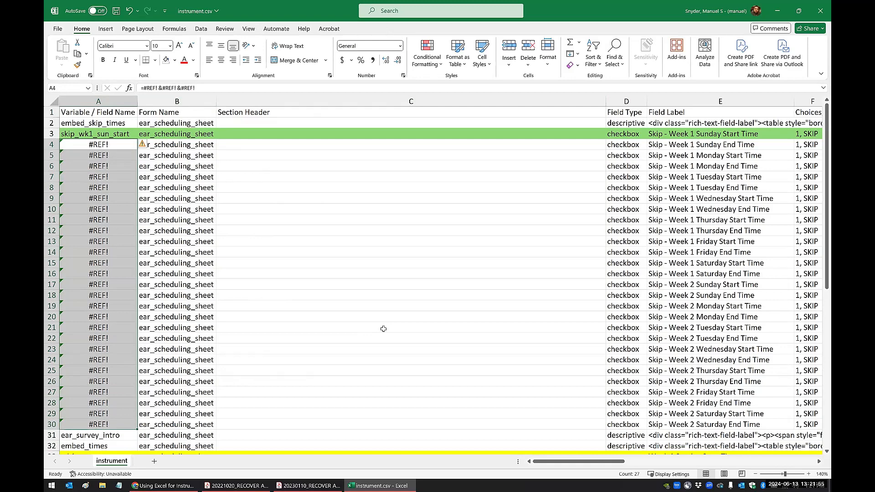
pyautogui.hotkey('ctrl', 'z')
pyautogui.click(117, 178)
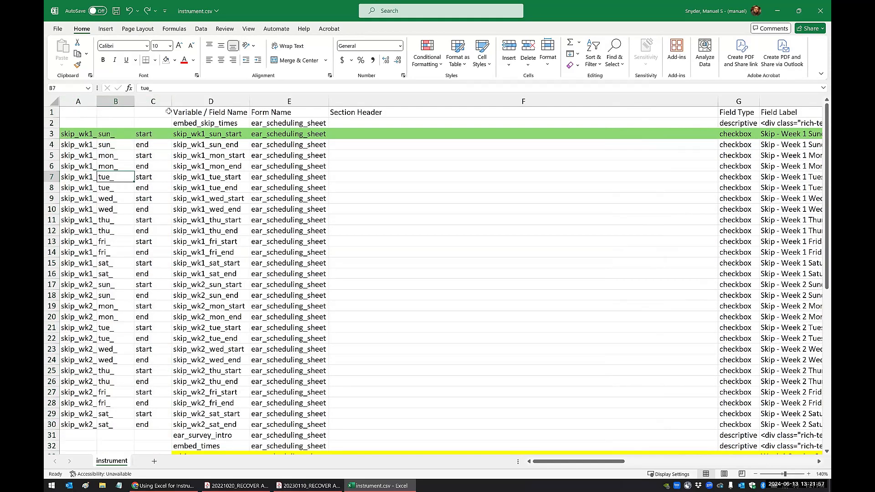
# Replace the formulas in the Variable / Field Name column D with their values by pasting a copy over itself as values only
pyautogui.click(198, 99)
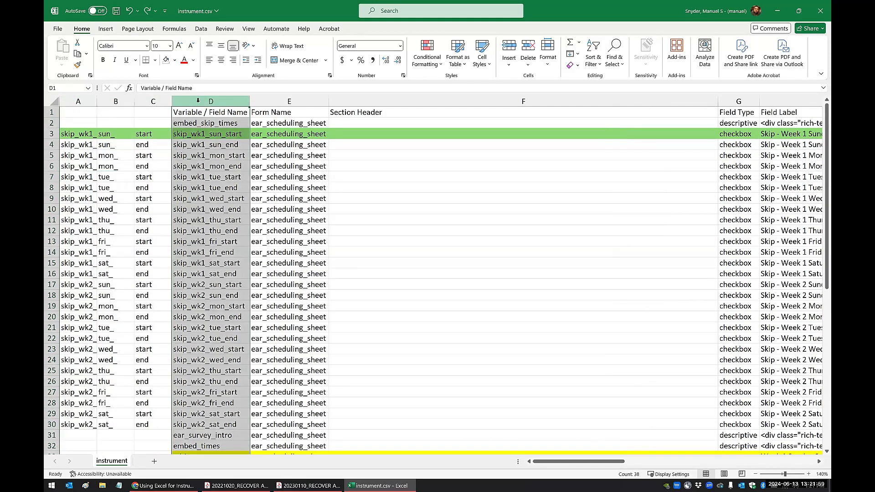
pyautogui.rightClick(198, 101)
pyautogui.click(216, 138)
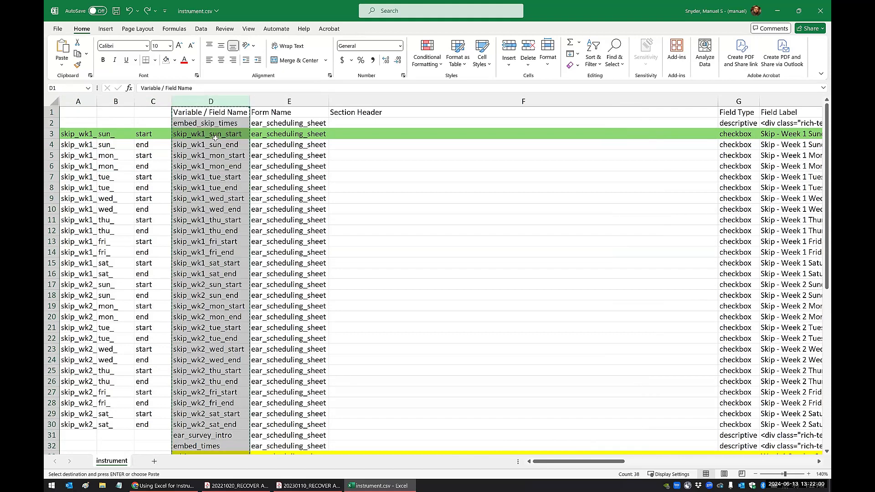
pyautogui.rightClick(209, 161)
pyautogui.click(244, 221)
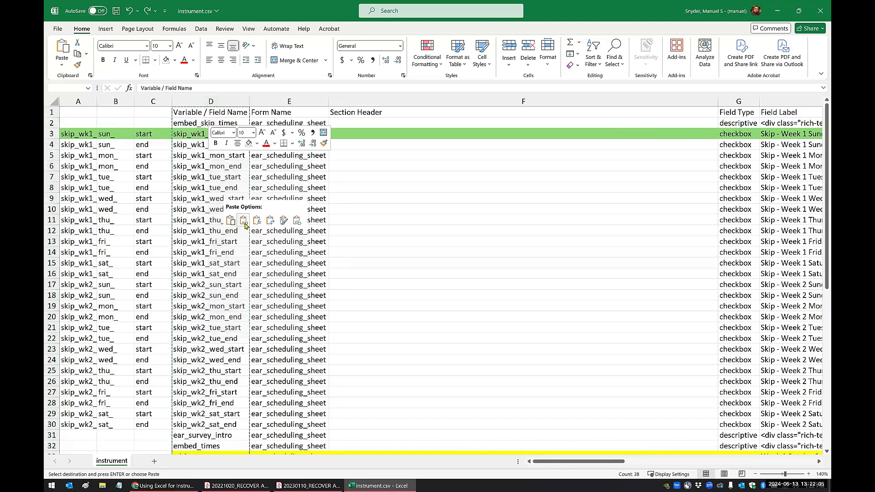
pyautogui.click(245, 224)
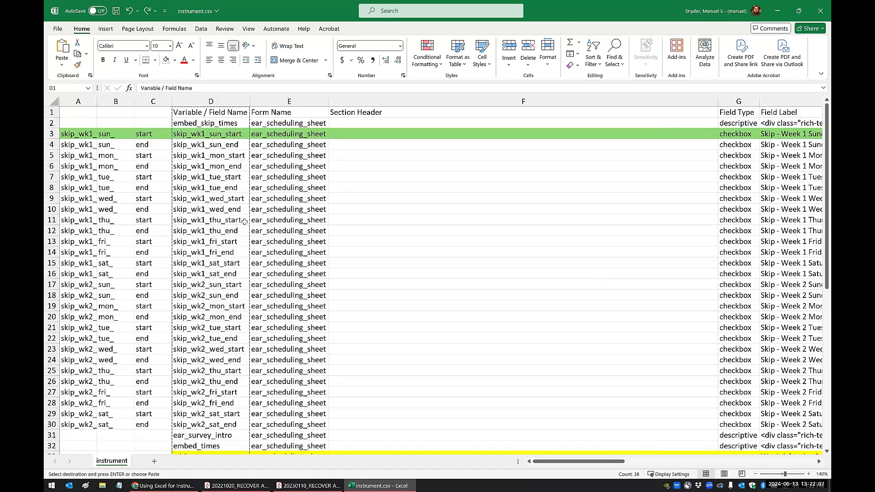
# Compare the pasted values in column D with their original formulas by undoing and redoing the values-only paste
pyautogui.click(212, 210)
pyautogui.click(201, 177)
pyautogui.click(199, 156)
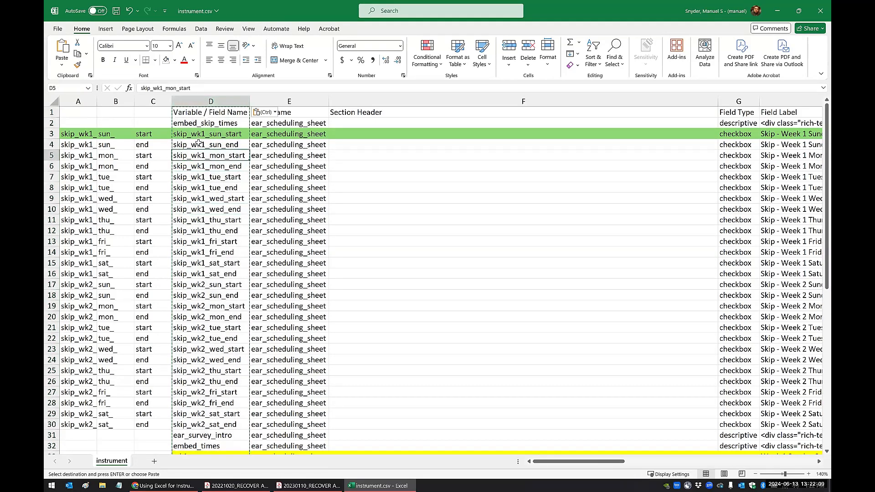
pyautogui.click(198, 166)
pyautogui.click(200, 209)
pyautogui.click(201, 230)
pyautogui.click(423, 241)
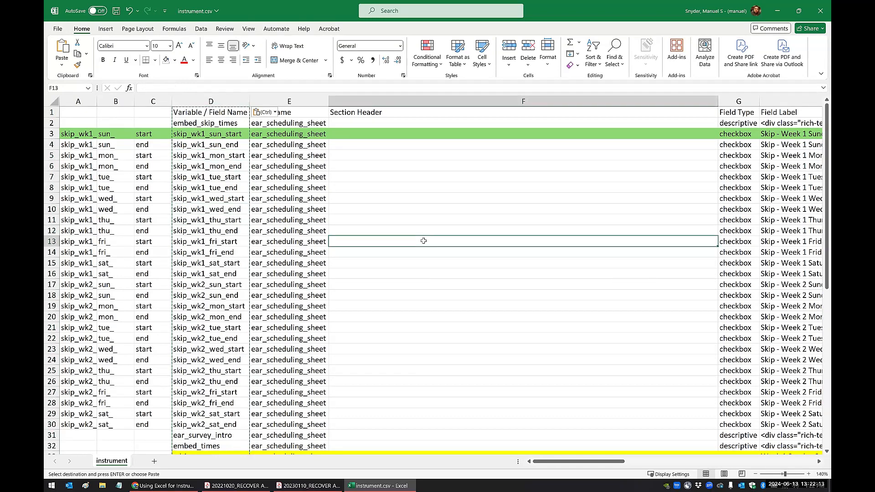
pyautogui.hotkey('ctrl', 'z')
pyautogui.click(203, 211)
pyautogui.click(201, 187)
pyautogui.click(200, 167)
pyautogui.click(197, 210)
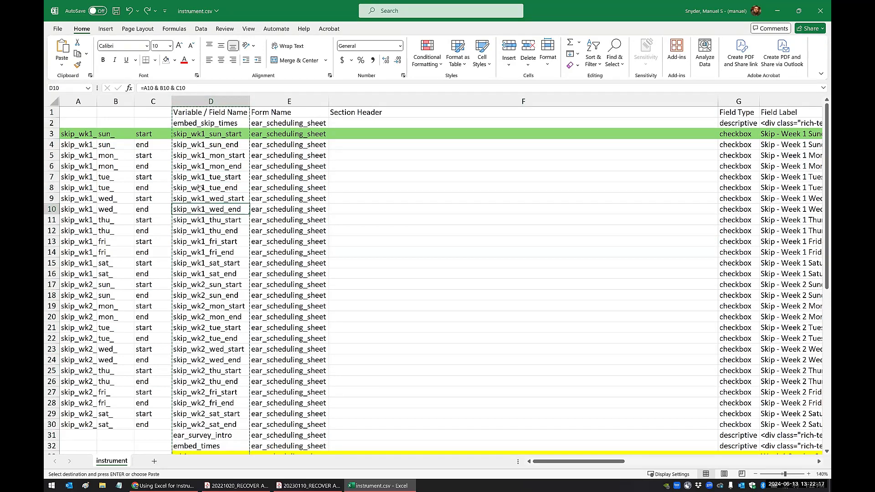
pyautogui.click(147, 11)
pyautogui.click(203, 155)
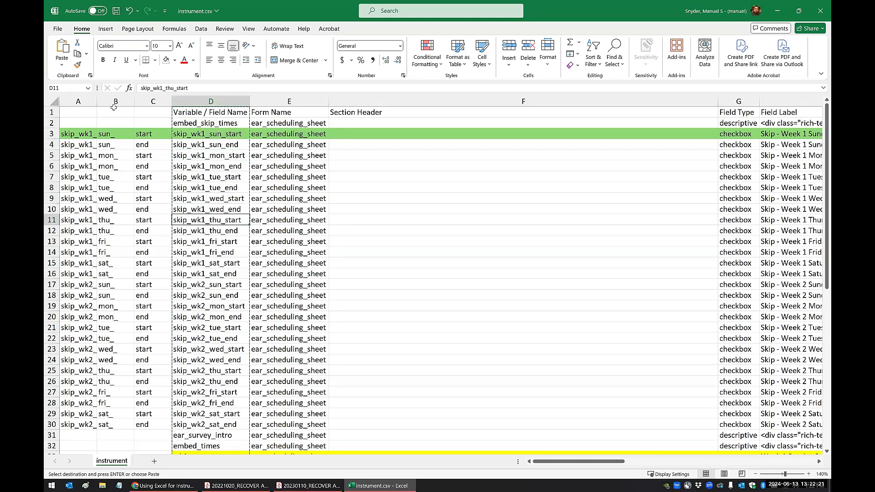
# Delete the helper columns A to C so that Variable / Field Name is the first column
pyautogui.moveTo(78, 102); pyautogui.dragTo(153, 101)
pyautogui.rightClick(147, 219)
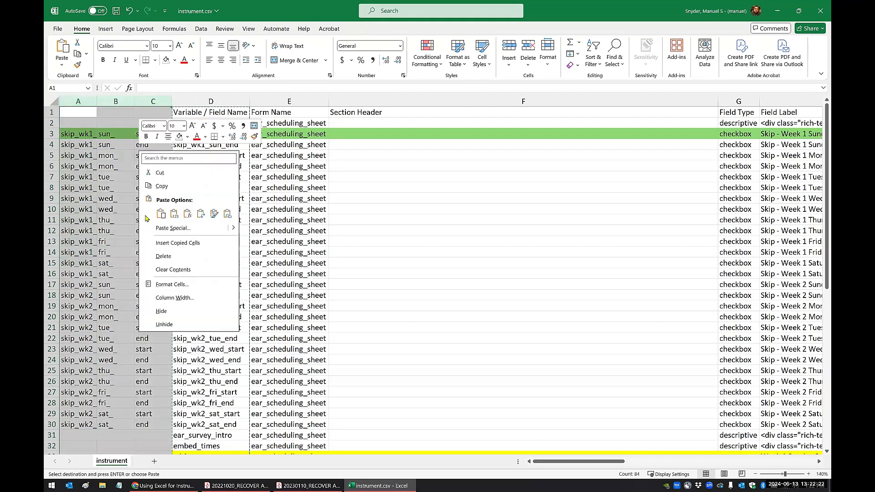
pyautogui.click(163, 256)
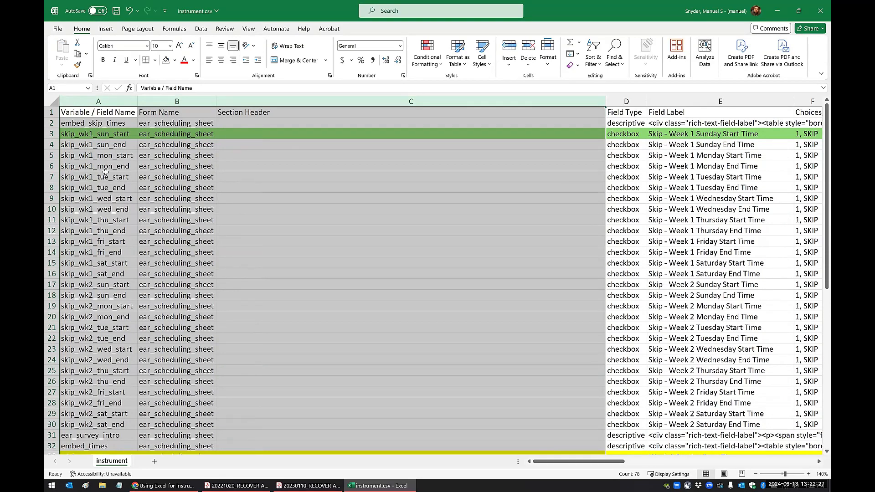
pyautogui.click(106, 154)
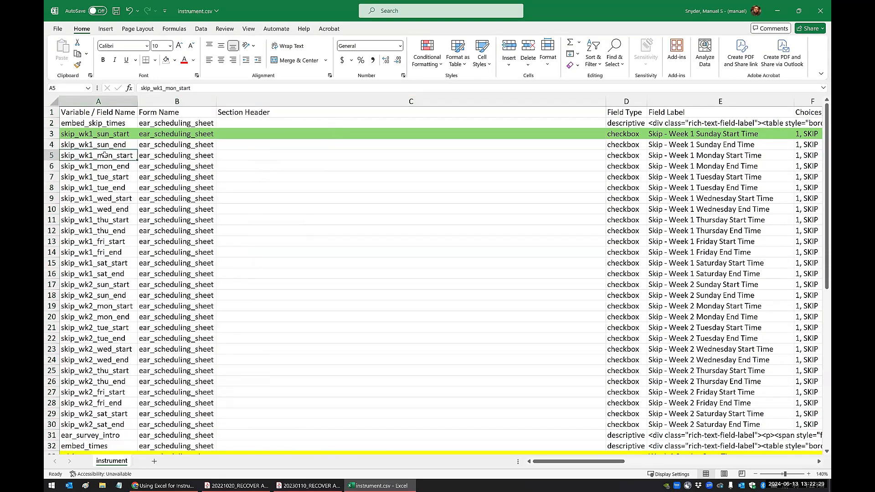
pyautogui.rightClick(104, 155)
pyautogui.press('Escape')
# Review the skip fields in rows 3 to 30 against the single wk1_sun_start time field in row 33
pyautogui.moveTo(51, 134); pyautogui.dragTo(46, 426)
pyautogui.click(155, 331)
pyautogui.scroll(-5, 155, 330)
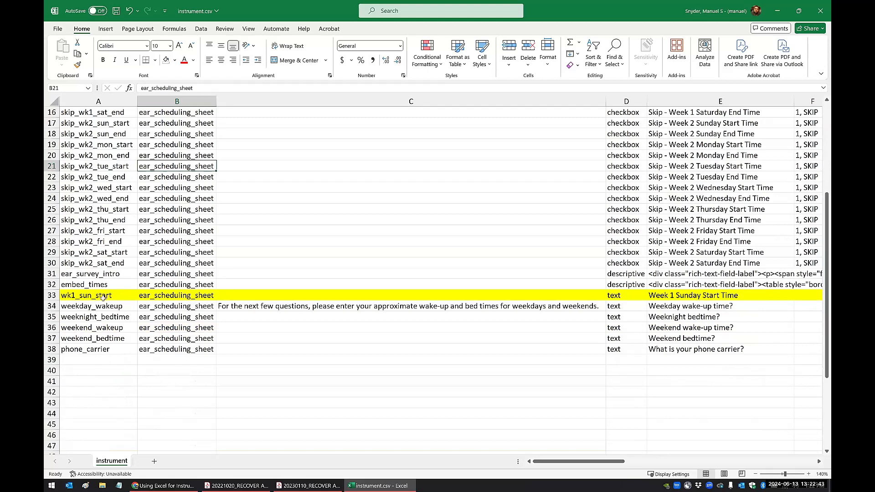
pyautogui.click(54, 295)
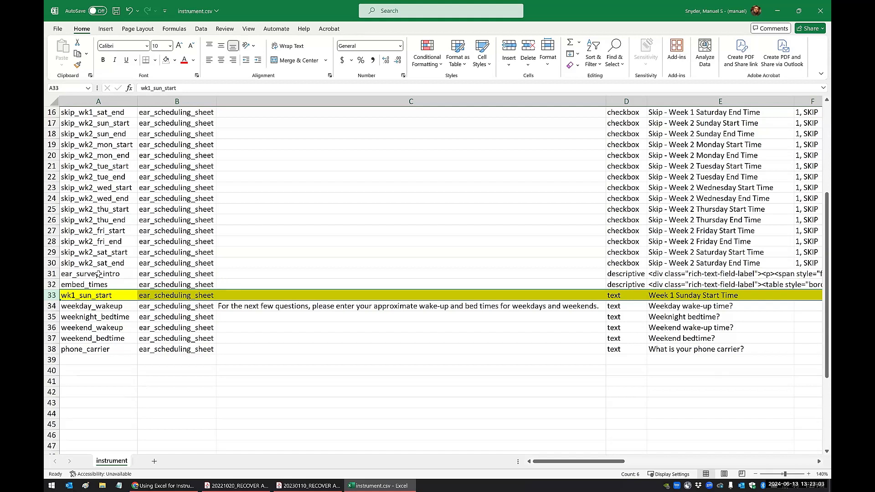
pyautogui.scroll(5, 65, 184)
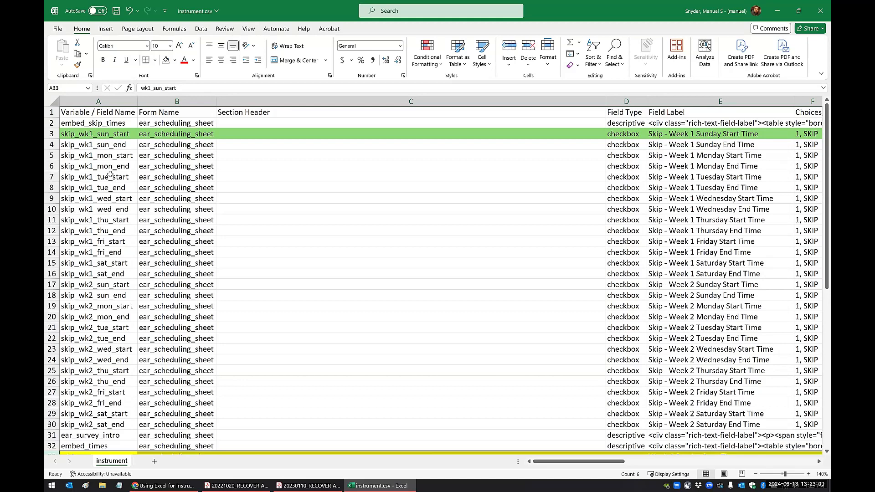
pyautogui.scroll(-6, 110, 175)
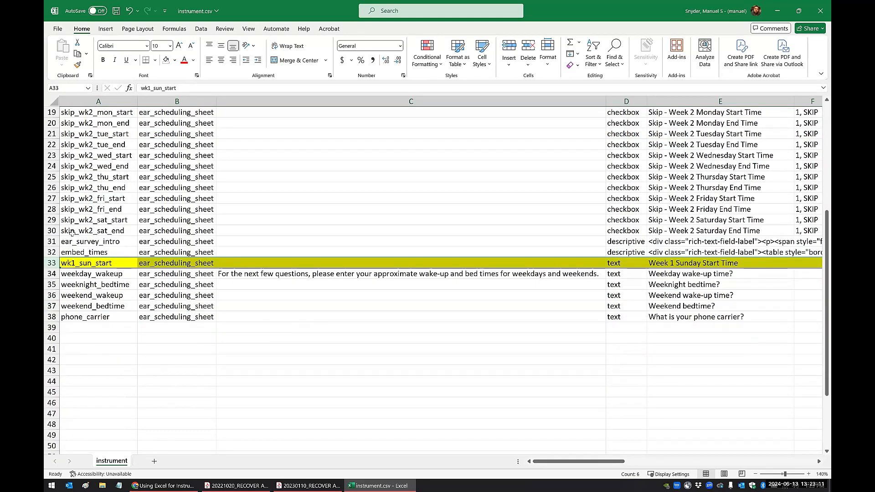
pyautogui.click(71, 232)
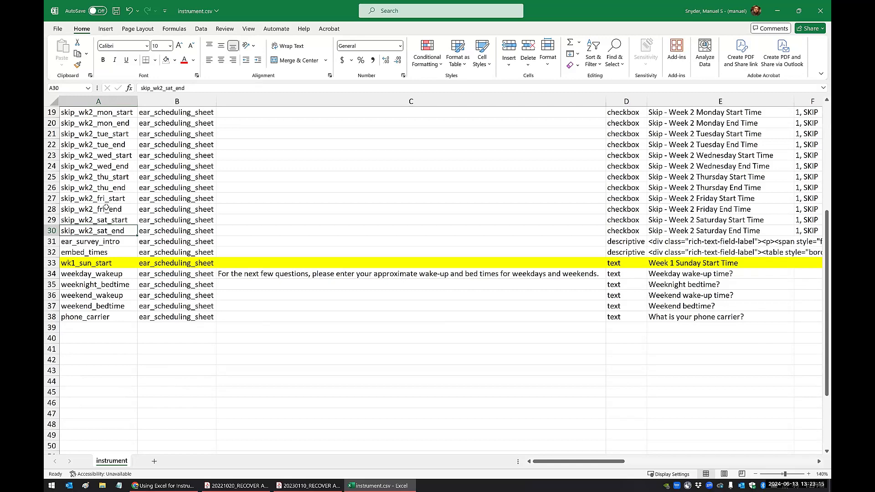
pyautogui.scroll(4, 103, 225)
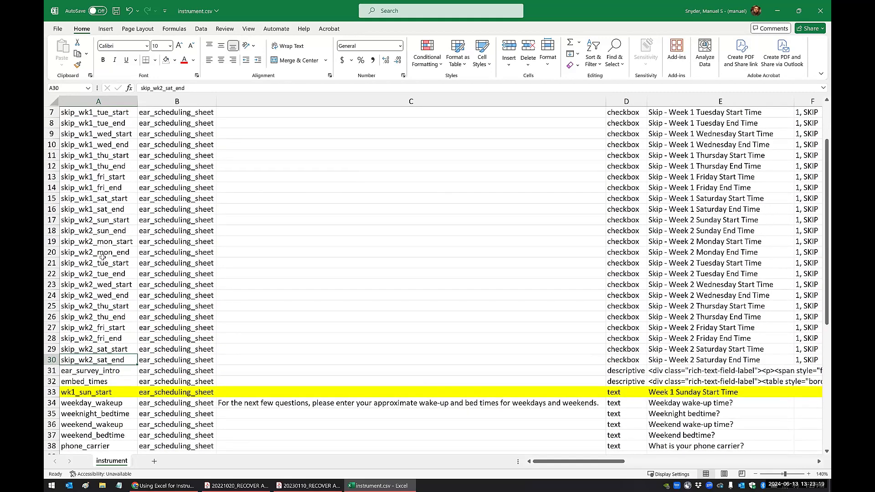
pyautogui.scroll(1, 129, 285)
pyautogui.scroll(-6, 142, 276)
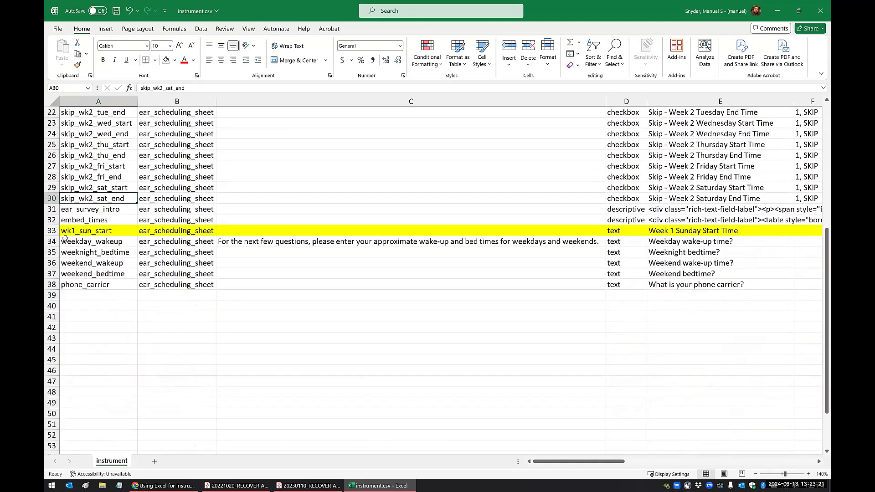
# Insert 27 blank rows, 34 to 60, between wk1_sun_start and weekday_wakeup
pyautogui.moveTo(53, 241); pyautogui.dragTo(71, 437)
pyautogui.rightClick(140, 337)
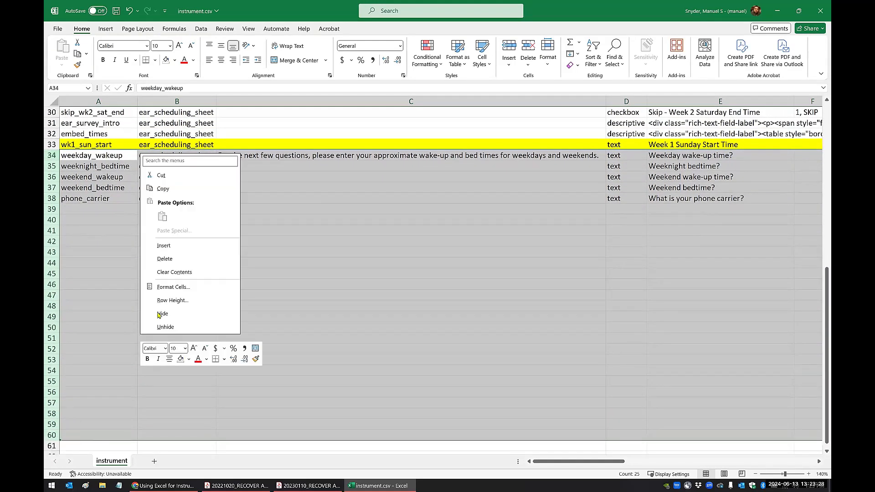
pyautogui.click(164, 245)
pyautogui.click(172, 263)
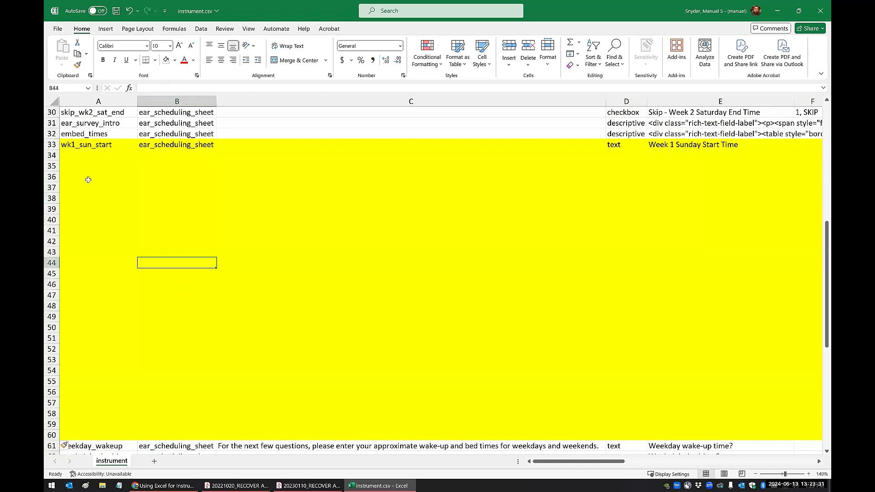
# Remove the yellow cell fill from the inserted blank rows 34 to 60
pyautogui.moveTo(62, 156); pyautogui.dragTo(62, 438)
pyautogui.click(166, 59)
pyautogui.click(139, 188)
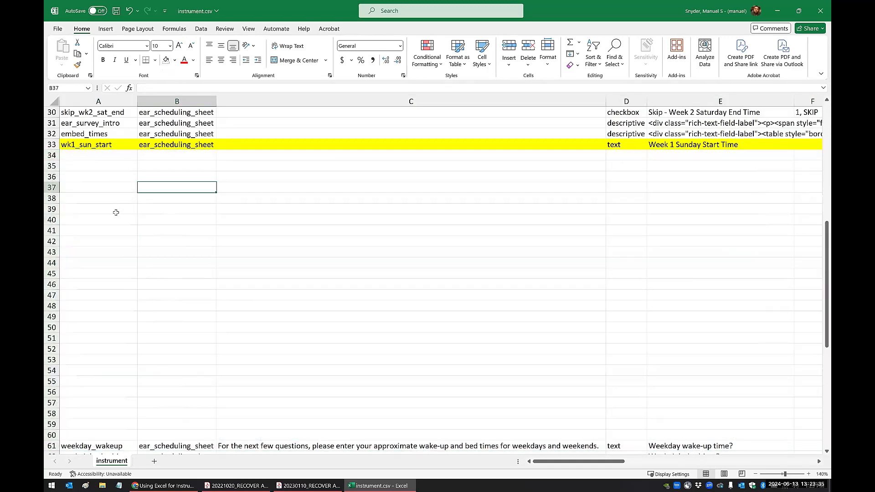
# Compare the skip rows 3 to 30 with the wk1_sun_start row, examining its values across the columns and the blank rows below
pyautogui.scroll(10, 116, 213)
pyautogui.moveTo(52, 133); pyautogui.dragTo(51, 145)
pyautogui.moveTo(56, 328); pyautogui.dragTo(63, 428)
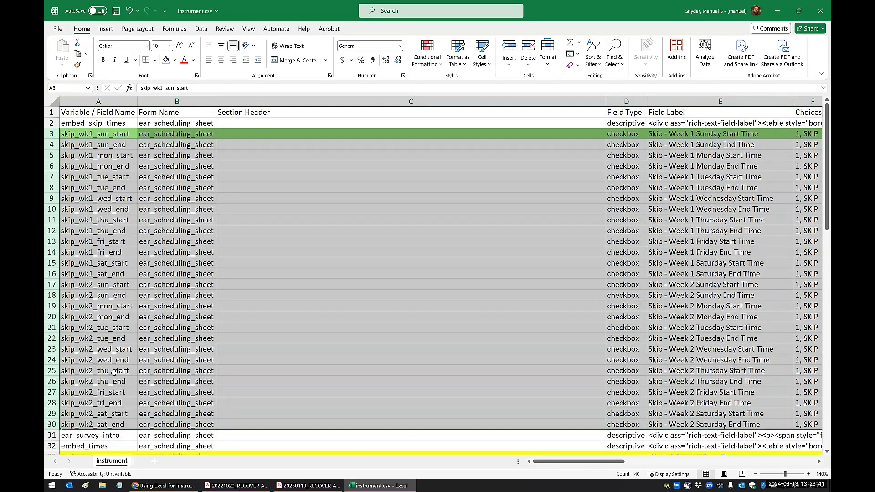
pyautogui.scroll(-7, 114, 373)
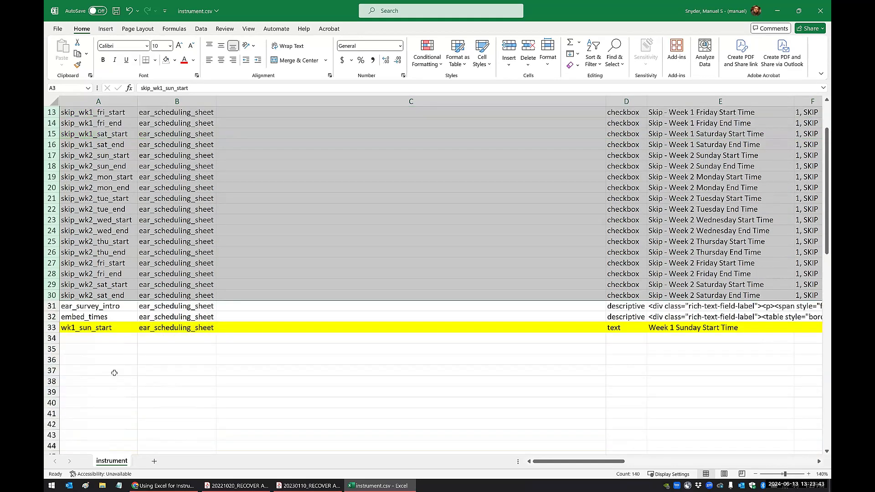
pyautogui.scroll(2, 198, 381)
pyautogui.scroll(-1, 215, 381)
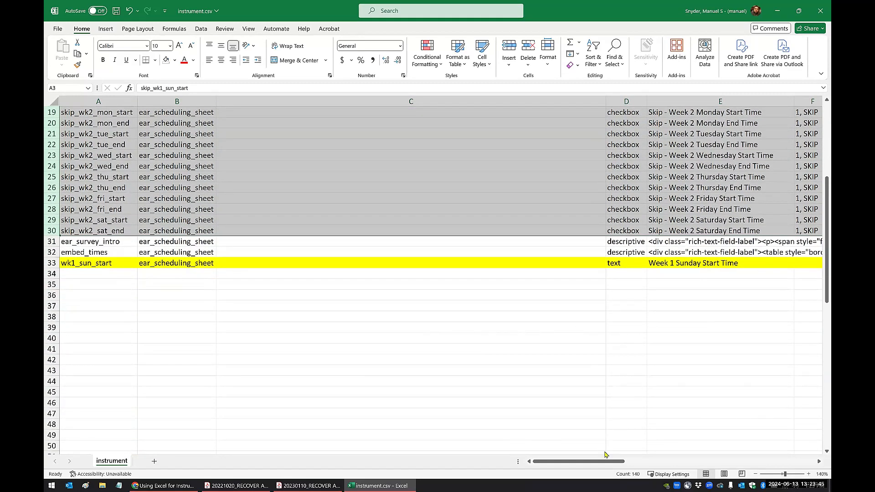
pyautogui.moveTo(606, 462); pyautogui.dragTo(660, 462)
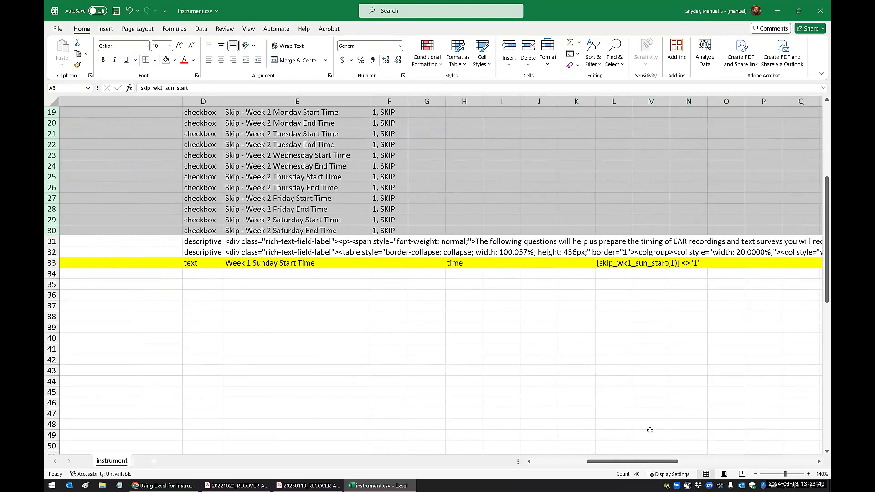
pyautogui.moveTo(594, 465); pyautogui.dragTo(541, 465)
pyautogui.click(247, 372)
pyautogui.scroll(-4, 112, 270)
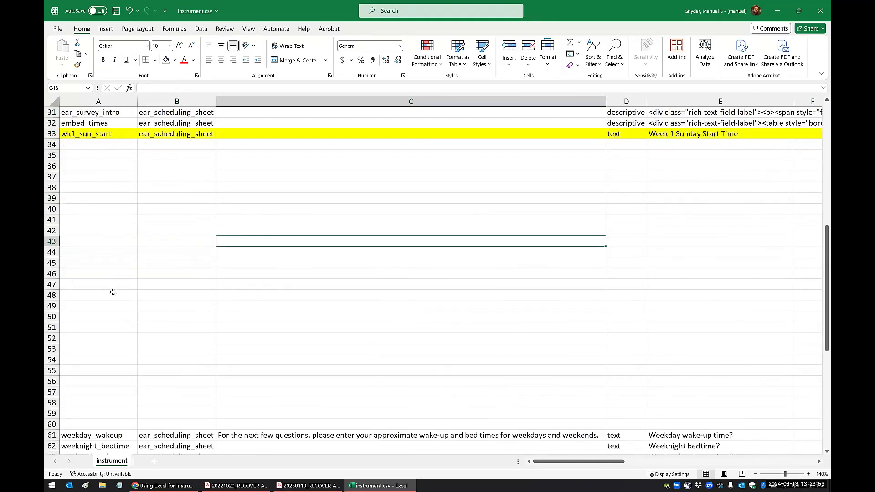
# Copy the variable and form names from rows 4 to 32 into columns A and B starting at row 34
pyautogui.scroll(9, 117, 288)
pyautogui.scroll(1, 112, 254)
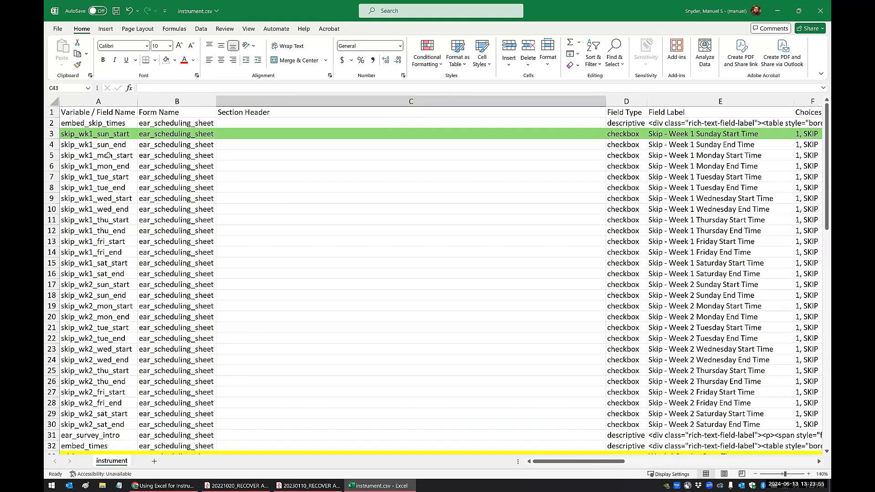
pyautogui.moveTo(112, 145); pyautogui.dragTo(169, 442)
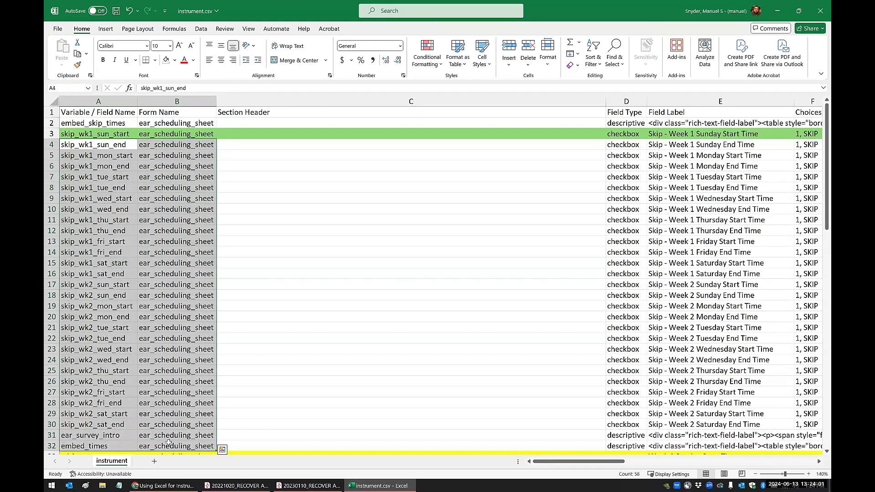
pyautogui.hotkey('ctrl', 'c')
pyautogui.scroll(-4, 123, 353)
pyautogui.click(103, 338)
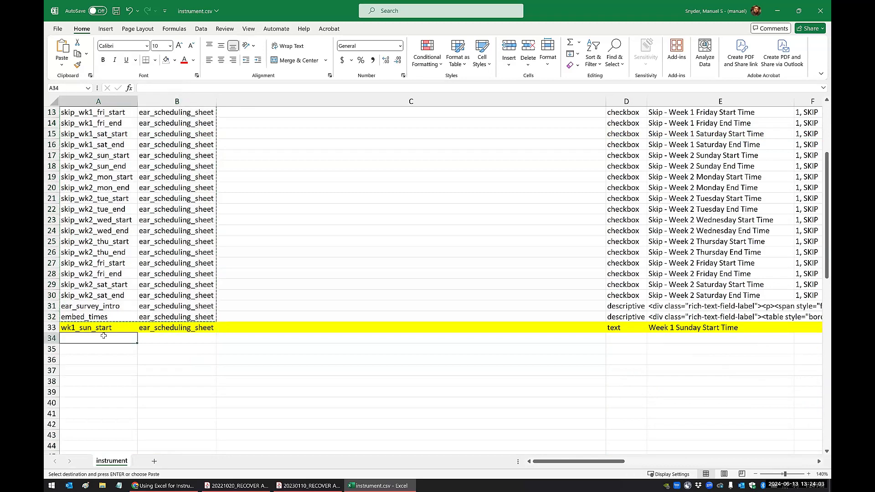
pyautogui.hotkey('ctrl', 'v')
pyautogui.scroll(-2, 131, 345)
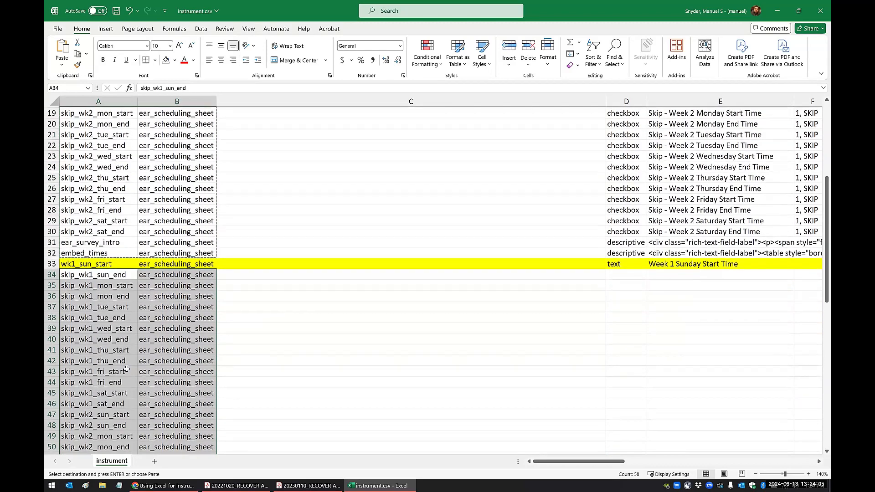
pyautogui.scroll(-3, 132, 345)
# Remove the "skip_" prefix from the variable names in A34:A60 by replacing all its occurrences with nothing
pyautogui.moveTo(91, 177); pyautogui.dragTo(87, 415)
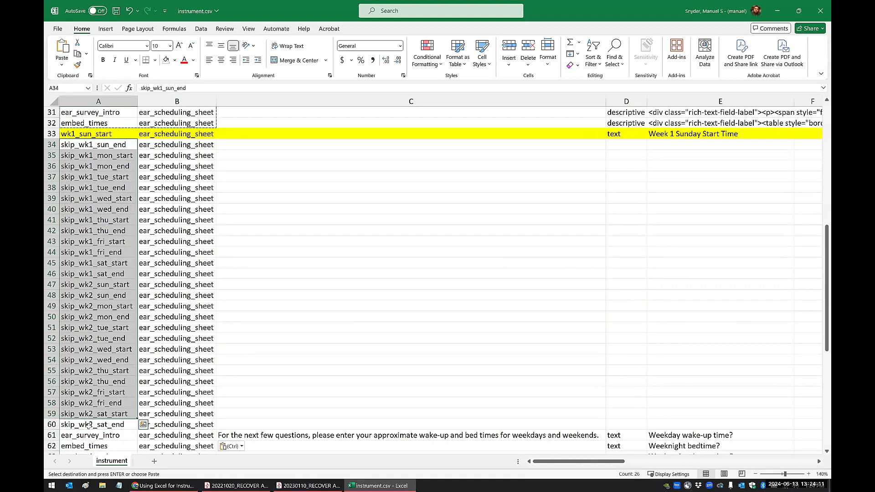
pyautogui.keyDown('shift'); pyautogui.click(89, 426); pyautogui.keyUp('shift')
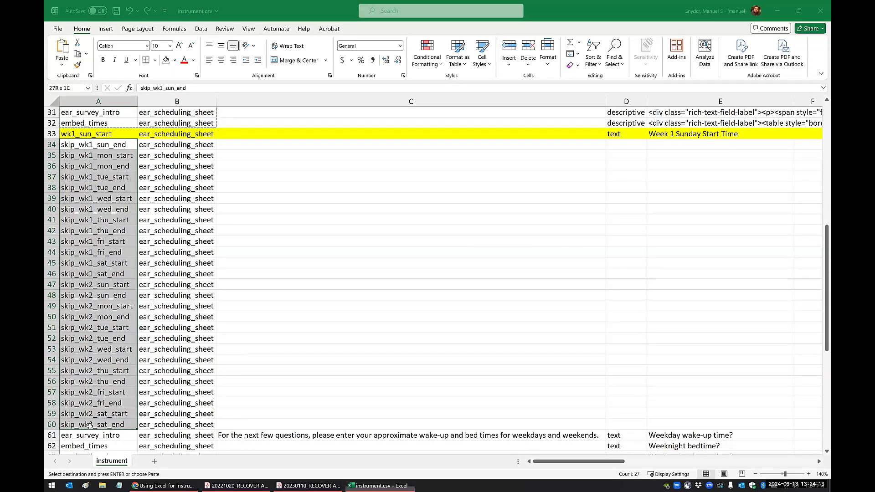
pyautogui.hotkey('ctrl', 'h')
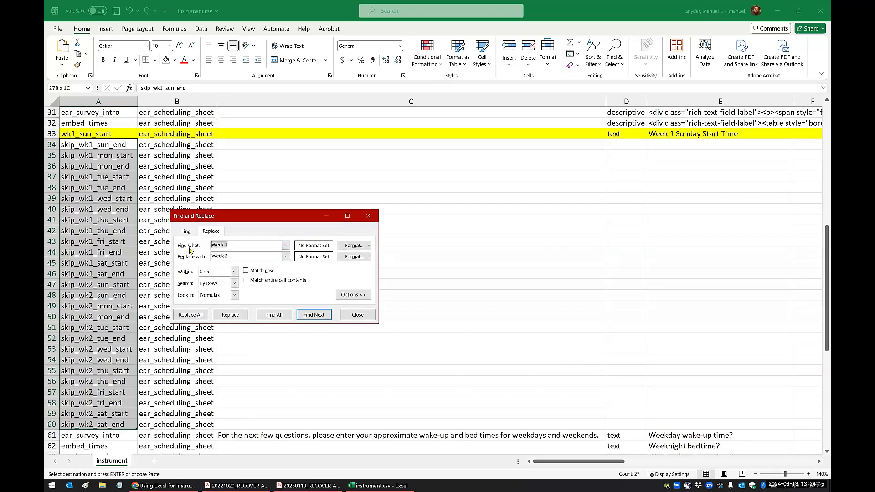
pyautogui.write('skip_')
pyautogui.press('Tab')
pyautogui.press('BackSpace')
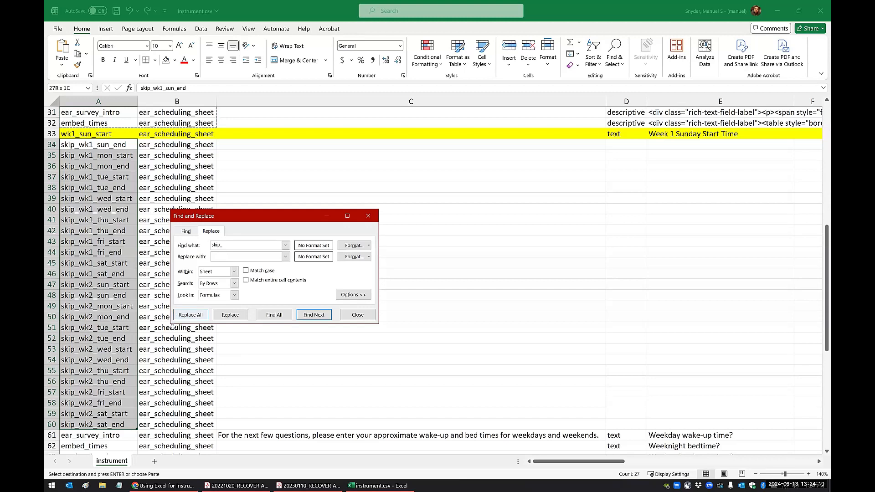
pyautogui.click(190, 316)
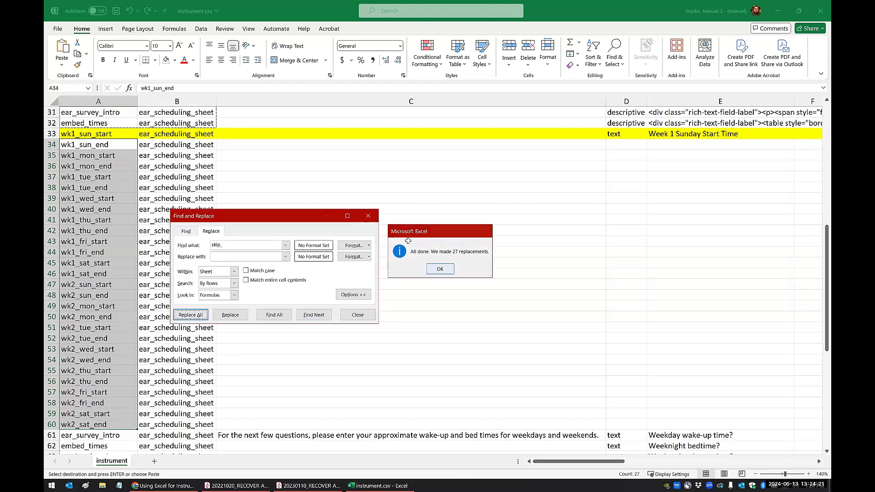
pyautogui.click(439, 269)
pyautogui.click(373, 219)
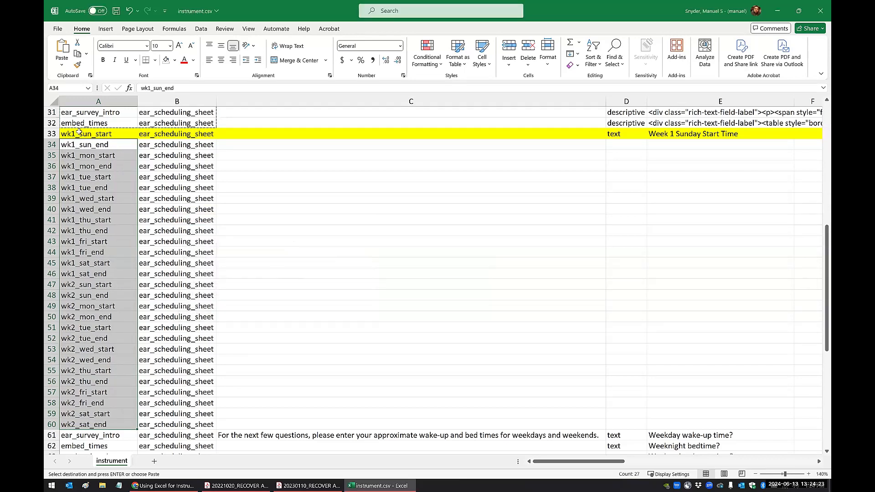
pyautogui.press('Down')
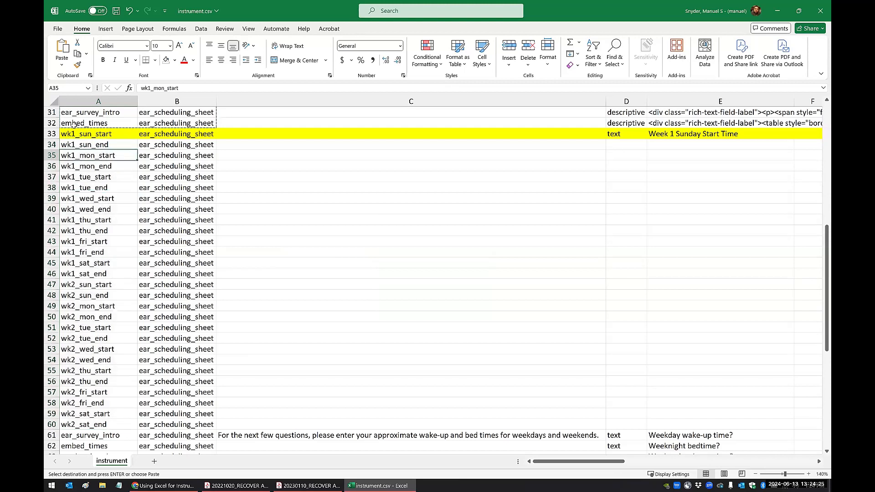
pyautogui.click(49, 134)
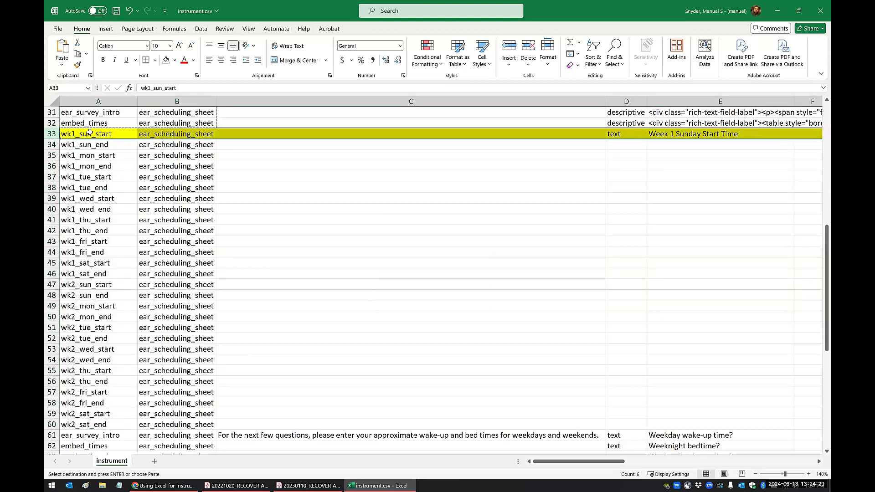
pyautogui.click(201, 392)
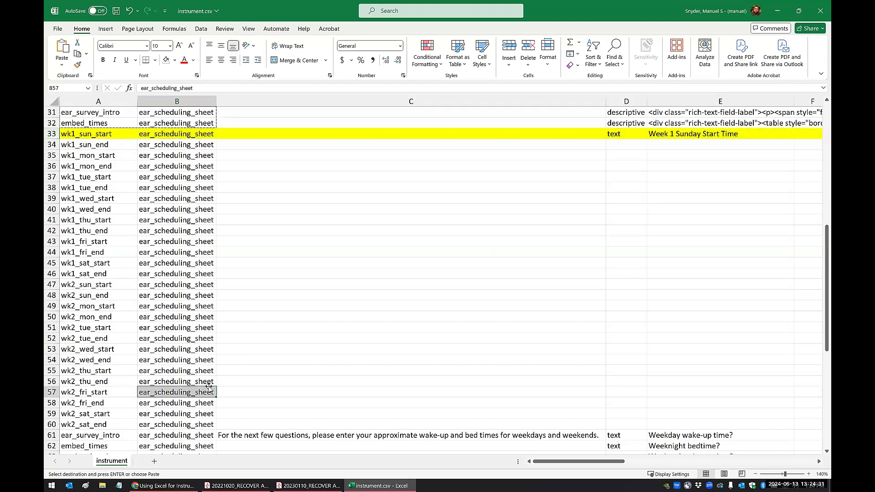
# Copy the field type "text" from wk1_sun_start in row 33 into D34:D60 as values only
pyautogui.scroll(6, 361, 305)
pyautogui.scroll(-6, 354, 300)
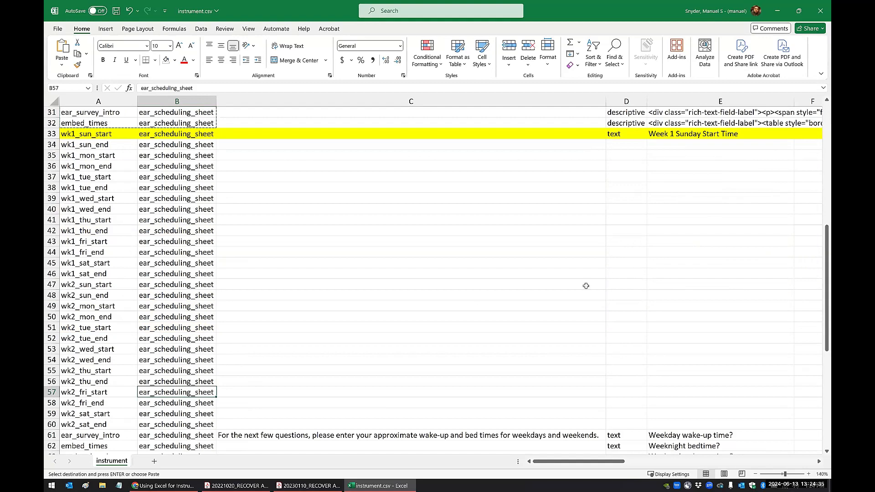
pyautogui.click(634, 135)
pyautogui.hotkey('ctrl', 'c')
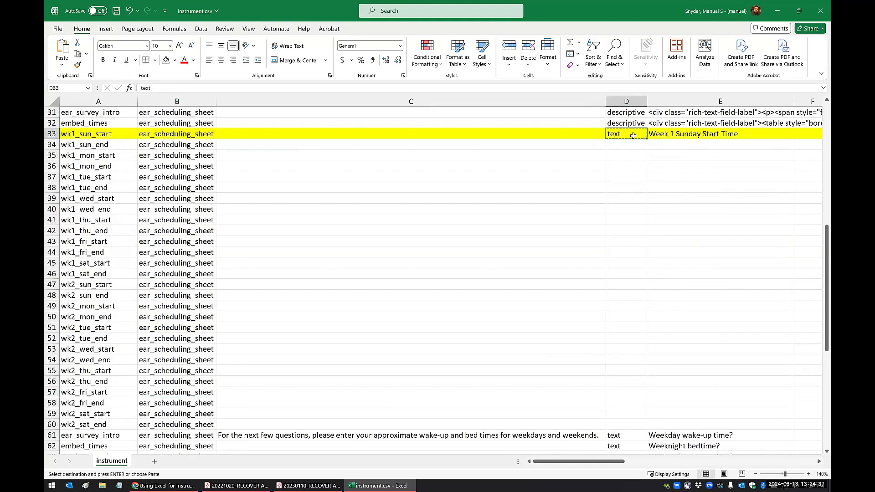
pyautogui.moveTo(633, 145); pyautogui.dragTo(633, 426)
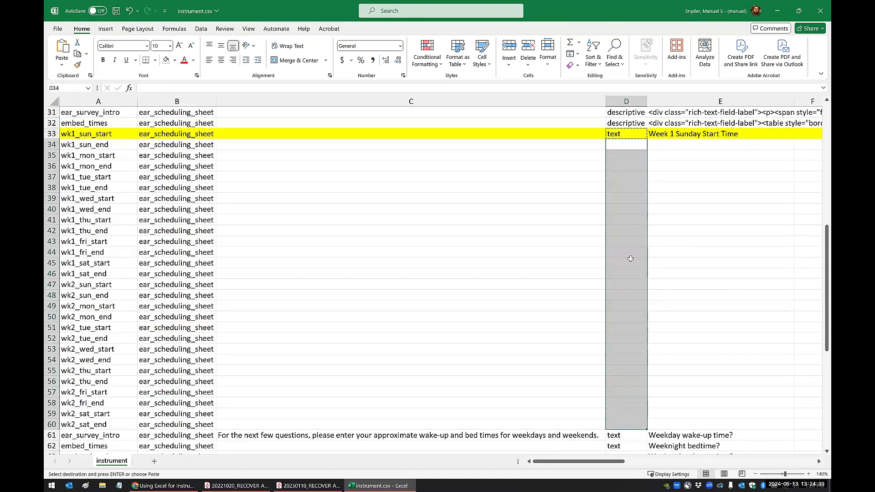
pyautogui.rightClick(635, 207)
pyautogui.click(657, 231)
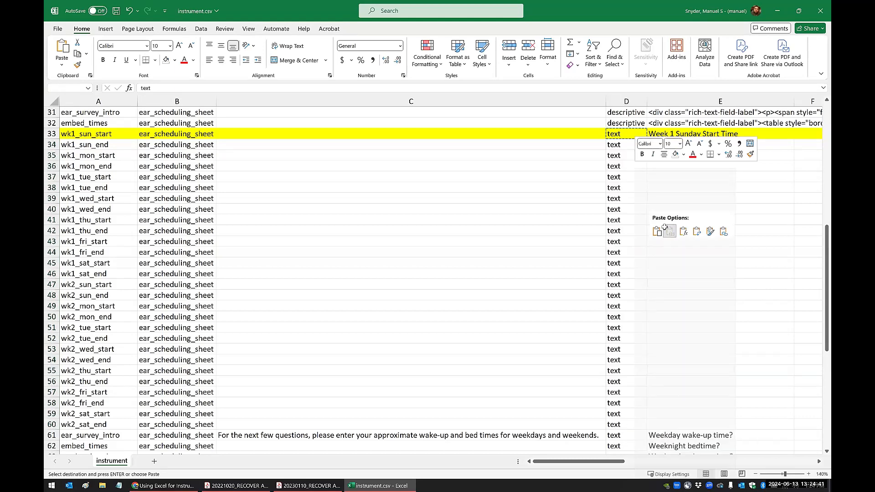
pyautogui.click(598, 187)
pyautogui.click(486, 202)
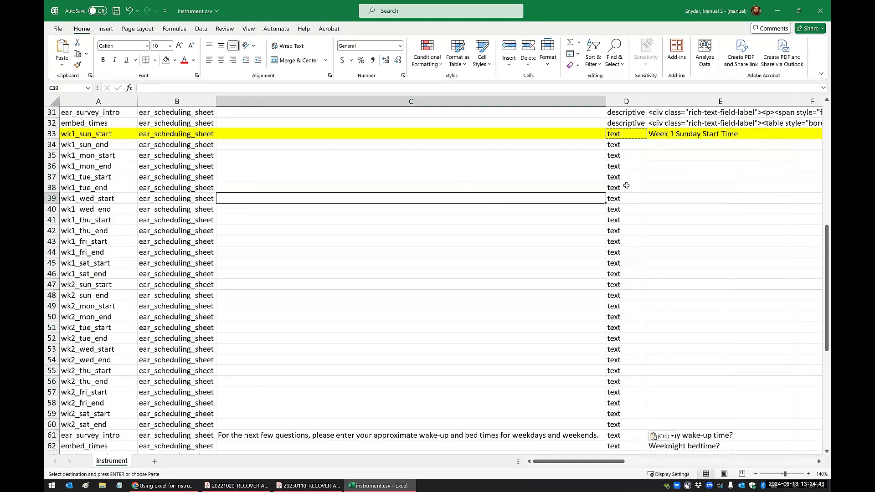
# Copy the skip field labels in E4:E30 into column E starting at row 34, as values only
pyautogui.scroll(2, 678, 198)
pyautogui.scroll(1, 677, 198)
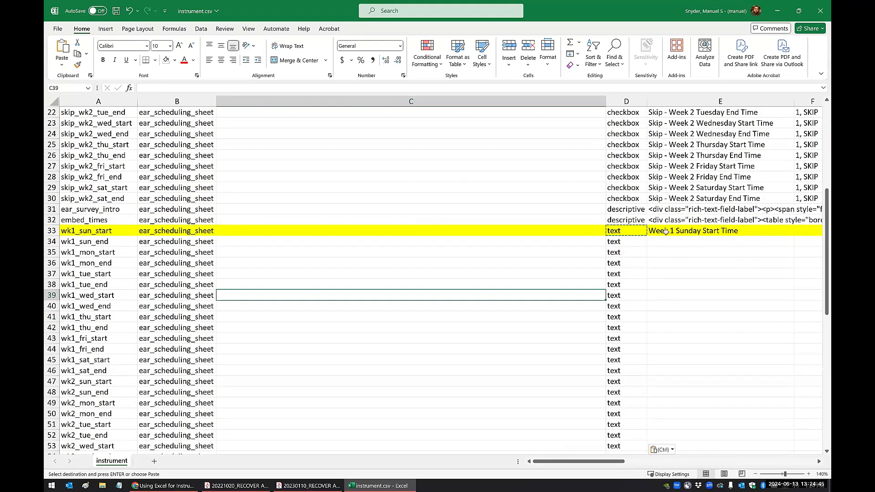
pyautogui.click(684, 231)
pyautogui.moveTo(575, 465); pyautogui.dragTo(607, 465)
pyautogui.scroll(4, 397, 266)
pyautogui.scroll(3, 397, 266)
pyautogui.moveTo(424, 132); pyautogui.dragTo(421, 415)
pyautogui.hotkey('ctrl', 'c')
pyautogui.scroll(-6, 421, 416)
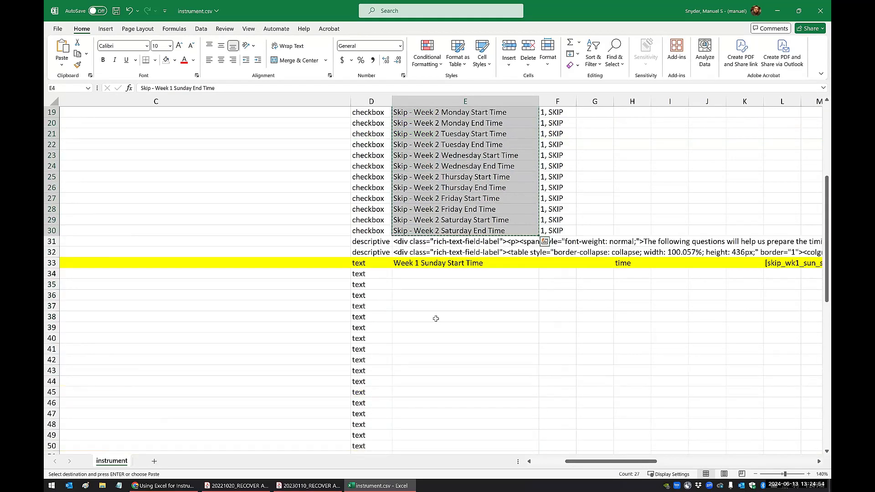
pyautogui.rightClick(420, 274)
pyautogui.click(457, 232)
pyautogui.click(431, 317)
pyautogui.scroll(-5, 432, 317)
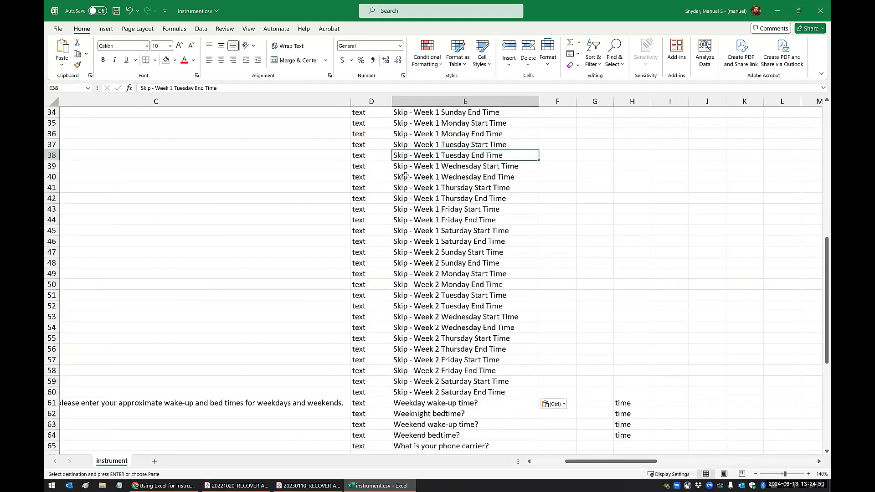
# Remove the "Skip - " prefix from the field labels in E34:E60 by replacing all its occurrences with nothing
pyautogui.scroll(1, 411, 145)
pyautogui.moveTo(411, 144); pyautogui.dragTo(414, 422)
pyautogui.hotkey('ctrl', 'h')
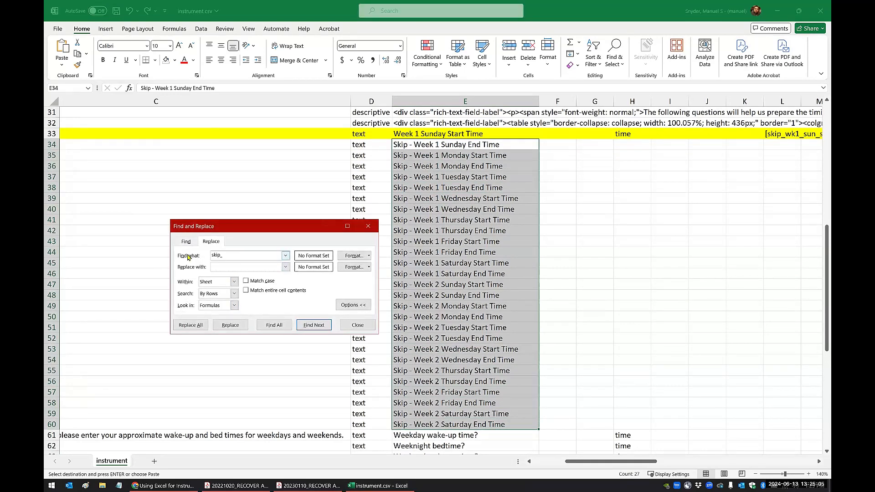
pyautogui.write('Ski')
pyautogui.click(192, 325)
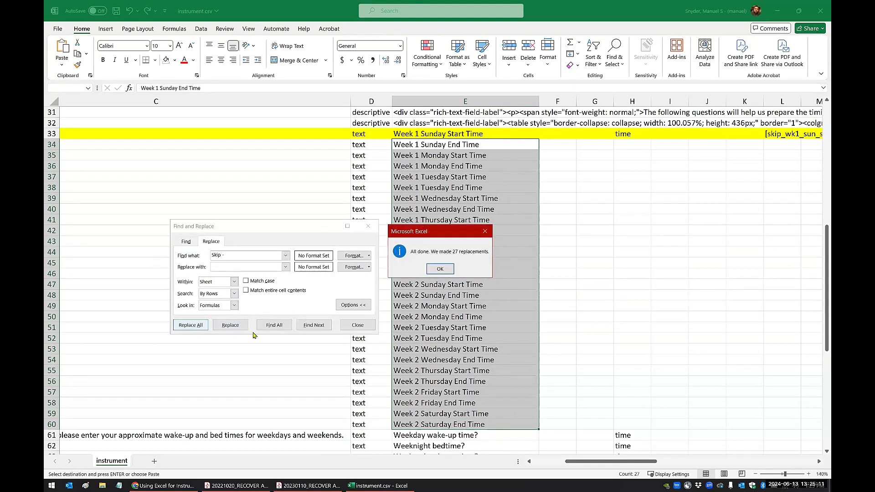
pyautogui.click(440, 269)
pyautogui.click(358, 326)
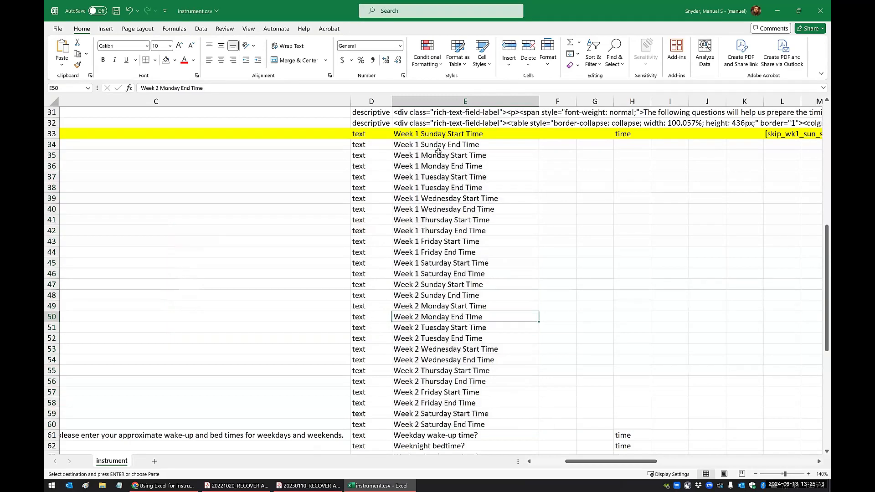
# Copy the "time" validation from H33 into H34:H60 as values only
pyautogui.click(629, 142)
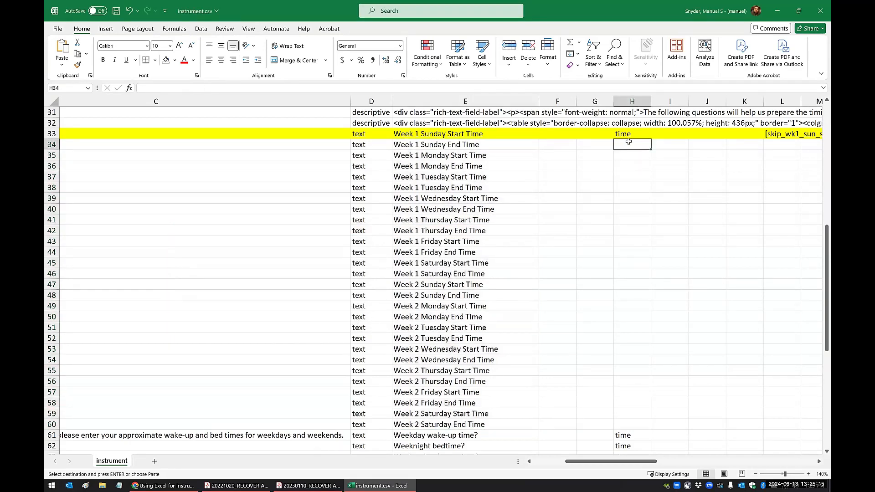
pyautogui.click(629, 135)
pyautogui.moveTo(631, 145); pyautogui.dragTo(634, 425)
pyautogui.rightClick(637, 248)
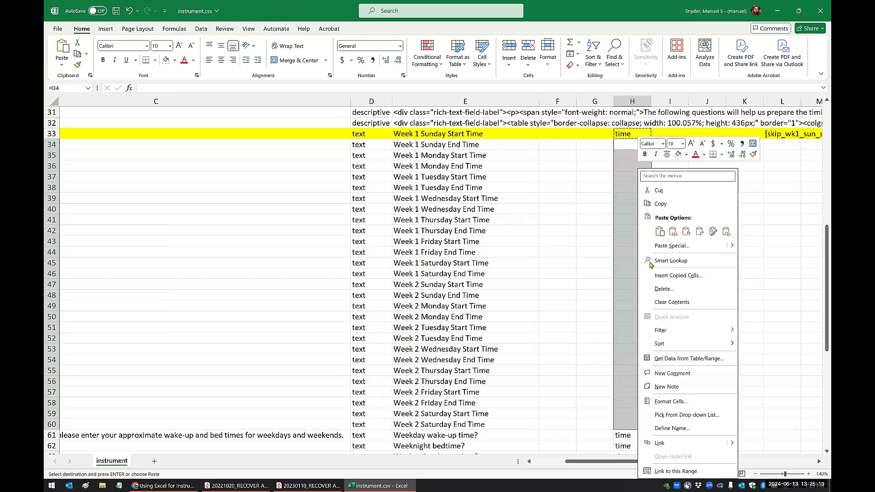
pyautogui.click(671, 231)
pyautogui.click(595, 242)
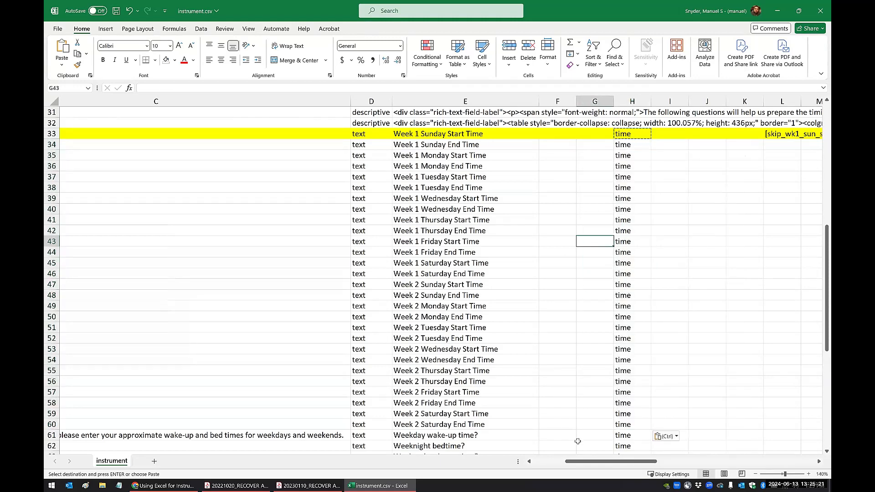
# Fit column L's width to its contents and examine the wk1_sun_start branching logic above the empty cells
pyautogui.moveTo(590, 462); pyautogui.dragTo(643, 457)
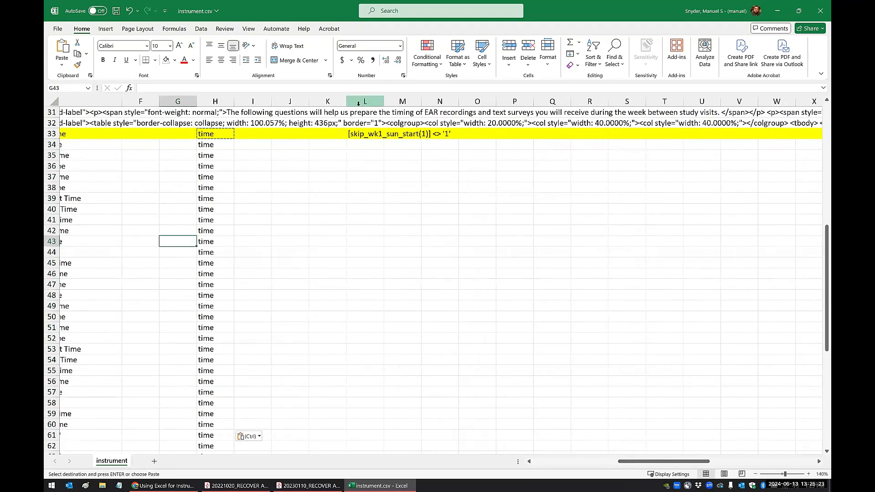
pyautogui.doubleClick(384, 101)
pyautogui.click(382, 149)
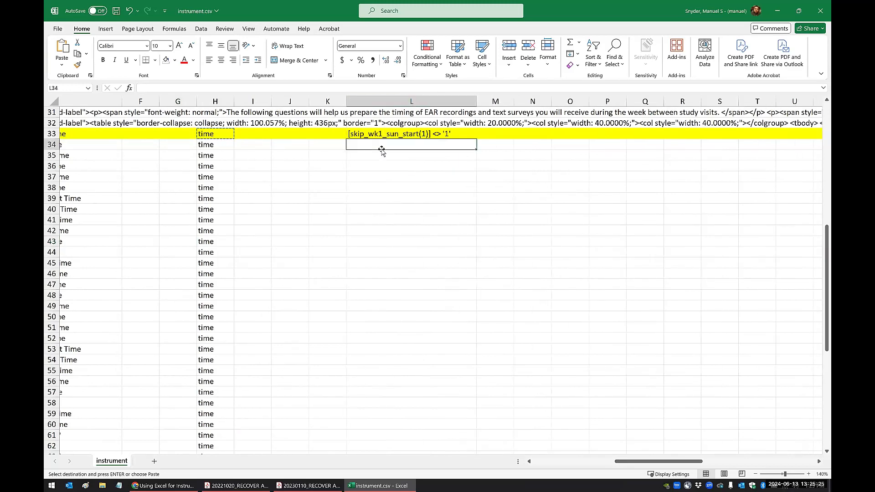
pyautogui.click(381, 135)
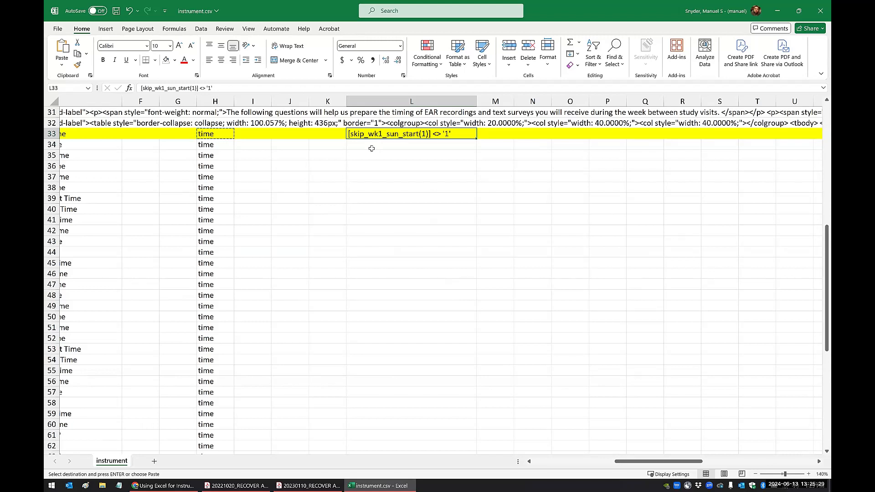
pyautogui.moveTo(371, 137); pyautogui.dragTo(372, 449)
pyautogui.click(403, 274)
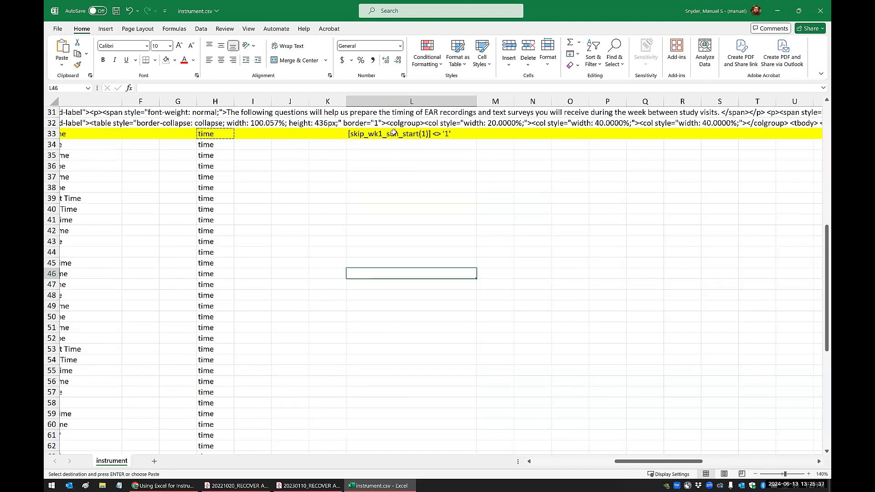
pyautogui.click(388, 154)
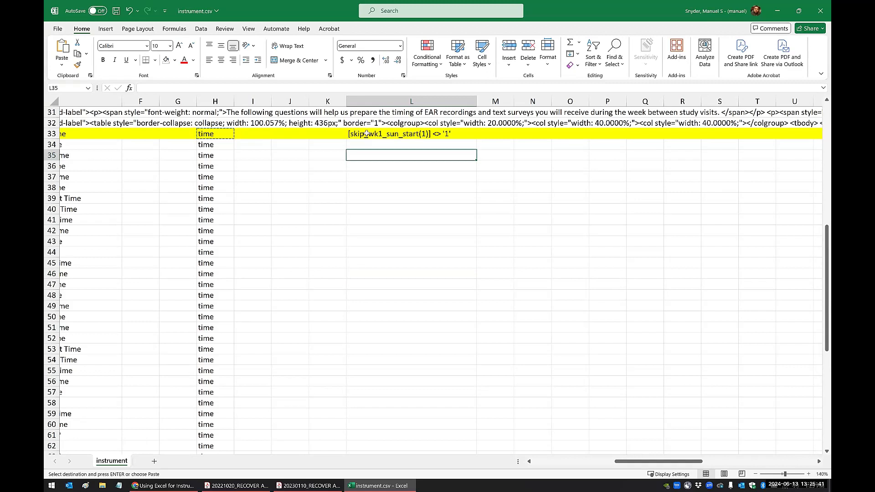
pyautogui.click(393, 143)
# Copy the wk1_sun_start branching logic from L33 into L34 as values only
pyautogui.moveTo(621, 463); pyautogui.dragTo(528, 467)
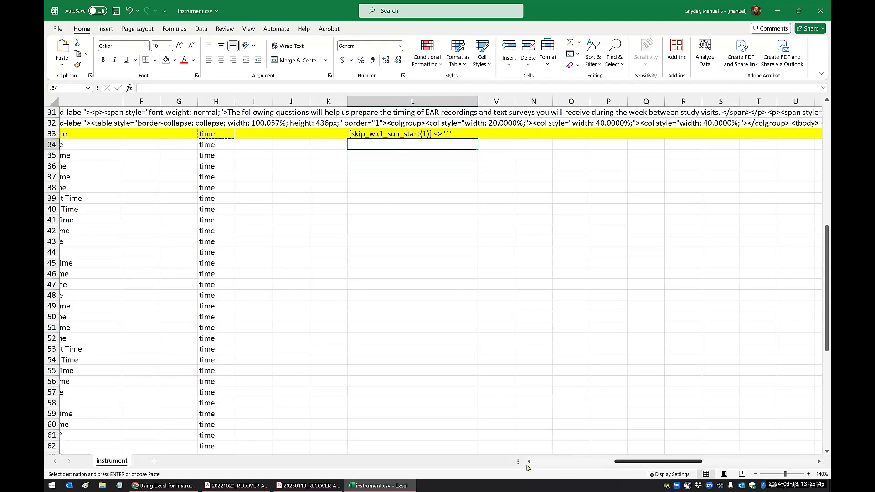
pyautogui.scroll(10, 122, 221)
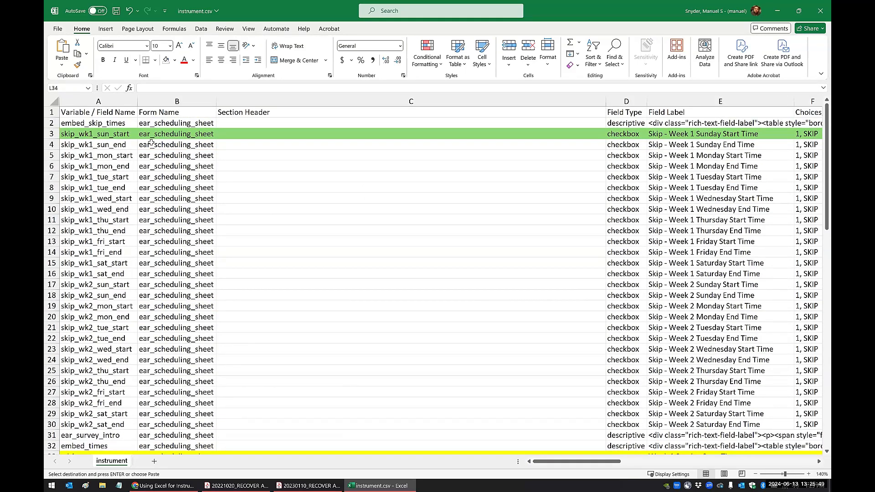
pyautogui.click(69, 144)
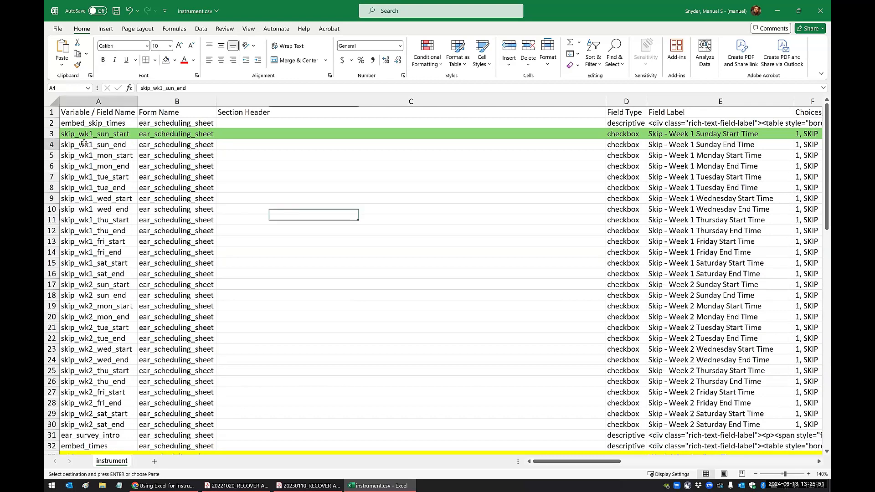
pyautogui.moveTo(566, 459); pyautogui.dragTo(652, 460)
pyautogui.scroll(-5, 578, 367)
pyautogui.scroll(-3, 578, 367)
pyautogui.click(336, 230)
pyautogui.click(335, 210)
pyautogui.click(337, 199)
pyautogui.hotkey('ctrl', 'c')
pyautogui.rightClick(335, 211)
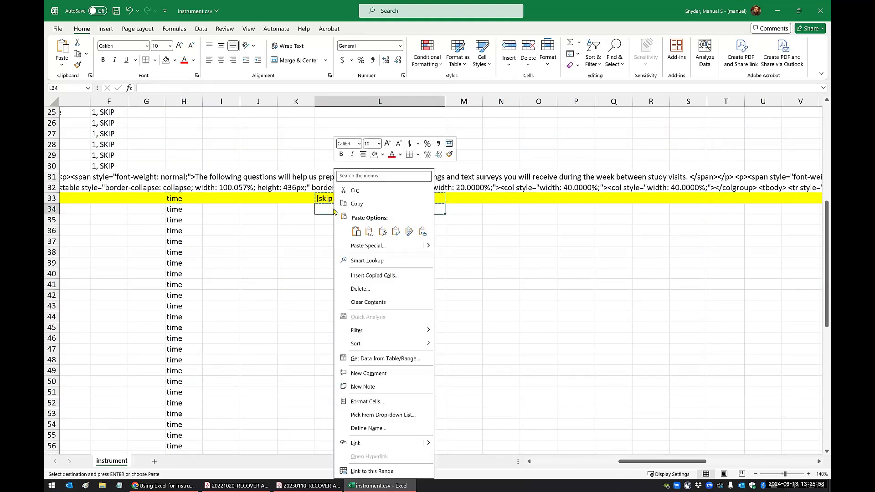
pyautogui.click(370, 232)
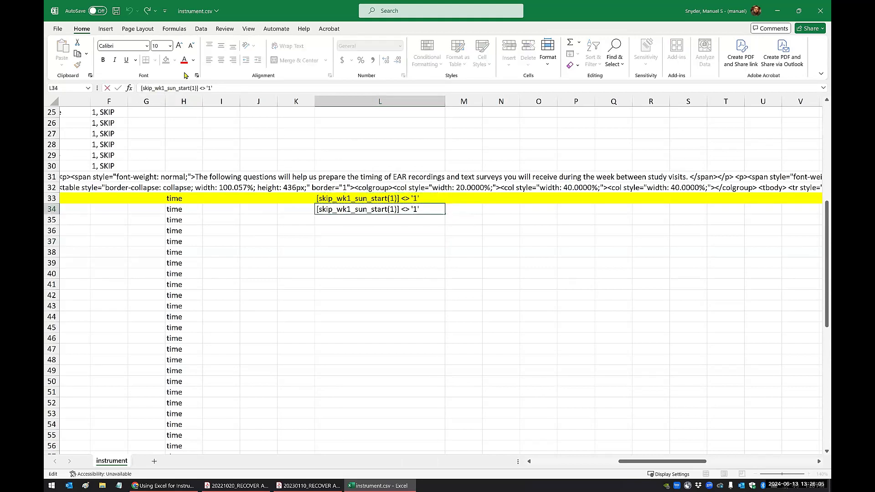
# Turn the branching logic in L34 into the formula ="[" & A4 & "(1)] <> '1'" so it references the skip field's name
pyautogui.write('="[')
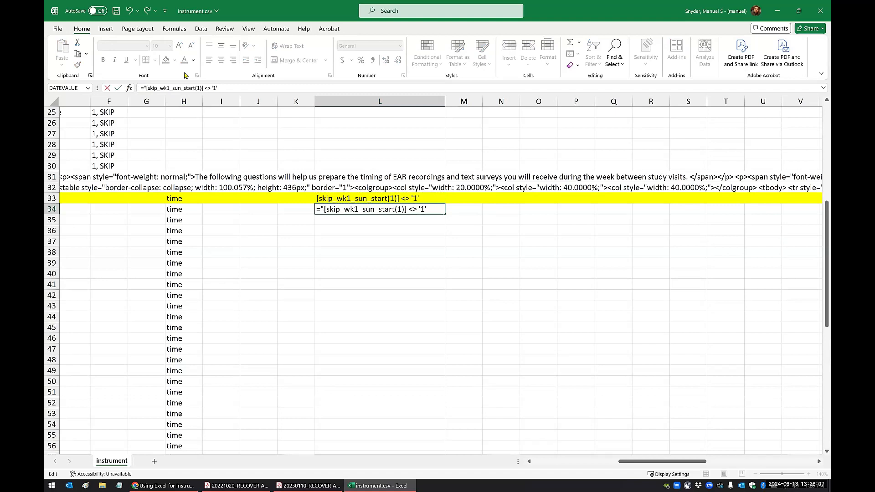
pyautogui.write('"')
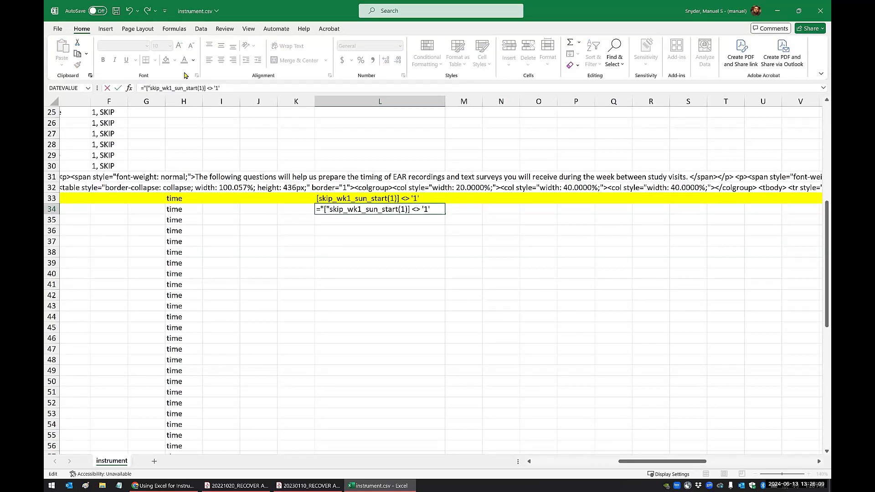
pyautogui.press('Delete')
pyautogui.press('Delete')
pyautogui.press('Delete')
pyautogui.press('Delete')
pyautogui.press('Delete')
pyautogui.press('Delete')
pyautogui.press('Delete')
pyautogui.press('Delete')
pyautogui.press('Delete')
pyautogui.press('Delete')
pyautogui.press('Delete')
pyautogui.press('Delete')
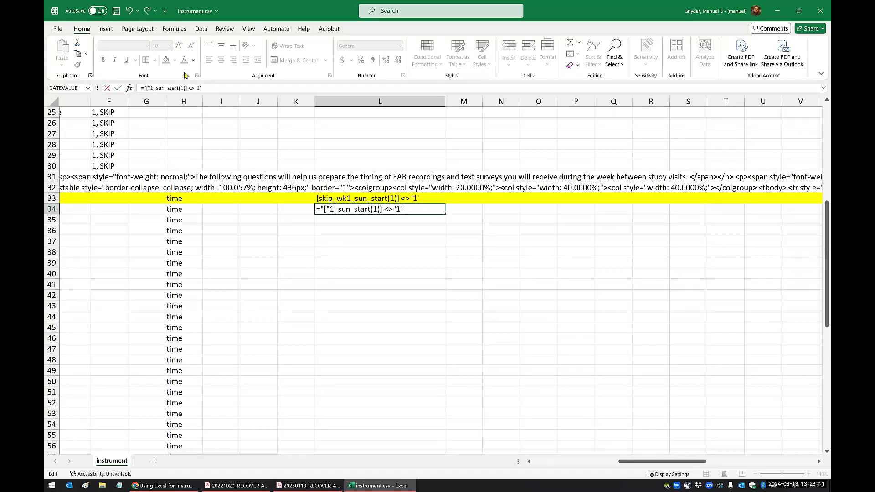
pyautogui.press('Delete')
pyautogui.press('Delete')
pyautogui.press('Delete')
pyautogui.press('Delete')
pyautogui.press('Delete')
pyautogui.press('Delete')
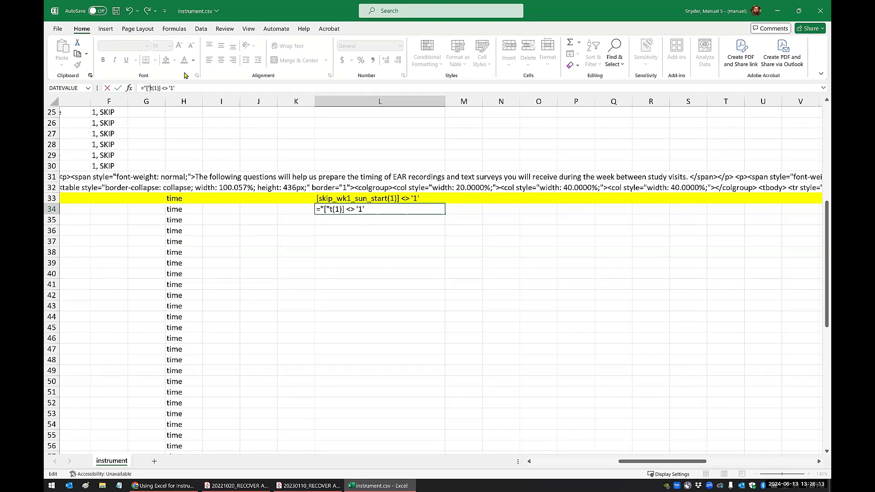
pyautogui.write('& A4 &')
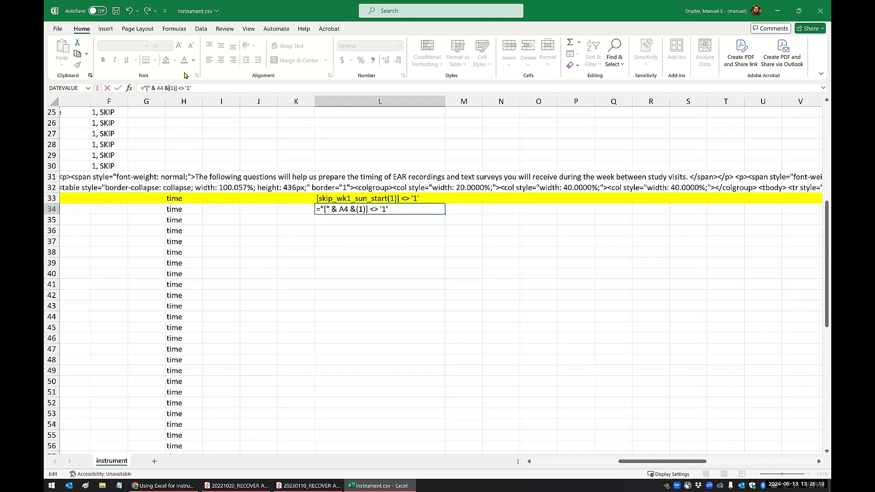
pyautogui.write(' "')
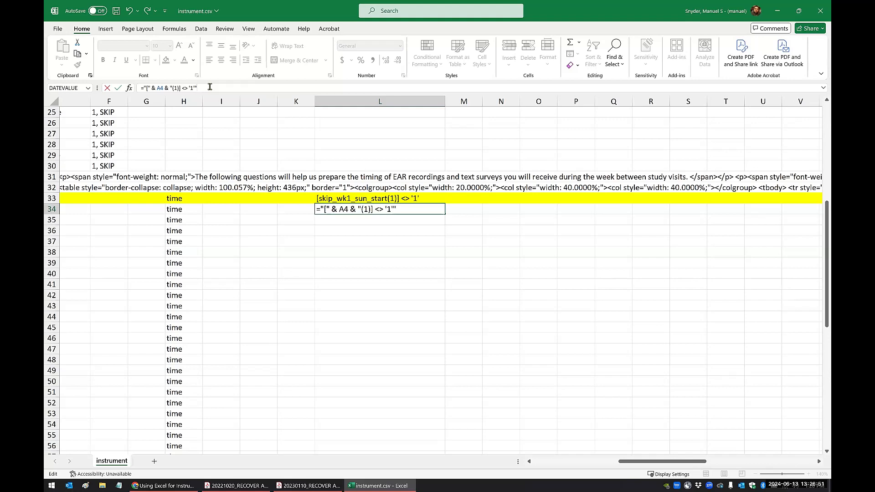
pyautogui.press('Return')
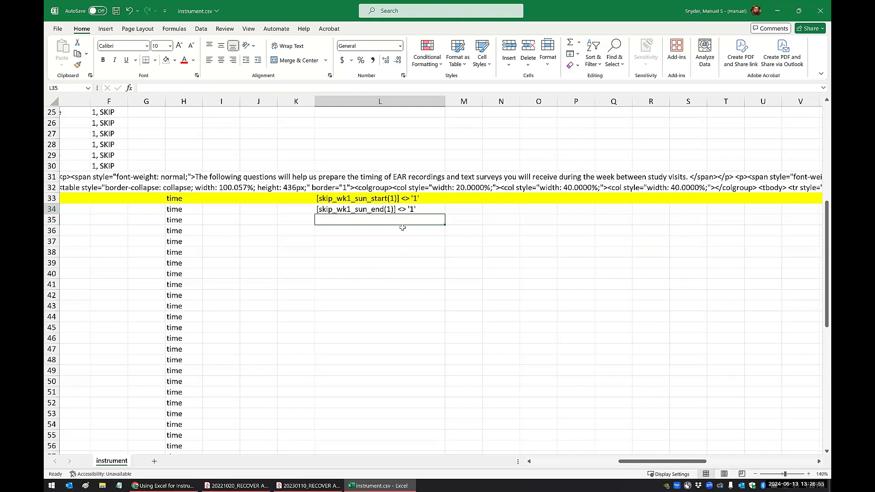
# Fill the branching logic formula in L34 down through L63
pyautogui.click(369, 209)
pyautogui.click(356, 262)
pyautogui.scroll(-3, 344, 157)
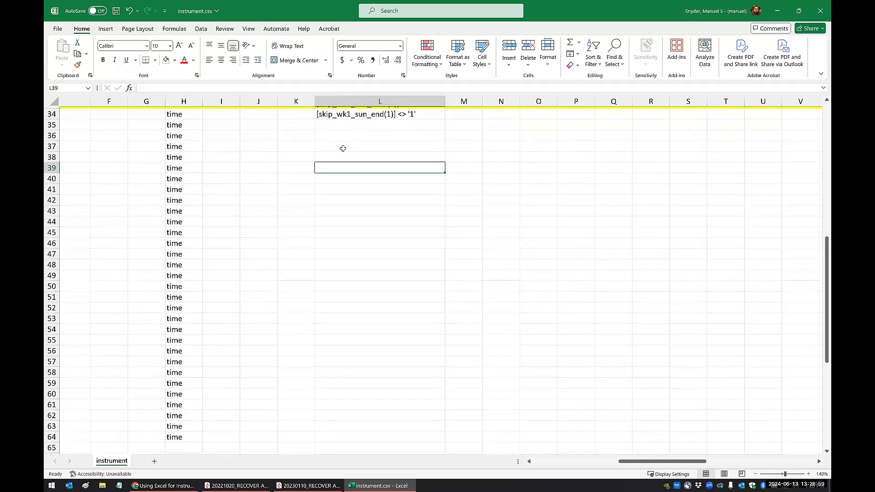
pyautogui.moveTo(339, 115); pyautogui.dragTo(351, 425)
pyautogui.hotkey('ctrl', 'd')
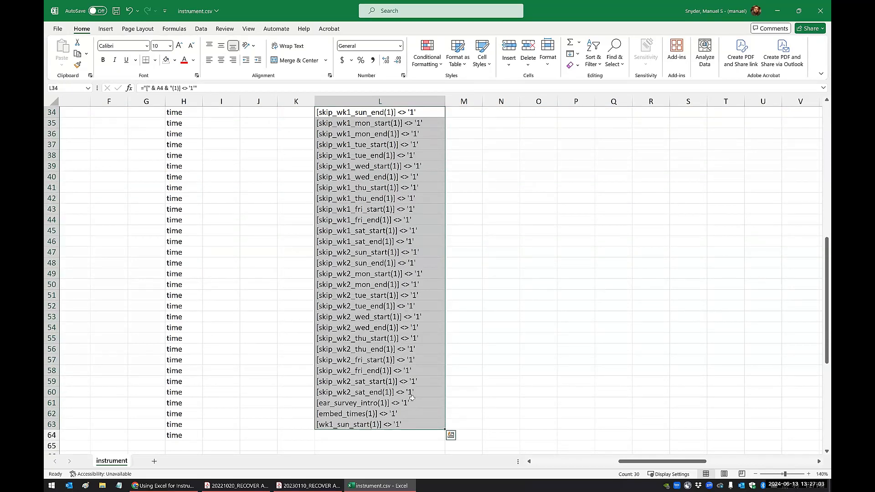
# Clear the surplus branching logic in L61:L63, below the Week 2 Saturday End Time row
pyautogui.scroll(-1, 367, 409)
pyautogui.click(367, 407)
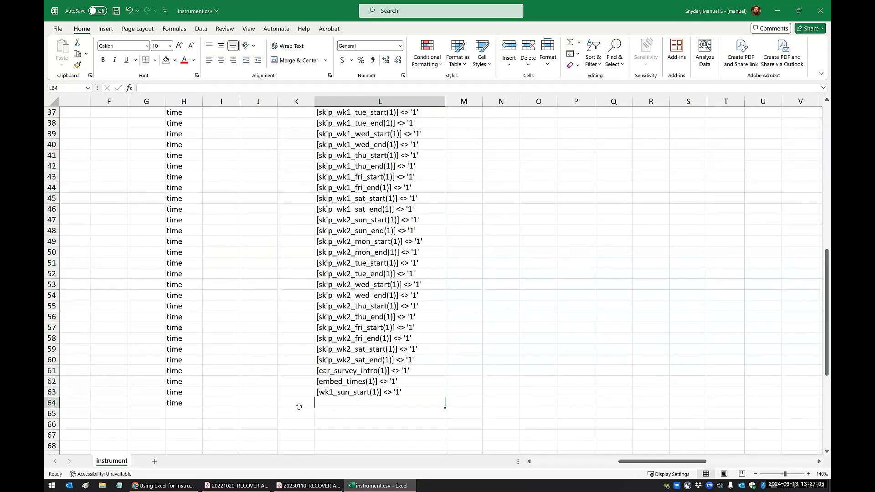
pyautogui.moveTo(338, 371); pyautogui.dragTo(340, 397)
pyautogui.press('Delete')
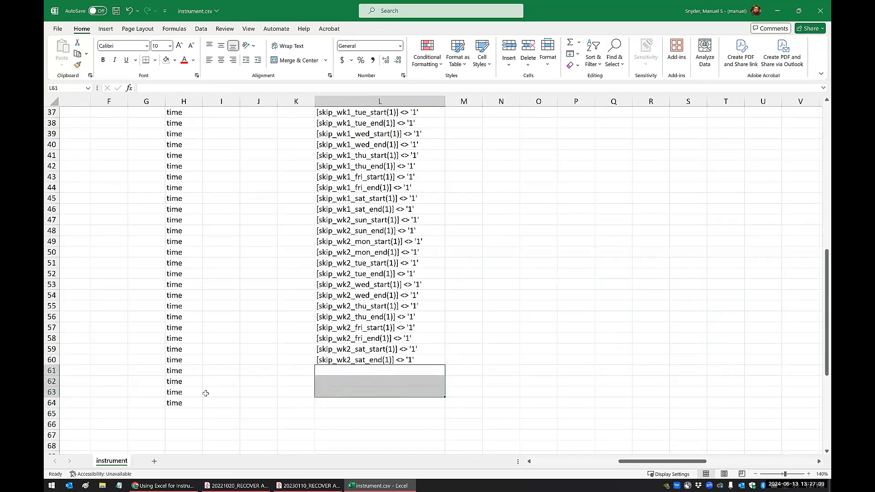
# Compare the time fields' labels and branching logic in rows 33 to 60 with the skip fields' variable names
pyautogui.click(52, 360)
pyautogui.moveTo(657, 462); pyautogui.dragTo(650, 462)
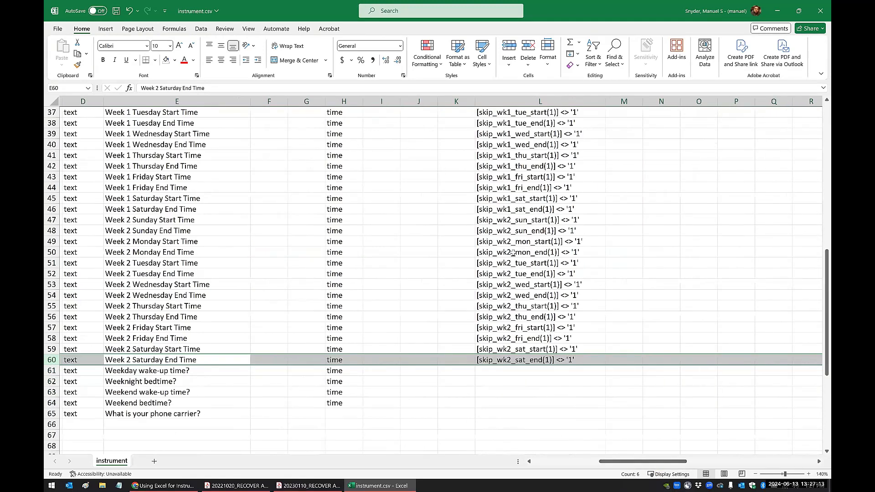
pyautogui.scroll(2, 525, 194)
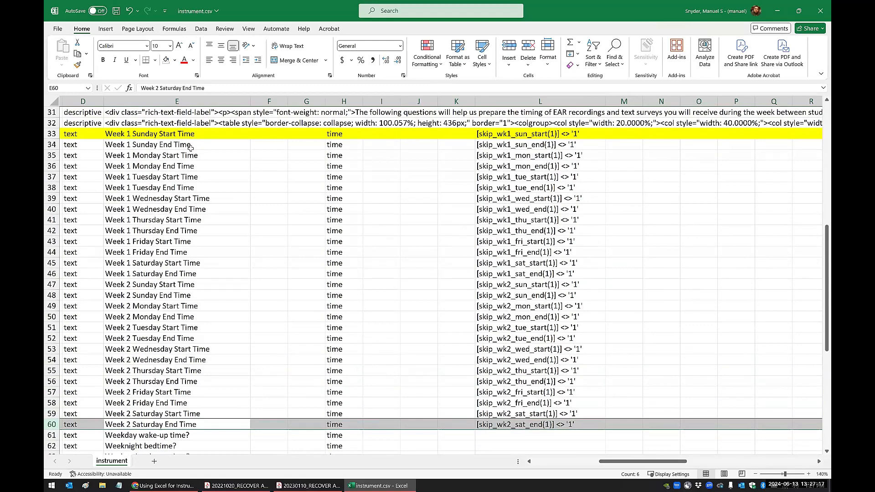
pyautogui.scroll(2, 169, 187)
pyautogui.scroll(6, 167, 193)
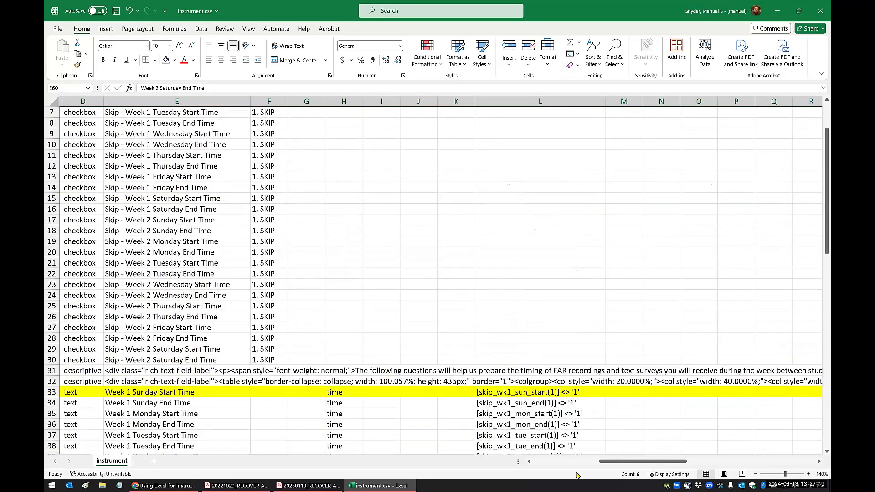
pyautogui.moveTo(606, 462); pyautogui.dragTo(523, 467)
pyautogui.scroll(2, 81, 178)
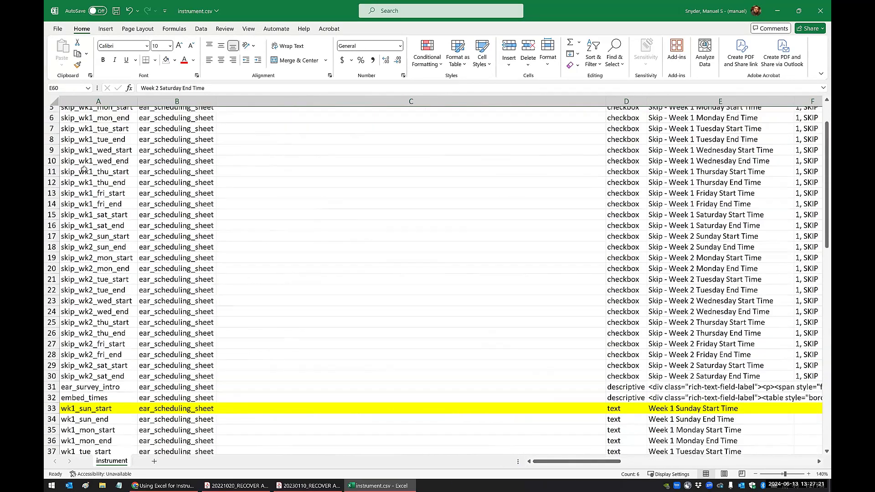
pyautogui.moveTo(537, 464); pyautogui.dragTo(606, 462)
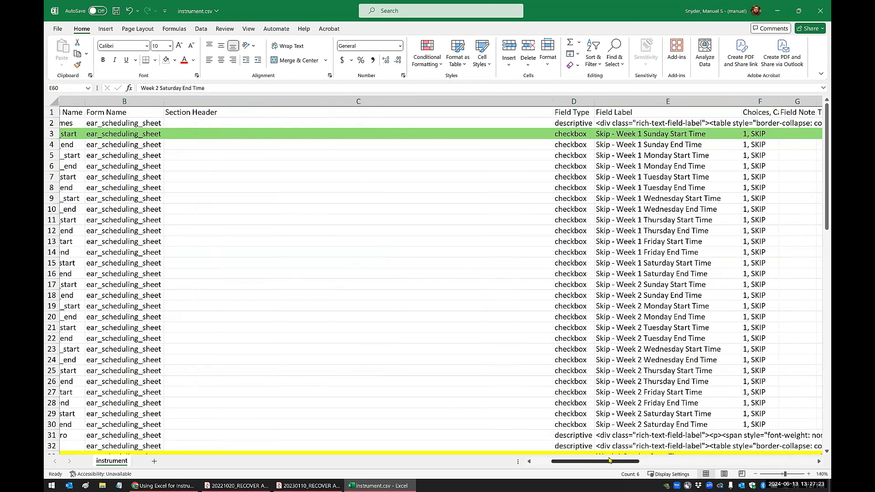
# Replace the branching logic formulas in L34:L60 with their values
pyautogui.scroll(-1, 408, 353)
pyautogui.scroll(-11, 408, 352)
pyautogui.scroll(1, 408, 353)
pyautogui.click(419, 306)
pyautogui.moveTo(460, 144); pyautogui.dragTo(461, 425)
pyautogui.hotkey('ctrl', 'c')
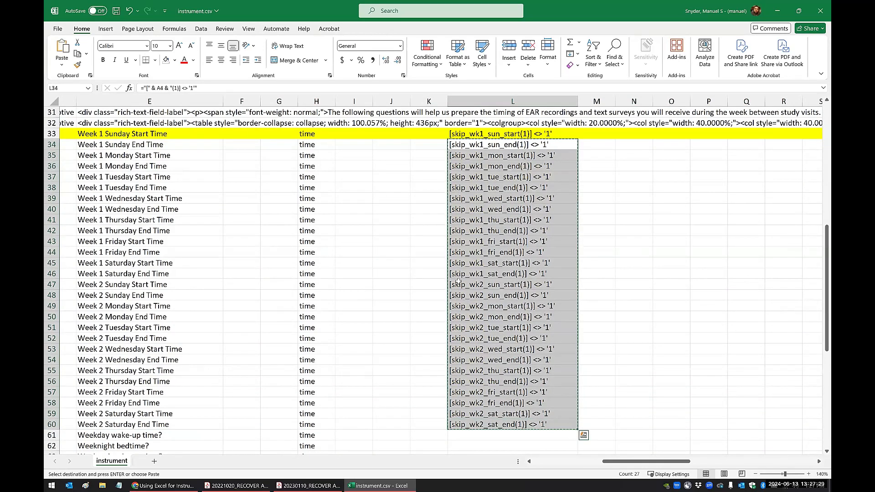
pyautogui.rightClick(459, 282)
pyautogui.click(495, 231)
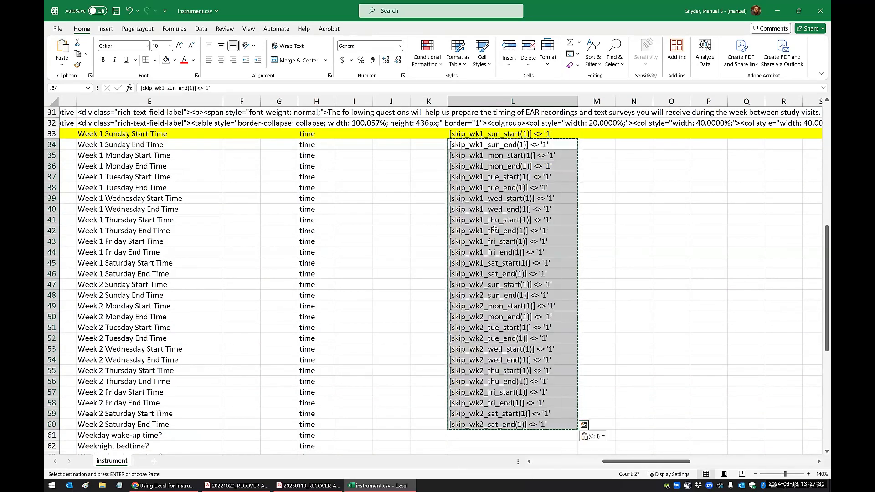
# Review the sheet's remaining columns and all its rows, including the non-weekly fields in rows 61 to 65
pyautogui.click(611, 263)
pyautogui.click(634, 338)
pyautogui.scroll(-4, 609, 350)
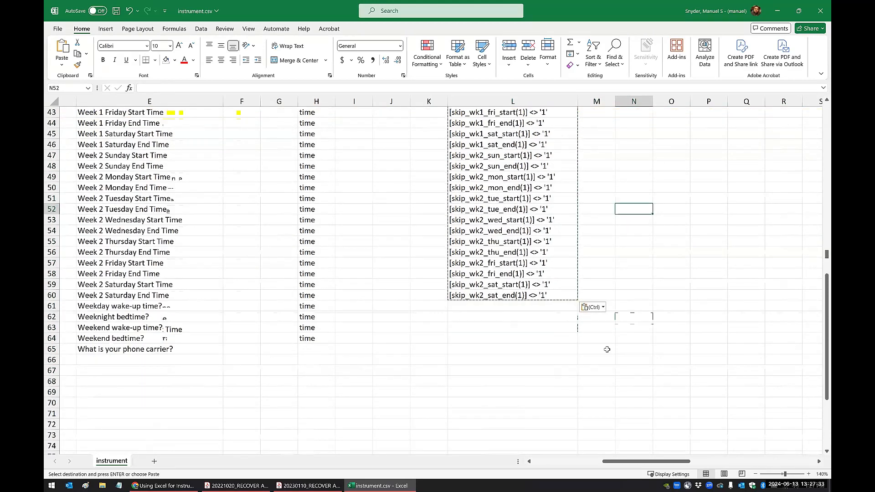
pyautogui.click(548, 360)
pyautogui.moveTo(630, 462); pyautogui.dragTo(650, 461)
pyautogui.scroll(6, 449, 320)
pyautogui.scroll(-2, 431, 298)
pyautogui.click(682, 381)
pyautogui.moveTo(651, 465); pyautogui.dragTo(551, 463)
pyautogui.scroll(-2, 274, 320)
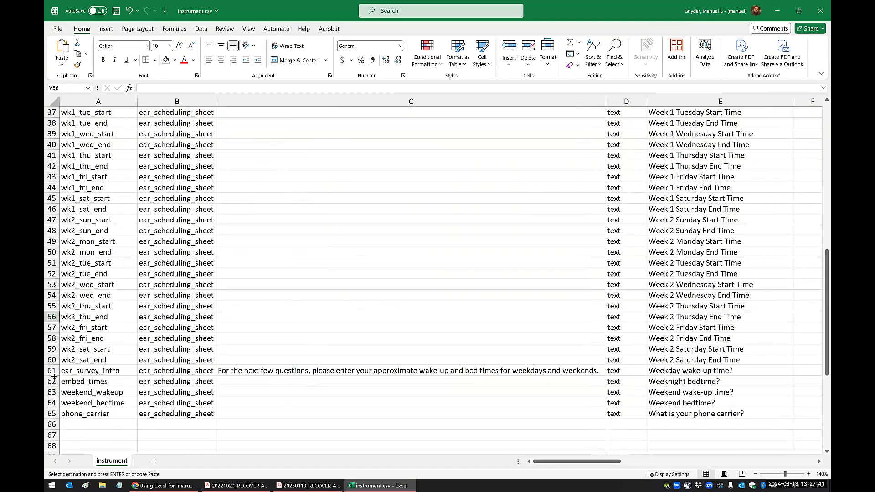
pyautogui.moveTo(53, 372); pyautogui.dragTo(53, 414)
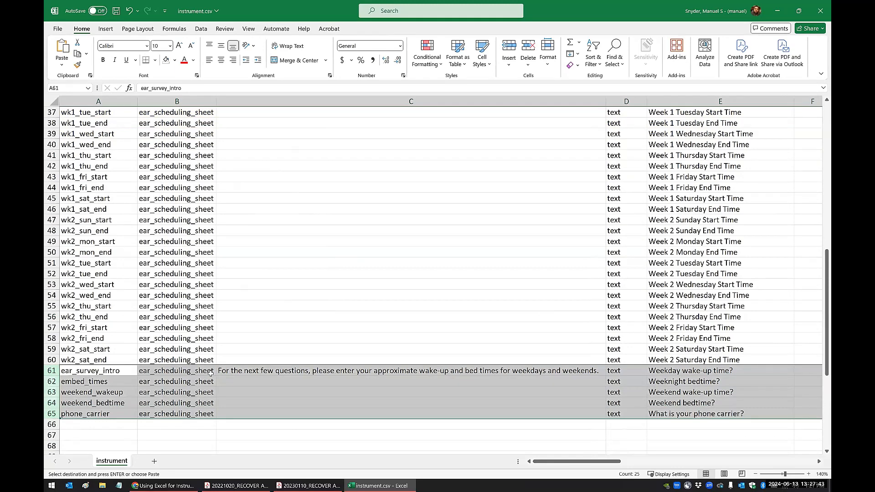
pyautogui.scroll(2, 184, 309)
pyautogui.scroll(2, 195, 331)
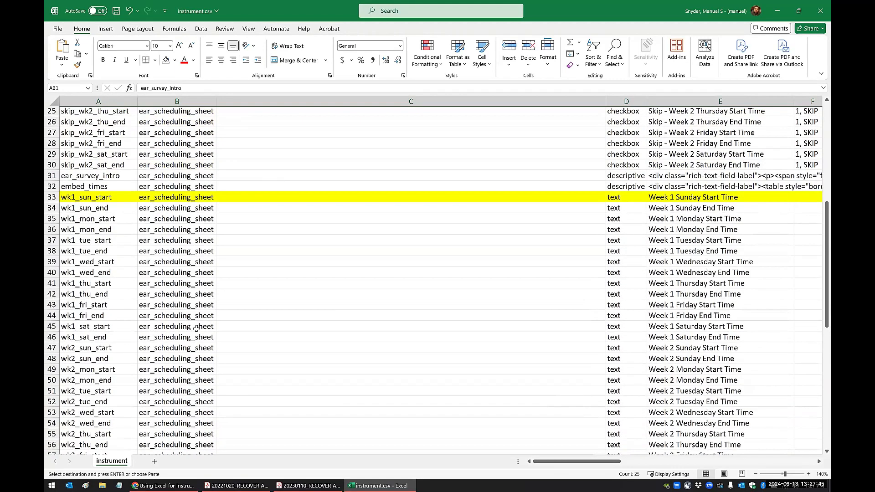
pyautogui.scroll(8, 196, 328)
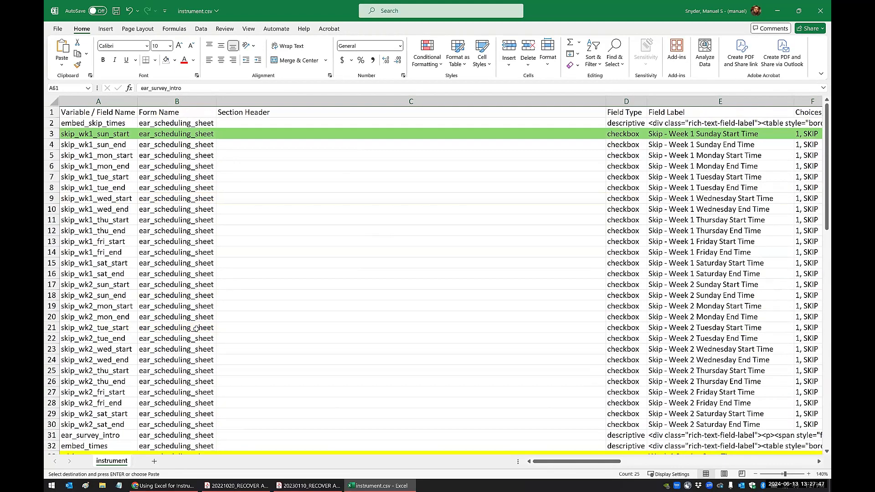
# Copy the embed_skip_times HTML field label from E2 and paste it into a blank Notepad document
pyautogui.click(680, 123)
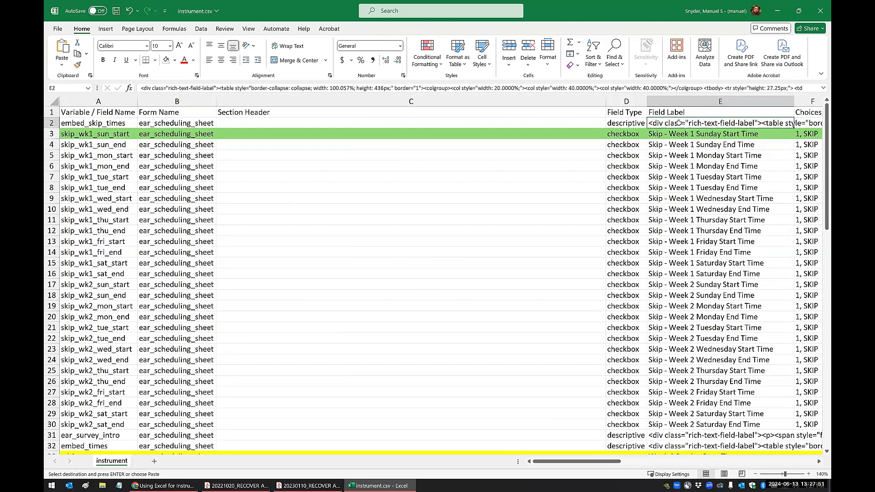
pyautogui.click(119, 486)
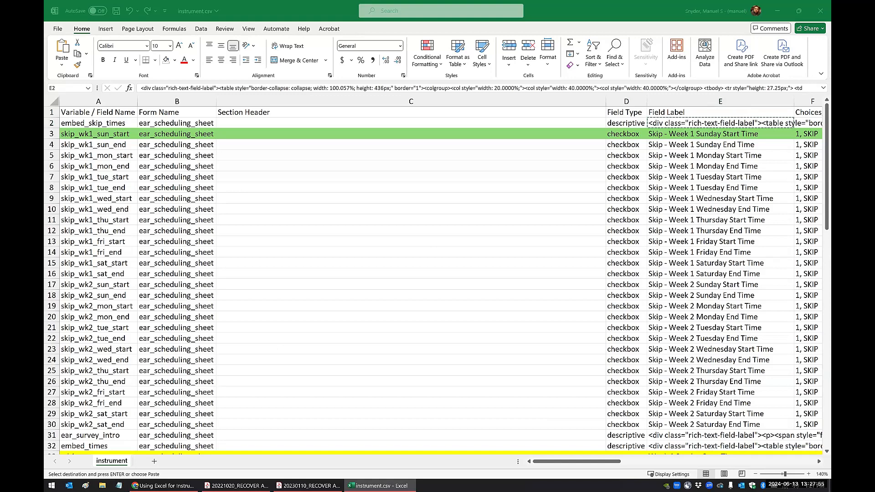
pyautogui.hotkey('ctrl', 'v')
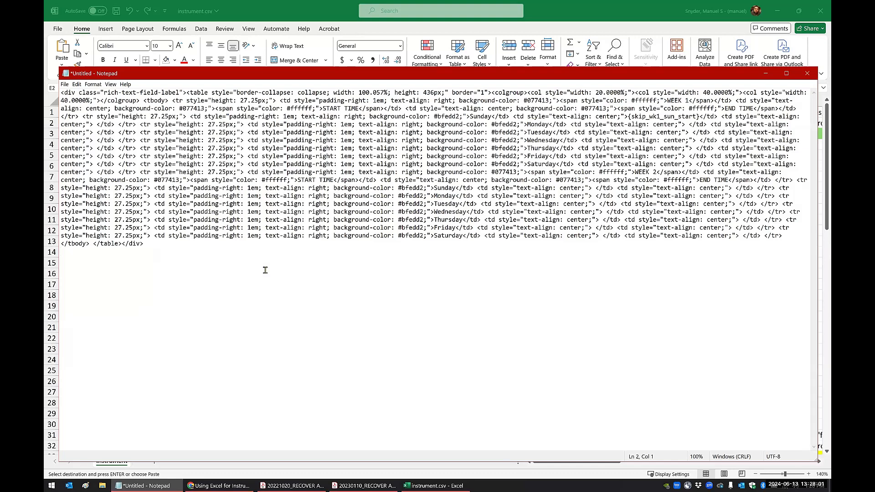
# Search the Notepad text for an opening curly brace, and close the document without saving it
pyautogui.hotkey('ctrl', 'f')
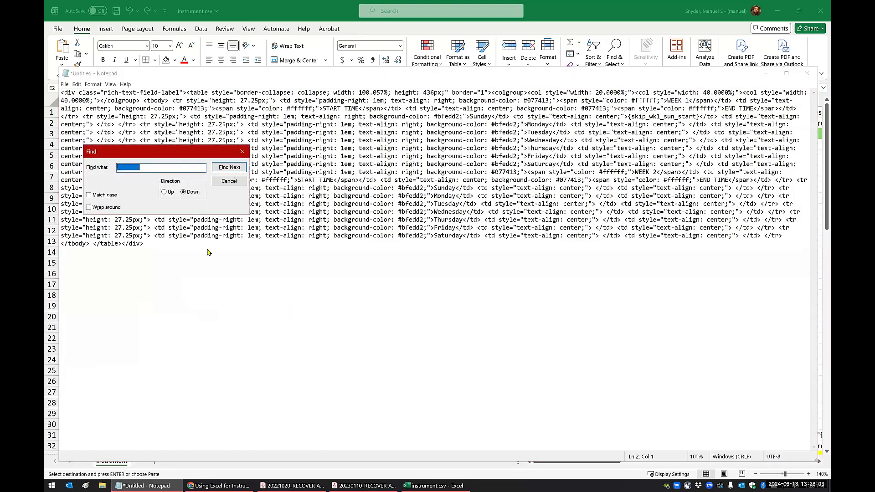
pyautogui.write('{')
pyautogui.click(229, 167)
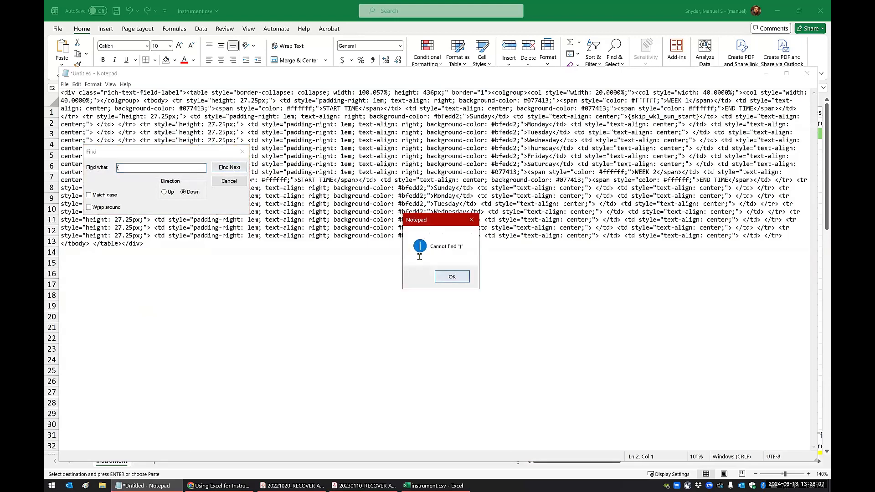
pyautogui.click(452, 277)
pyautogui.press('Escape')
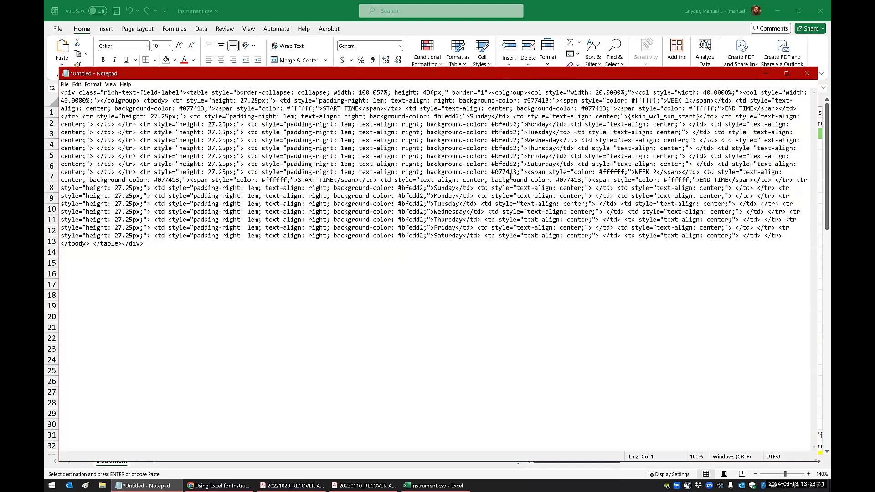
pyautogui.click(807, 74)
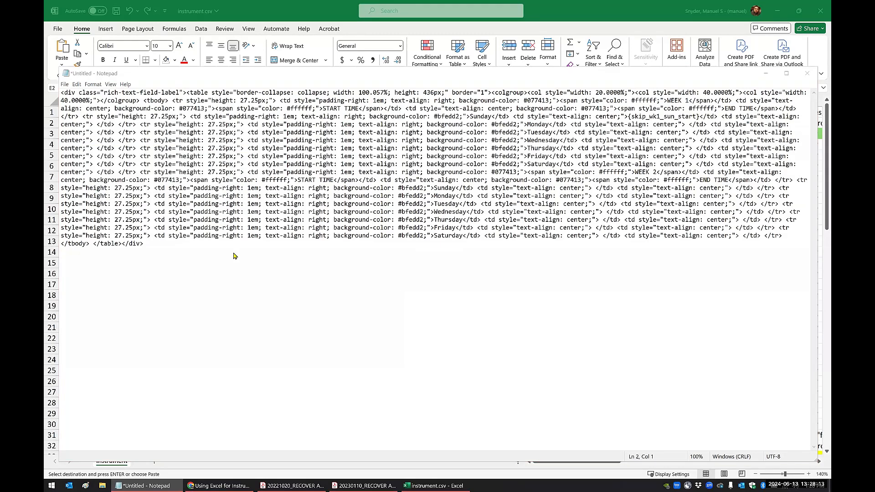
pyautogui.click(446, 246)
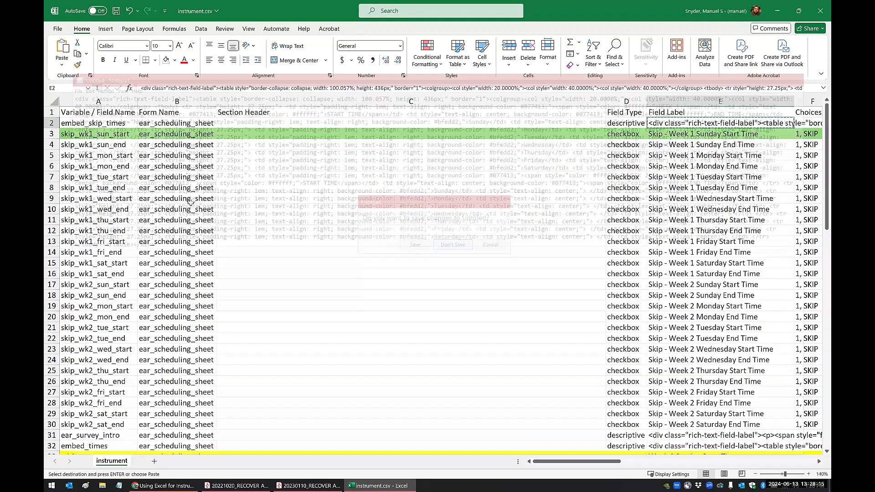
# Clear the copy selection and examine the embed_skip_times HTML label in E2 in the expanded formula bar
pyautogui.click(165, 122)
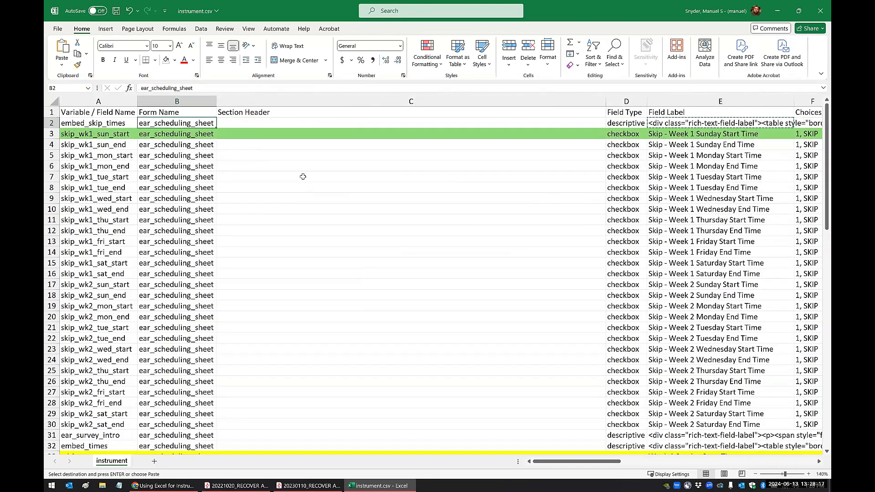
pyautogui.press('Escape')
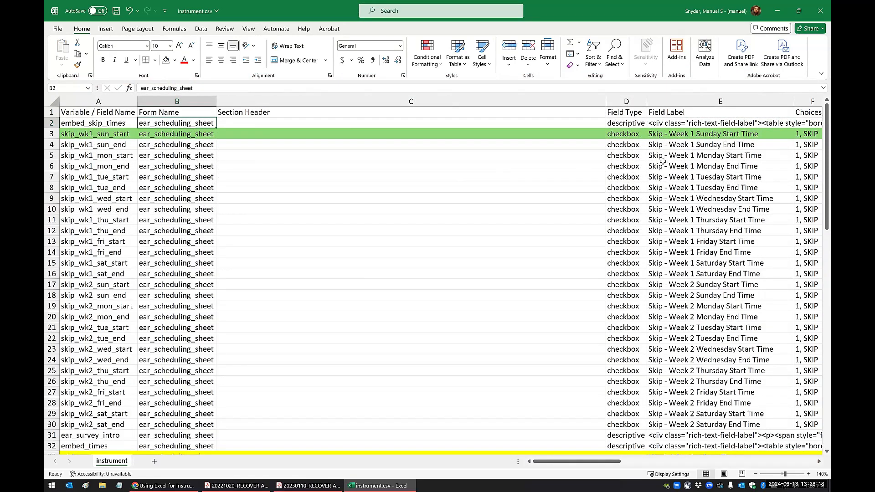
pyautogui.click(683, 122)
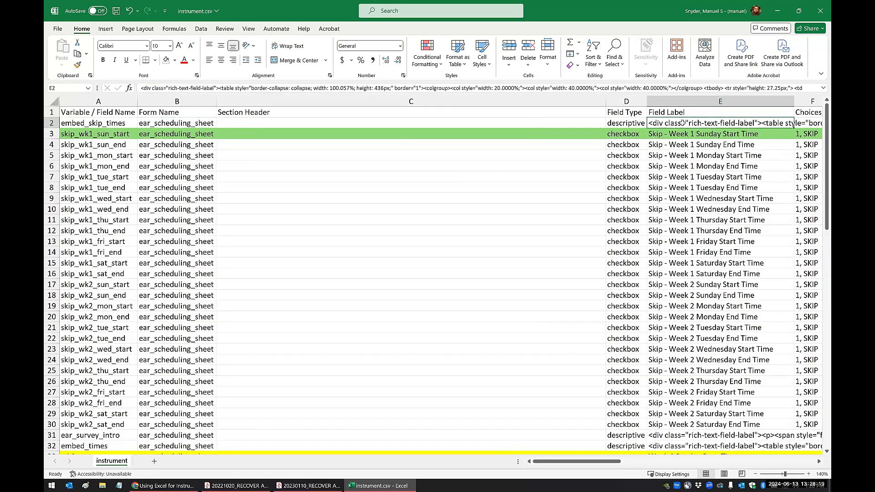
pyautogui.click(823, 88)
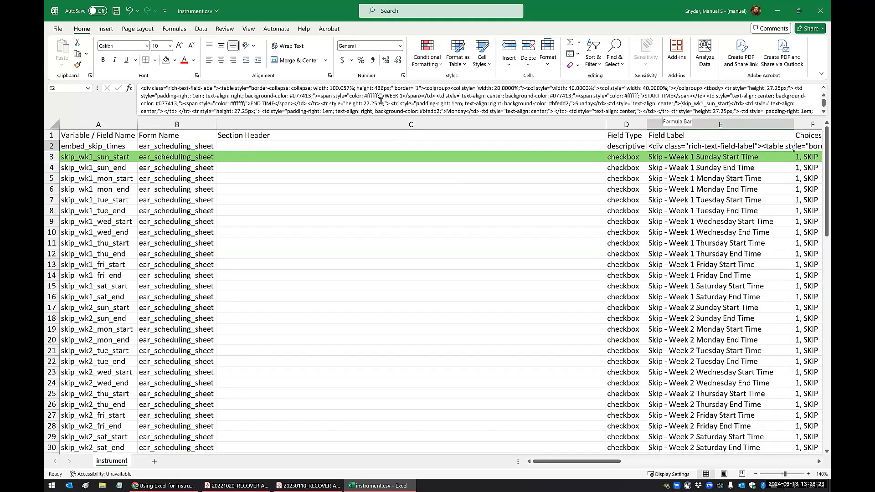
pyautogui.click(822, 90)
pyautogui.click(582, 242)
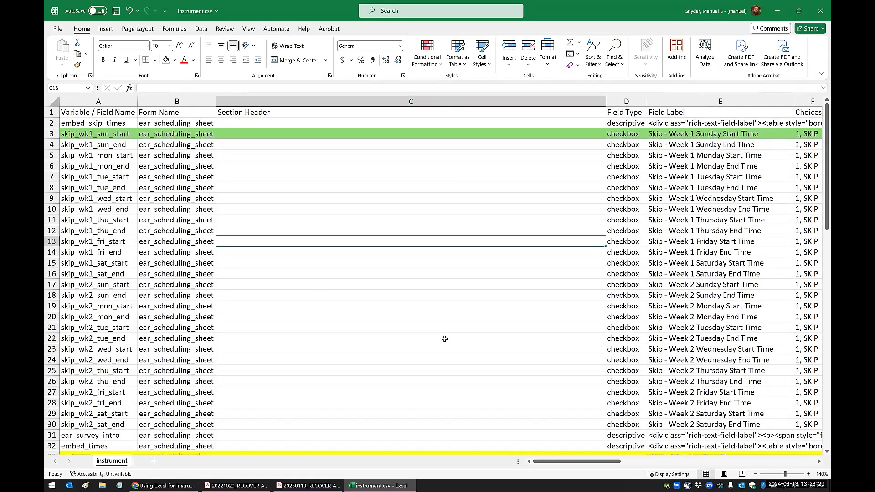
# Save instrument.csv, check its last rows, and close the workbook
pyautogui.scroll(-1, 206, 260)
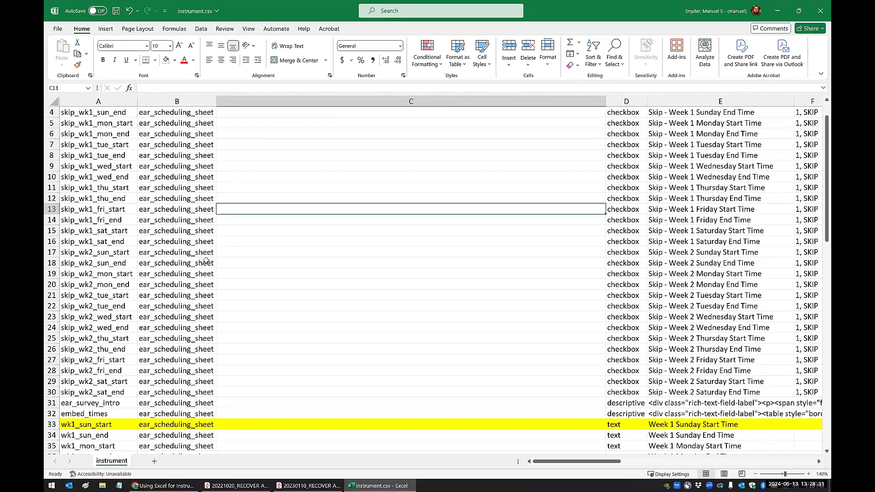
pyautogui.hotkey('ctrl', 's')
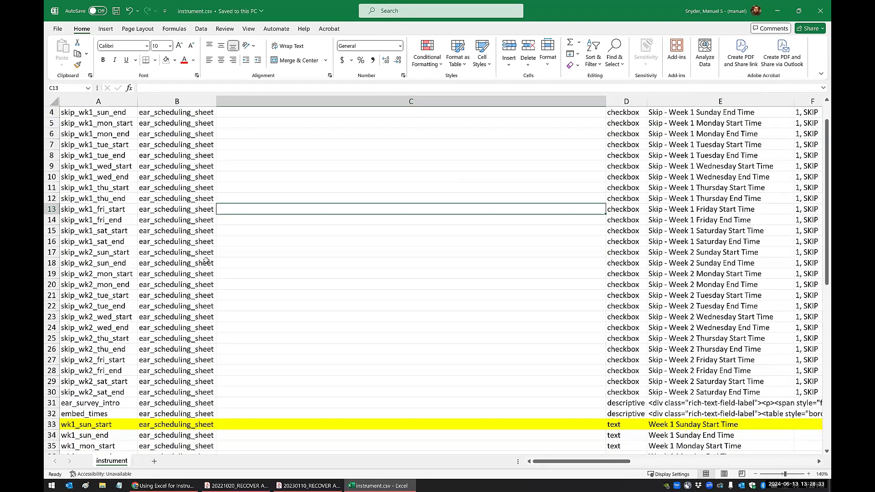
pyautogui.scroll(1, 276, 314)
pyautogui.scroll(-15, 276, 314)
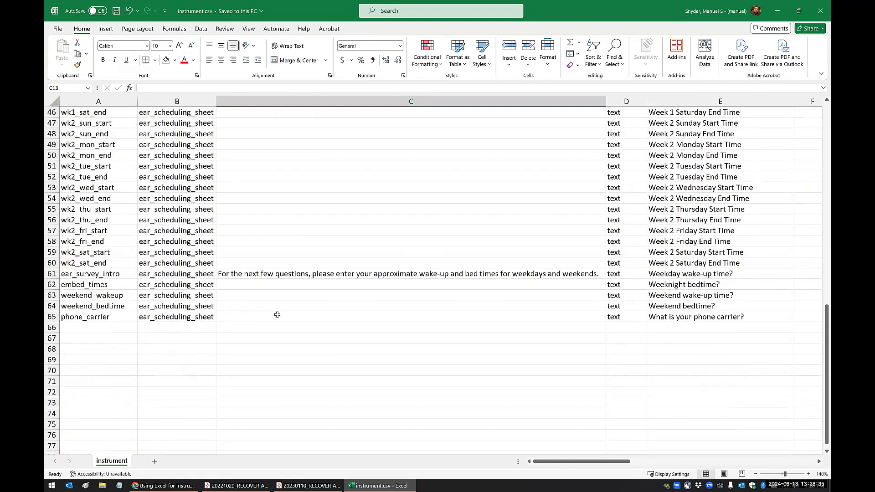
pyautogui.click(819, 11)
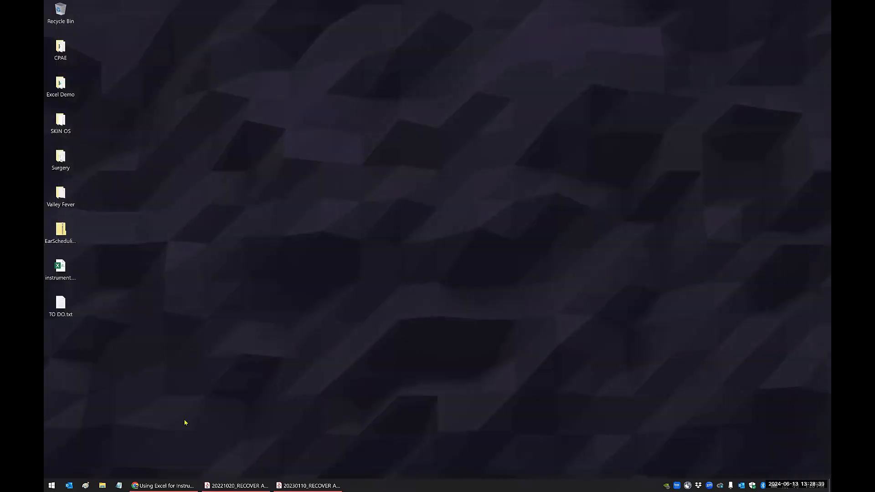
# Copy instrument.csv from the desktop into the EarSchedulingSheet ZIP file, replacing the existing copy
pyautogui.click(162, 486)
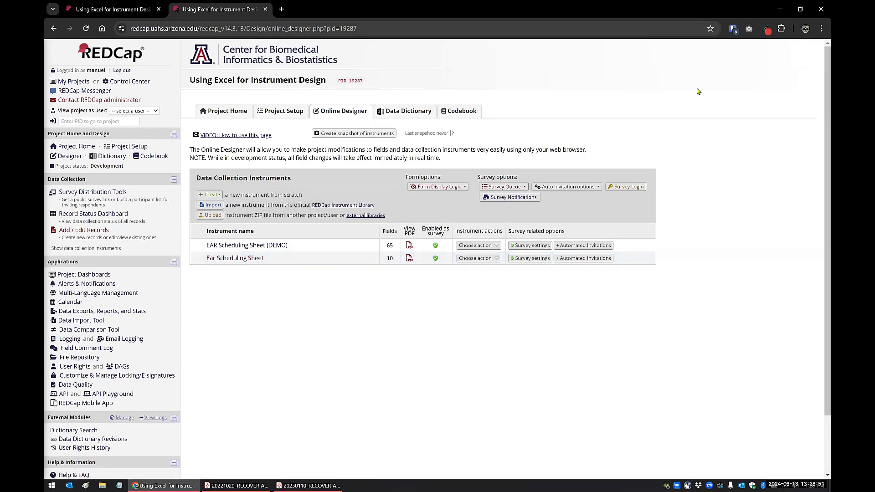
pyautogui.click(780, 9)
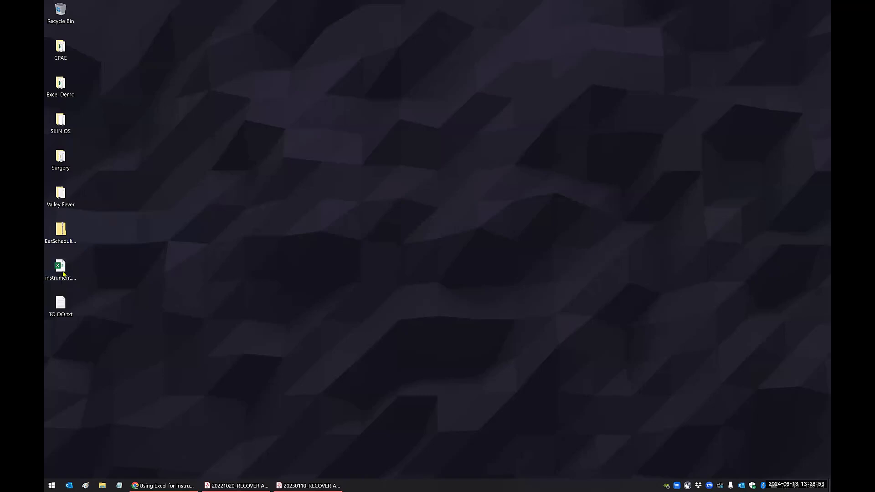
pyautogui.moveTo(66, 270); pyautogui.dragTo(67, 235)
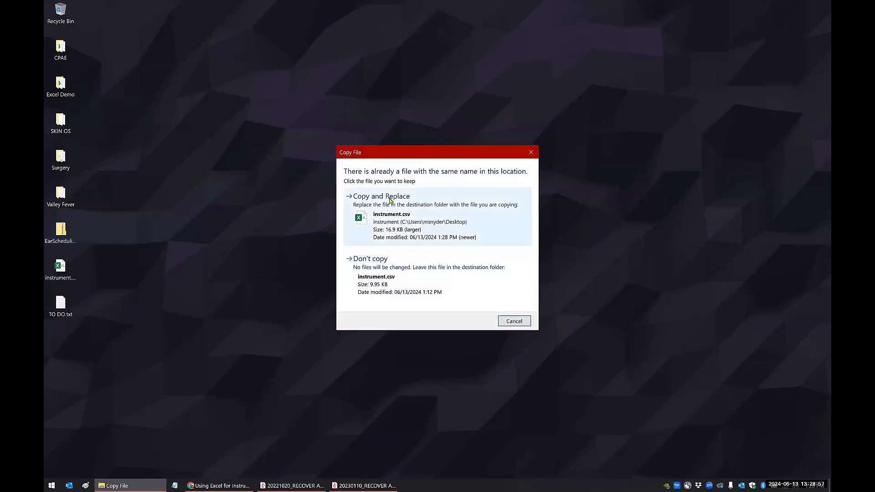
pyautogui.click(390, 202)
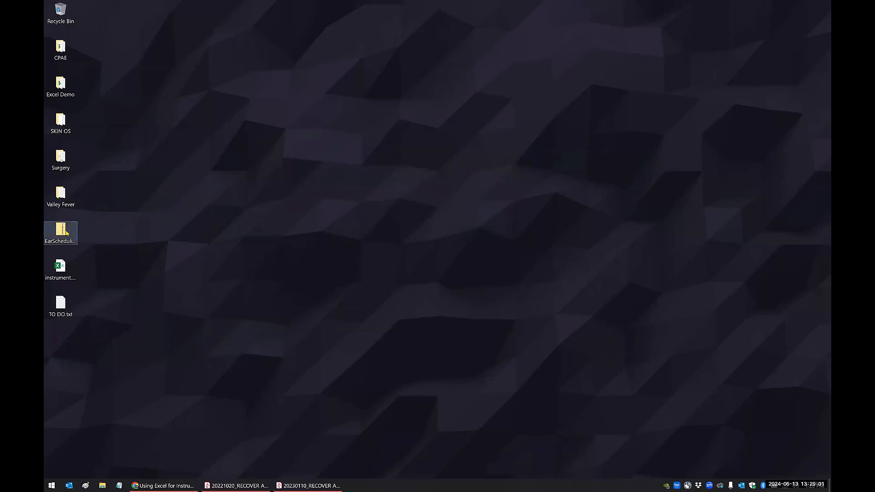
# Switch to the REDCap Online Designer, create a snapshot of the instruments, and check it in the project revision history
pyautogui.click(164, 486)
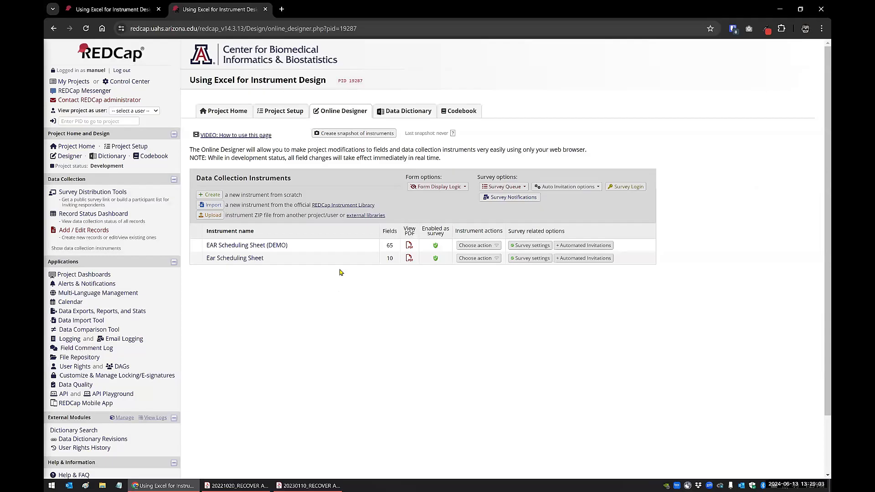
pyautogui.click(355, 134)
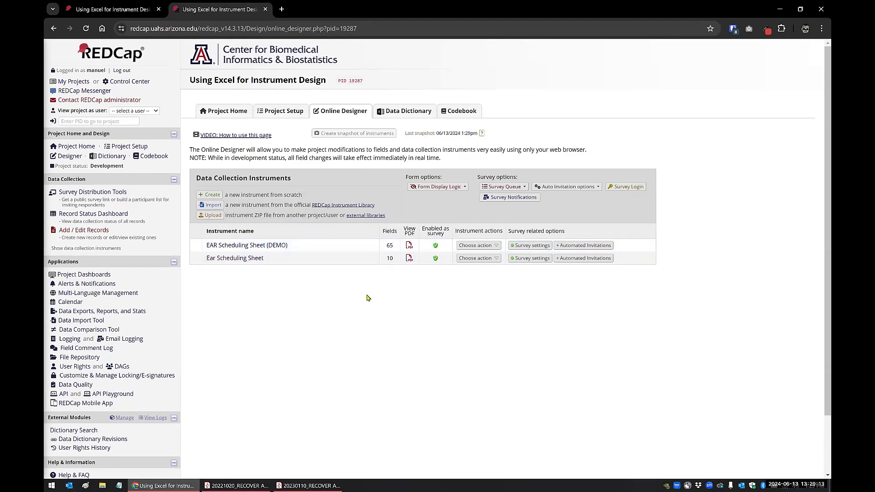
pyautogui.click(454, 134)
pyautogui.click(378, 207)
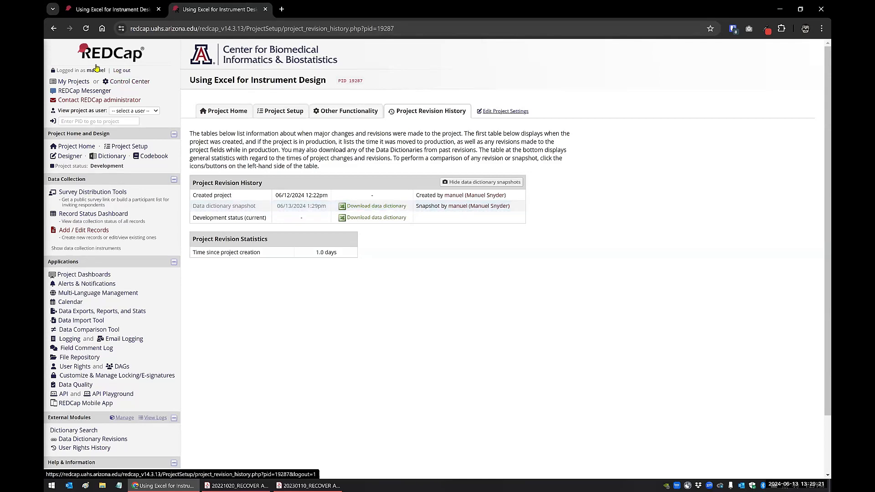
pyautogui.click(53, 28)
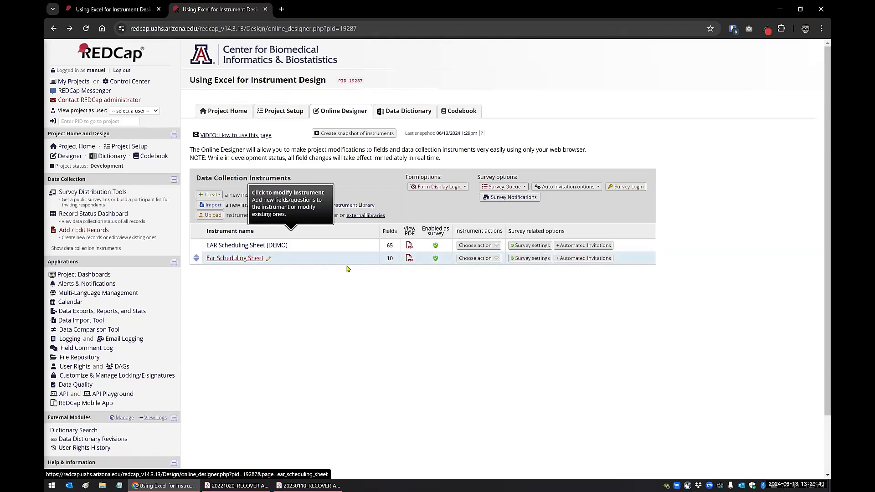
# Delete the Ear Scheduling Sheet instrument from the project, keeping the DEMO instrument
pyautogui.click(462, 259)
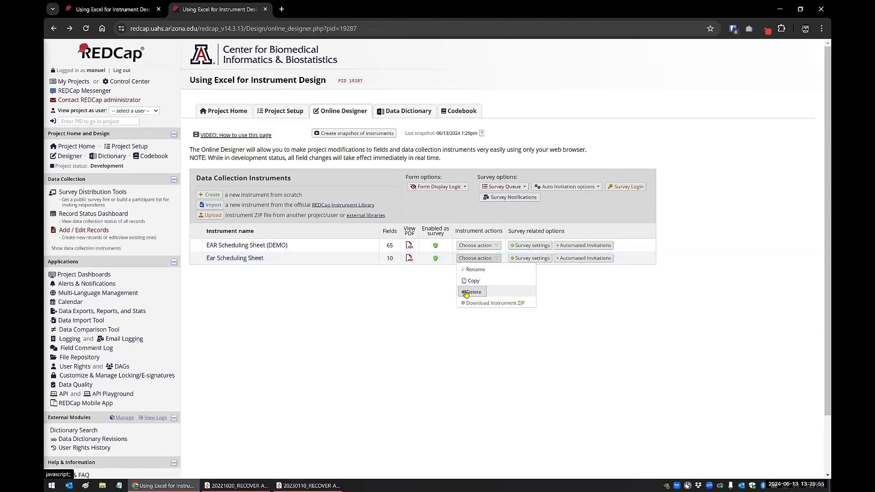
pyautogui.click(466, 293)
pyautogui.click(463, 282)
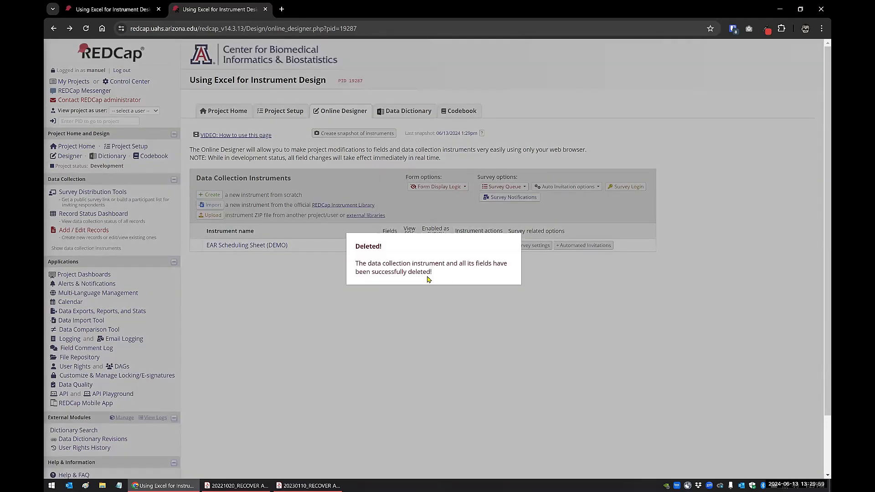
# Try to upload EarSchedulingSheet_2024-06-13_1312.zip from the desktop as an instrument ZIP
pyautogui.click(212, 216)
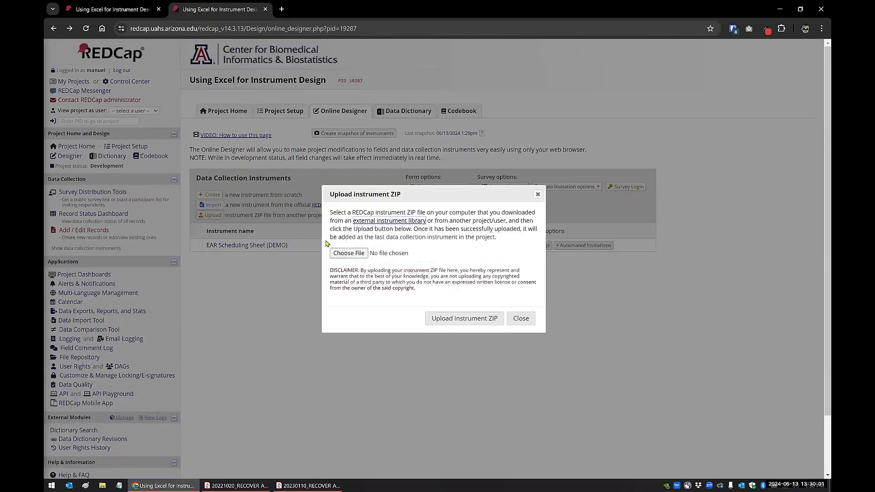
pyautogui.click(340, 252)
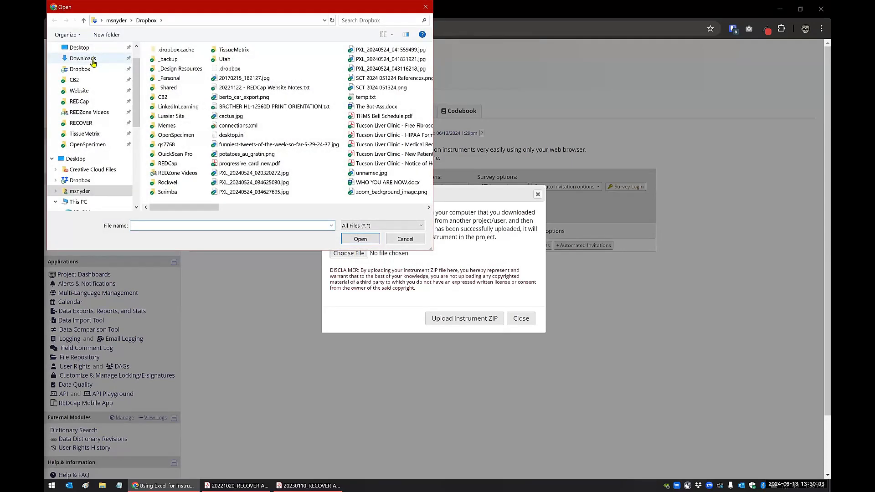
pyautogui.click(76, 47)
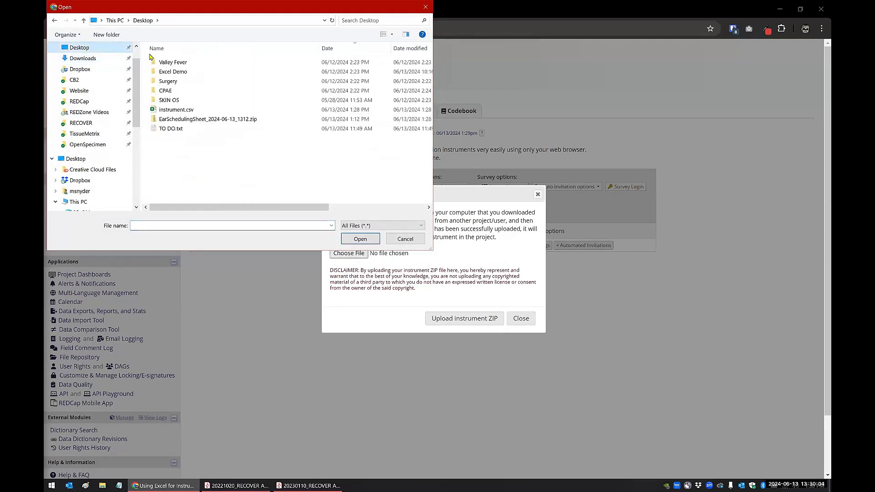
pyautogui.click(183, 119)
pyautogui.click(360, 239)
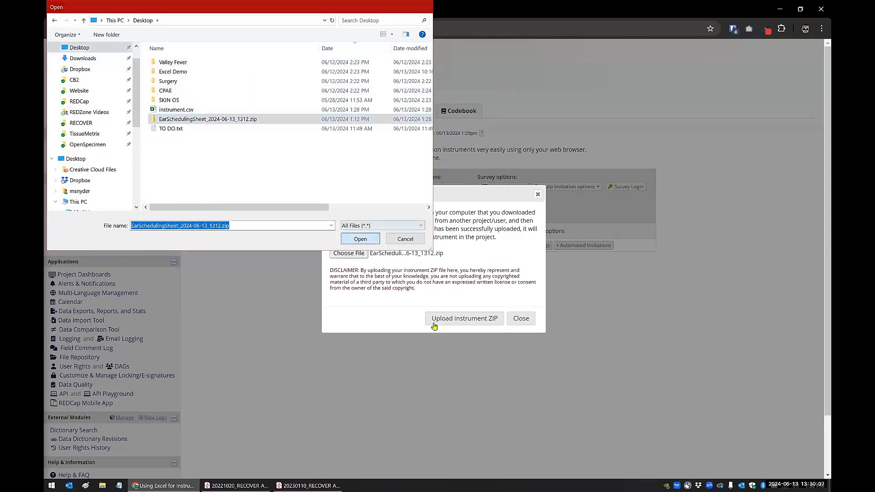
pyautogui.click(440, 320)
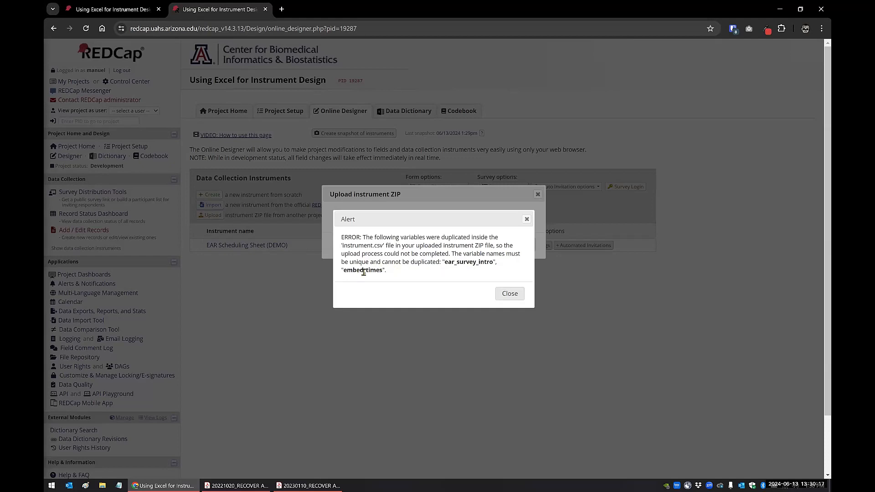
pyautogui.click(510, 294)
pyautogui.click(519, 248)
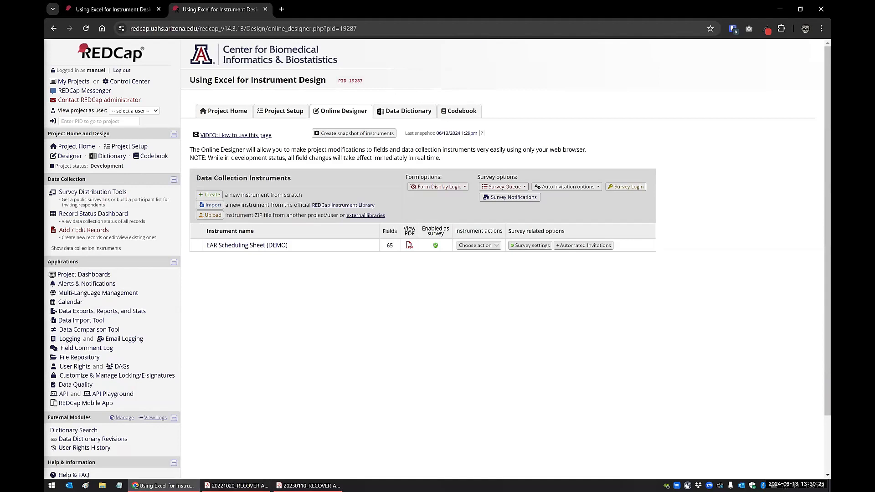
# Reopen instrument.csv from the desktop in a maximized Excel window, zoom to 130%, and autofit columns A and B
pyautogui.click(780, 9)
pyautogui.click(67, 274)
pyautogui.doubleClick(67, 274)
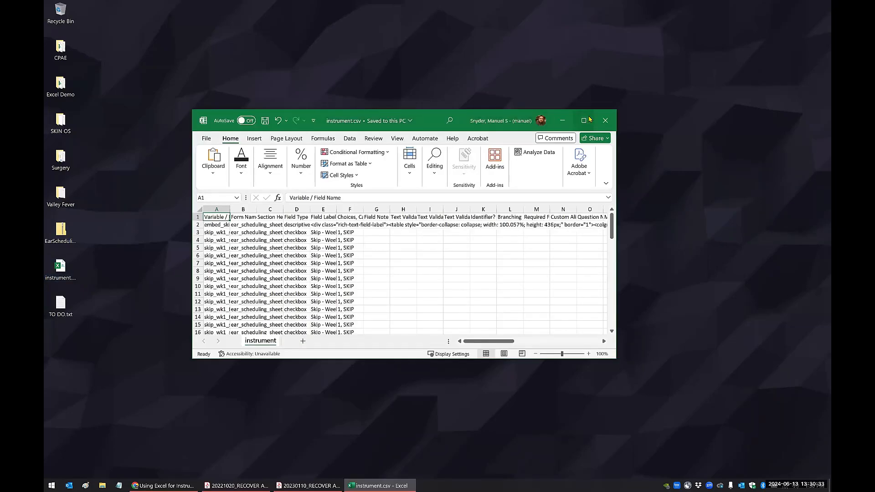
pyautogui.click(586, 120)
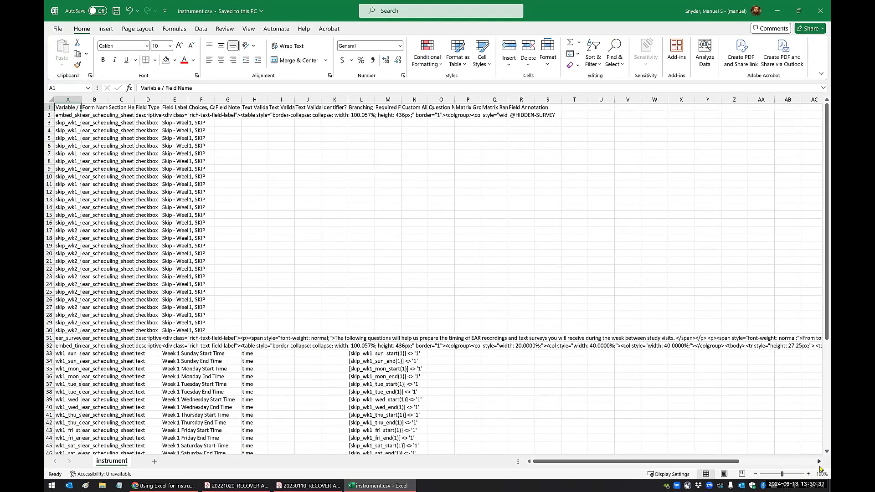
pyautogui.click(809, 474)
pyautogui.click(809, 474)
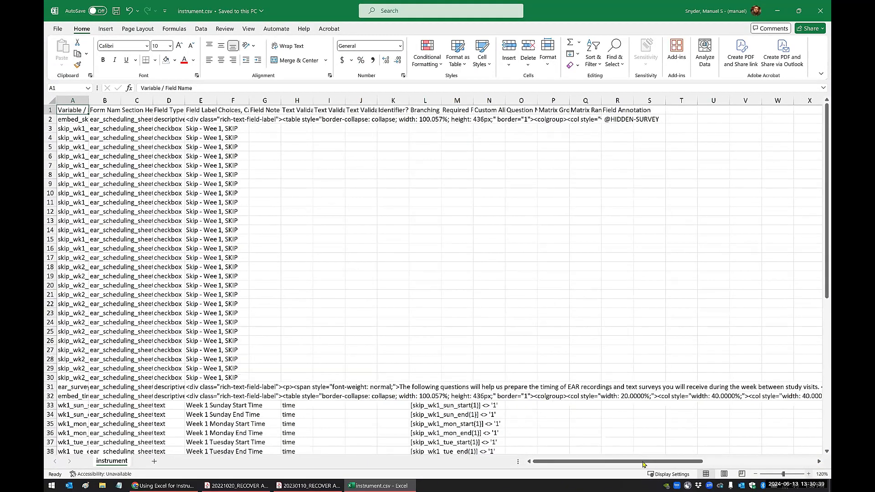
pyautogui.click(809, 474)
pyautogui.moveTo(75, 100); pyautogui.dragTo(110, 100)
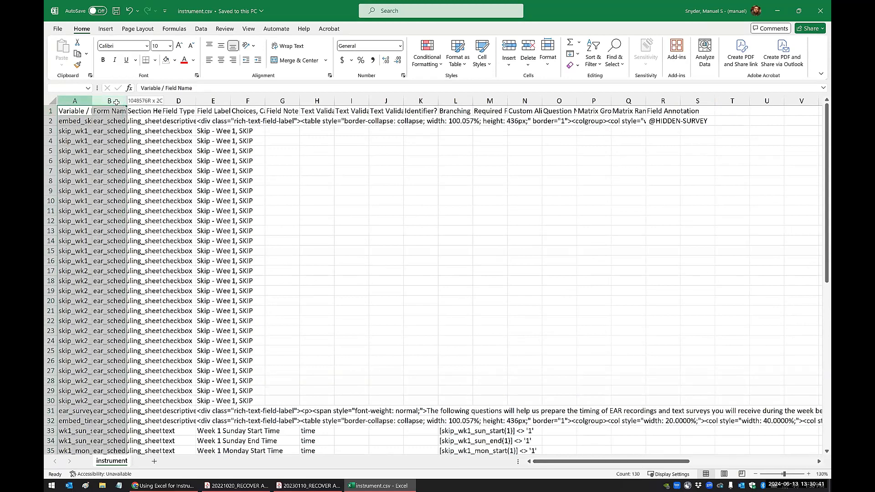
pyautogui.doubleClick(120, 100)
pyautogui.click(121, 171)
# Check column A for repeated ear_survey_intro and embed_times variable names, and select rows 31 and 32
pyautogui.scroll(-4, 117, 250)
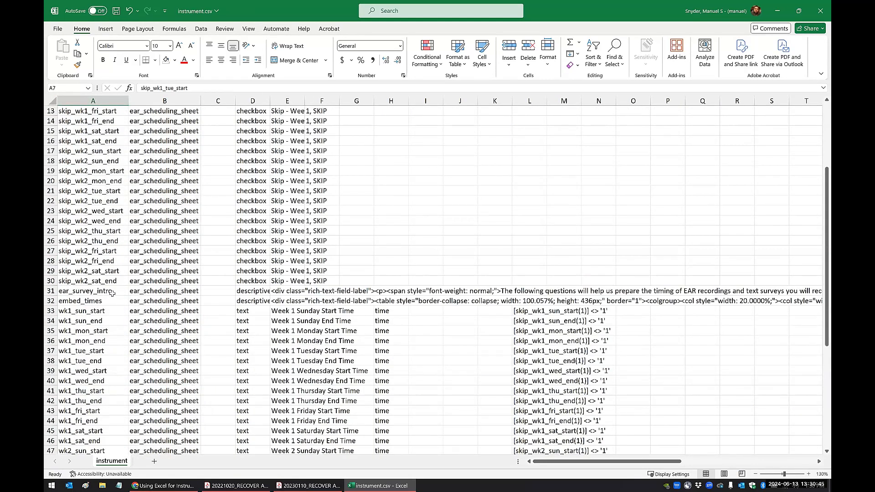
pyautogui.scroll(-8, 113, 293)
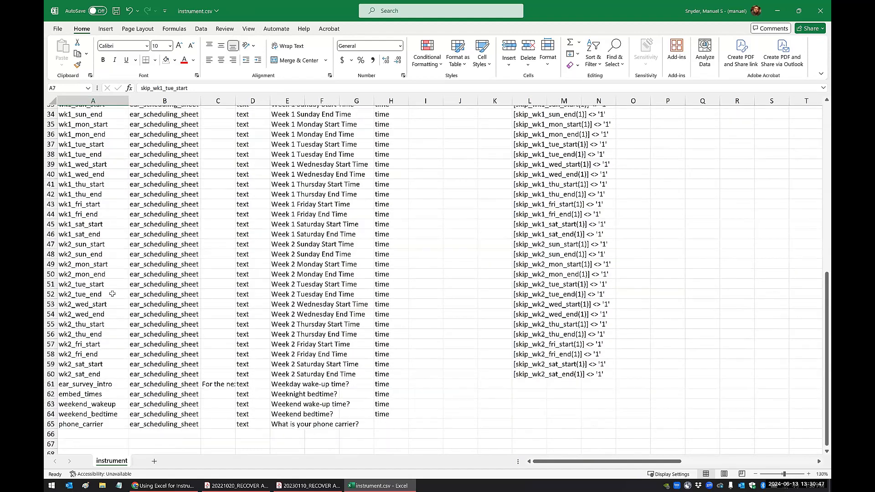
pyautogui.scroll(3, 112, 293)
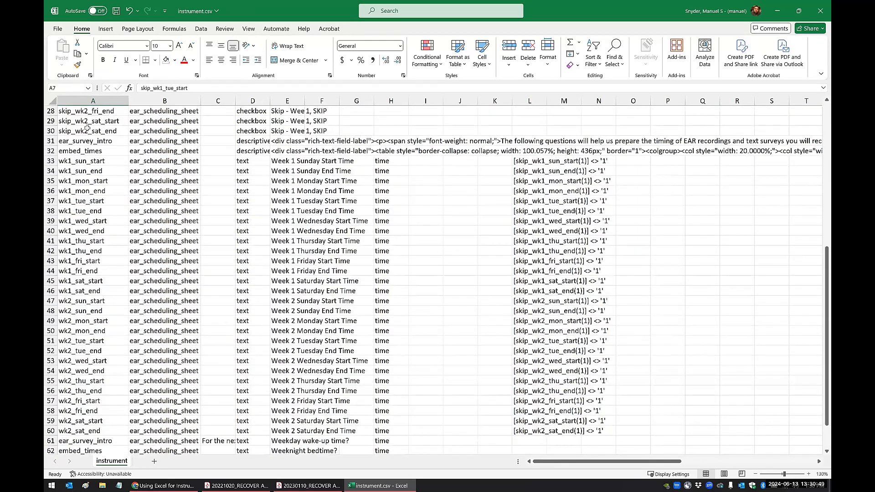
pyautogui.click(51, 151)
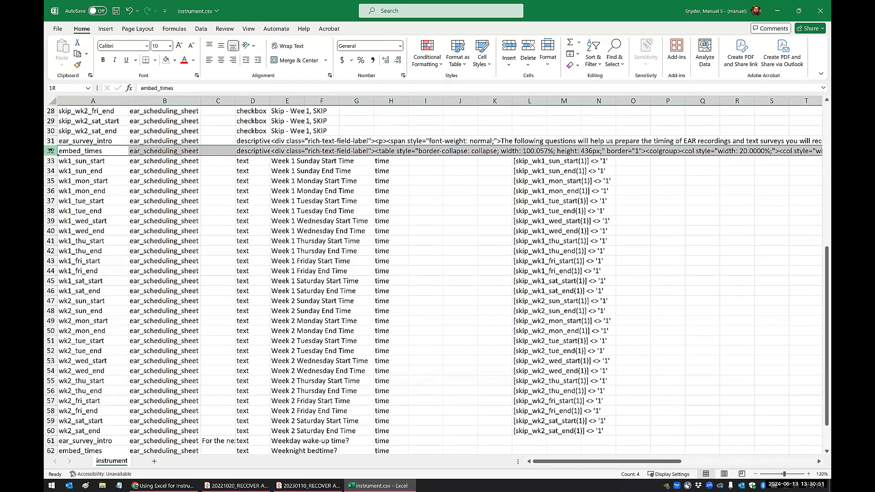
pyautogui.scroll(-1, 87, 225)
pyautogui.scroll(1, 87, 226)
pyautogui.moveTo(51, 141); pyautogui.dragTo(51, 151)
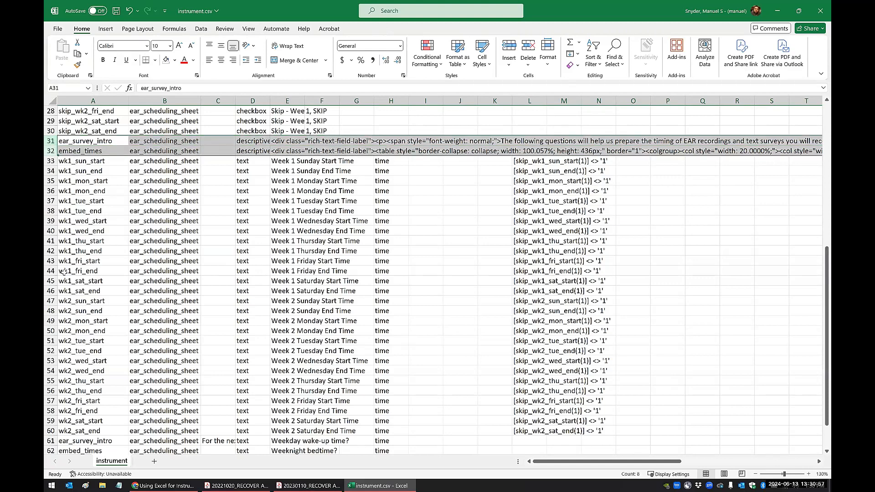
# Delete rows 61 to 65 below the Week 2 Saturday end time in instrument.csv
pyautogui.scroll(-3, 64, 272)
pyautogui.click(51, 351)
pyautogui.moveTo(51, 354); pyautogui.dragTo(51, 392)
pyautogui.rightClick(77, 375)
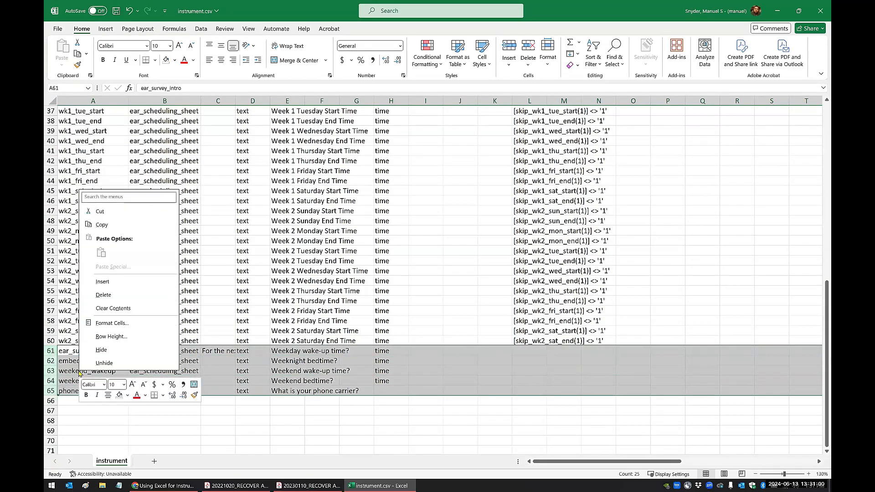
pyautogui.click(103, 296)
pyautogui.click(87, 321)
# Look over the remaining rows, save instrument.csv and close the workbook
pyautogui.scroll(3, 86, 336)
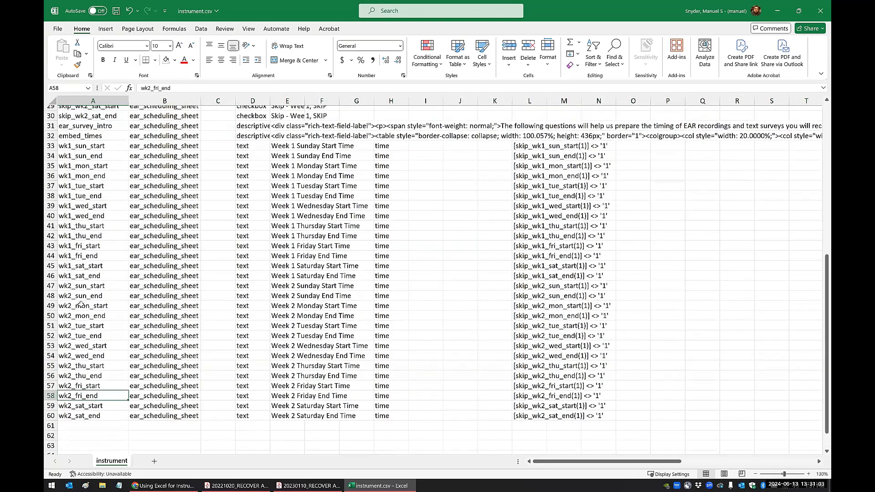
pyautogui.scroll(2, 87, 336)
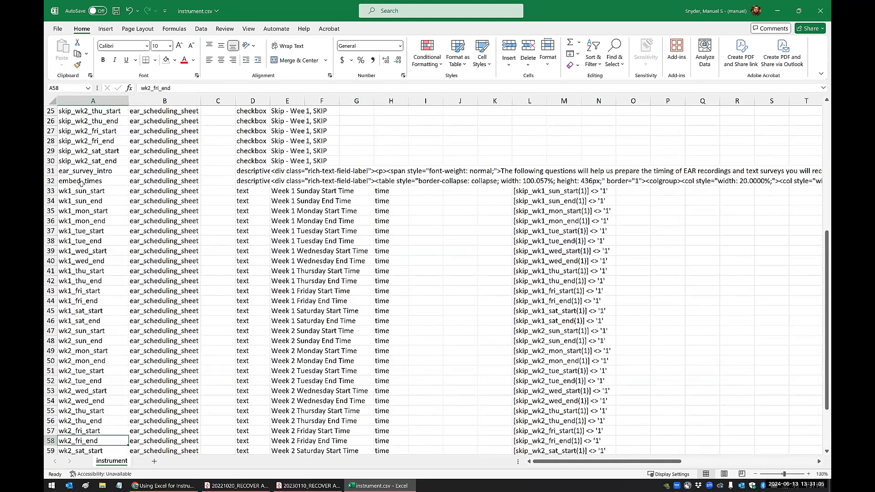
pyautogui.scroll(-3, 221, 326)
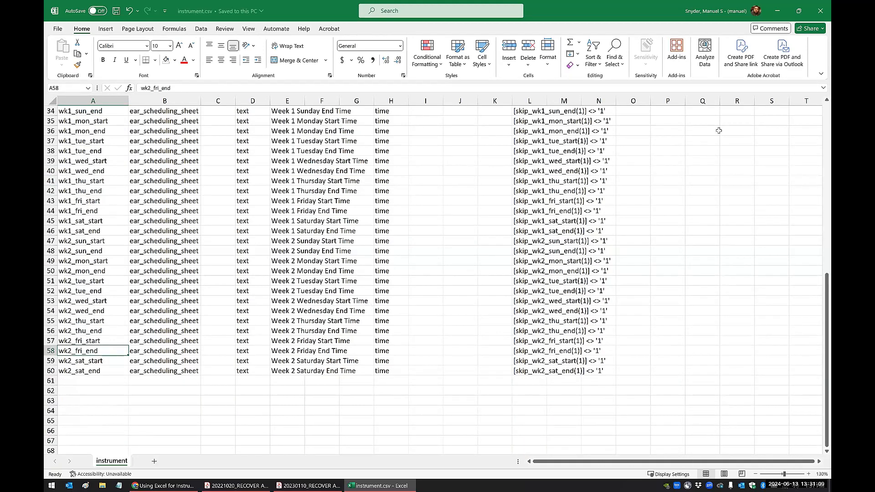
pyautogui.click(820, 10)
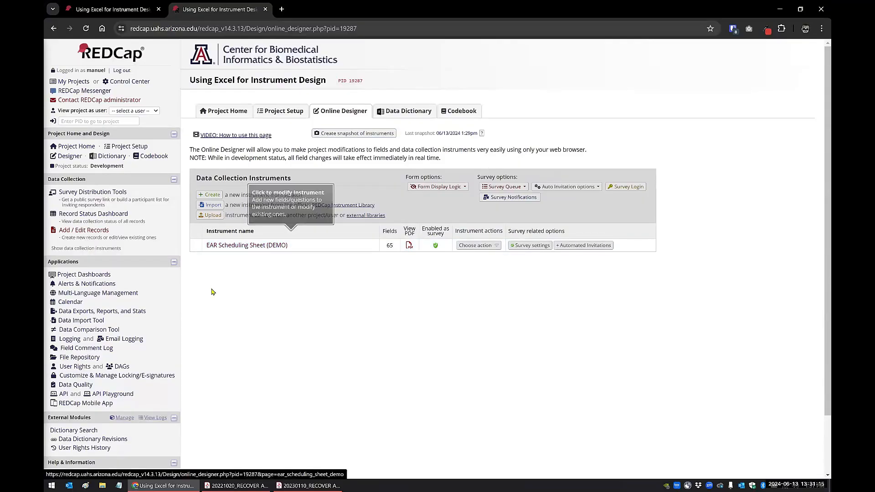
# Try to upload EarSchedulingSheet_2024-06-13_1312.zip from the Desktop as an instrument ZIP, and close the upload dialog
pyautogui.click(208, 215)
pyautogui.click(357, 253)
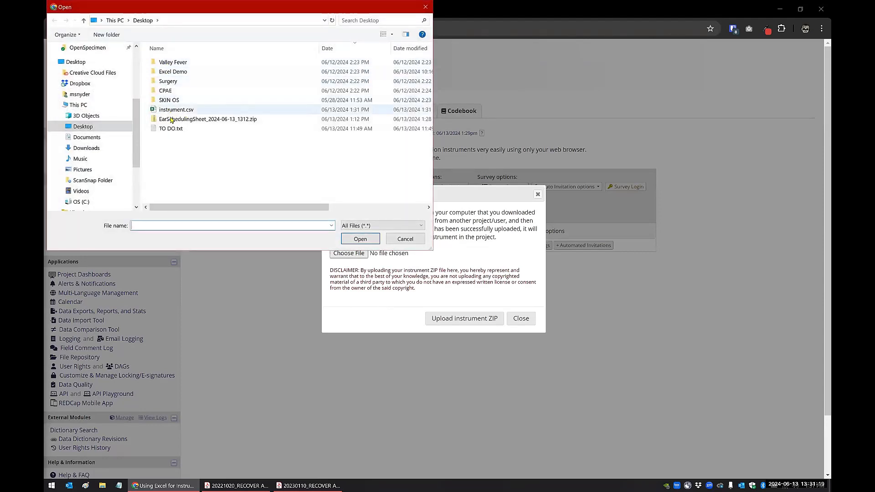
pyautogui.click(196, 119)
pyautogui.click(359, 239)
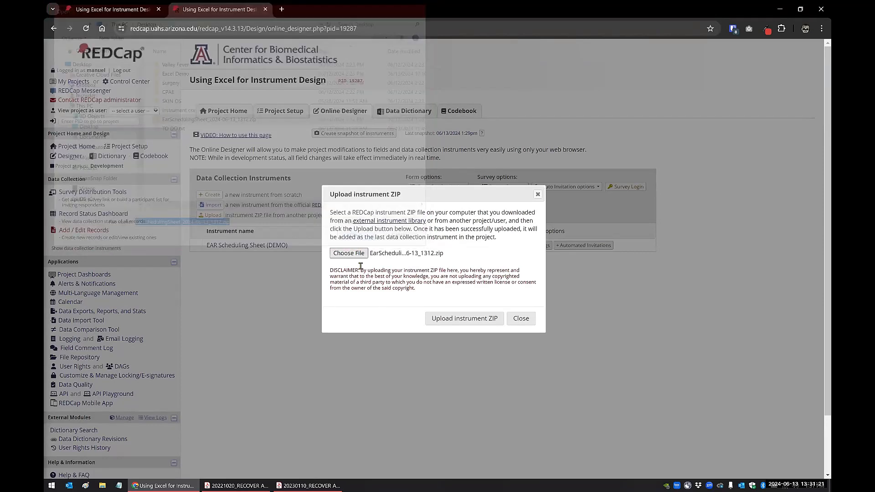
pyautogui.click(446, 322)
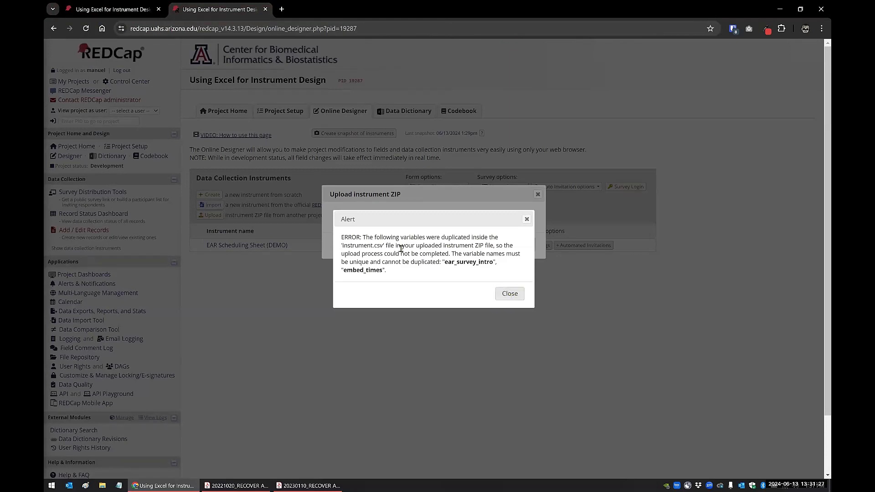
pyautogui.click(506, 296)
pyautogui.click(537, 195)
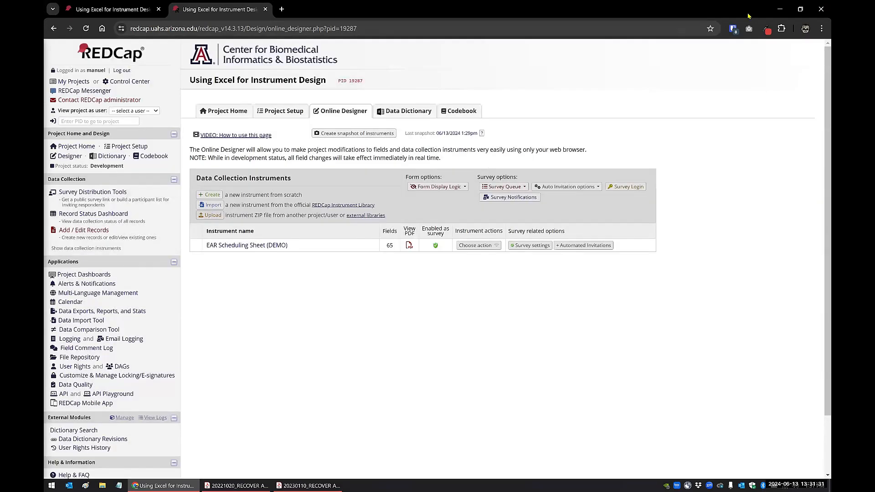
# Switch to the desktop and add the edited instrument.csv to the EarSchedulingSheet ZIP archive
pyautogui.click(780, 9)
pyautogui.moveTo(60, 267); pyautogui.dragTo(60, 230)
pyautogui.click(388, 220)
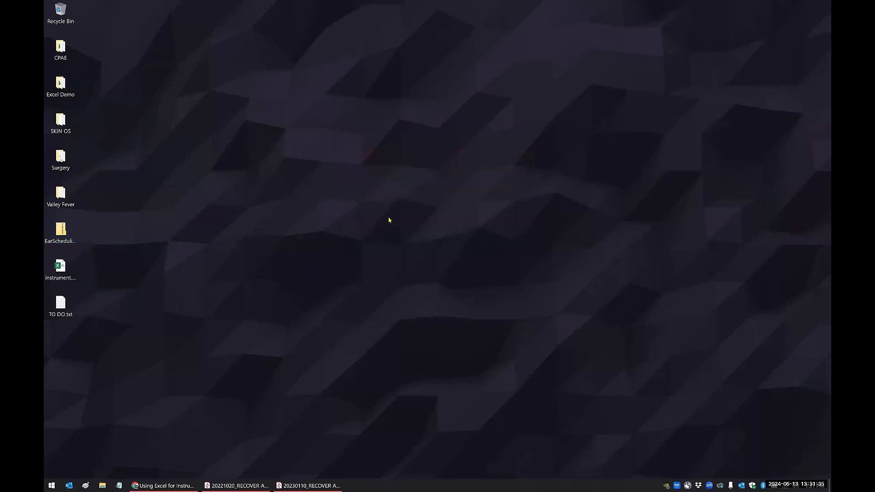
# Return to REDCap in the browser and upload EarSchedulingSheet_2024-06-13_1312.zip from the Desktop as a new instrument
pyautogui.click(142, 485)
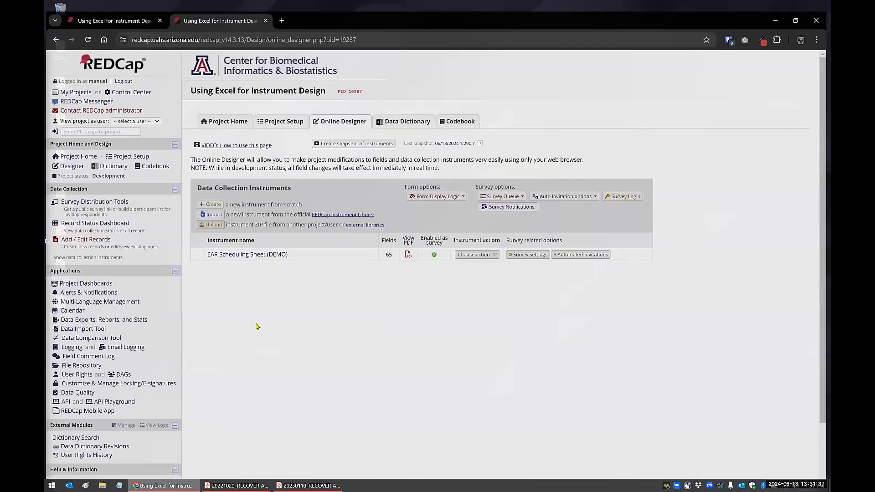
pyautogui.click(210, 216)
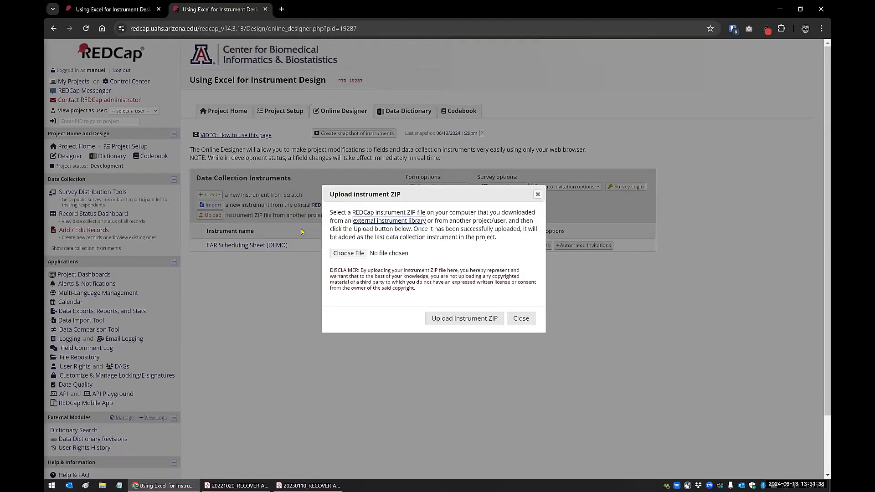
pyautogui.click(339, 254)
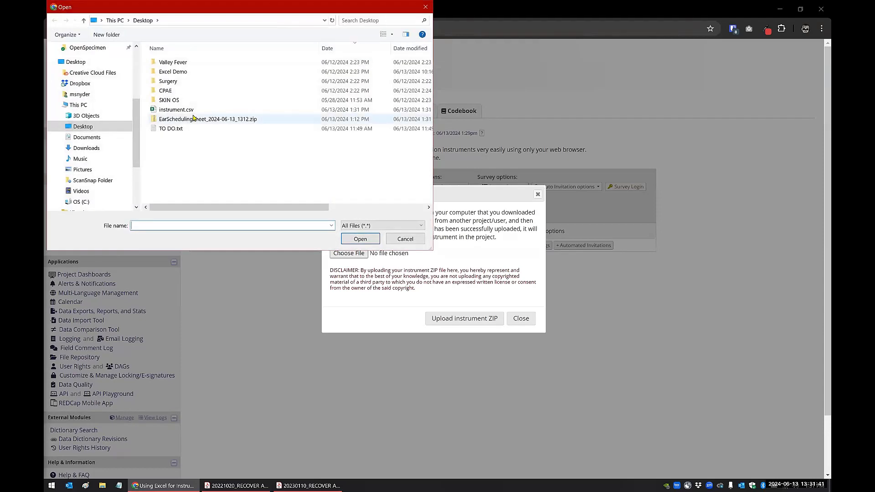
pyautogui.click(366, 240)
pyautogui.click(462, 319)
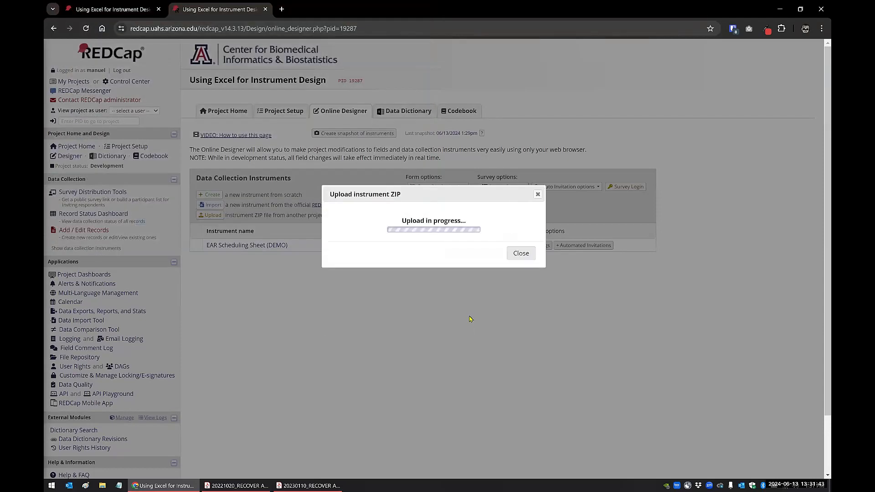
pyautogui.click(521, 262)
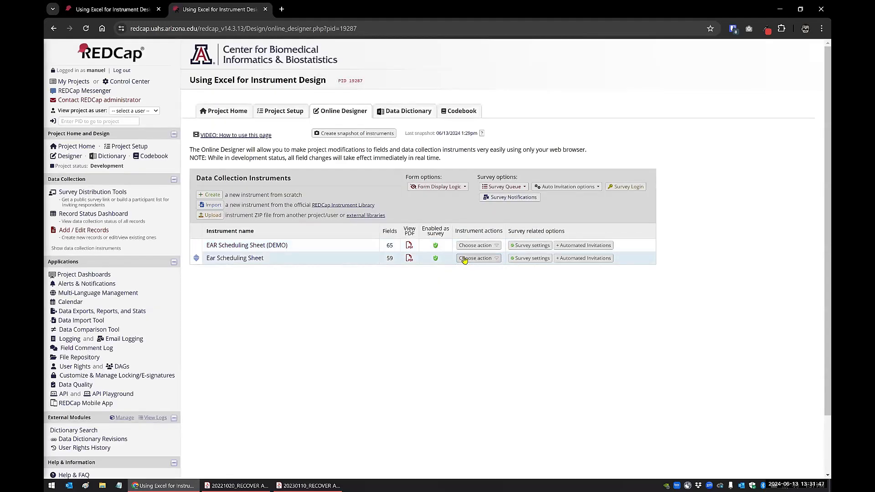
# Rename the uploaded Ear Scheduling Sheet instrument to "EAR Scheduling Sheet"
pyautogui.click(476, 258)
pyautogui.click(474, 269)
pyautogui.moveTo(216, 259); pyautogui.dragTo(189, 259)
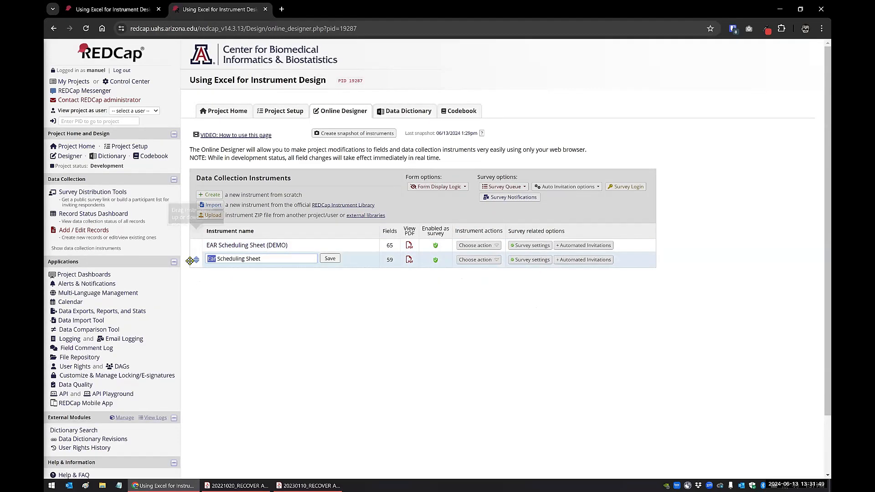
pyautogui.write('EAR')
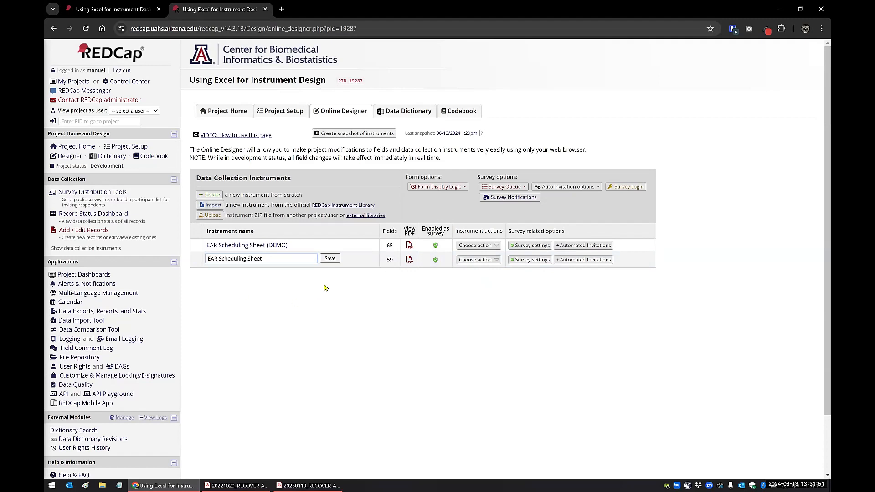
pyautogui.click(331, 259)
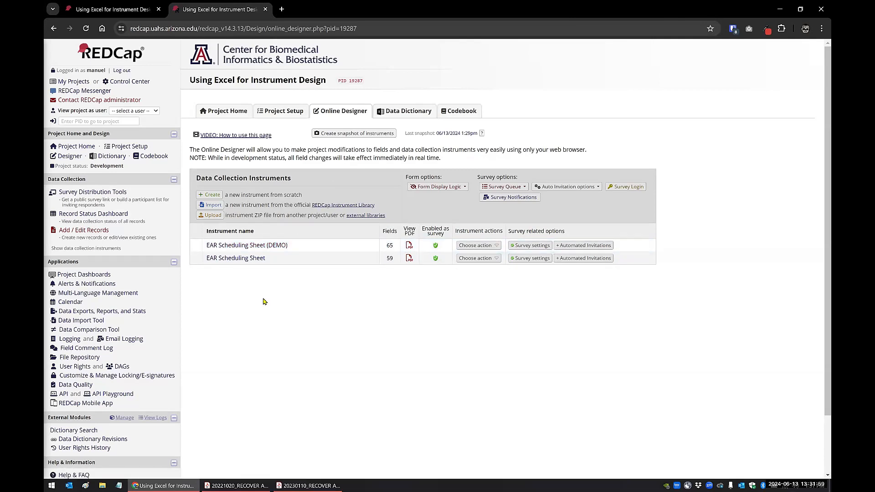
# Open the EAR Scheduling Sheet instrument and show the embed_skip_times field label in the full-screen rich text editor
pyautogui.click(236, 258)
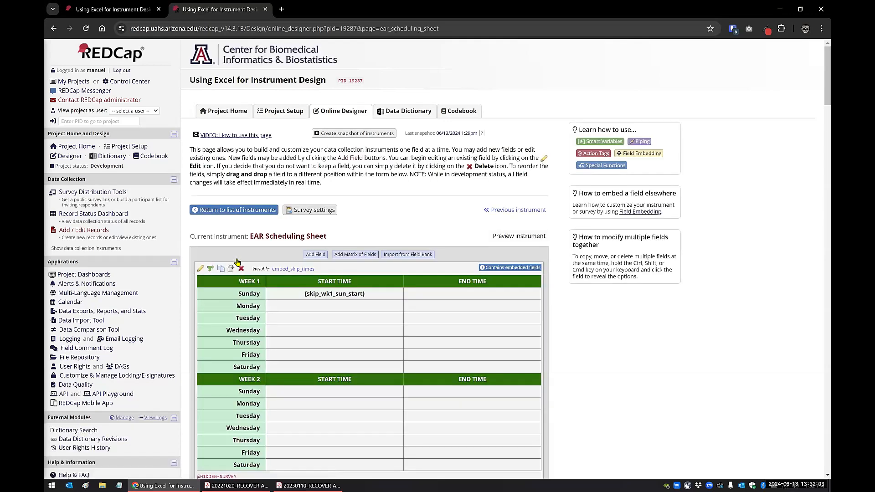
pyautogui.scroll(-8, 572, 289)
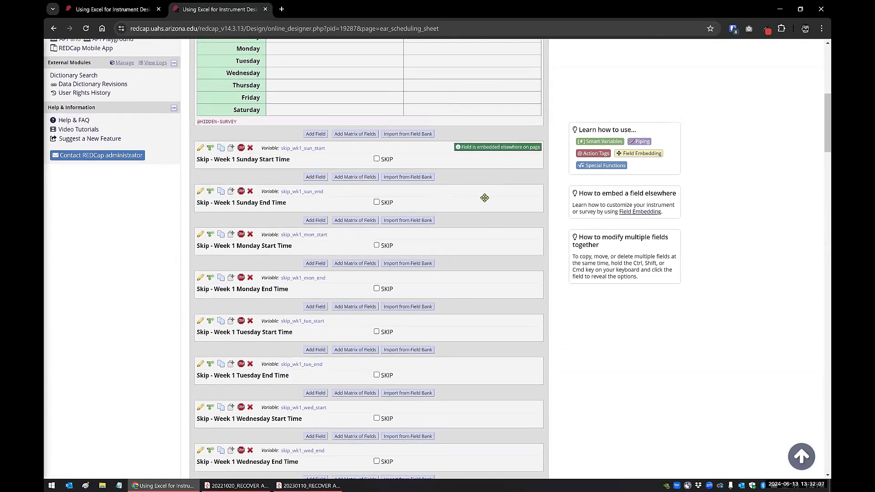
pyautogui.scroll(1, 617, 329)
pyautogui.scroll(6, 618, 329)
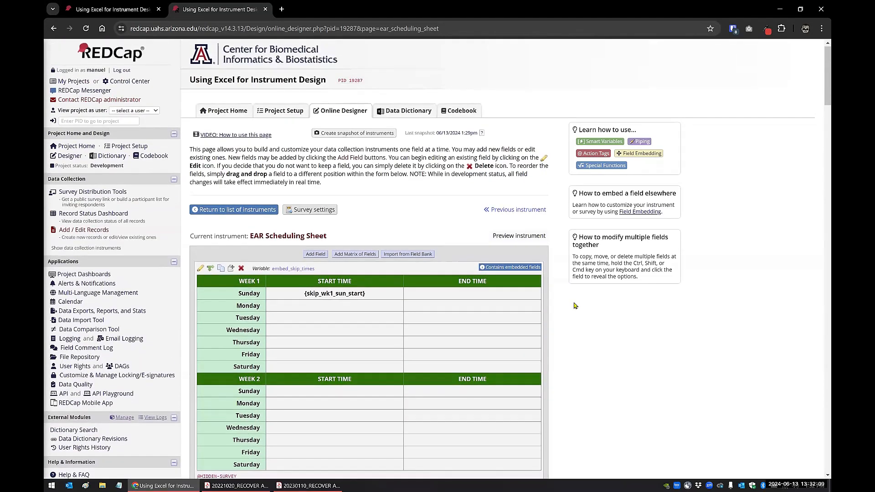
pyautogui.scroll(-2, 215, 131)
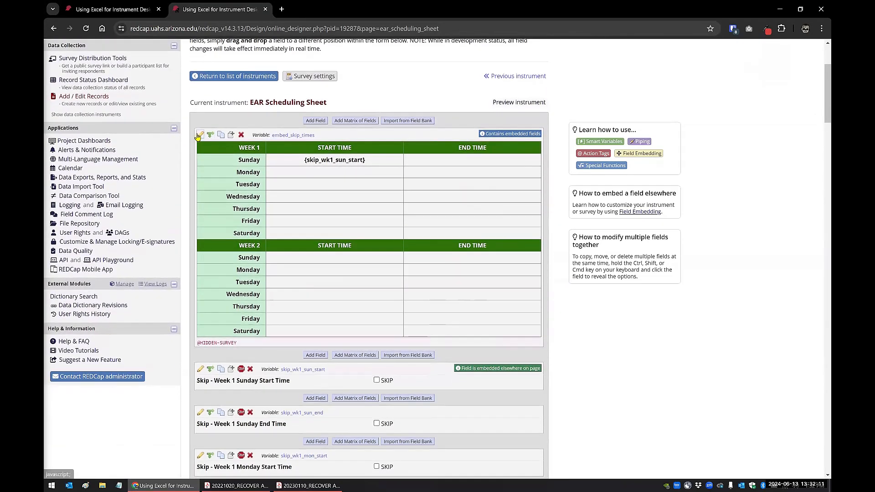
pyautogui.click(200, 136)
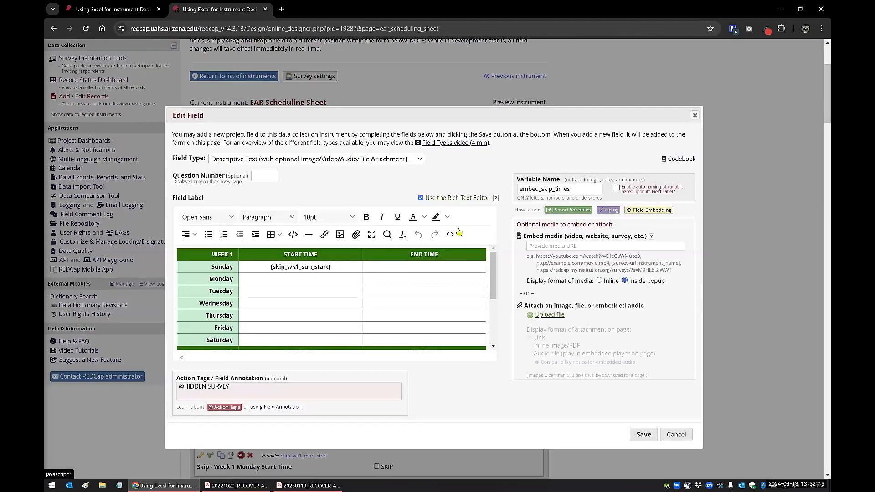
pyautogui.click(371, 233)
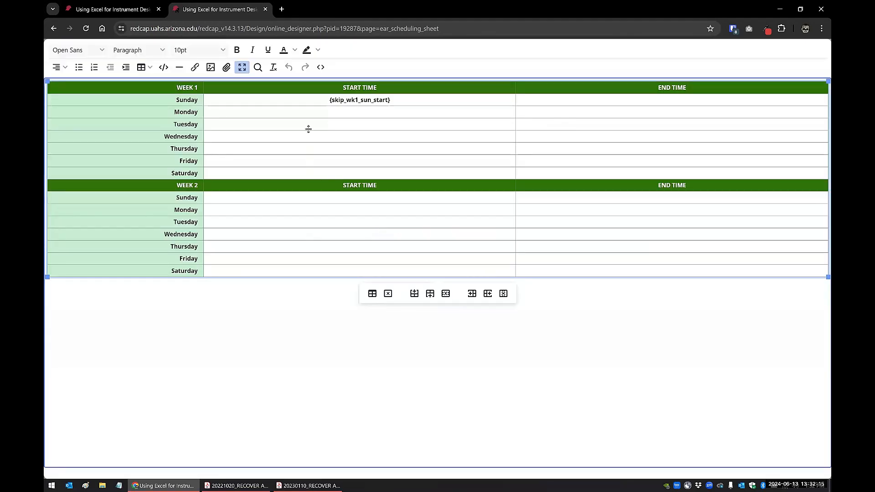
# Copy the entire Week 1 and Week 2 table from the field label into cell A1 of a new blank Excel workbook
pyautogui.moveTo(166, 98); pyautogui.dragTo(565, 275)
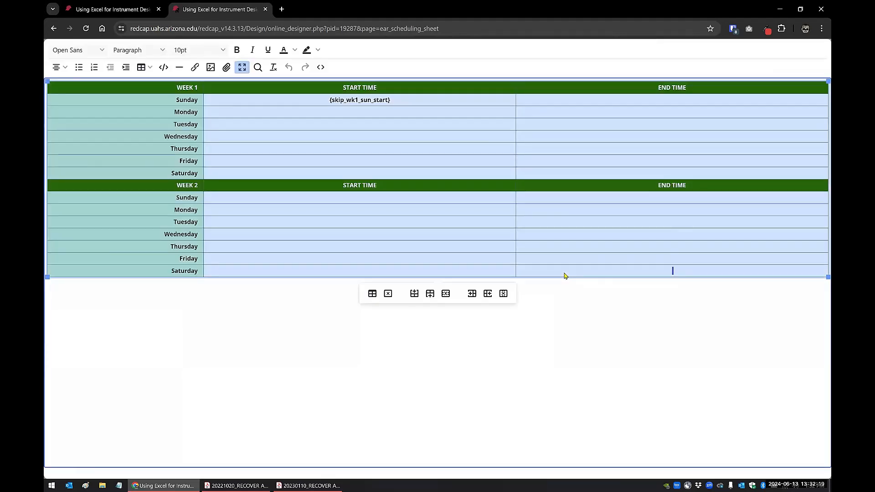
pyautogui.click(52, 486)
pyautogui.click(101, 201)
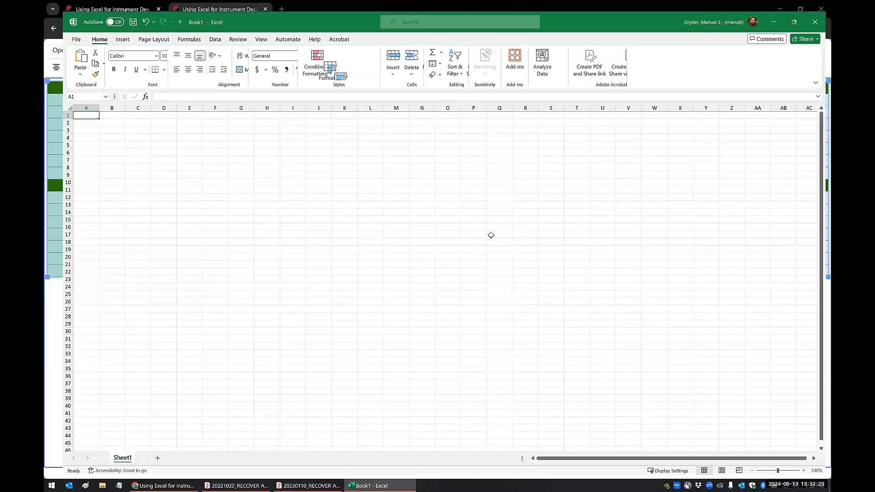
pyautogui.hotkey('ctrl', 'v')
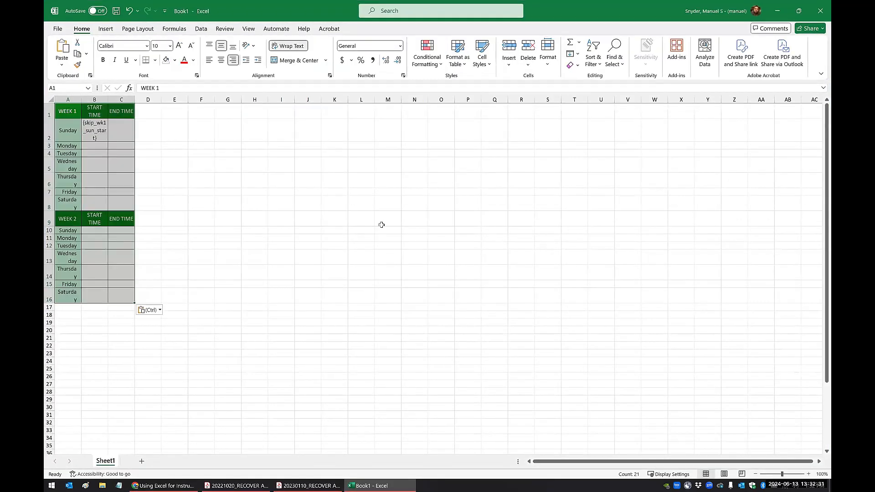
# Widen columns A to C equally and autofit the height of all rows in the pasted table
pyautogui.moveTo(64, 99); pyautogui.dragTo(228, 99)
pyautogui.doubleClick(137, 100)
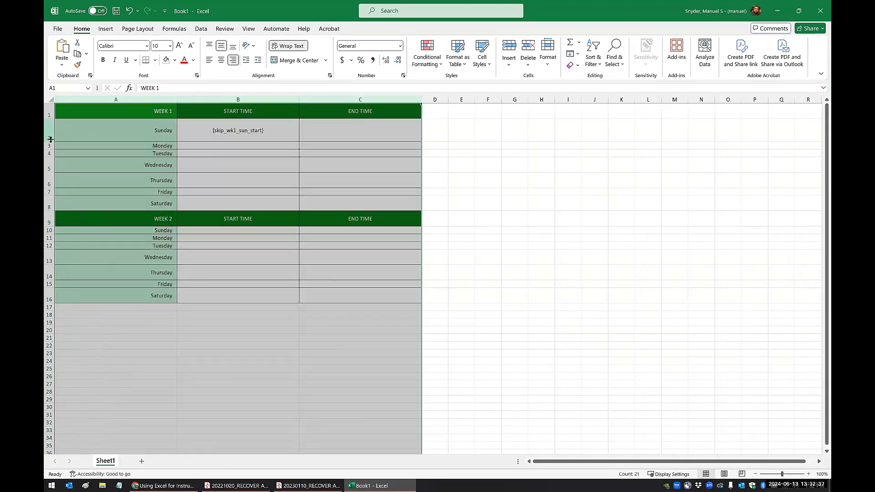
pyautogui.doubleClick(51, 139)
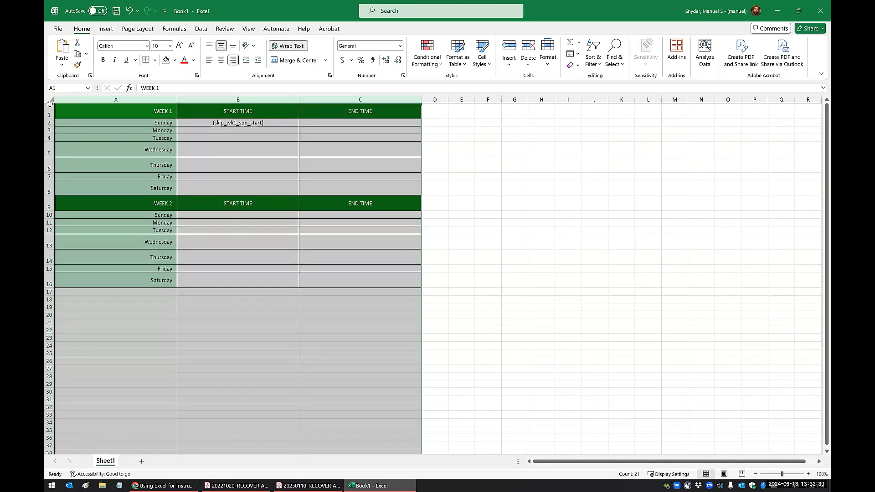
pyautogui.click(50, 102)
pyautogui.doubleClick(50, 211)
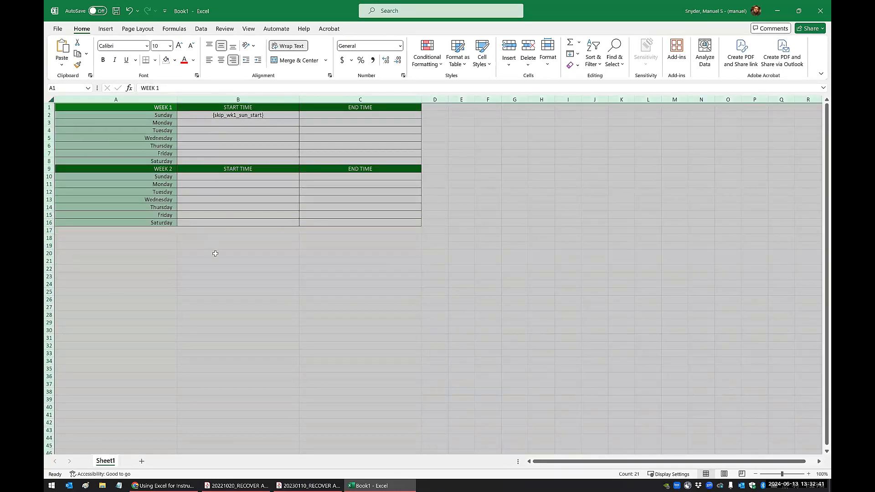
# Zoom the sheet to 130% and narrow columns A, B and C to fit the schedule table more tightly
pyautogui.click(313, 307)
pyautogui.click(810, 475)
pyautogui.click(811, 474)
pyautogui.click(811, 475)
pyautogui.moveTo(216, 101); pyautogui.dragTo(135, 100)
pyautogui.moveTo(294, 101); pyautogui.dragTo(241, 101)
pyautogui.moveTo(401, 101); pyautogui.dragTo(350, 105)
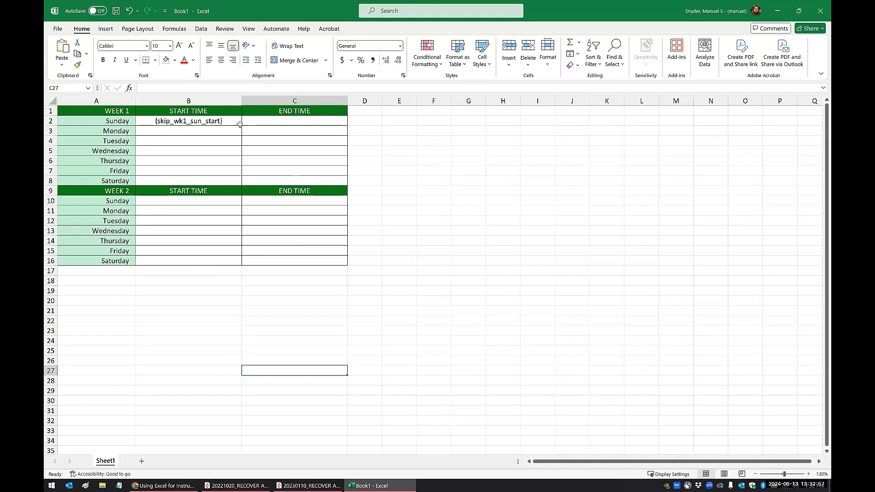
# Snap the Book1 workbook to half the screen, minimize the browser and open instrument.csv from the desktop beside it
pyautogui.click(181, 130)
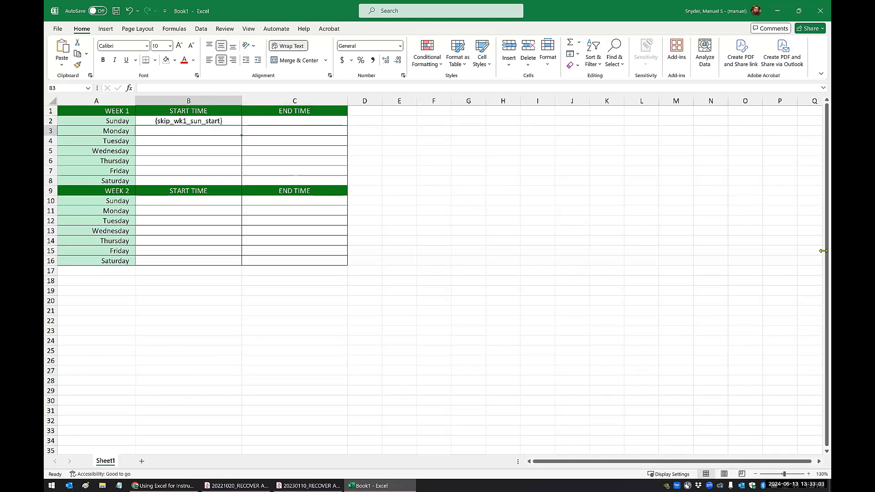
pyautogui.moveTo(328, 10); pyautogui.dragTo(828, 251)
pyautogui.click(181, 452)
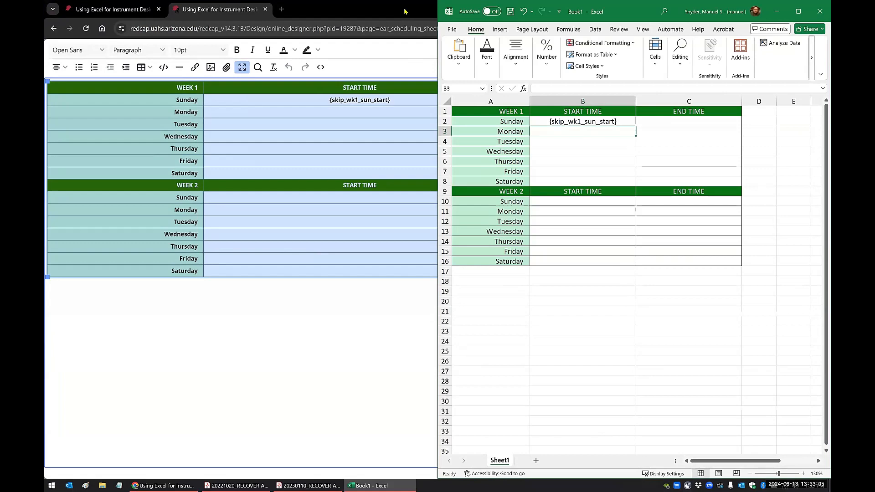
pyautogui.doubleClick(404, 11)
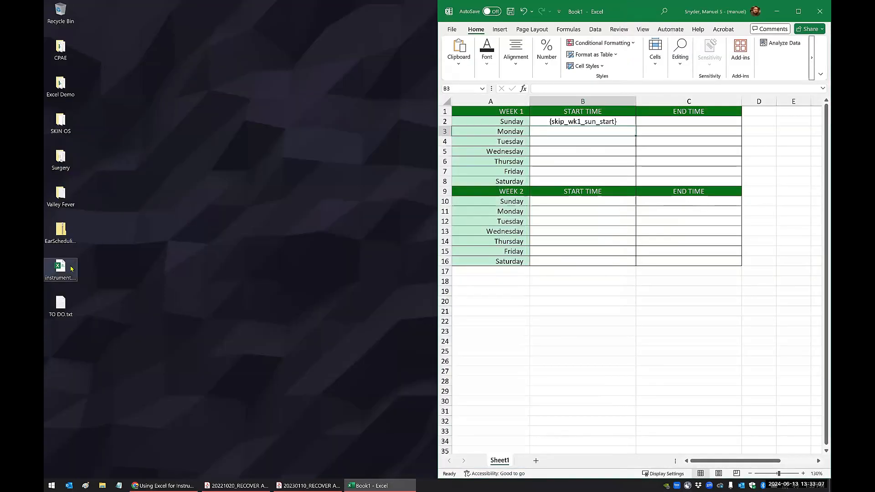
pyautogui.doubleClick(71, 269)
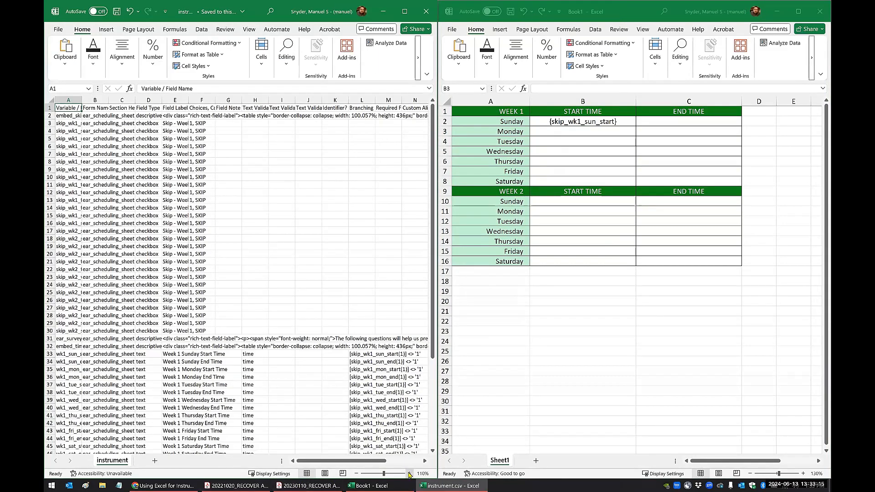
# Zoom instrument.csv to 130% and autofit column A to show the full skip variable names
pyautogui.click(410, 474)
pyautogui.click(409, 474)
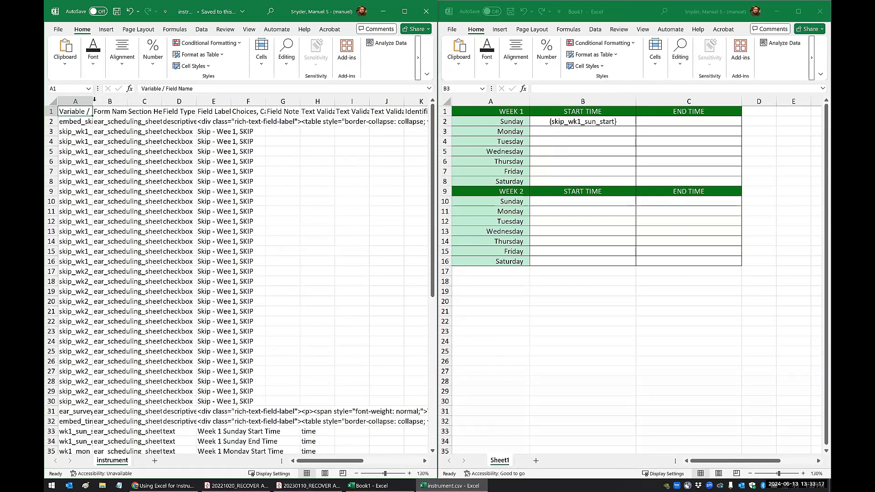
pyautogui.doubleClick(93, 99)
pyautogui.click(100, 181)
pyautogui.click(76, 147)
pyautogui.moveTo(88, 132); pyautogui.dragTo(84, 157)
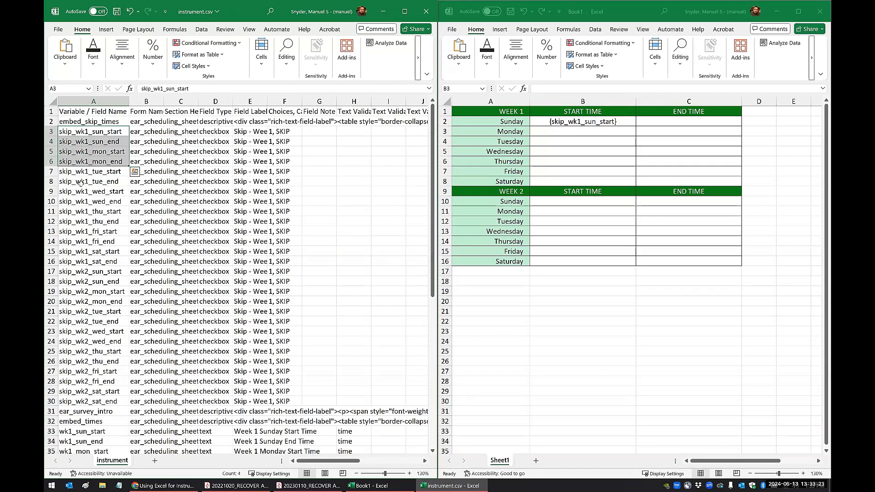
pyautogui.click(80, 183)
# Try filling the Week 1 Start Time cells from Monday to Saturday with {} and clear them again
pyautogui.click(563, 130)
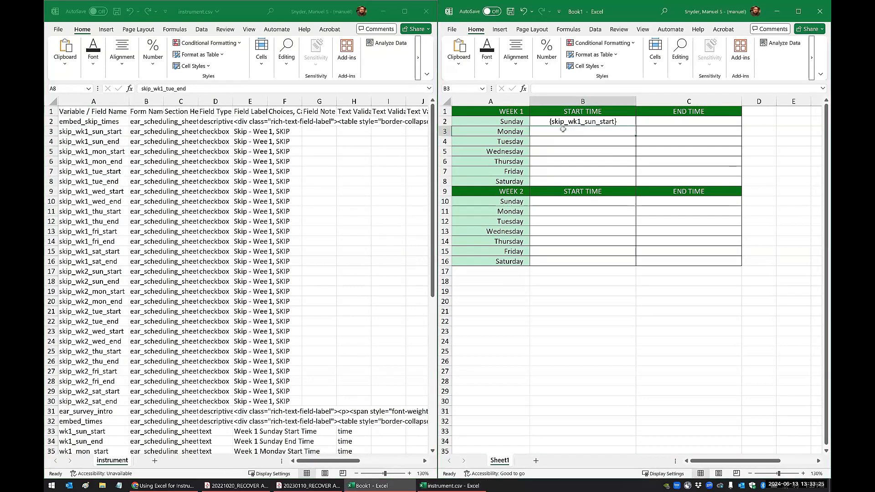
pyautogui.doubleClick(569, 130)
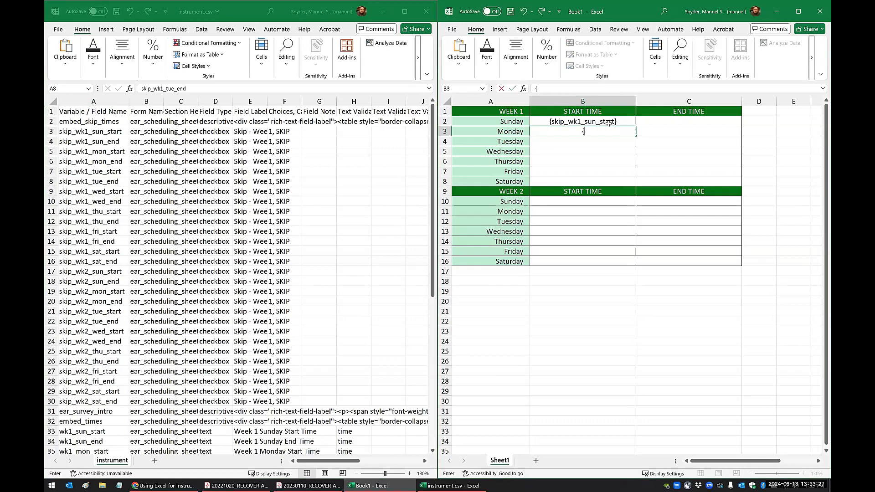
pyautogui.press('Return')
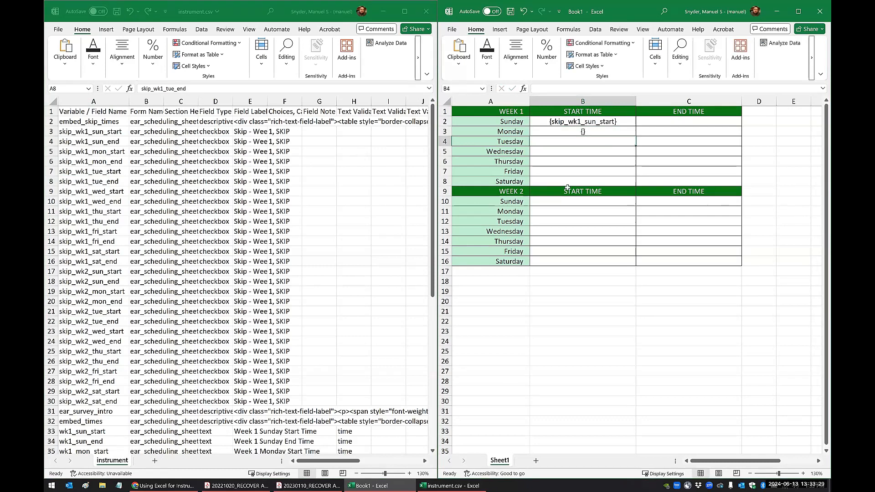
pyautogui.moveTo(567, 131); pyautogui.dragTo(564, 187)
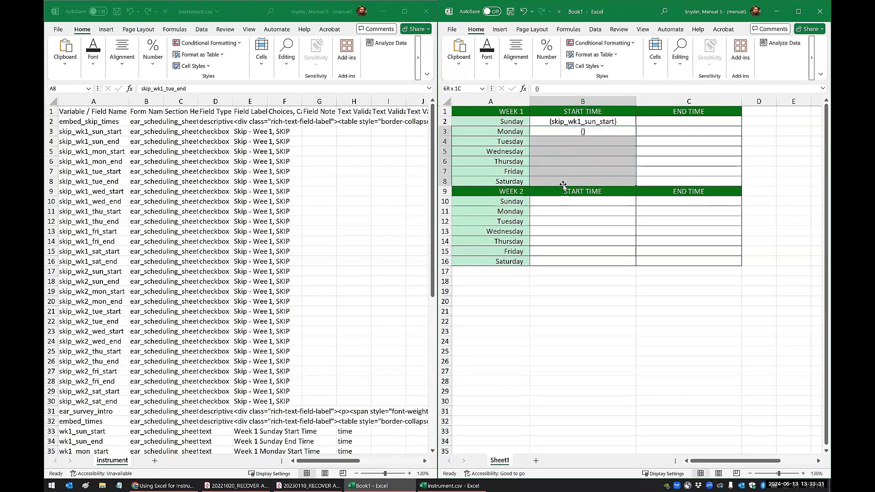
pyautogui.hotkey('ctrl', 'd')
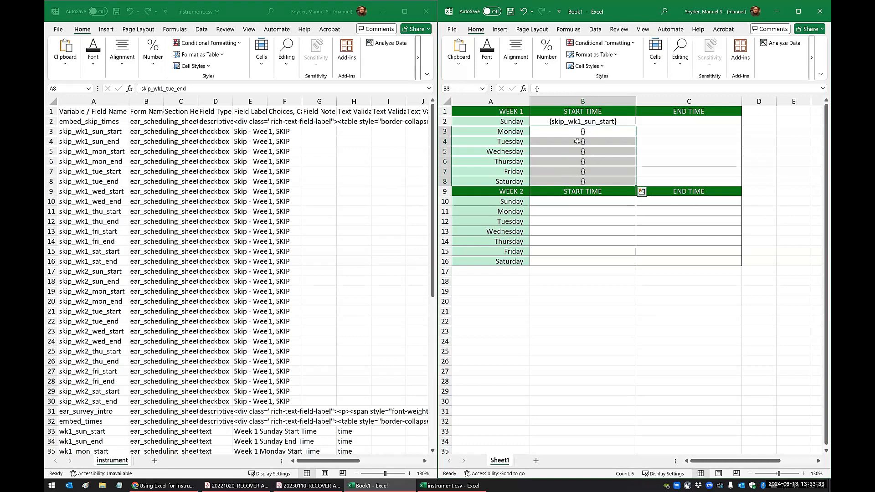
pyautogui.click(577, 142)
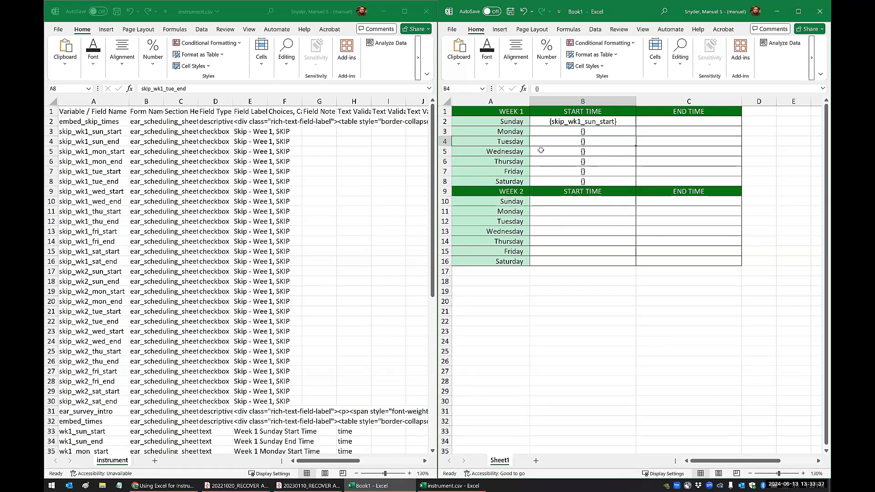
pyautogui.moveTo(555, 133); pyautogui.dragTo(554, 181)
pyautogui.press('Delete')
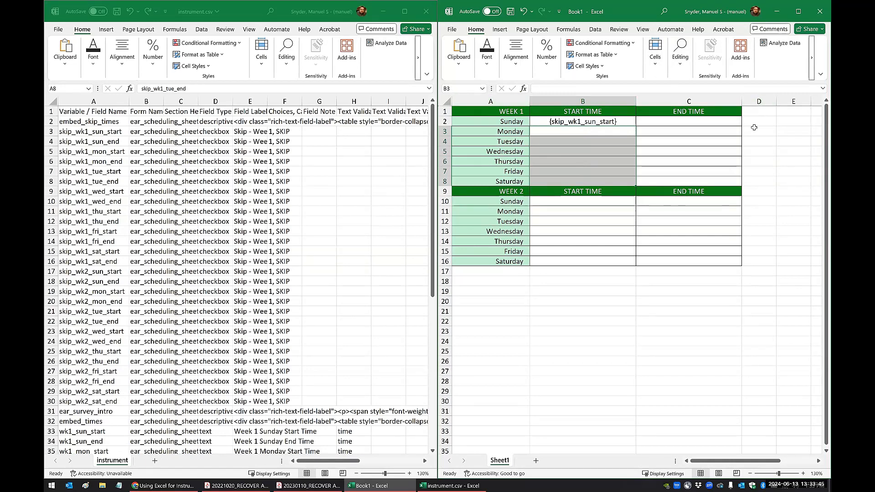
pyautogui.click(773, 129)
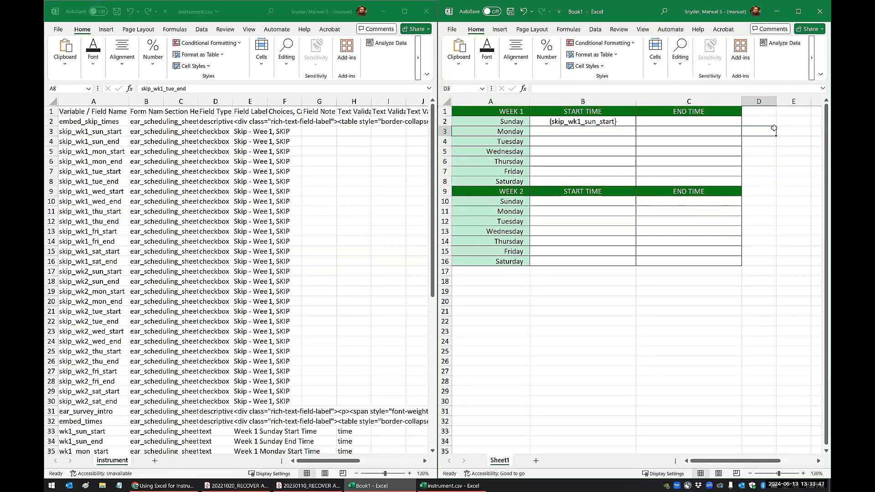
pyautogui.write('="{')
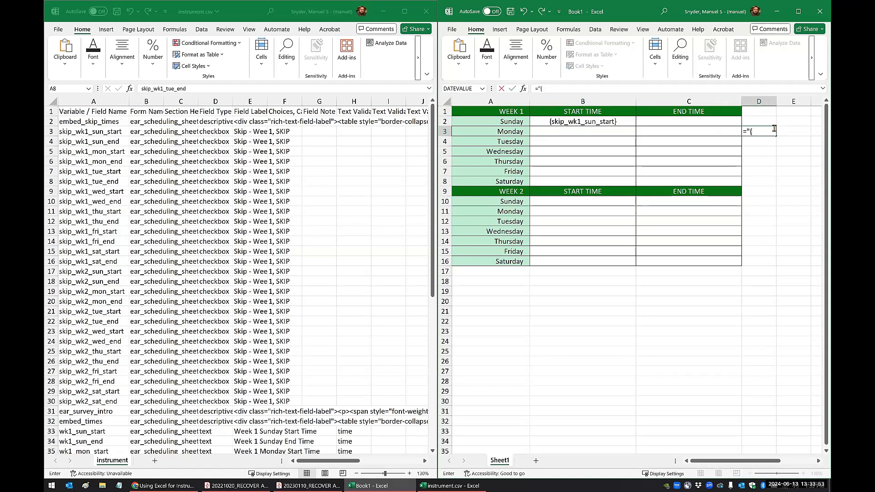
pyautogui.click(98, 134)
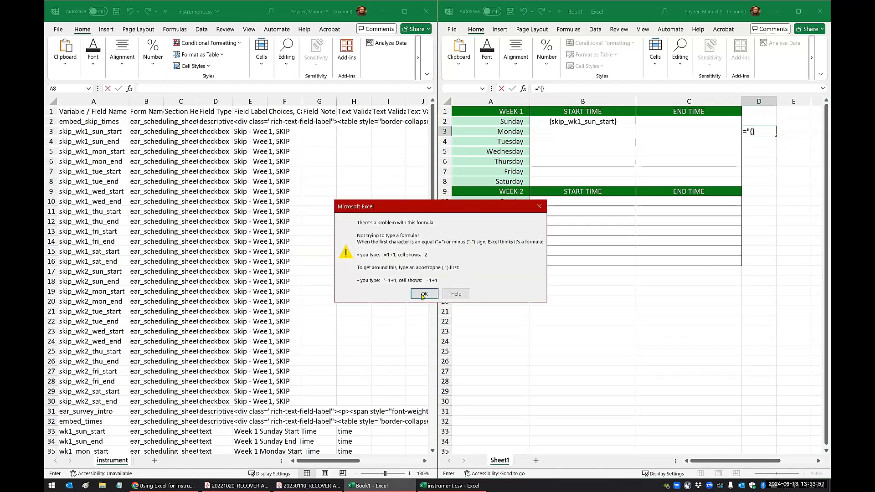
pyautogui.click(423, 294)
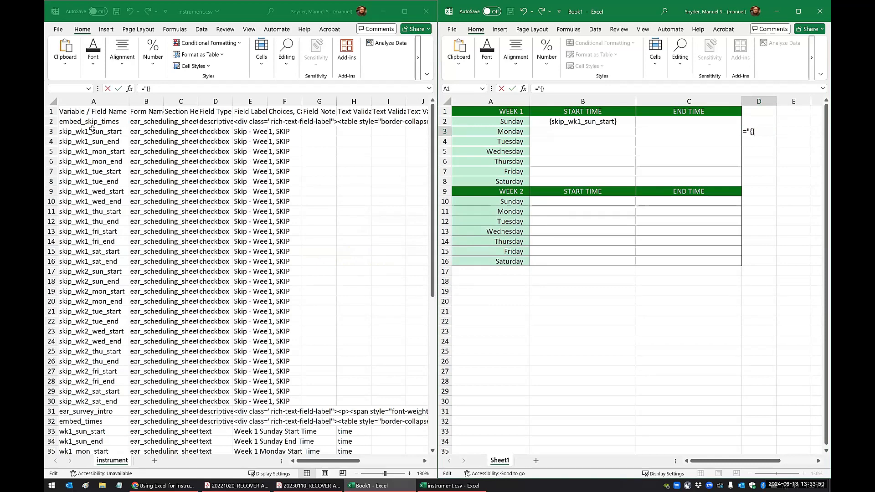
pyautogui.click(91, 129)
pyautogui.click(424, 295)
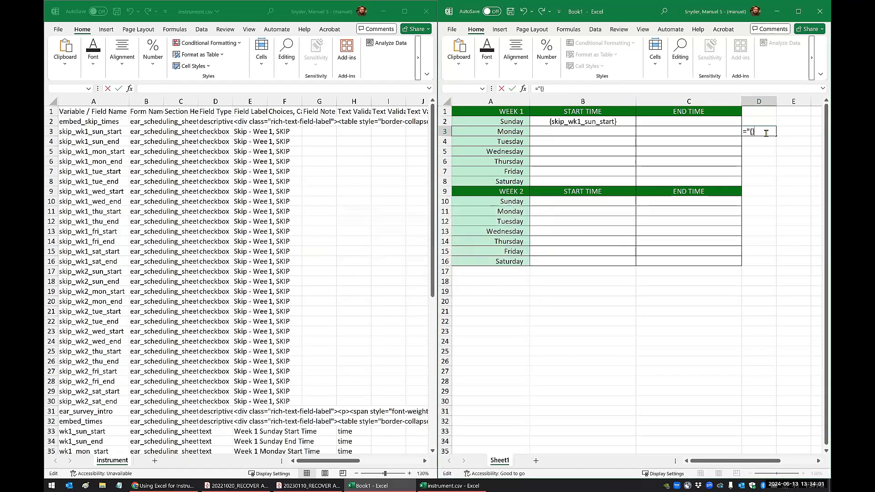
pyautogui.press('Escape')
pyautogui.press('Return')
# Copy variable names skip_wk1_sun_start through skip_wk2_sat_end from instrument.csv into cell E1 of the maximized Book1 workbook and autofit column E
pyautogui.click(92, 131)
pyautogui.moveTo(92, 131); pyautogui.dragTo(101, 398)
pyautogui.hotkey('ctrl', 'c')
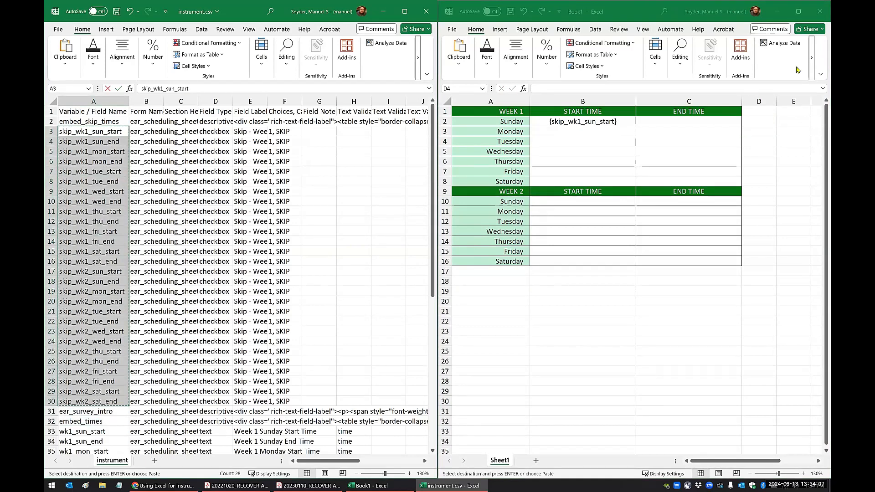
pyautogui.click(798, 12)
pyautogui.click(467, 170)
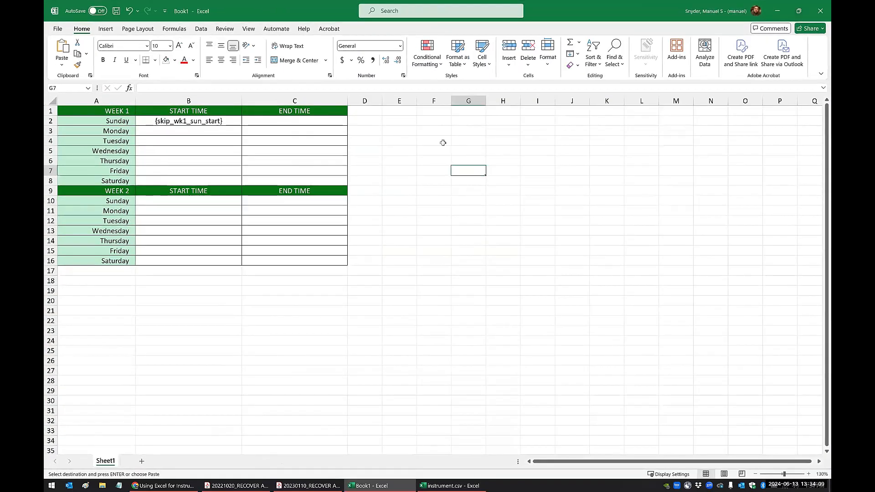
pyautogui.click(404, 111)
pyautogui.hotkey('ctrl', 'v')
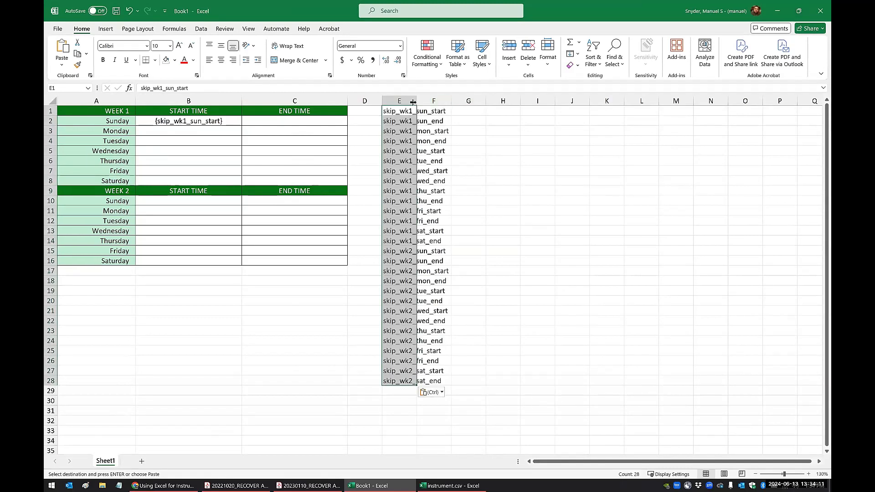
pyautogui.doubleClick(413, 101)
pyautogui.click(466, 112)
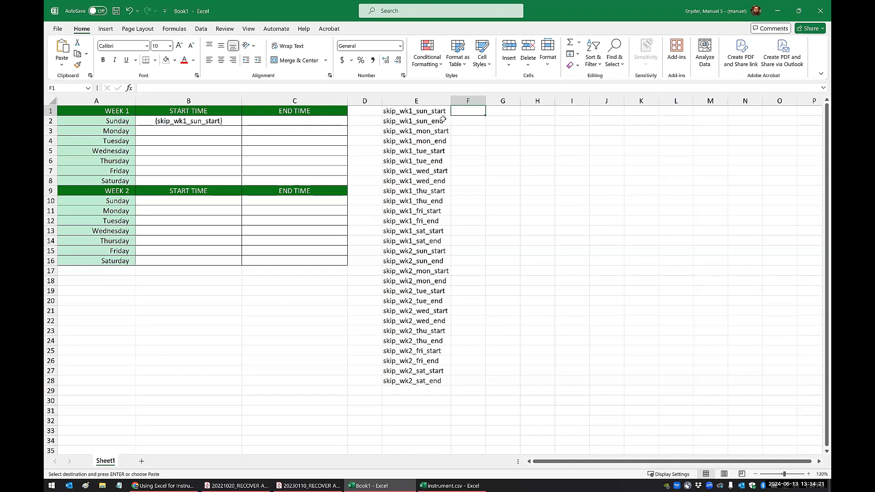
# Copy only the seven Week 1 start variable names, Sunday to Saturday, from column E into cell G1
pyautogui.click(419, 114)
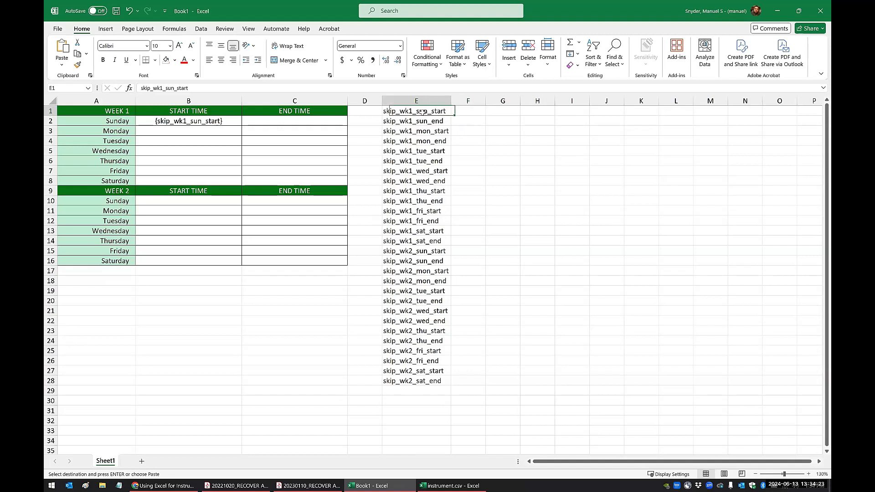
pyautogui.keyDown('ctrl'); pyautogui.click(440, 132); pyautogui.keyUp('ctrl')
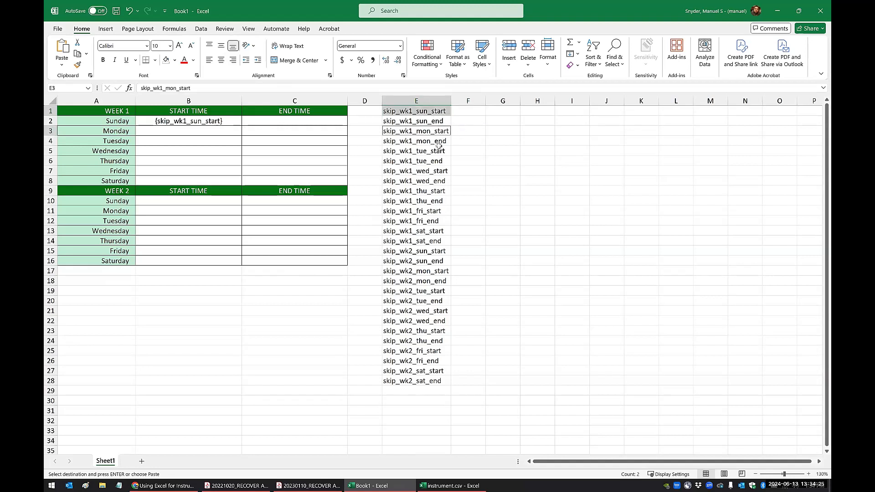
pyautogui.keyDown('ctrl'); pyautogui.click(437, 151); pyautogui.keyUp('ctrl')
pyautogui.keyDown('ctrl'); pyautogui.click(437, 172); pyautogui.keyUp('ctrl')
pyautogui.keyDown('ctrl'); pyautogui.click(437, 191); pyautogui.keyUp('ctrl')
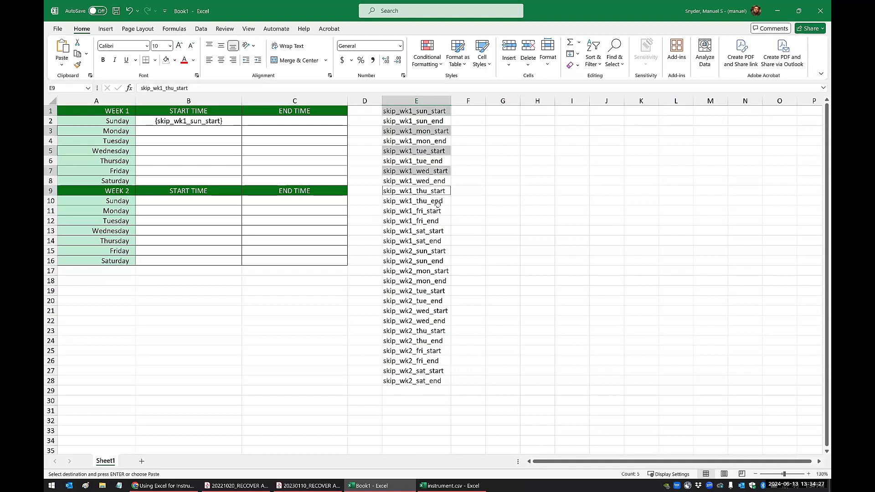
pyautogui.keyDown('ctrl'); pyautogui.click(437, 211); pyautogui.keyUp('ctrl')
pyautogui.keyDown('ctrl'); pyautogui.click(437, 231); pyautogui.keyUp('ctrl')
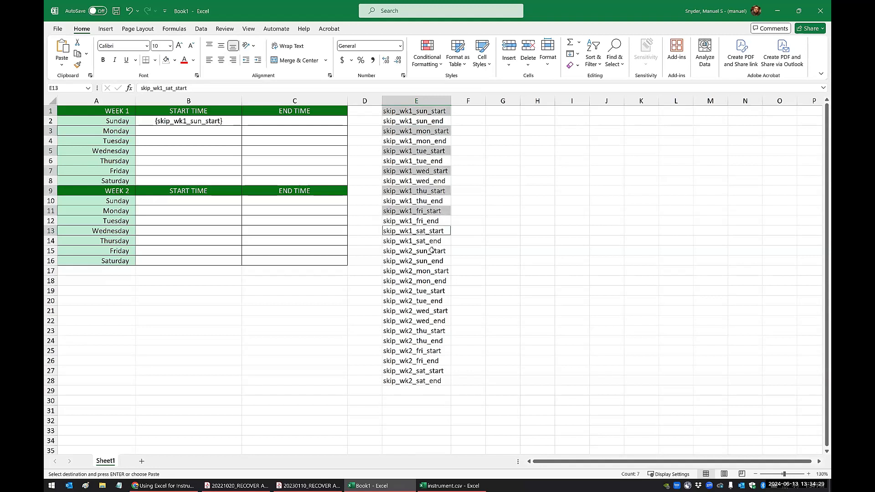
pyautogui.click(500, 112)
pyautogui.hotkey('ctrl', 'v')
pyautogui.click(503, 201)
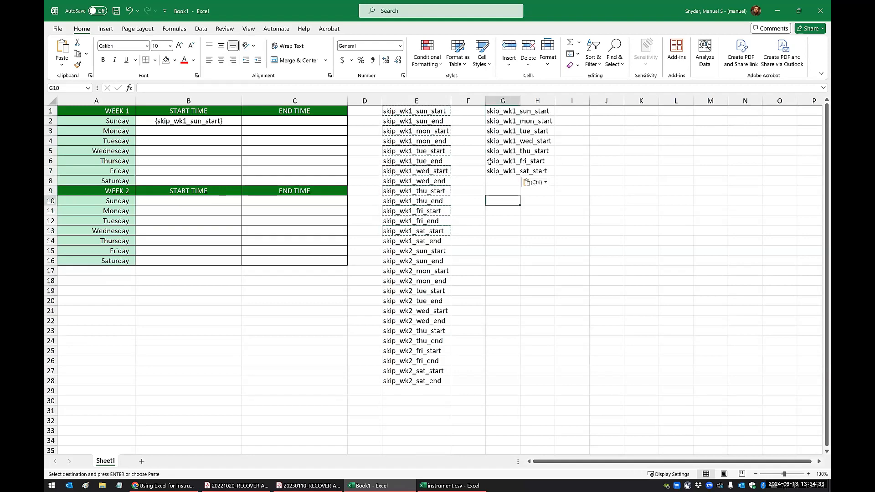
# Delete column E containing the full list of skip variable names
pyautogui.click(423, 102)
pyautogui.rightClick(424, 108)
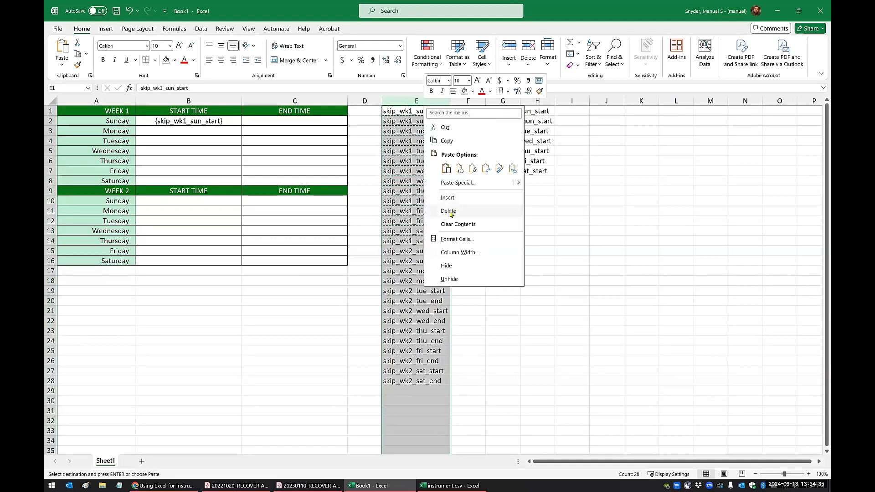
pyautogui.click(448, 211)
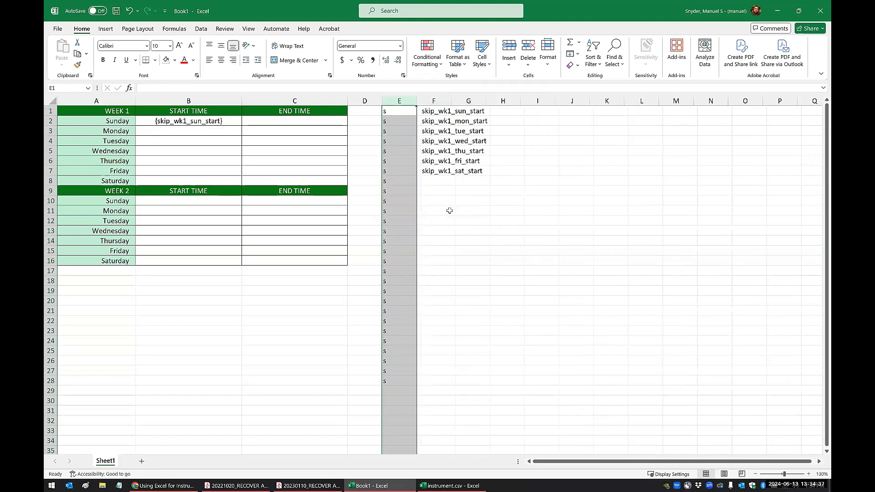
pyautogui.click(434, 220)
# Duplicate the seven Week 1 start variable names from F1:F7 directly below, starting at cell F8
pyautogui.moveTo(436, 110); pyautogui.dragTo(431, 169)
pyautogui.hotkey('ctrl', 'c')
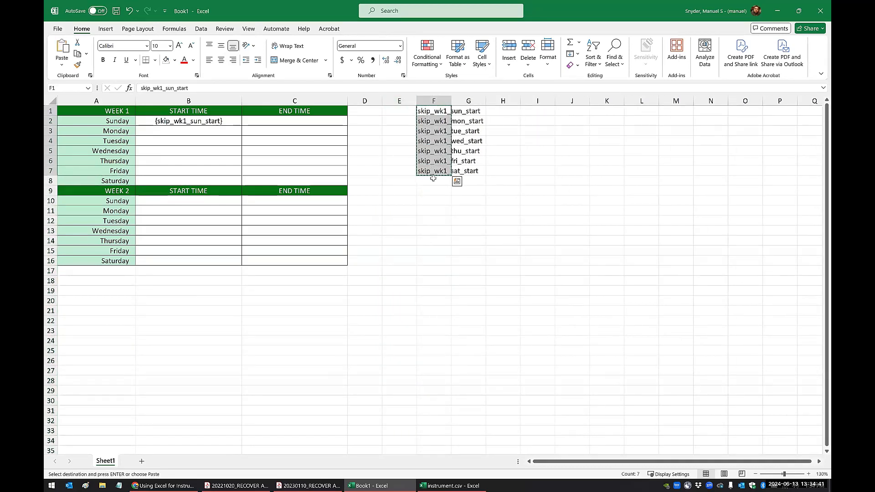
pyautogui.click(434, 181)
pyautogui.hotkey('ctrl', 'v')
pyautogui.click(436, 251)
# Replace all _start with _end in the duplicated names in F8:F14 and autofit column F
pyautogui.moveTo(439, 182); pyautogui.dragTo(434, 241)
pyautogui.hotkey('ctrl', 'h')
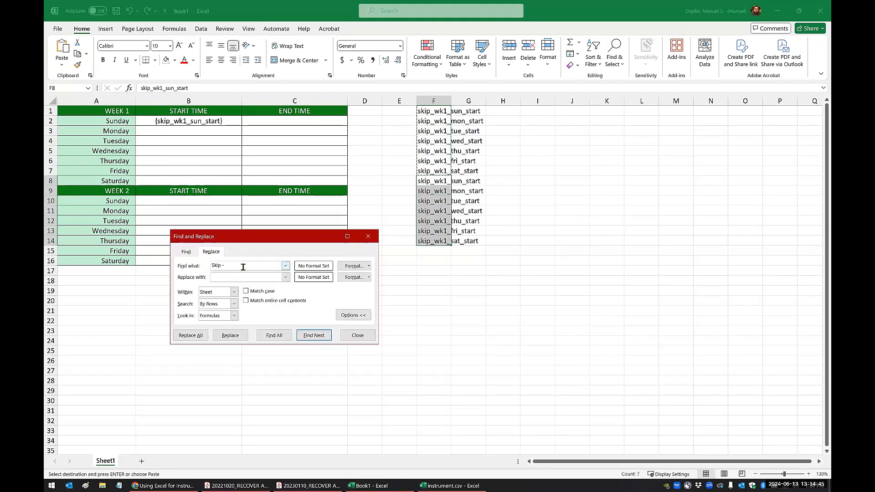
pyautogui.press('BackSpace')
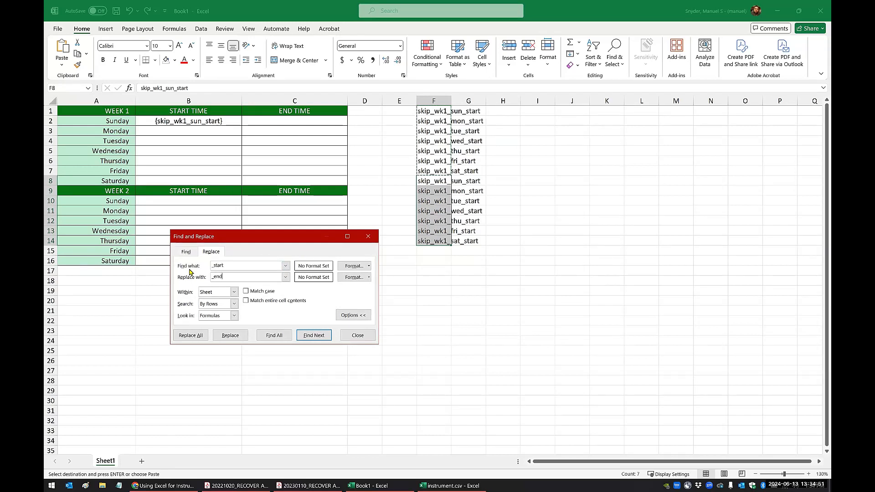
pyautogui.click(192, 335)
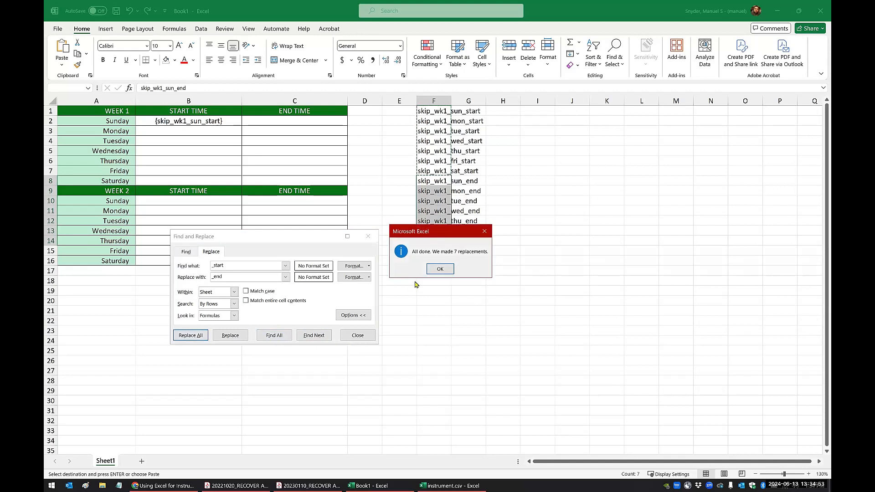
pyautogui.click(440, 269)
pyautogui.press('Escape')
pyautogui.click(438, 291)
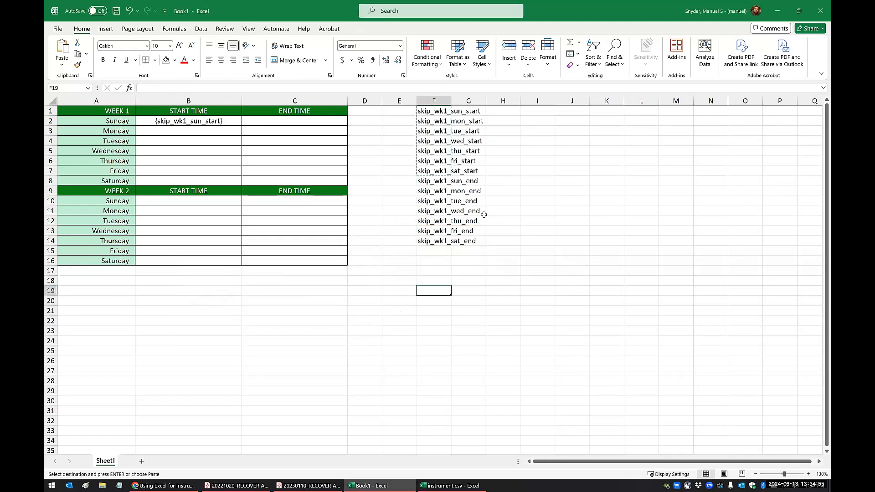
pyautogui.press('Escape')
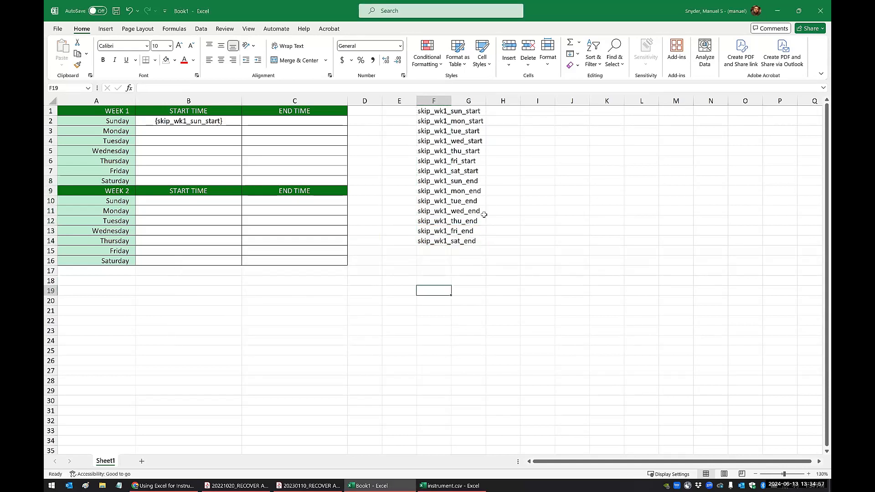
pyautogui.doubleClick(452, 101)
pyautogui.click(468, 132)
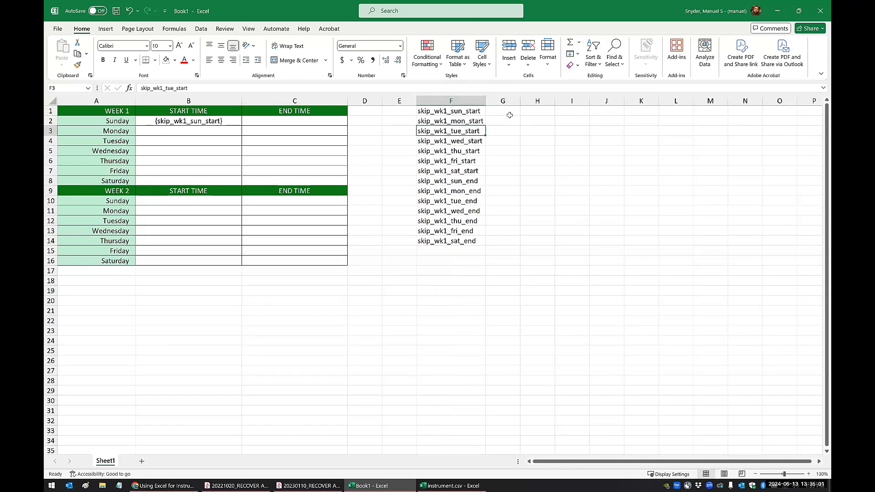
# Enter the formula ="{" & F1 & "}" in G1 and fill it down to G14
pyautogui.click(507, 110)
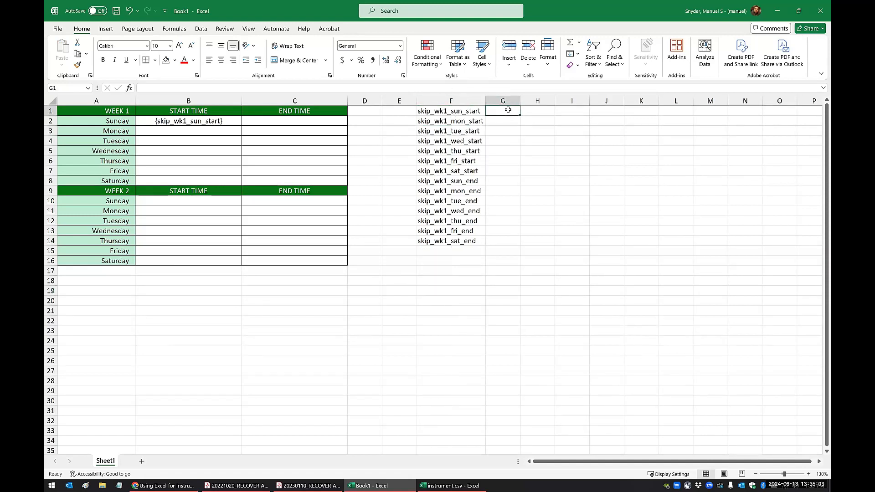
pyautogui.write('=')
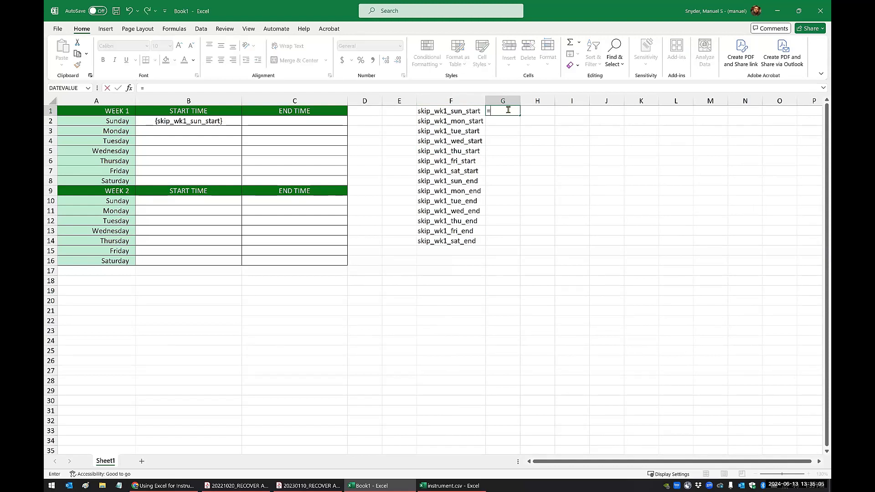
pyautogui.write('"{"&')
pyautogui.click(469, 112)
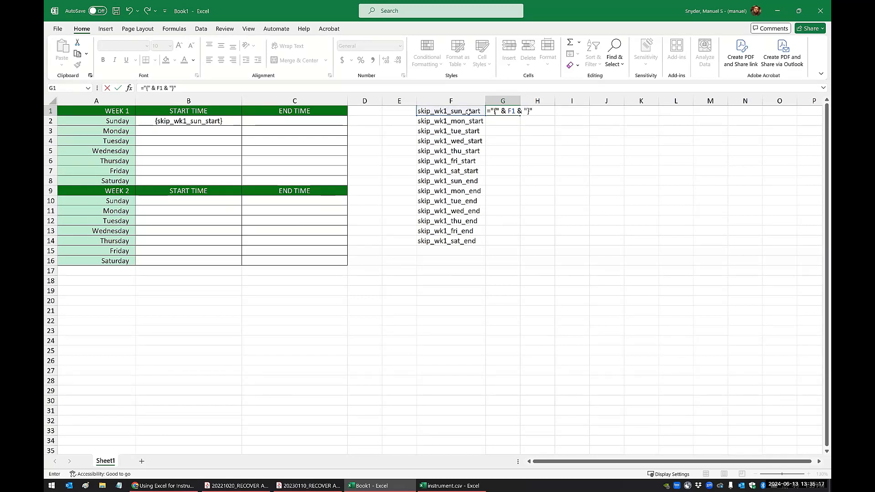
pyautogui.press('Return')
pyautogui.moveTo(527, 106); pyautogui.dragTo(509, 240)
pyautogui.click(521, 151)
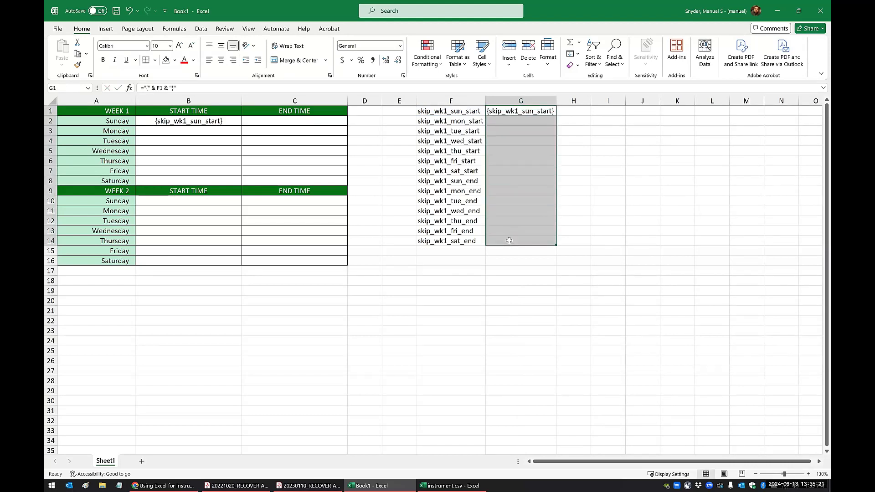
pyautogui.hotkey('ctrl', 'd')
pyautogui.click(510, 241)
# Try pasting the Monday to Saturday start formulas from G2:G7 into the Week 1 table at B3, and undo the paste
pyautogui.moveTo(515, 121); pyautogui.dragTo(497, 172)
pyautogui.hotkey('ctrl', 'c')
pyautogui.click(218, 132)
pyautogui.hotkey('ctrl', 'v')
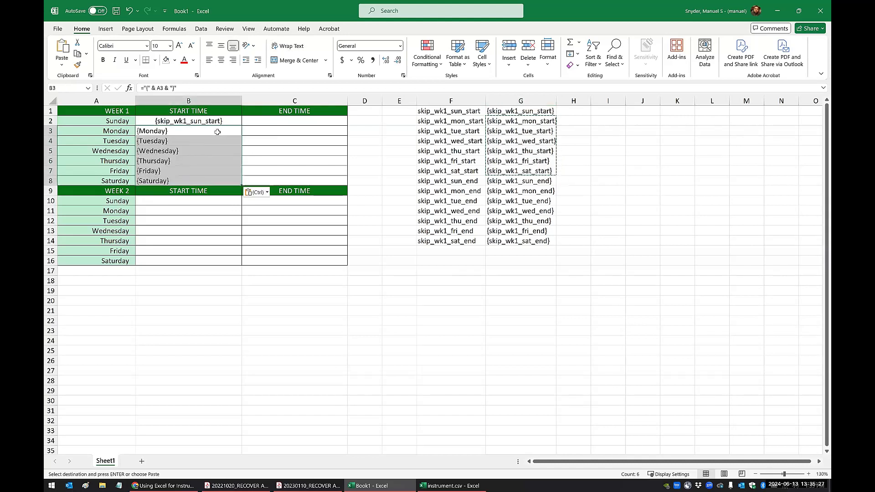
pyautogui.hotkey('ctrl', 'z')
# Convert the brace-wrapping formulas in column G to plain values in place
pyautogui.click(518, 108)
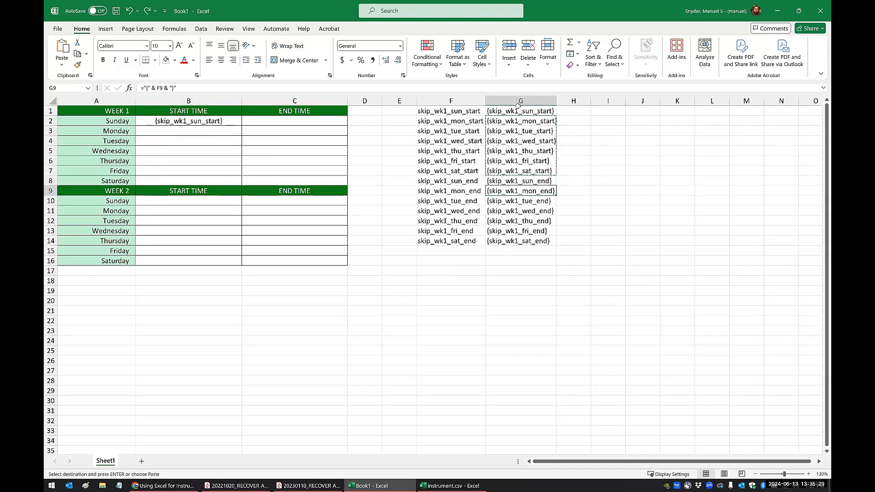
pyautogui.rightClick(519, 103)
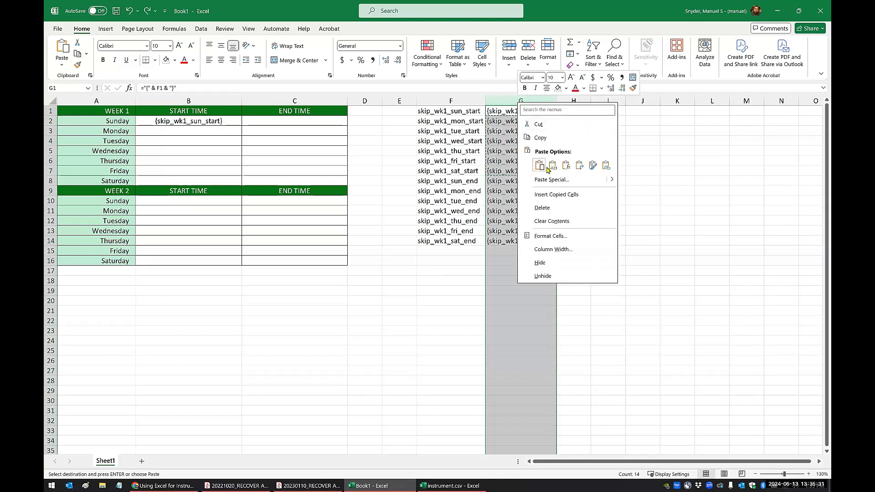
pyautogui.press('Escape')
pyautogui.hotkey('ctrl', 'c')
pyautogui.rightClick(505, 103)
pyautogui.click(542, 169)
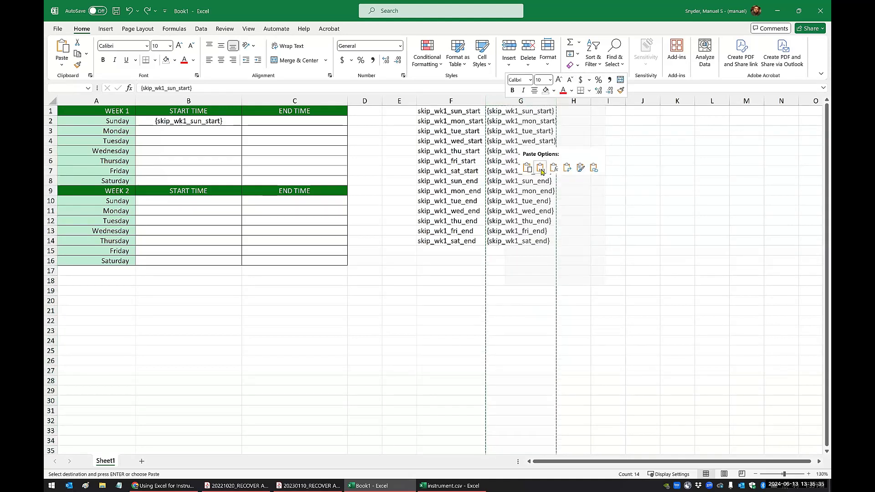
pyautogui.click(520, 220)
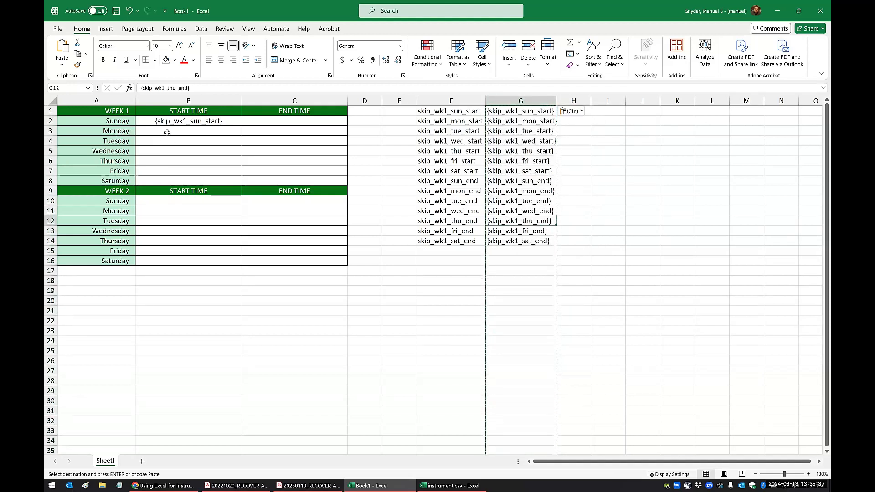
# Try pasting all seven Week 1 start values from G1:G7 at B3, and undo the paste
pyautogui.moveTo(501, 112); pyautogui.dragTo(498, 171)
pyautogui.hotkey('ctrl', 'c')
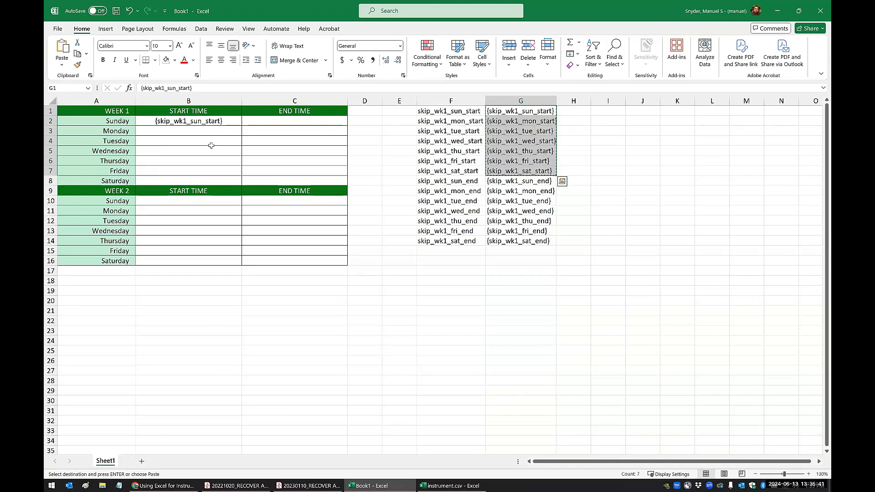
pyautogui.click(203, 131)
pyautogui.hotkey('ctrl', 'v')
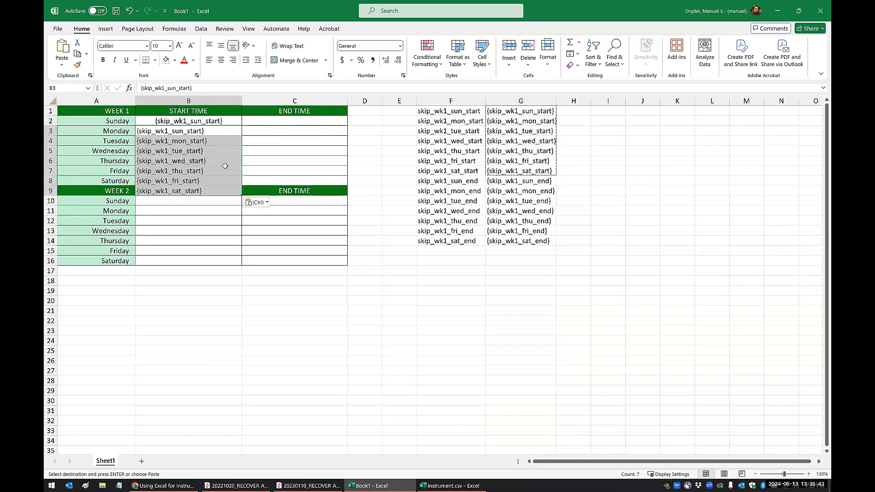
pyautogui.hotkey('ctrl', 'z')
# Copy the Monday to Saturday start values from G2:G7 into the Week 1 START TIME column at B3
pyautogui.click(510, 130)
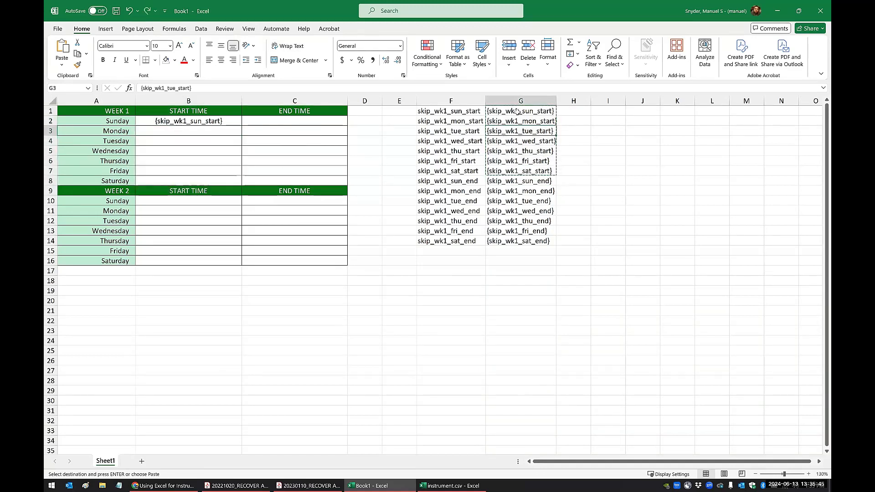
pyautogui.moveTo(514, 119); pyautogui.dragTo(511, 171)
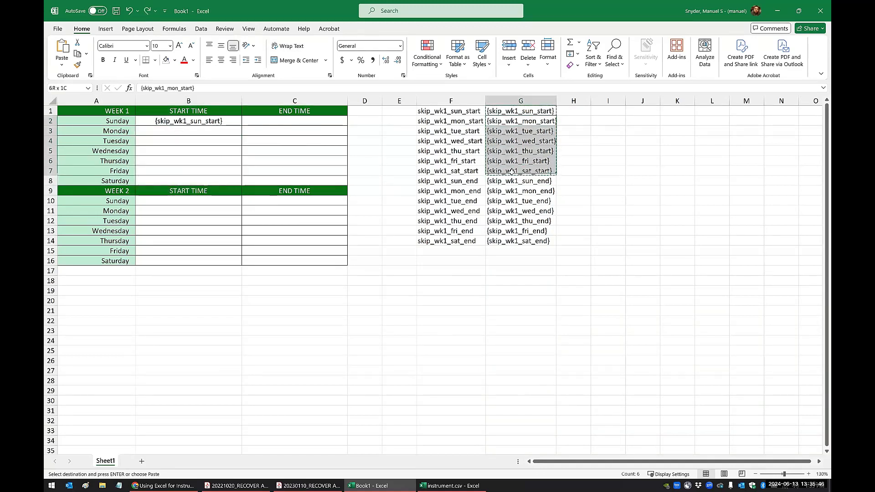
pyautogui.click(193, 130)
pyautogui.hotkey('ctrl', 'v')
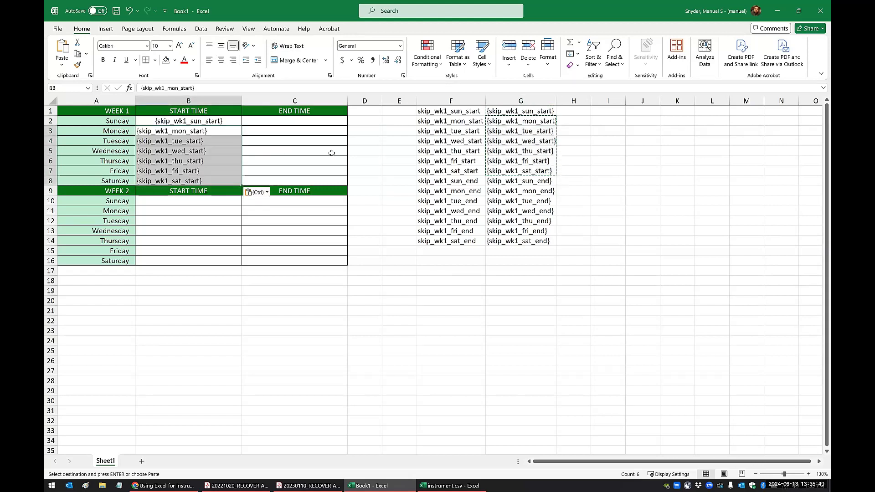
# Copy the seven end values from G8:G14 into the Week 1 END TIME column, starting at C2
pyautogui.moveTo(520, 181); pyautogui.dragTo(519, 240)
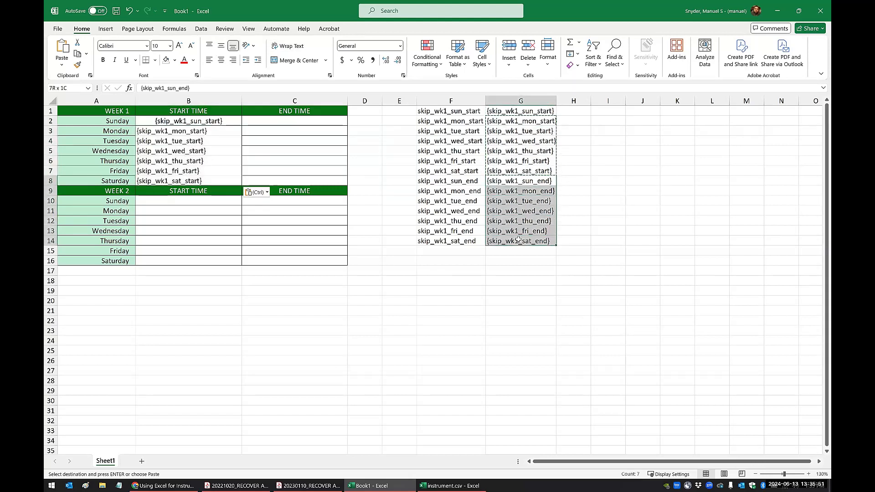
pyautogui.hotkey('ctrl', 'c')
pyautogui.click(261, 120)
pyautogui.hotkey('ctrl', 'v')
pyautogui.click(442, 241)
# Duplicate column G with the brace-wrapped Week 1 names into column H
pyautogui.click(510, 100)
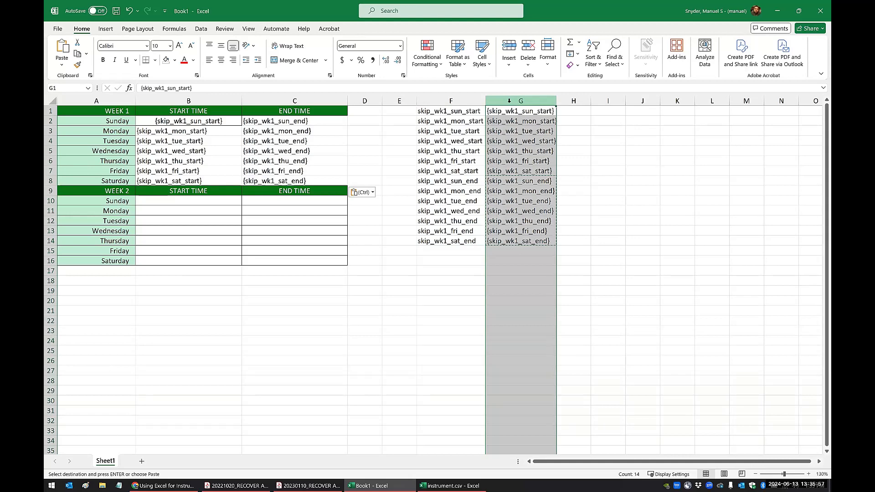
pyautogui.hotkey('ctrl', 'c')
pyautogui.click(606, 101)
pyautogui.hotkey('ctrl', 'v')
pyautogui.click(575, 131)
pyautogui.click(580, 103)
# Try replacing all wk1_ with wk_2 in column H
pyautogui.hotkey('ctrl', 'h')
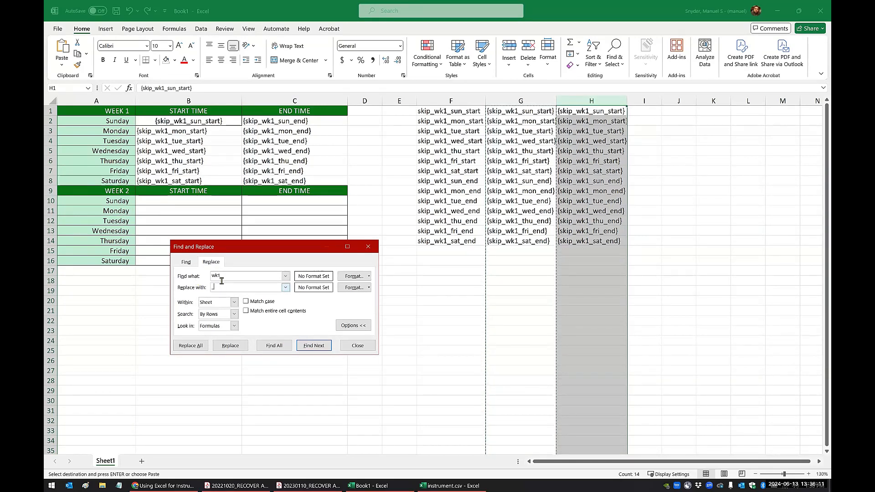
pyautogui.write('wk')
pyautogui.click(200, 350)
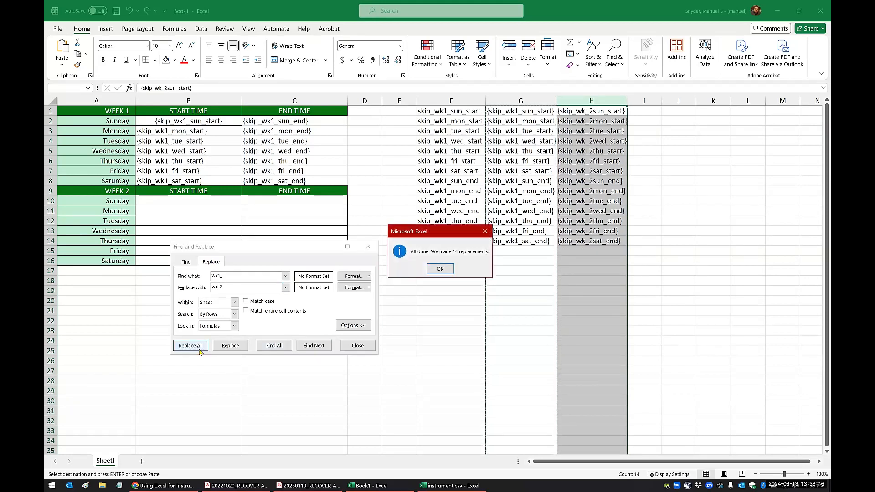
pyautogui.click(438, 270)
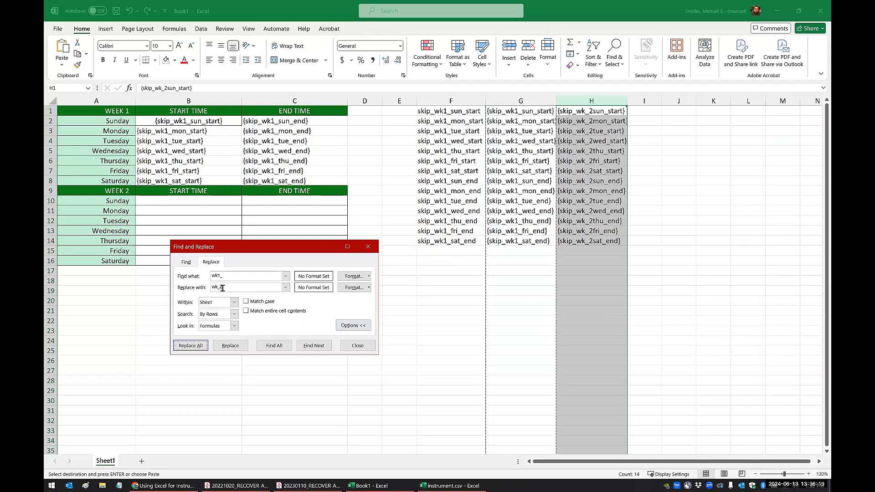
pyautogui.click(356, 345)
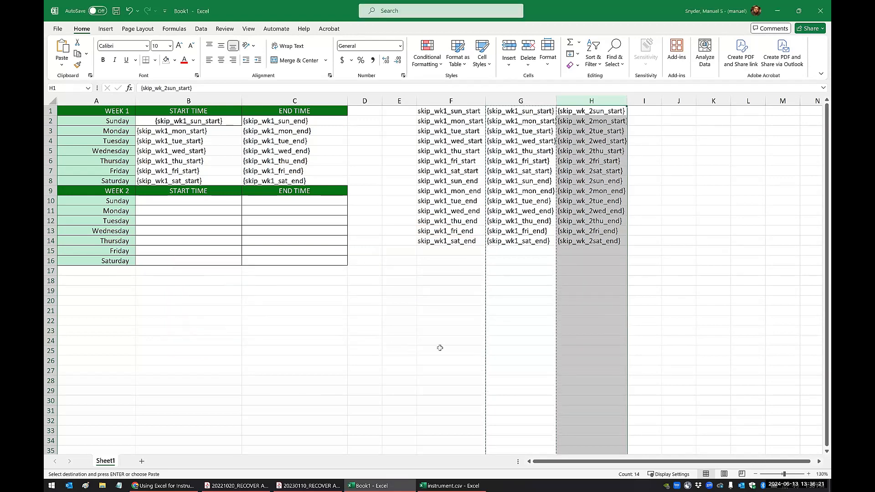
# Replace all wk1_ with wk2_ in the names in column H
pyautogui.hotkey('ctrl', 'h')
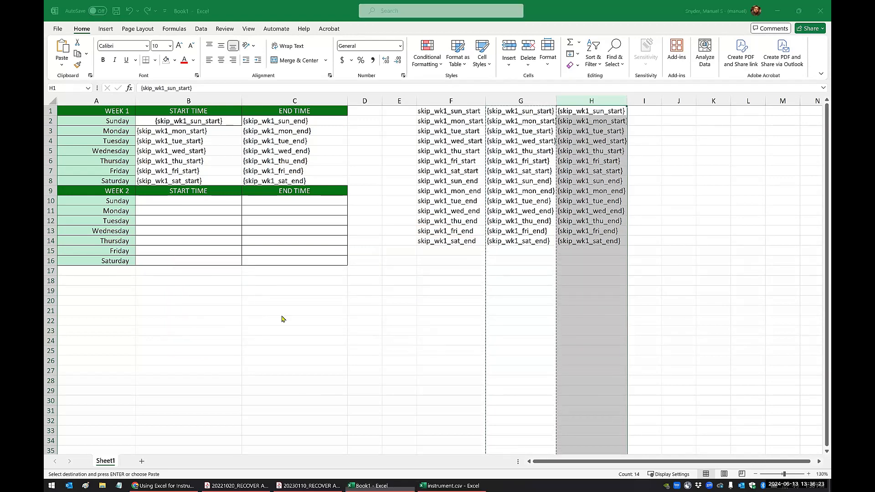
pyautogui.click(231, 301)
pyautogui.write('2_')
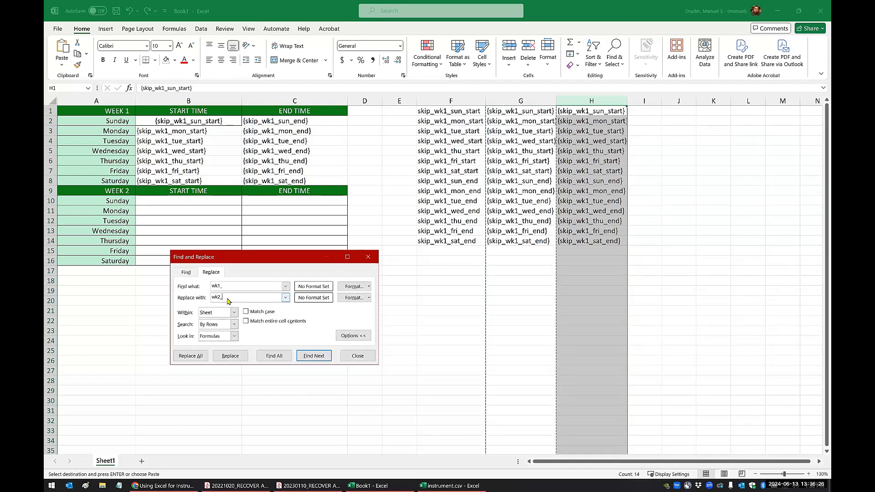
pyautogui.click(191, 356)
pyautogui.click(428, 269)
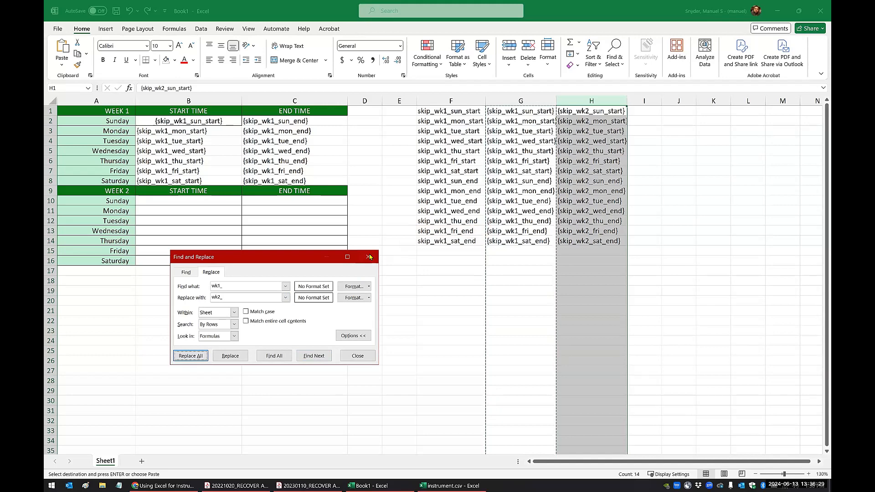
pyautogui.click(368, 258)
# Copy the seven Week 2 start values from H1:H7 into the Week 2 START TIME column, starting at B10
pyautogui.click(590, 278)
pyautogui.moveTo(579, 111); pyautogui.dragTo(592, 171)
pyautogui.hotkey('ctrl', 'c')
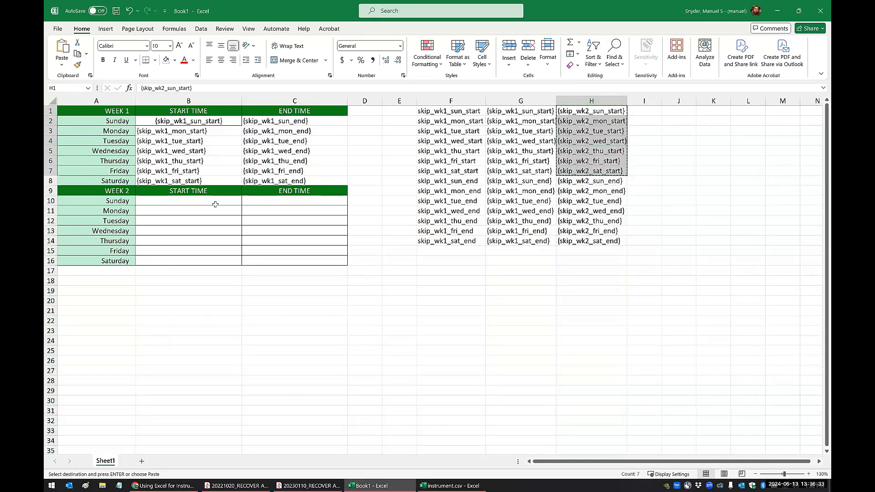
pyautogui.click(214, 202)
pyautogui.hotkey('ctrl', 'v')
# Copy the seven Week 2 end values from H8:H14 into the Week 2 END TIME column, C10:C16
pyautogui.moveTo(579, 181); pyautogui.dragTo(592, 241)
pyautogui.hotkey('ctrl', 'c')
pyautogui.click(268, 200)
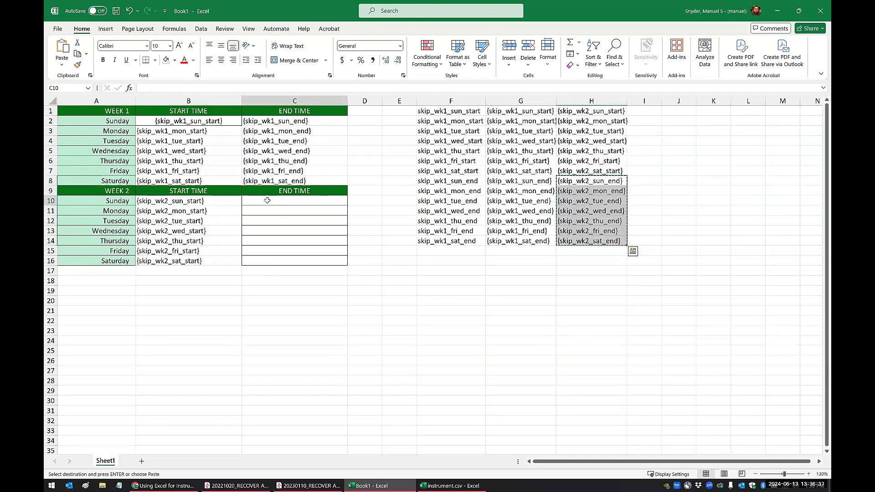
pyautogui.moveTo(267, 200); pyautogui.dragTo(269, 261)
pyautogui.hotkey('ctrl', 'v')
pyautogui.click(271, 300)
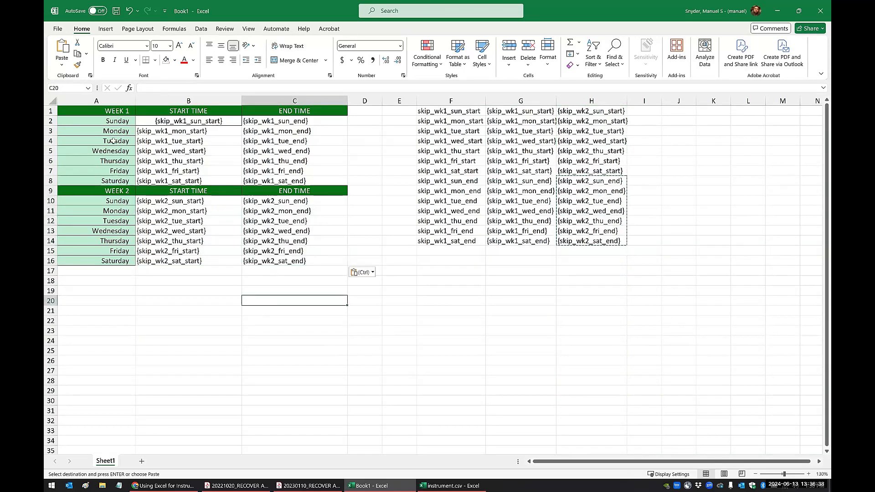
# Arrange the REDCap table editor in Chrome and the Book1 workbook in Excel side by side, each filling half the screen
pyautogui.click(108, 114)
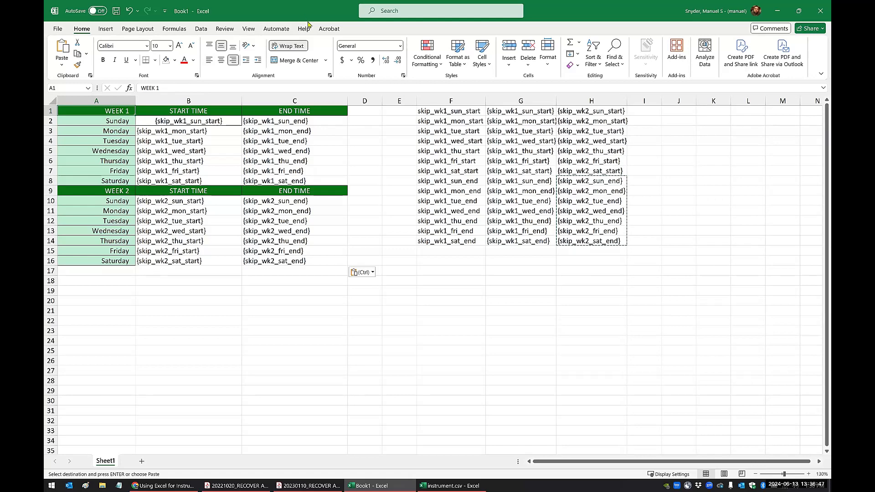
pyautogui.press('super+Right')
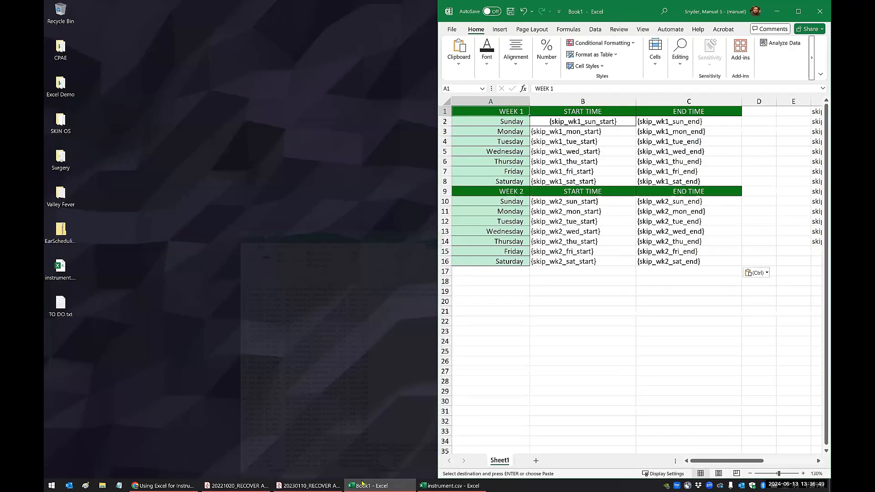
pyautogui.click(163, 486)
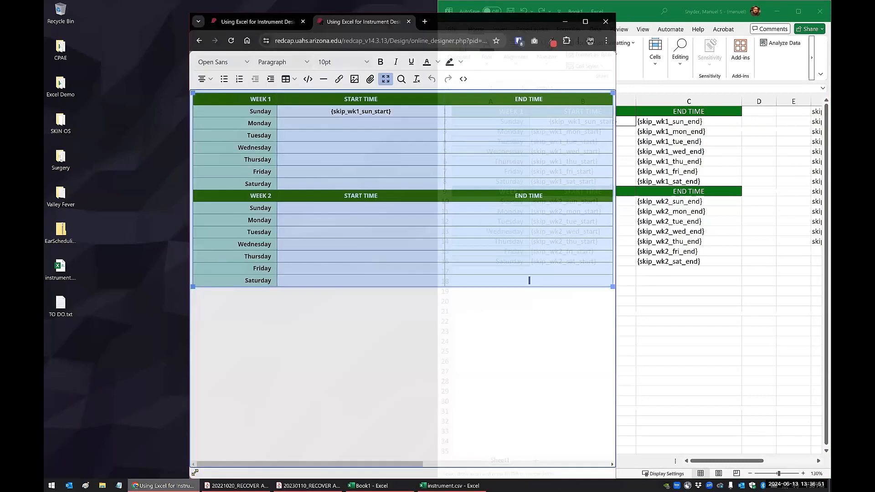
pyautogui.click(591, 10)
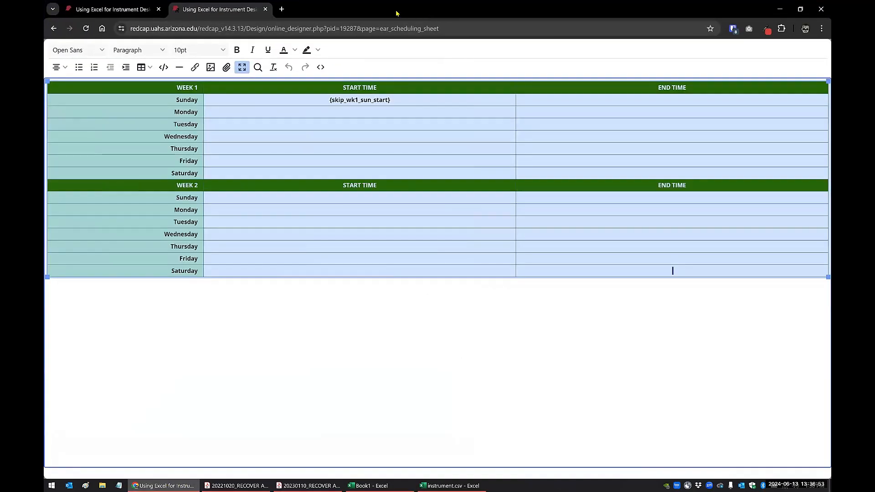
pyautogui.doubleClick(382, 10)
pyautogui.press('super+Left')
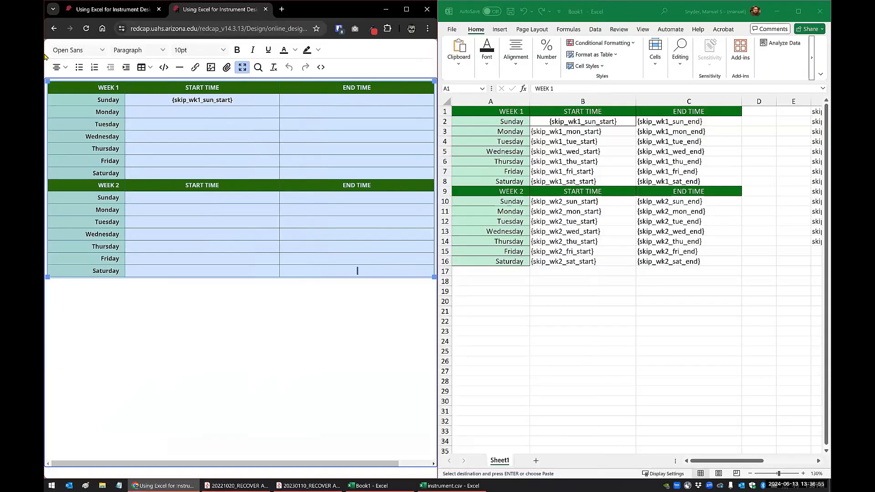
pyautogui.click(192, 212)
pyautogui.click(527, 283)
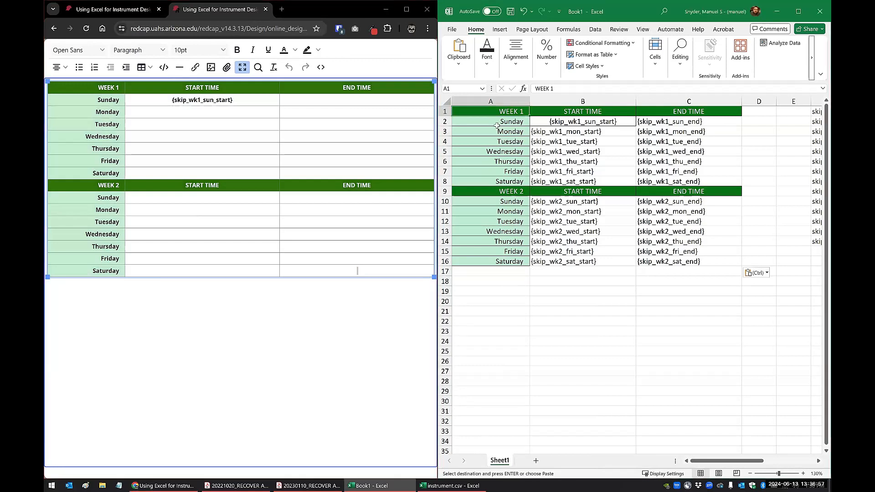
pyautogui.moveTo(485, 112); pyautogui.dragTo(710, 260)
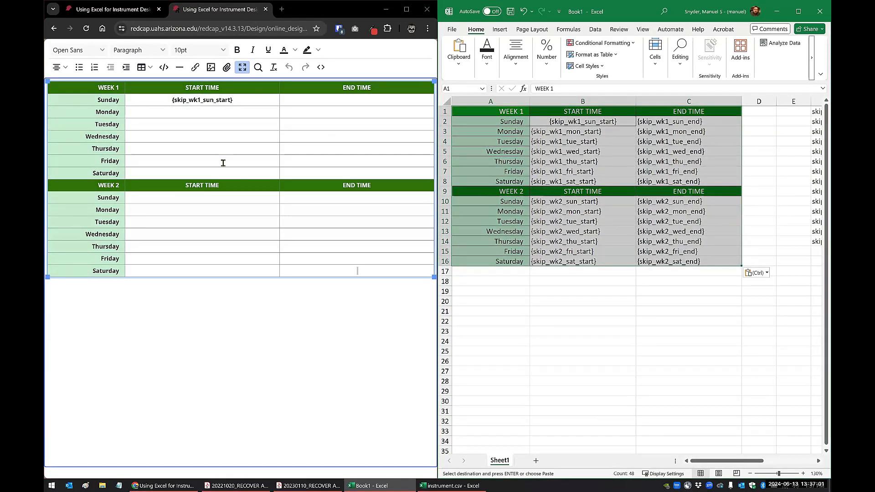
pyautogui.click(508, 178)
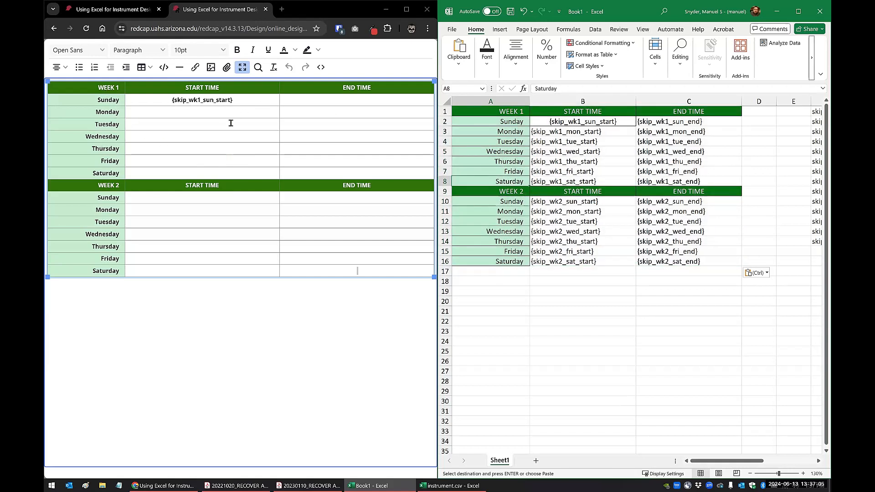
pyautogui.click(556, 197)
pyautogui.click(552, 129)
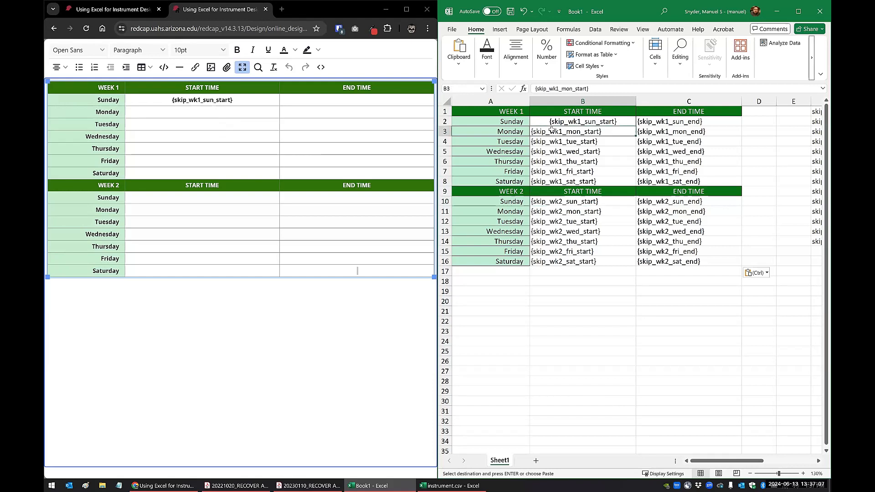
# Copy {skip_wk1_sun_end} from Excel into the Week 1 Sunday END TIME cell of the REDCap table
pyautogui.click(673, 121)
pyautogui.hotkey('ctrl', 'c')
pyautogui.click(366, 100)
pyautogui.hotkey('ctrl', 'v')
# Copy the Week 1 Monday to Saturday start and end values, B3:C8, into the matching cells of the REDCap table
pyautogui.moveTo(565, 131); pyautogui.dragTo(674, 181)
pyautogui.hotkey('ctrl', 'c')
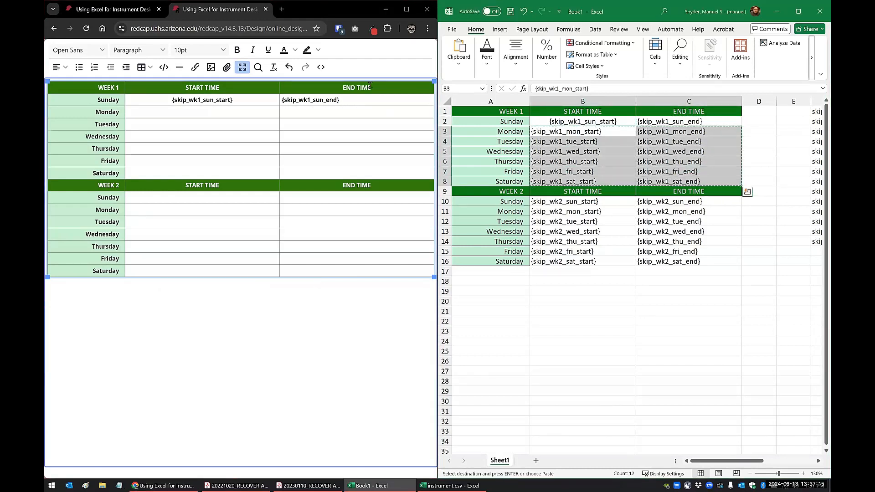
pyautogui.moveTo(278, 113); pyautogui.dragTo(318, 173)
pyautogui.hotkey('ctrl', 'v')
# Copy the Week 2 start and end values, B10:C16, into the Sunday to Saturday cells of the REDCap table's Week 2 section
pyautogui.click(609, 197)
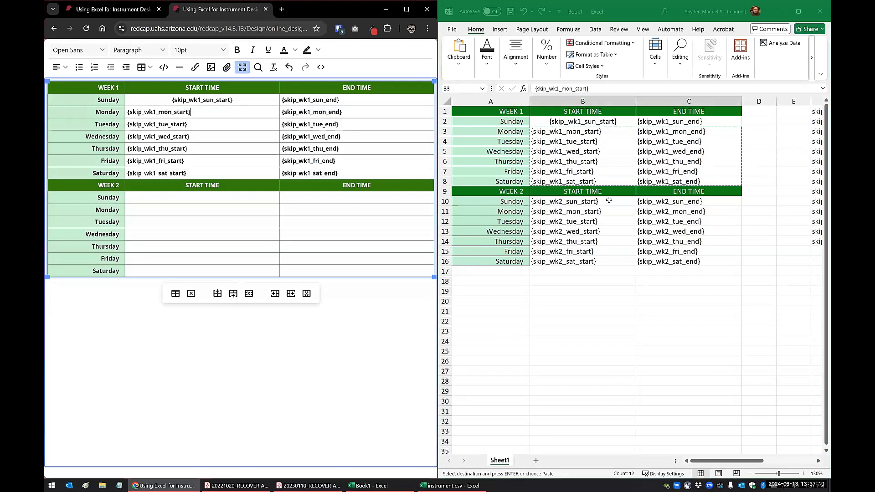
pyautogui.click(669, 253)
pyautogui.moveTo(598, 202); pyautogui.dragTo(675, 263)
pyautogui.hotkey('ctrl', 'c')
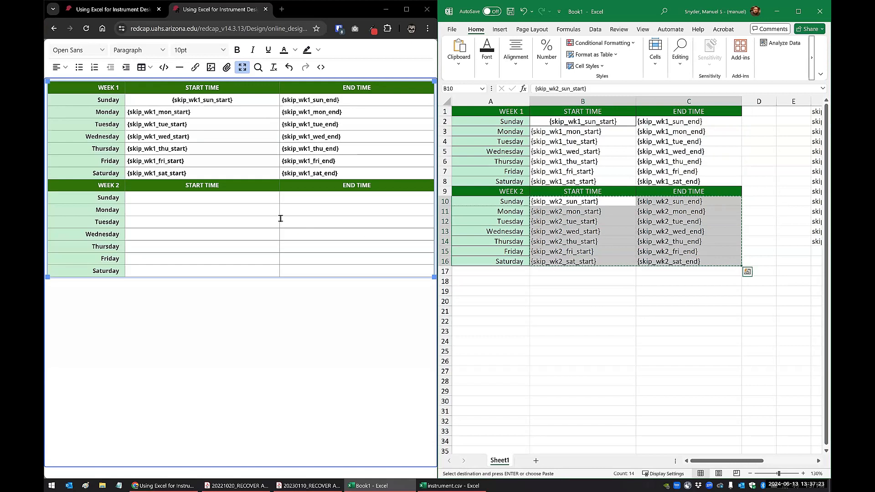
pyautogui.moveTo(264, 199); pyautogui.dragTo(321, 273)
pyautogui.hotkey('ctrl', 'v')
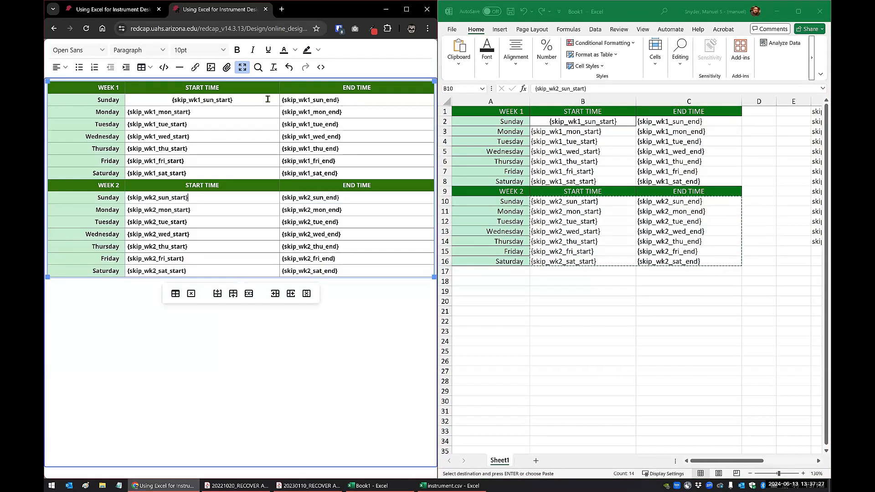
# Center-align all start and end variables for both weeks in the REDCap table and maximize the Chrome window
pyautogui.moveTo(268, 99); pyautogui.dragTo(319, 271)
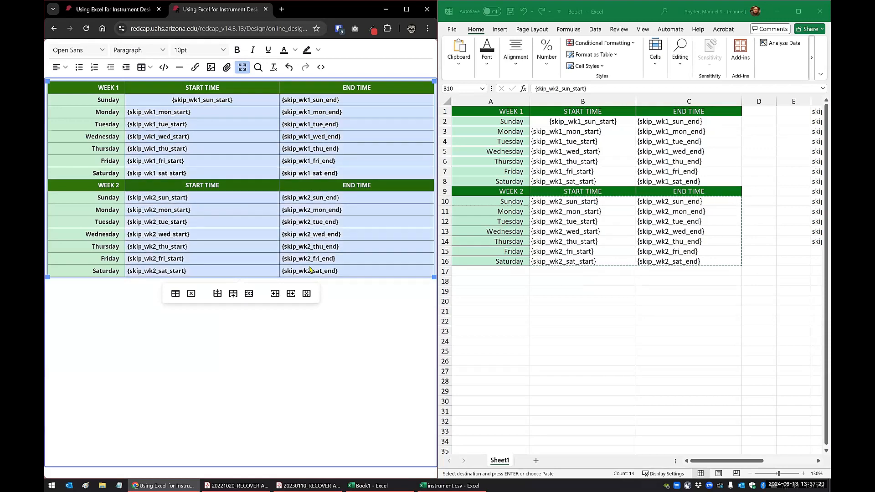
pyautogui.click(61, 67)
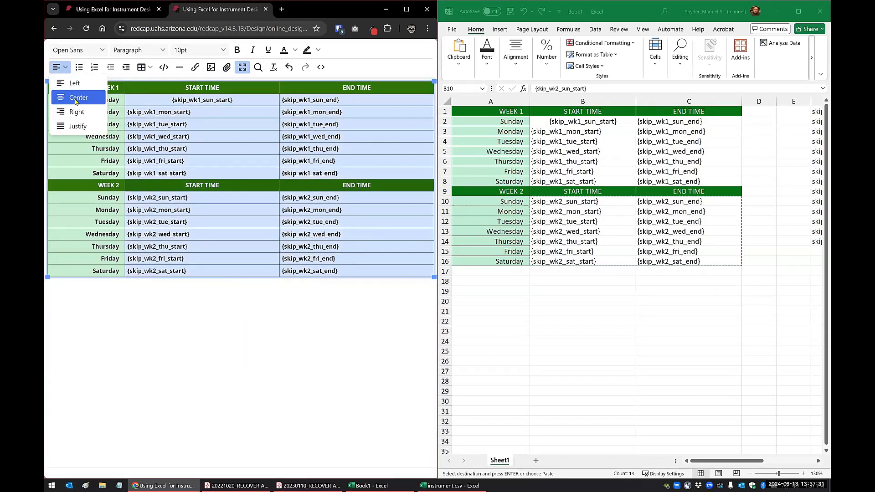
pyautogui.click(73, 96)
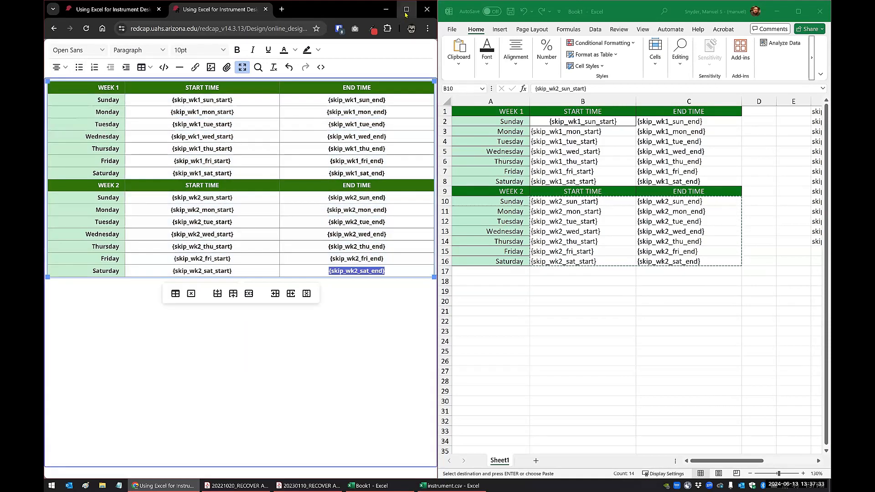
pyautogui.click(406, 10)
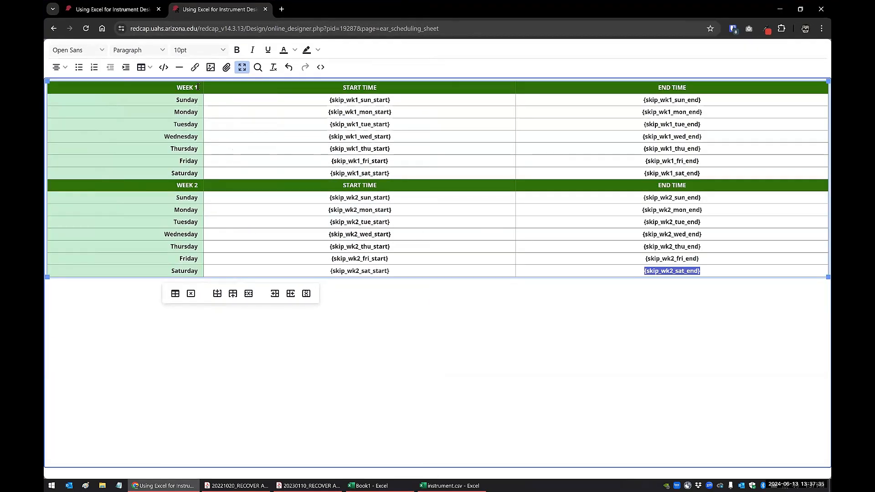
# Copy the START TIME and END TIME entries of both weeks from the REDCap table into Book1 starting at A18
pyautogui.click(302, 114)
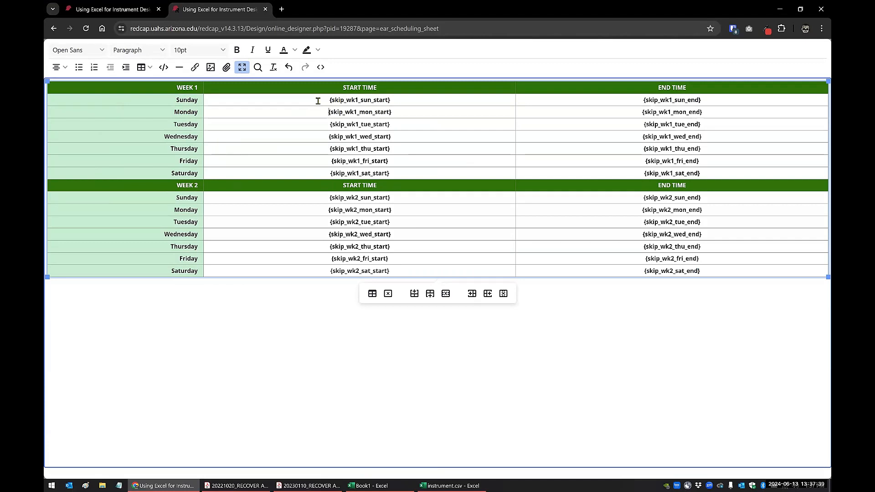
pyautogui.moveTo(319, 100); pyautogui.dragTo(636, 275)
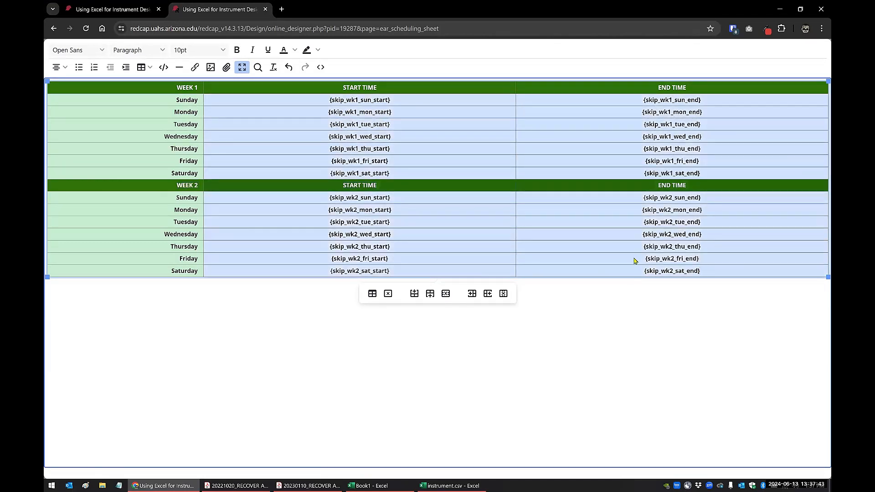
pyautogui.click(468, 484)
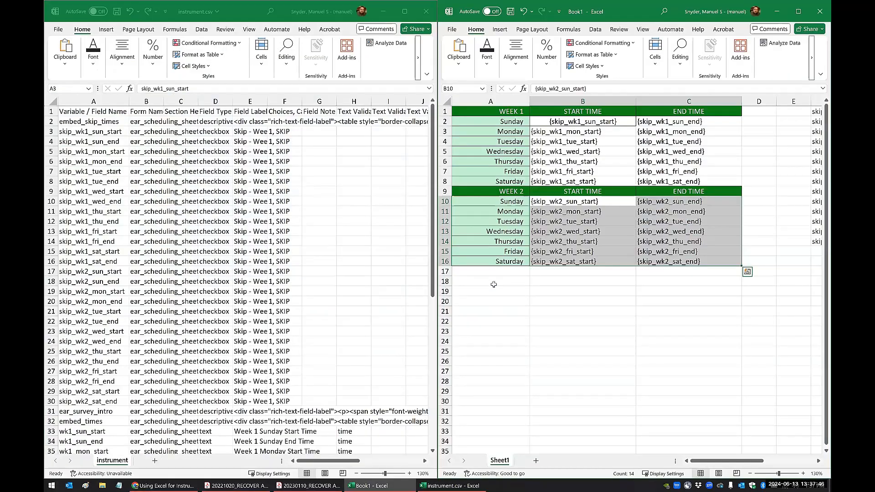
pyautogui.click(493, 282)
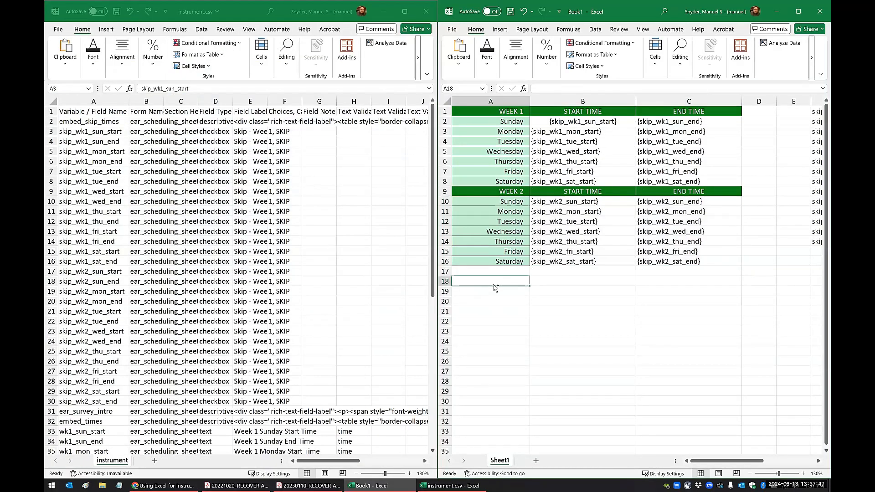
pyautogui.hotkey('ctrl', 'v')
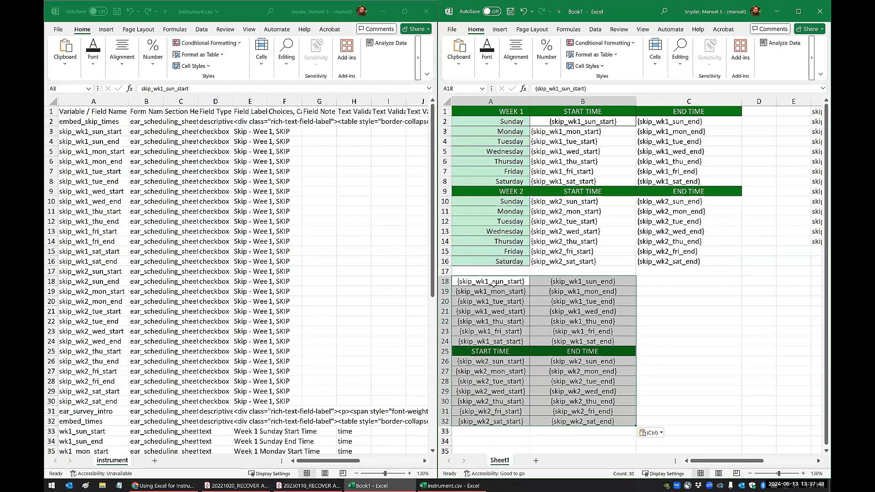
# Return to REDCap, exit the full-screen label editor, and save the embed_skip_times field
pyautogui.click(383, 14)
pyautogui.click(411, 8)
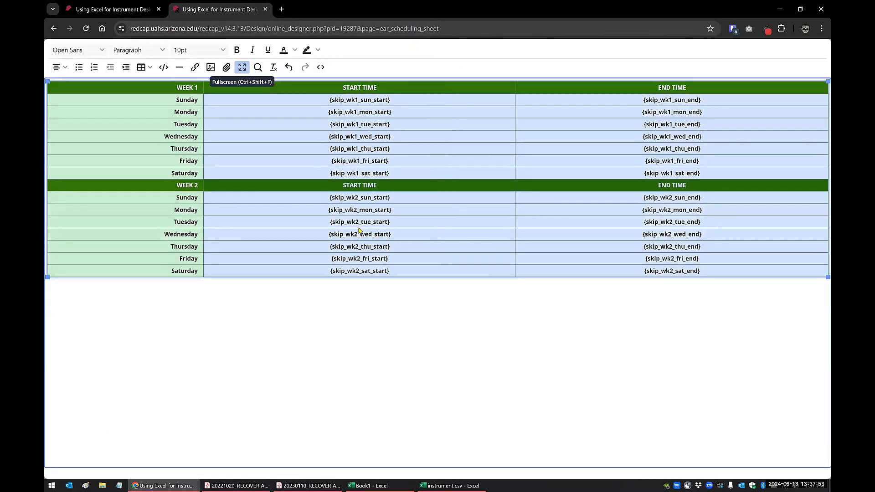
pyautogui.click(242, 67)
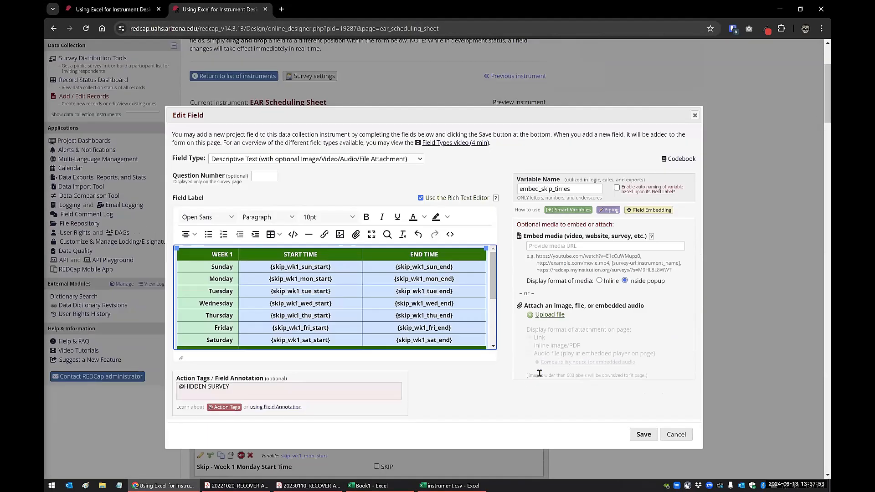
pyautogui.click(635, 435)
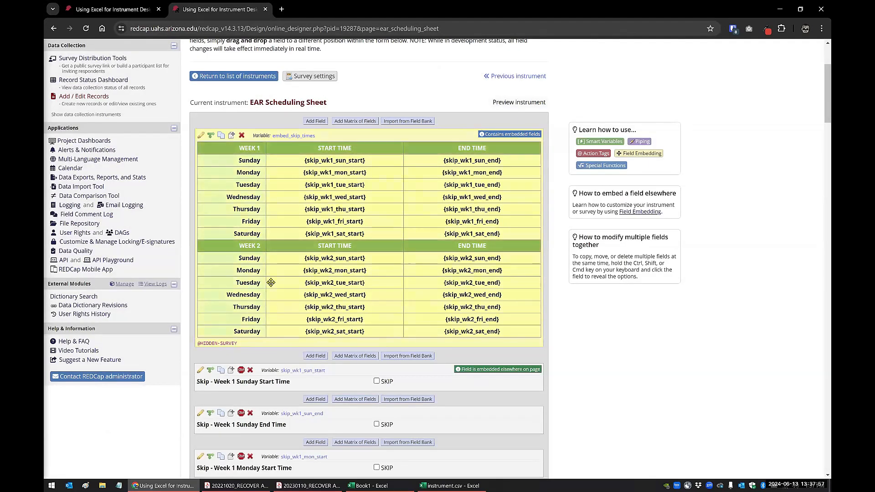
# Open the embed_times field for editing and show its label table in the full-screen editor
pyautogui.scroll(-2, 205, 183)
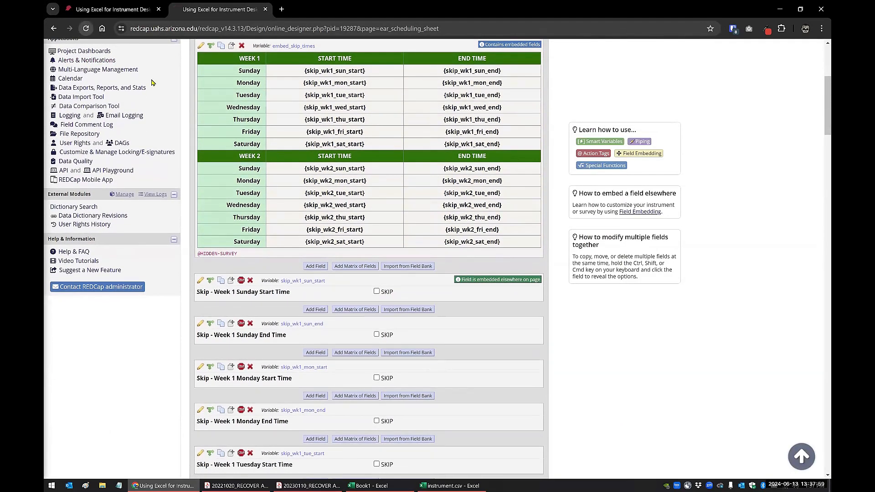
pyautogui.scroll(-1, 471, 249)
pyautogui.scroll(-11, 471, 249)
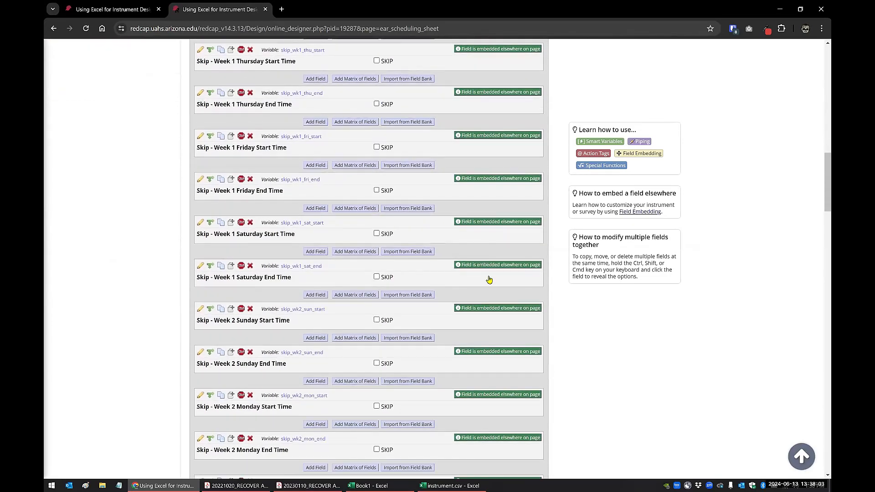
pyautogui.scroll(-18, 490, 280)
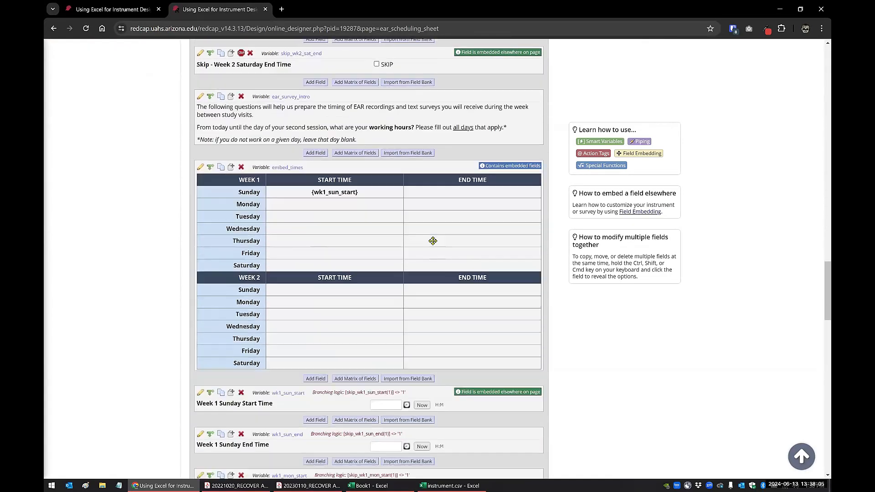
pyautogui.scroll(-1, 433, 241)
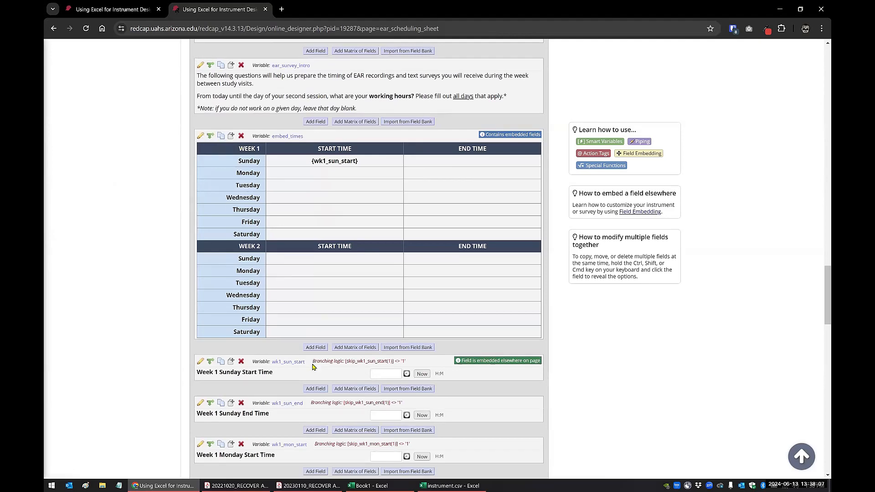
pyautogui.click(200, 136)
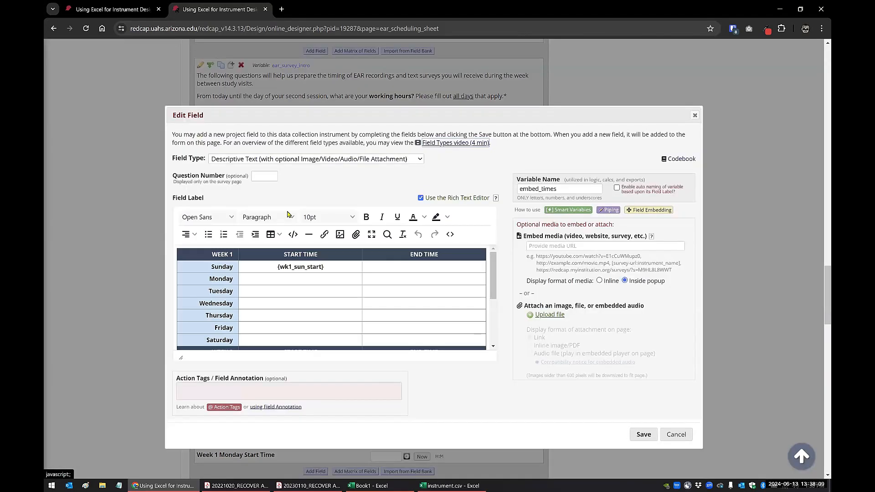
pyautogui.click(371, 234)
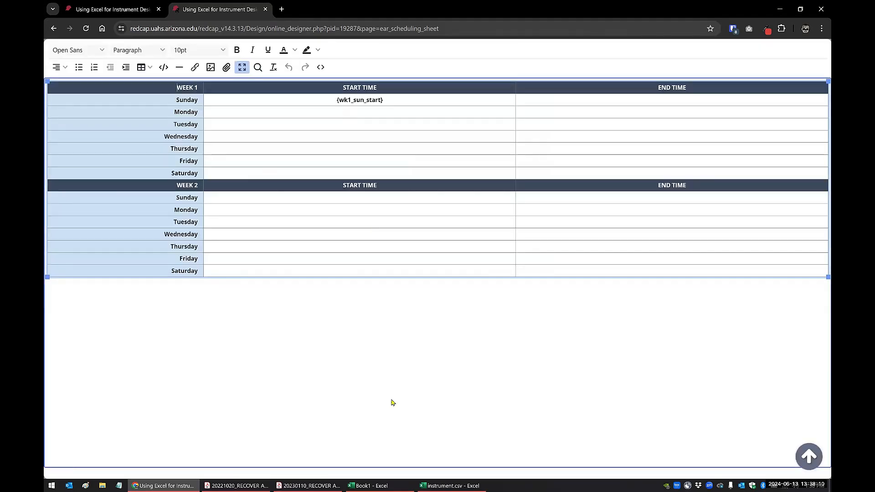
# Close the instrument.csv workbook and bring Book1 back into view
pyautogui.click(433, 485)
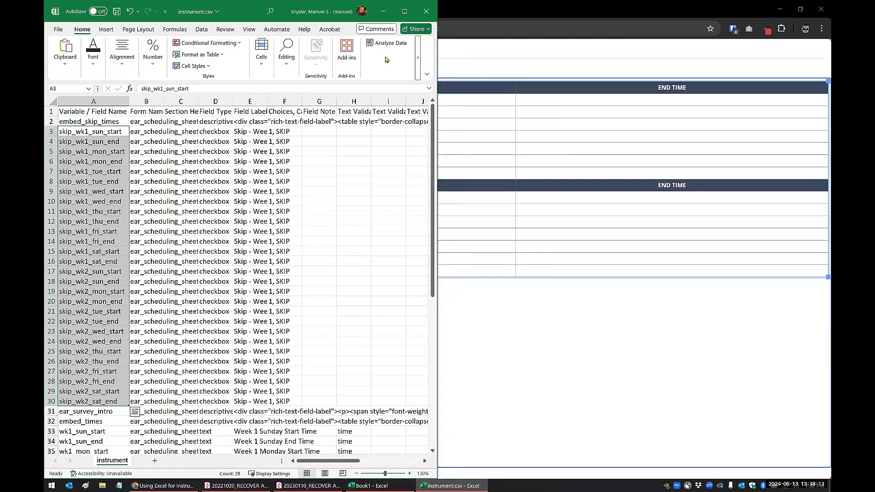
pyautogui.click(426, 11)
pyautogui.click(268, 367)
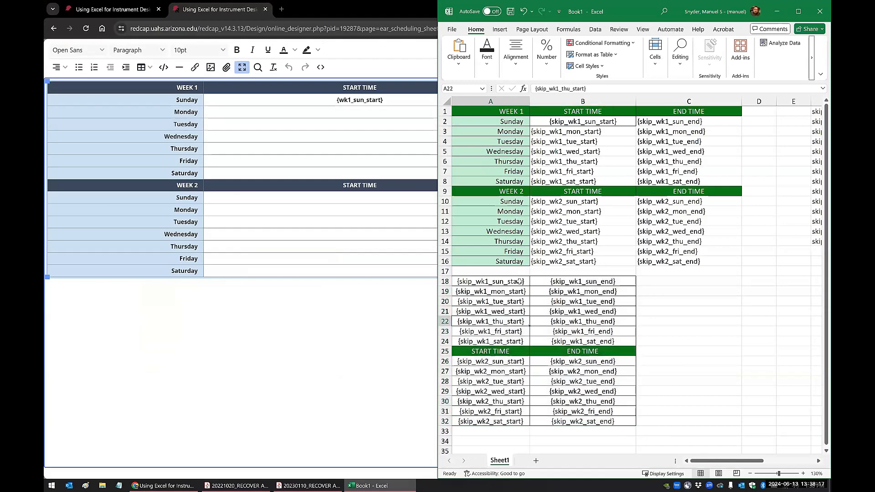
# Remove skip_ from all variable names in A18:B32 by replacing it with nothing
pyautogui.moveTo(486, 282); pyautogui.dragTo(575, 416)
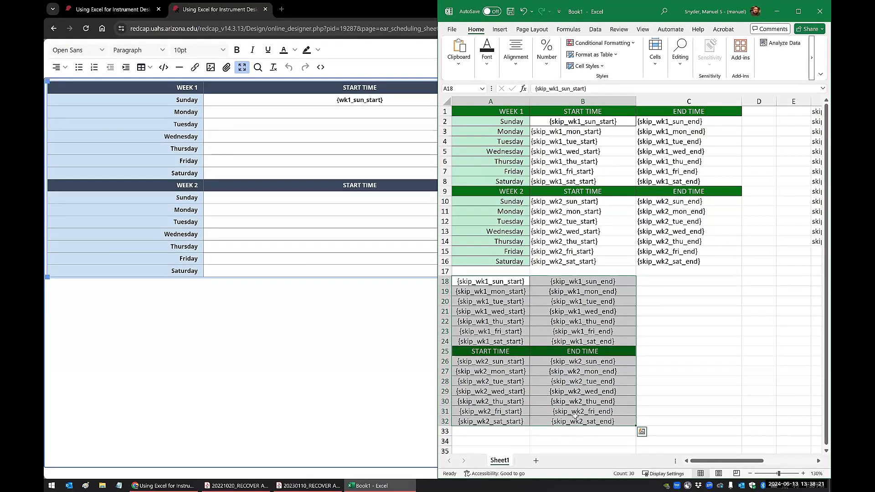
pyautogui.hotkey('ctrl', 'h')
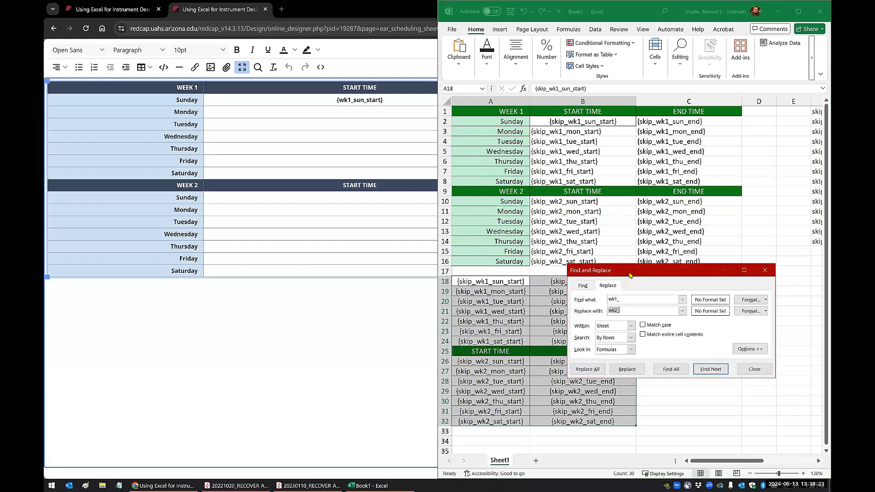
pyautogui.moveTo(629, 276); pyautogui.dragTo(255, 279)
pyautogui.hotkey('shift', 'Tab')
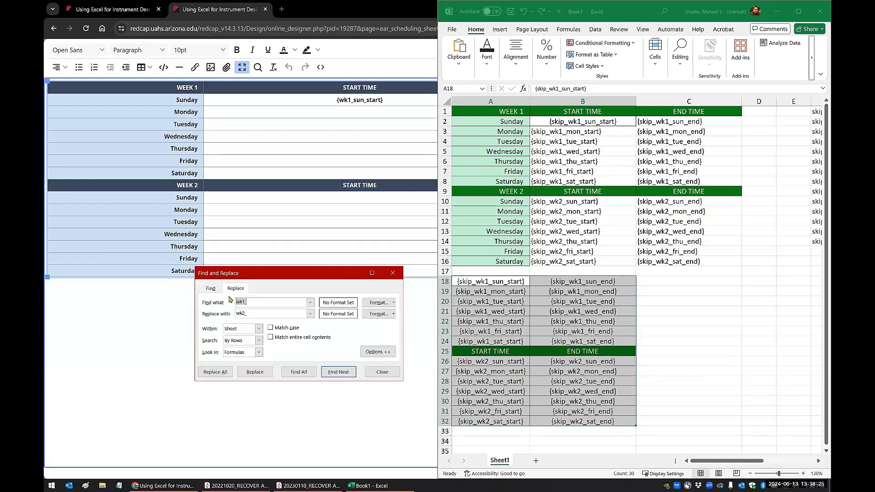
pyautogui.write('skip')
pyautogui.press('Tab')
pyautogui.press('BackSpace')
pyautogui.click(216, 372)
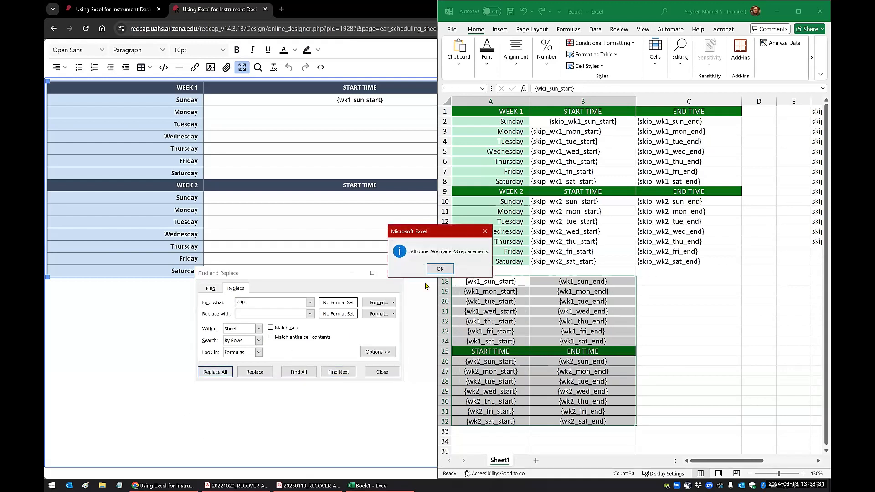
pyautogui.click(440, 269)
pyautogui.press('Escape')
# Copy the Week 1 start and end variables, A18:B24, into the Week 1 cells of the embed_times table in REDCap
pyautogui.click(506, 282)
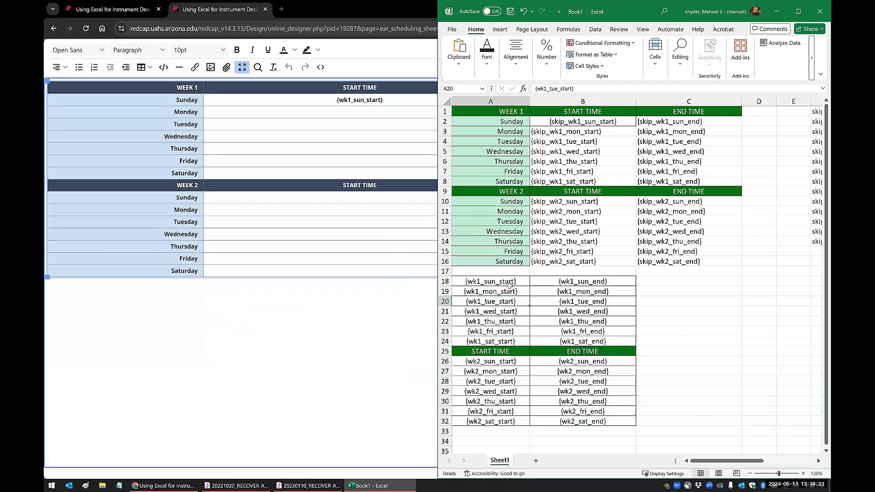
pyautogui.moveTo(550, 282); pyautogui.dragTo(565, 314)
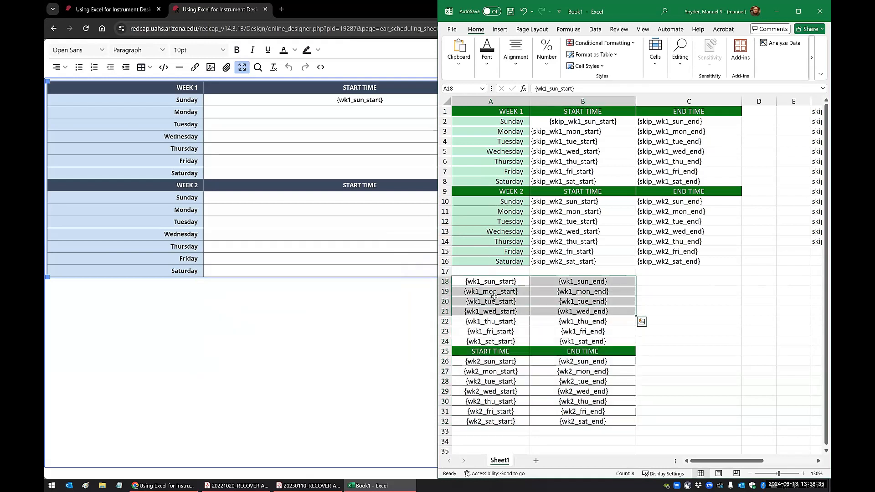
pyautogui.click(496, 298)
pyautogui.moveTo(514, 281); pyautogui.dragTo(574, 341)
pyautogui.hotkey('ctrl', 'c')
pyautogui.click(400, 255)
pyautogui.moveTo(543, 102); pyautogui.dragTo(546, 176)
pyautogui.hotkey('ctrl', 'v')
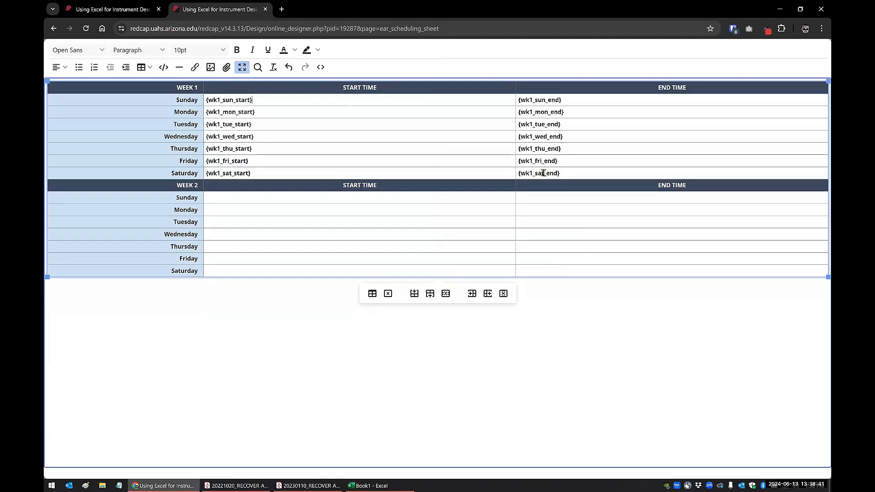
# Copy the Week 2 start and end variables, A26:B32, into the Week 2 cells of the embed_times table in REDCap
pyautogui.click(369, 486)
pyautogui.moveTo(510, 363); pyautogui.dragTo(576, 421)
pyautogui.hotkey('ctrl', 'c')
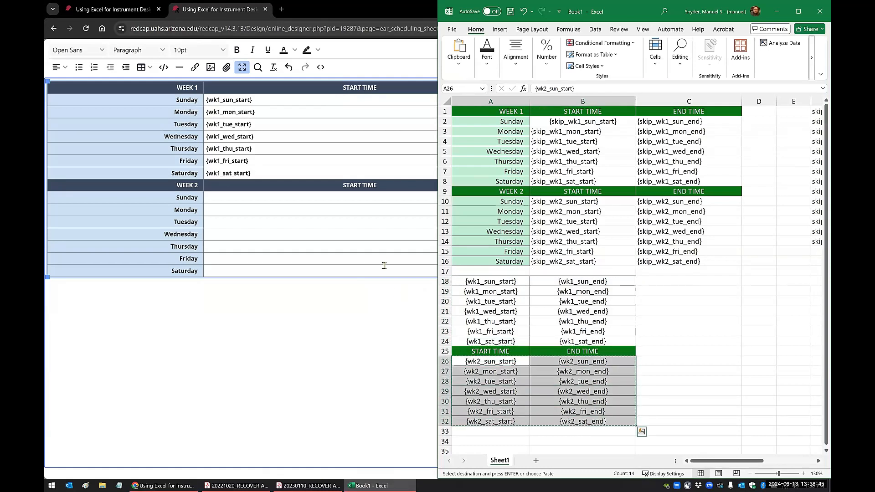
pyautogui.click(384, 263)
pyautogui.moveTo(494, 201); pyautogui.dragTo(543, 274)
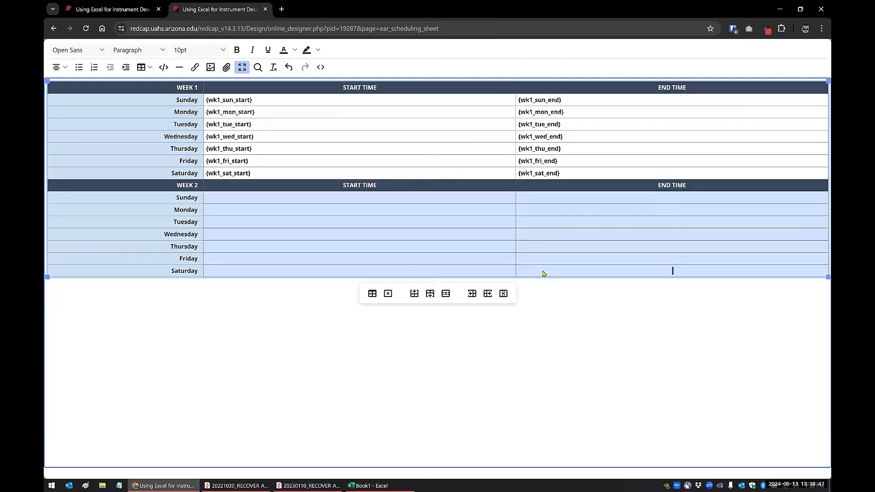
pyautogui.hotkey('ctrl', 'v')
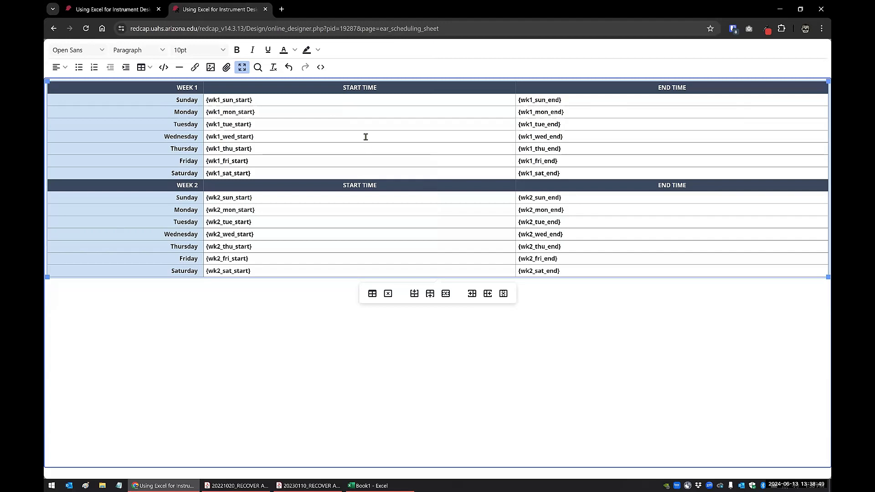
# Center the variables in the start and end time columns of the embed_times table, exit full screen and save the field
pyautogui.moveTo(339, 88); pyautogui.dragTo(578, 269)
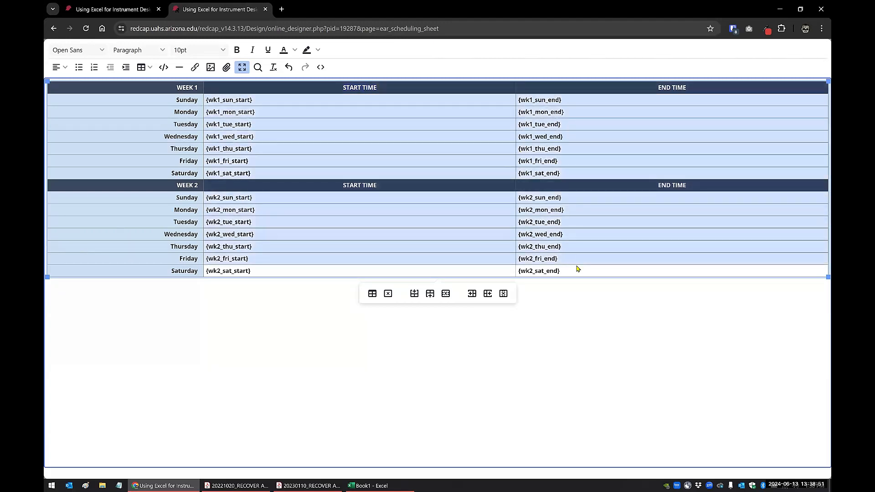
pyautogui.click(62, 67)
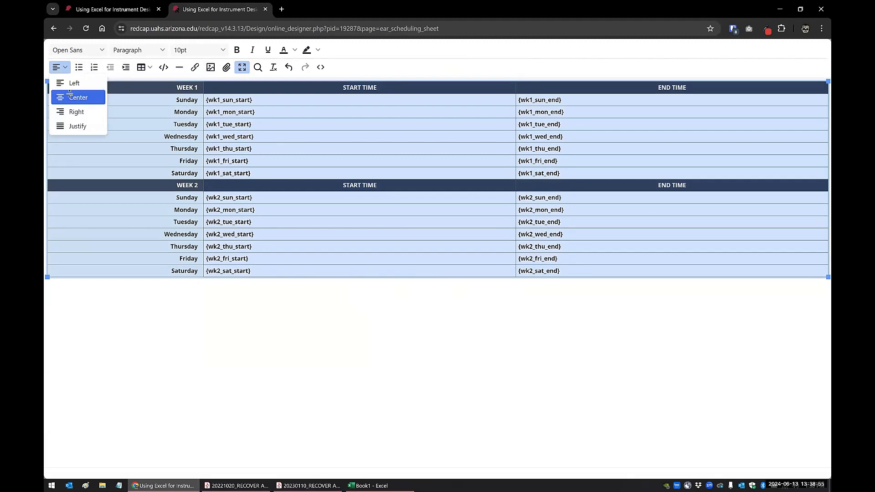
pyautogui.click(70, 97)
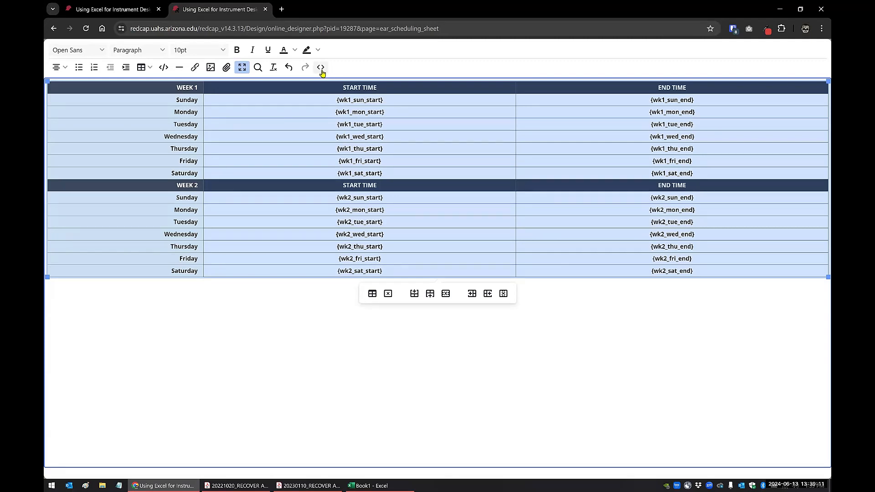
pyautogui.click(242, 68)
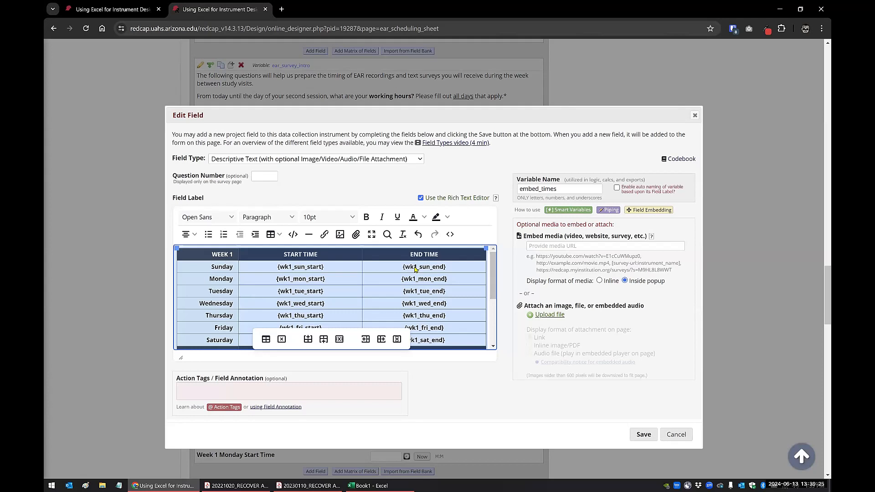
pyautogui.click(385, 358)
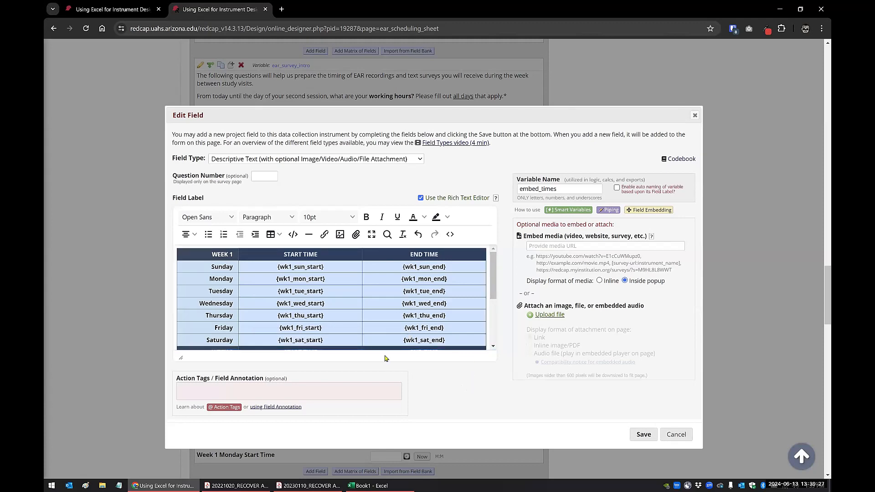
pyautogui.click(640, 435)
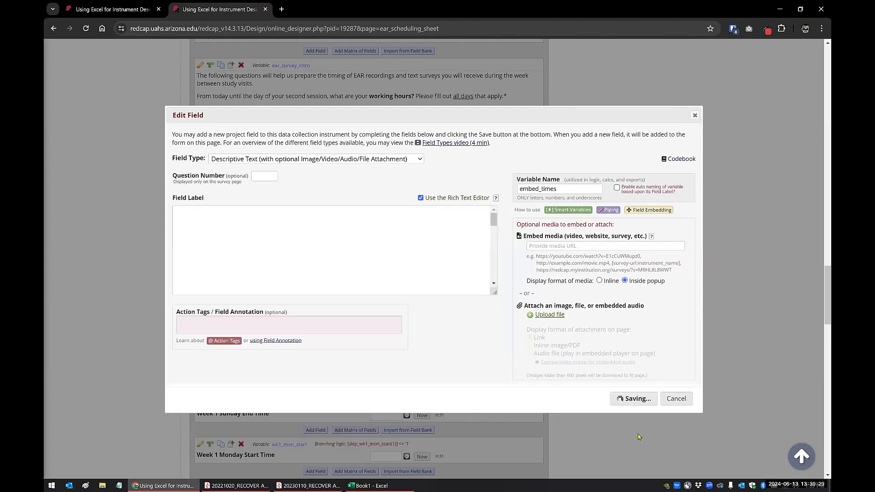
# Reload the designer page and check that the Week 1 start and end time fields are marked as embedded
pyautogui.click(86, 31)
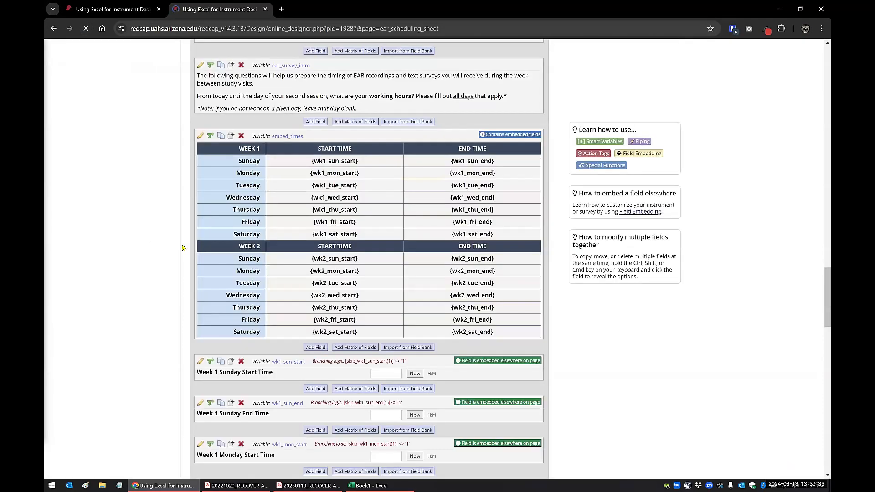
pyautogui.scroll(-8, 546, 273)
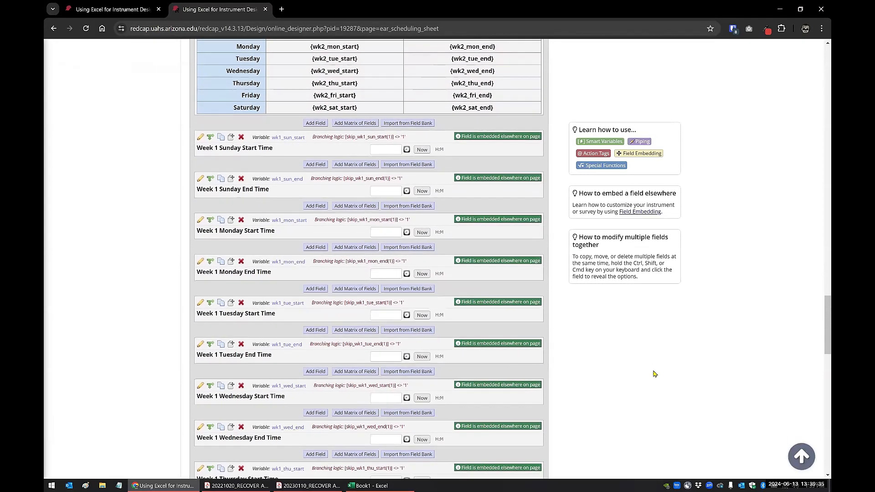
pyautogui.scroll(-5, 655, 372)
pyautogui.scroll(10, 590, 336)
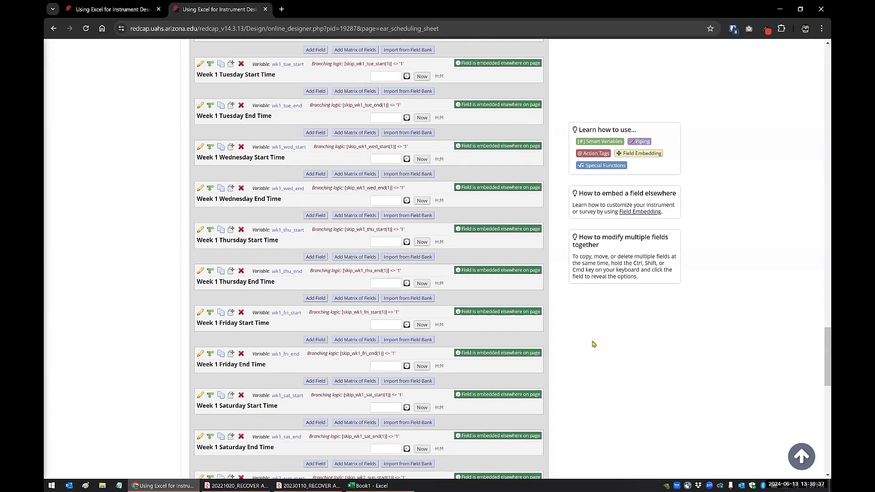
pyautogui.scroll(1, 787, 306)
# Start a new record and open its EAR Scheduling Sheet form for data entry
pyautogui.moveTo(828, 299); pyautogui.dragTo(730, 48)
pyautogui.click(88, 231)
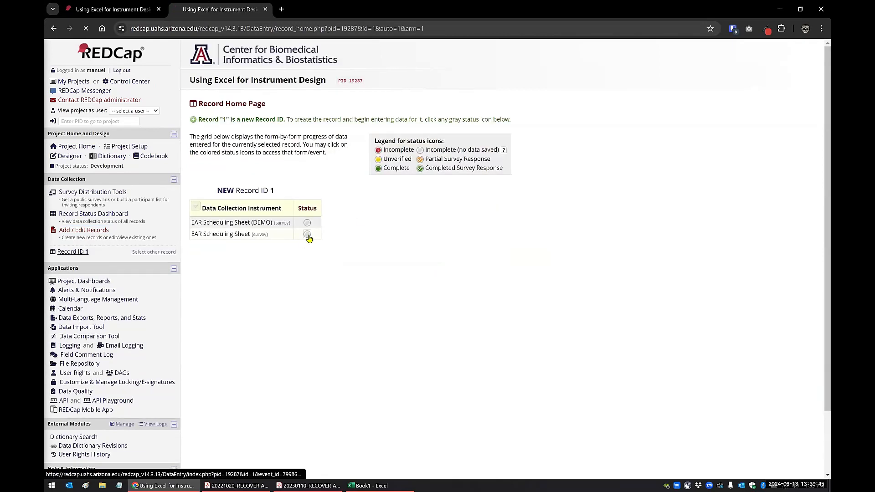
pyautogui.click(307, 235)
pyautogui.scroll(-2, 334, 87)
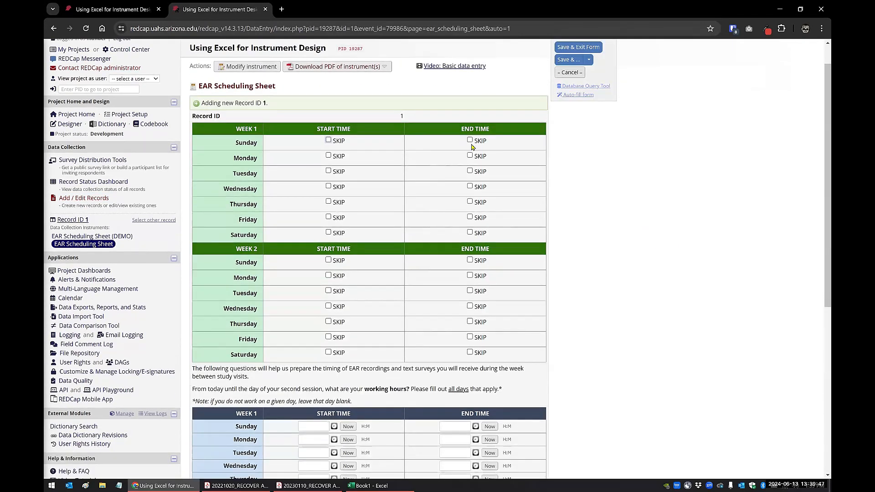
# Test the branching logic by ticking SKIP for the Week 1 Sunday, Monday and Tuesday start and end times
pyautogui.click(329, 85)
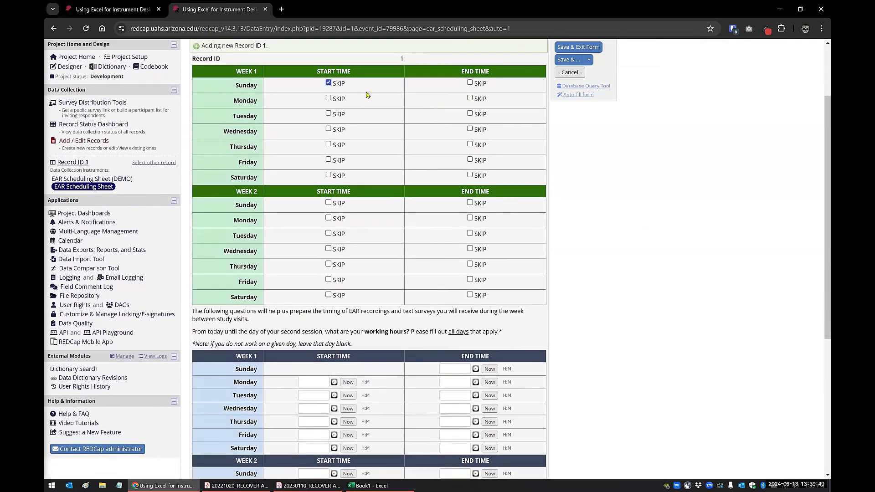
pyautogui.click(470, 83)
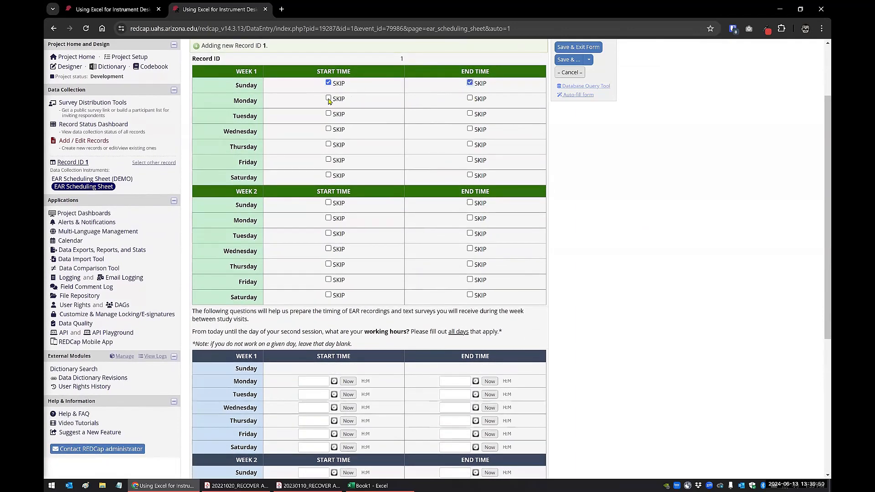
pyautogui.click(329, 99)
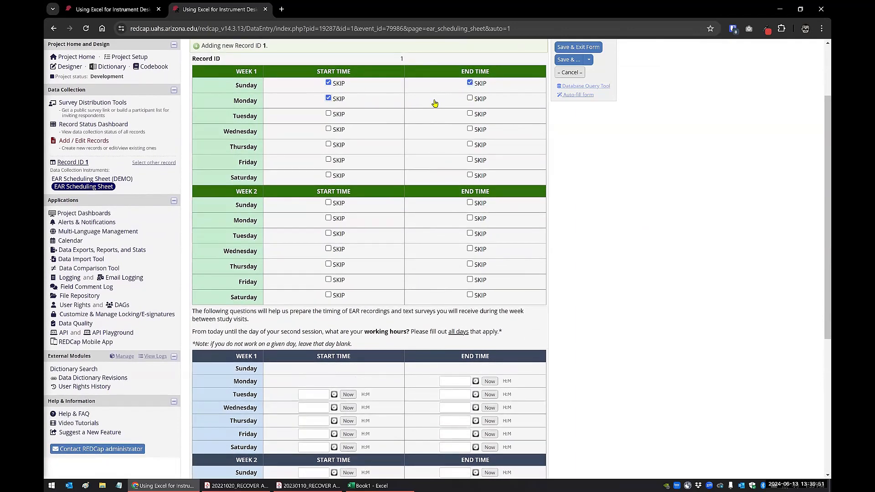
pyautogui.click(470, 99)
pyautogui.click(329, 114)
pyautogui.click(470, 114)
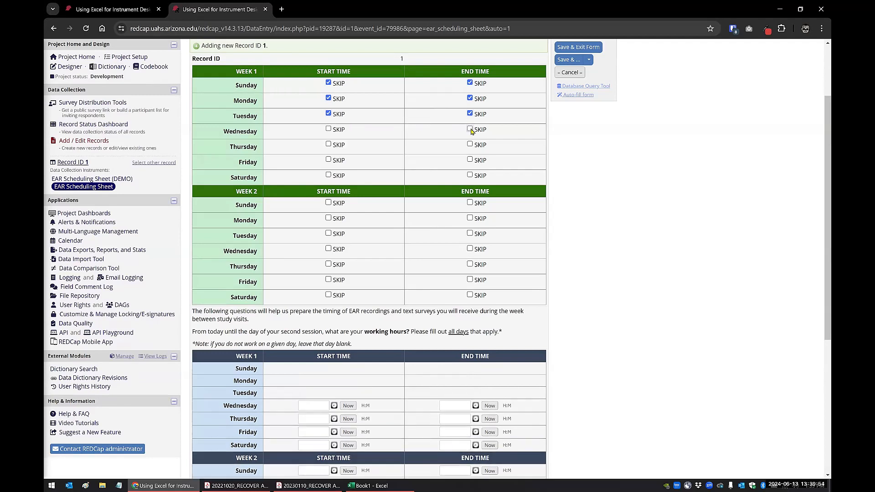
# Tick SKIP for the remaining Week 1 end times, Wednesday to Saturday, and for all Week 2 end times
pyautogui.click(470, 129)
pyautogui.click(470, 145)
pyautogui.click(470, 160)
pyautogui.click(470, 175)
pyautogui.click(470, 203)
pyautogui.click(470, 219)
pyautogui.click(470, 234)
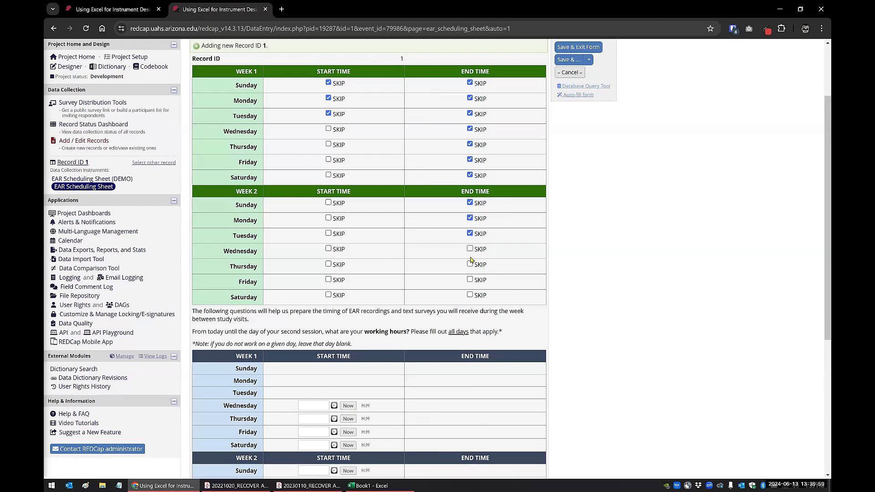
pyautogui.click(470, 265)
pyautogui.click(471, 280)
# Tick SKIP for all Week 2 start times, Sunday to Saturday
pyautogui.scroll(-4, 546, 216)
pyautogui.scroll(3, 326, 254)
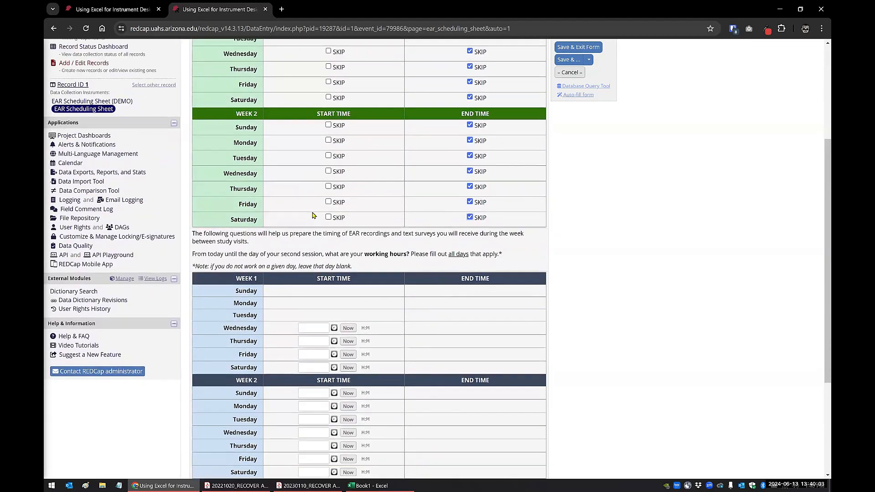
pyautogui.click(328, 234)
pyautogui.click(328, 203)
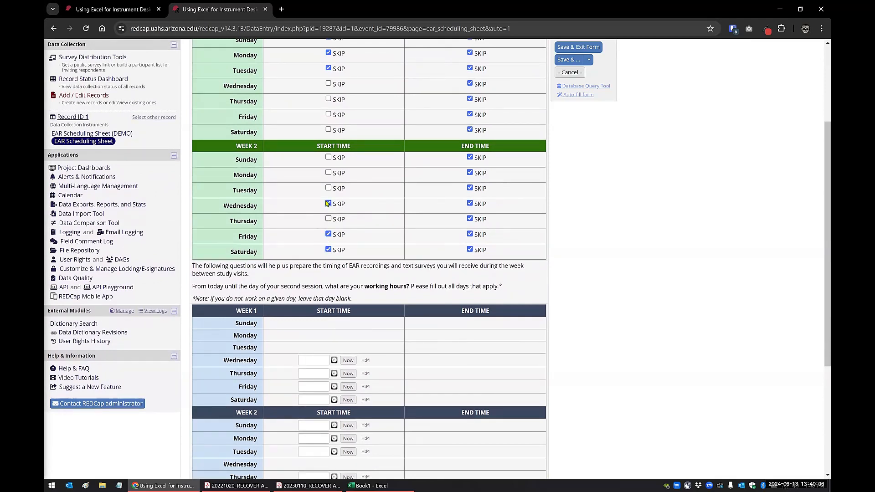
pyautogui.click(328, 219)
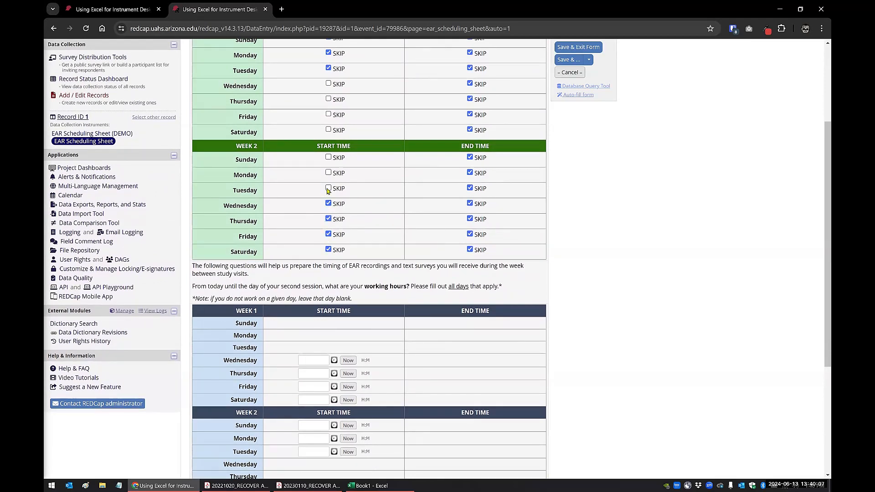
pyautogui.click(328, 188)
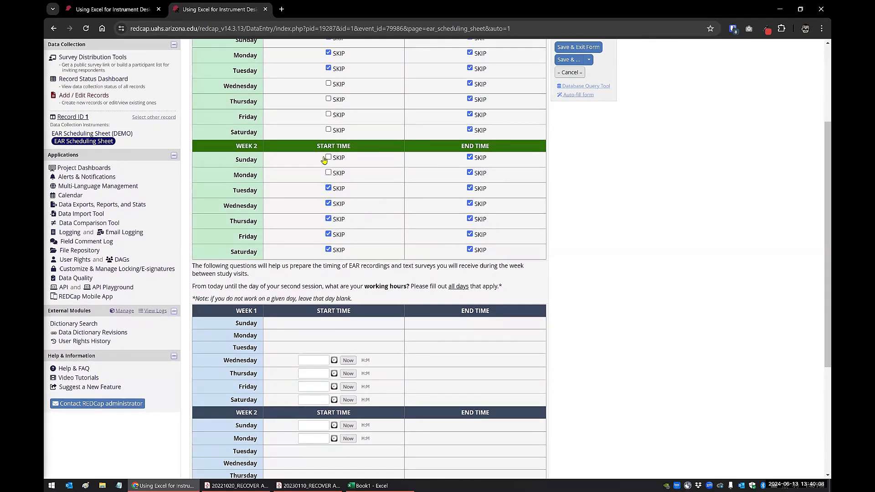
pyautogui.click(328, 173)
pyautogui.click(328, 157)
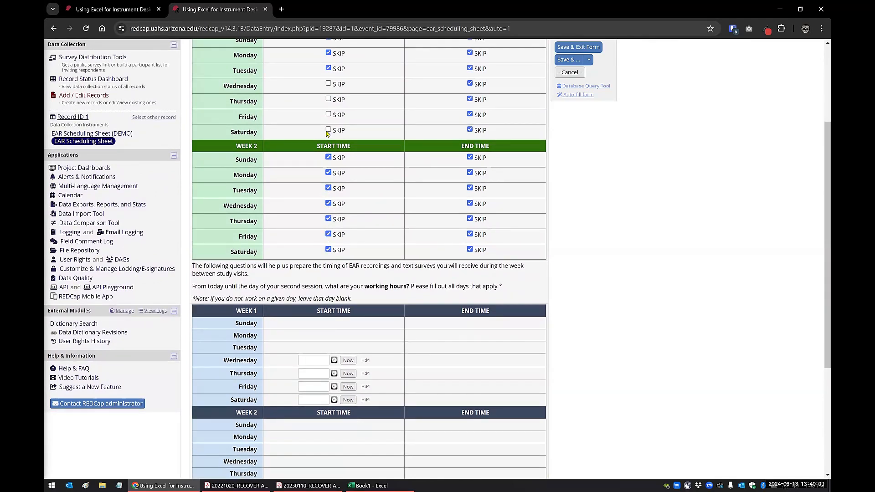
# Tick SKIP for the Week 1 start times from Wednesday to Saturday
pyautogui.click(328, 130)
pyautogui.click(328, 114)
pyautogui.click(328, 100)
pyautogui.click(329, 84)
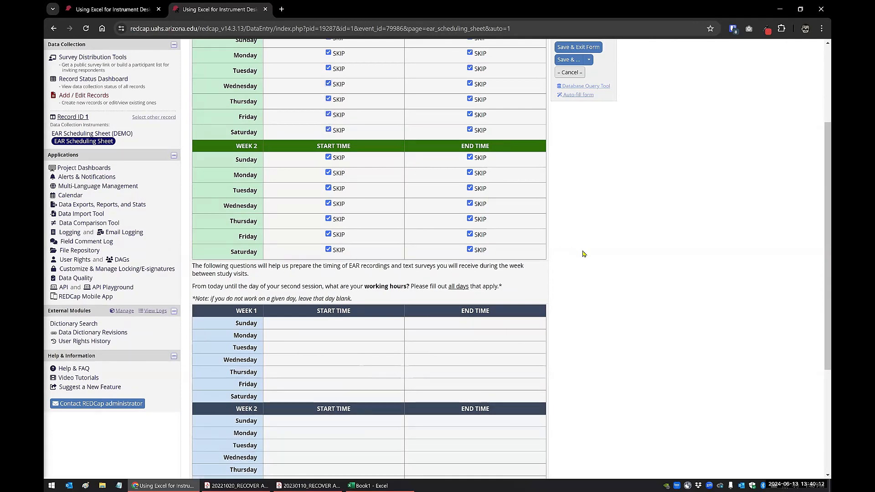
pyautogui.scroll(3, 583, 253)
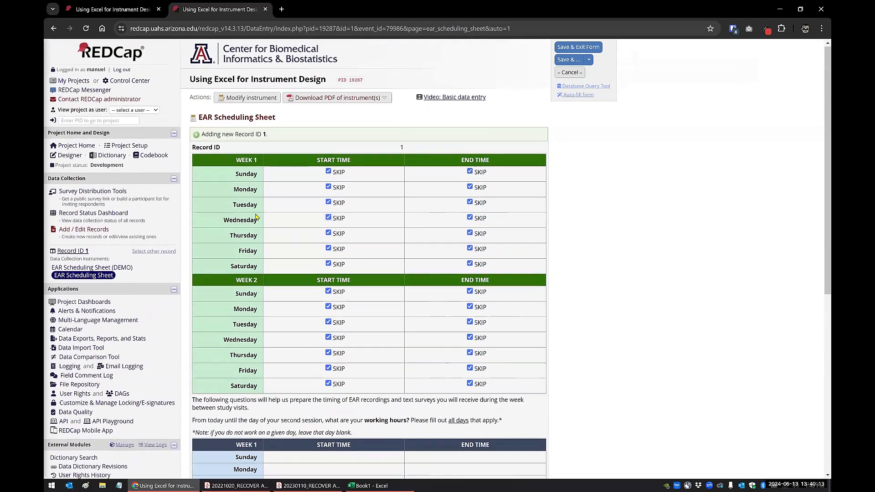
# Close the data entry tab without saving the record and dismiss the auto logout warning to stay on the designer page
pyautogui.click(265, 9)
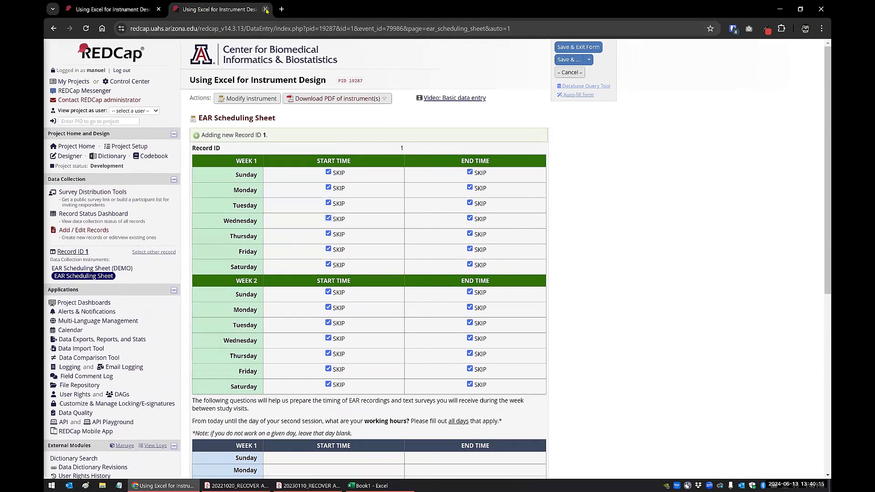
pyautogui.click(478, 90)
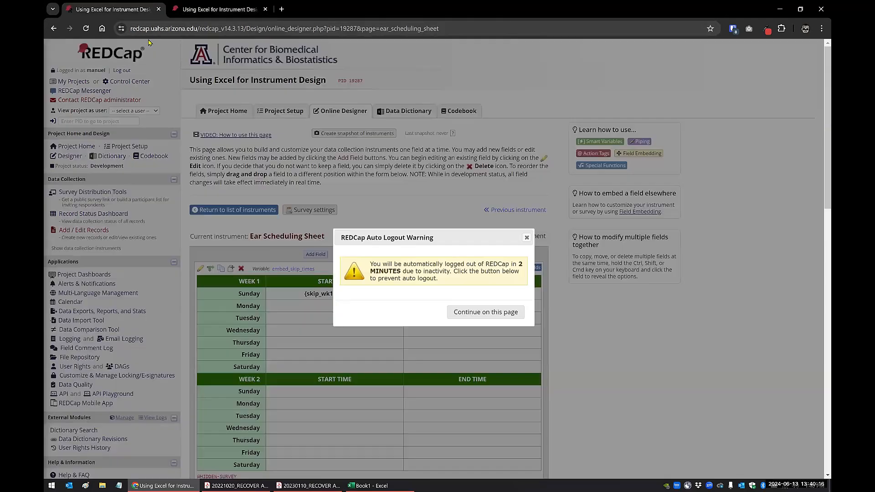
pyautogui.click(471, 314)
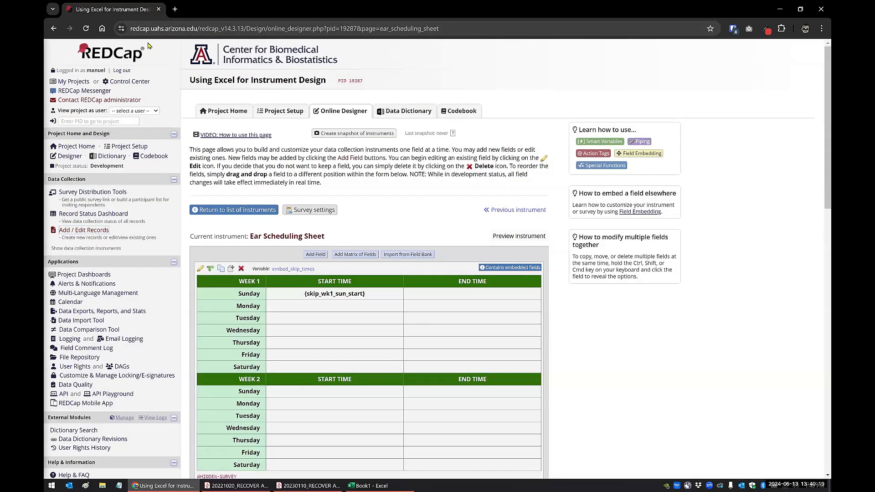
# Open the EAR Scheduling Sheet (DEMO) instrument and compare the labels of its Week 1 and Week 2 fields with their variable names
pyautogui.click(234, 210)
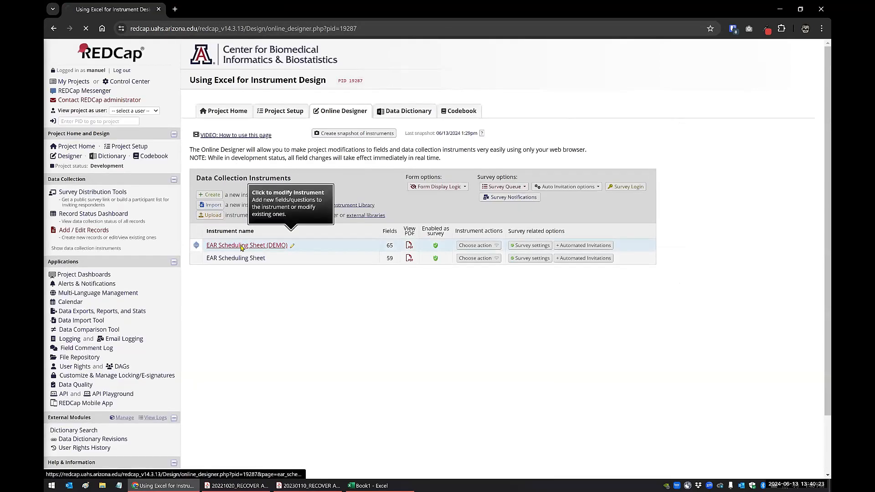
pyautogui.click(241, 247)
pyautogui.scroll(-6, 240, 264)
pyautogui.scroll(-8, 241, 263)
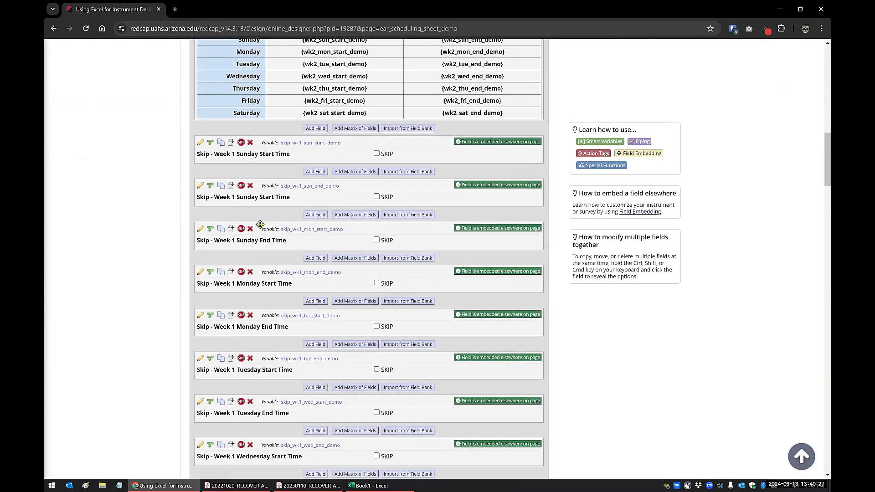
pyautogui.scroll(-12, 254, 236)
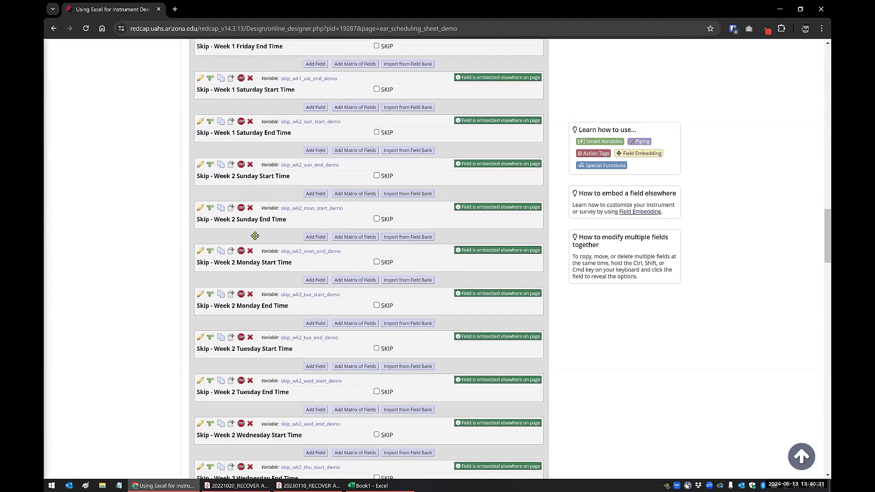
pyautogui.scroll(-4, 255, 235)
pyautogui.scroll(-4, 255, 235)
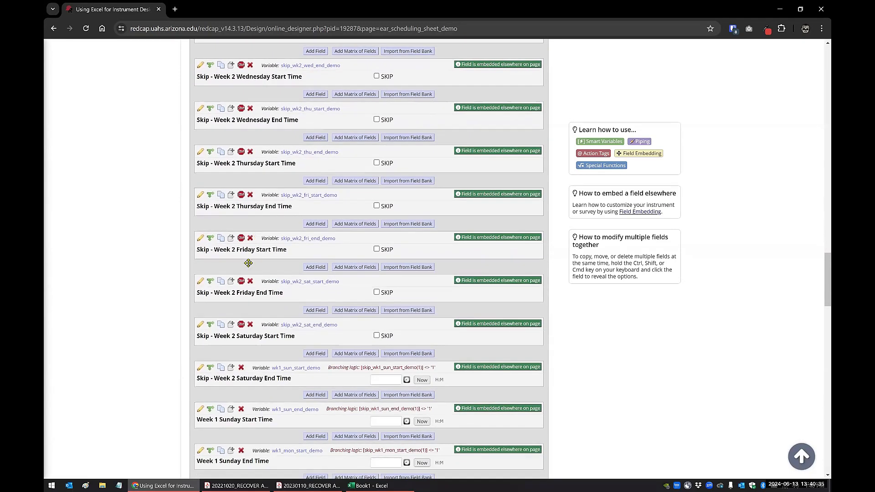
pyautogui.scroll(-2, 249, 261)
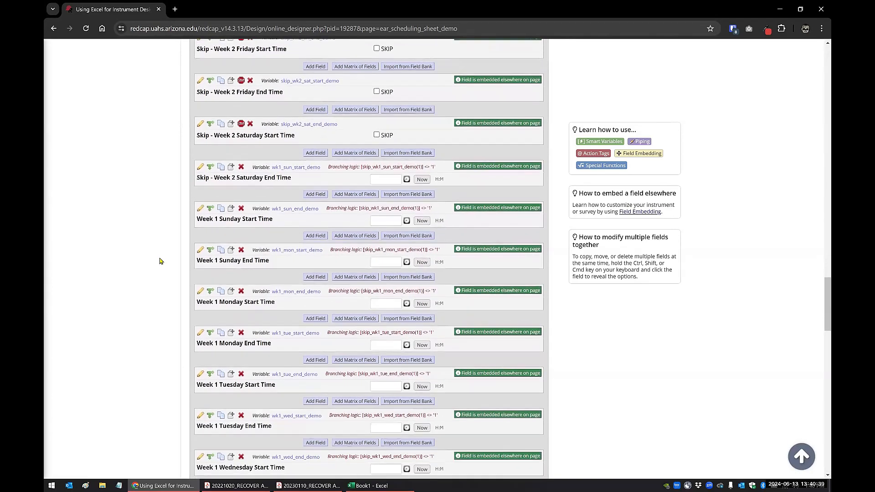
pyautogui.scroll(-4, 160, 261)
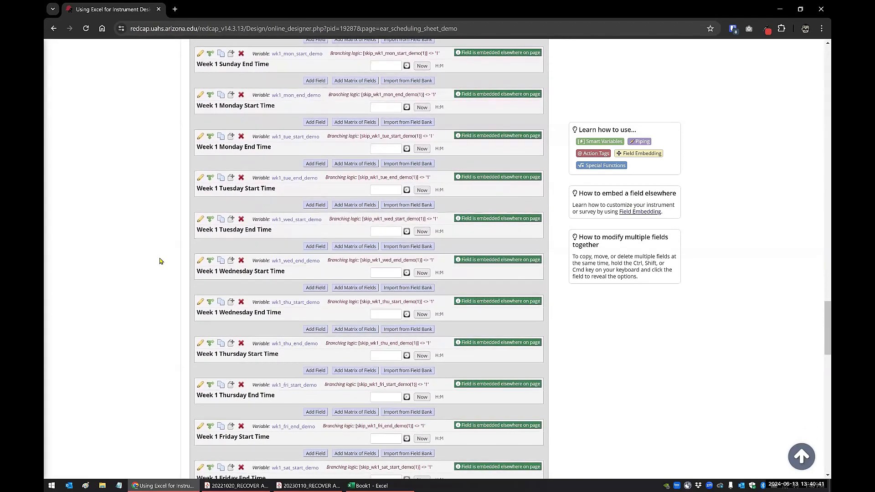
pyautogui.scroll(-2, 160, 261)
pyautogui.scroll(-2, 160, 261)
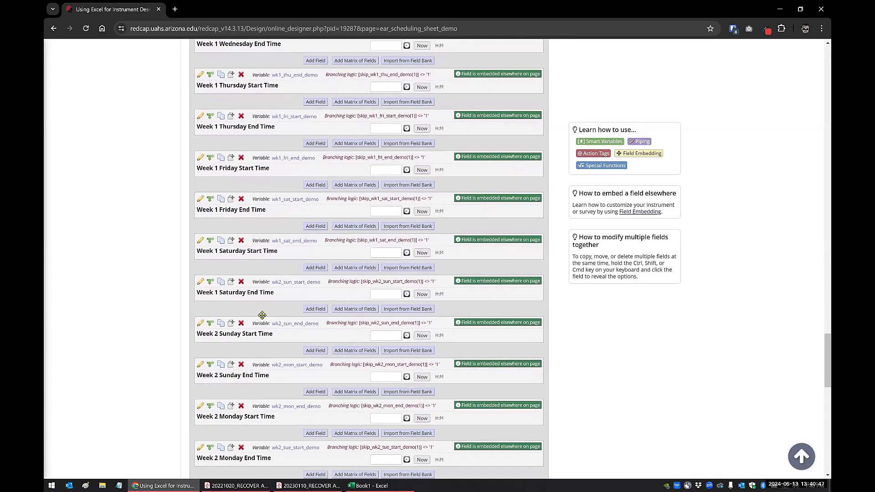
pyautogui.scroll(-10, 178, 314)
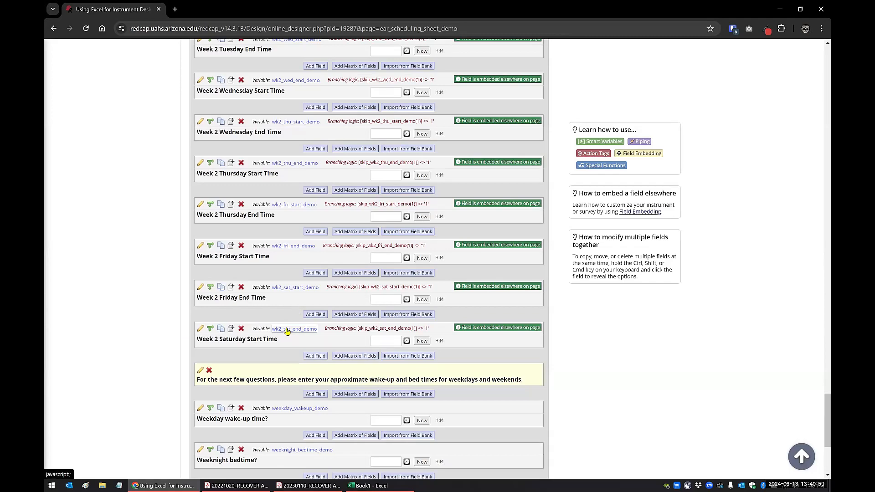
pyautogui.scroll(20, 287, 331)
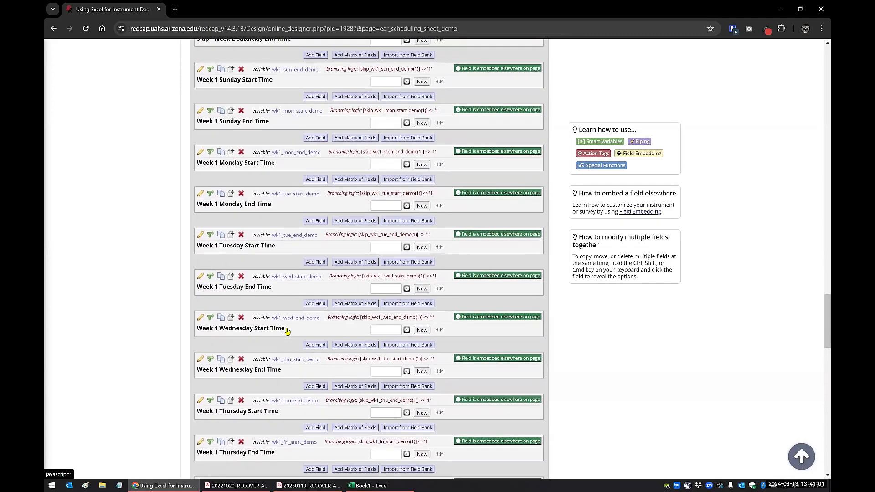
# Duplicate the Skip - Week 1 Sunday Start Time field, skip_wk1_sun_start_demo
pyautogui.scroll(15, 286, 331)
pyautogui.scroll(10, 287, 331)
pyautogui.scroll(4, 287, 331)
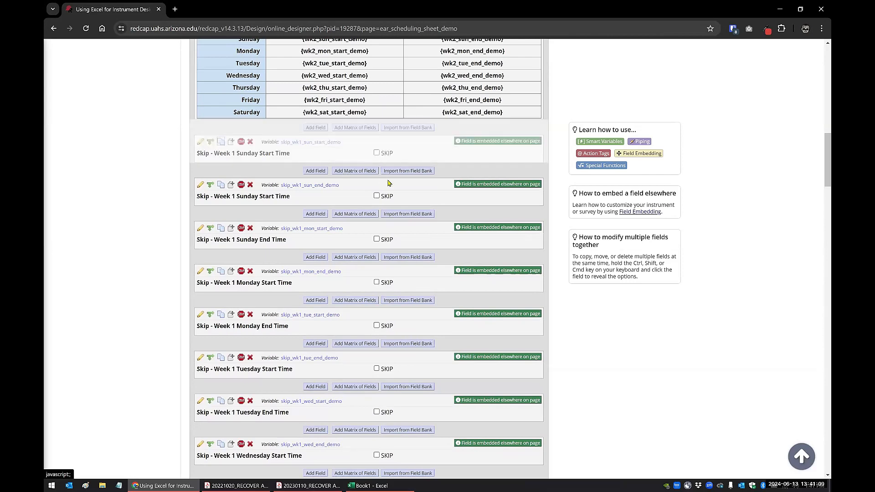
pyautogui.click(220, 142)
pyautogui.click(475, 281)
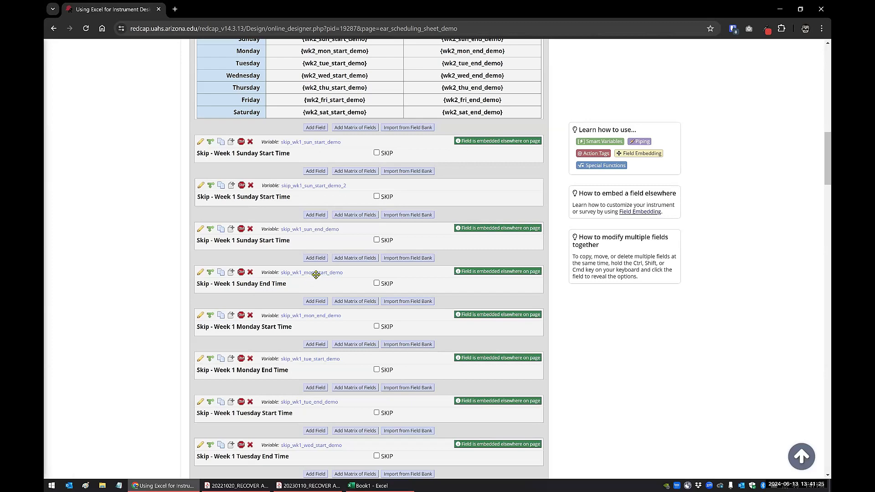
# Delete the mislabelled skip_wk1_sun_end_demo field and the duplicate field skip_wk1_sun_start_demo_2
pyautogui.click(257, 233)
pyautogui.click(484, 276)
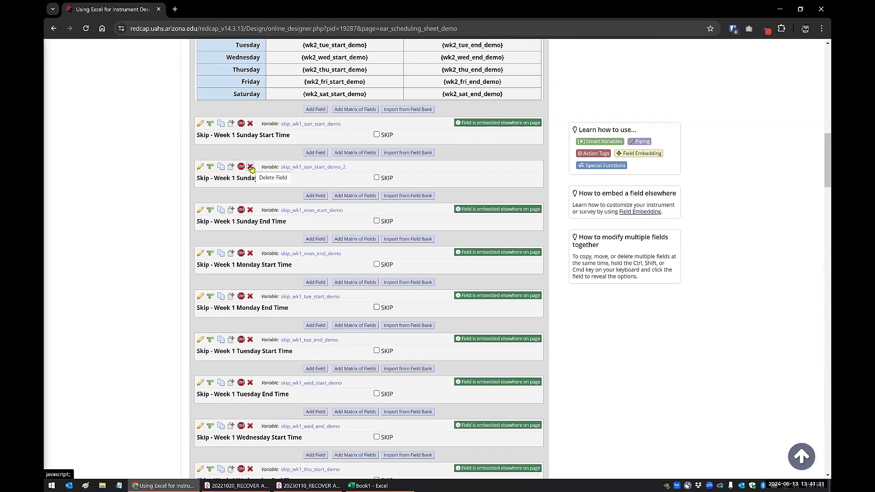
pyautogui.click(251, 167)
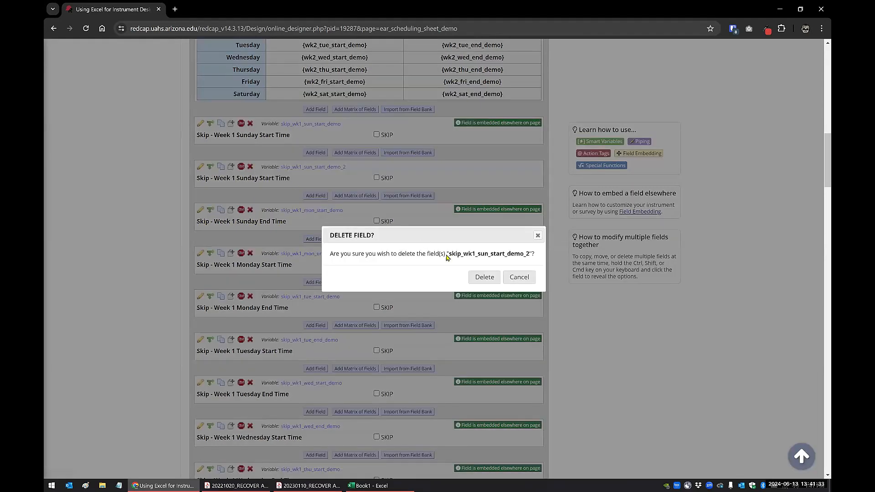
pyautogui.click(479, 275)
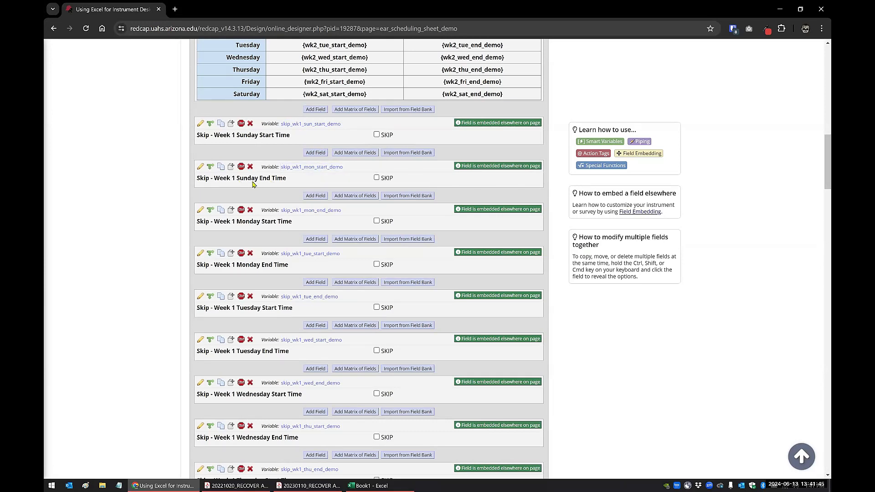
# Compare the Week 1 skip fields' labels with their variable names and inspect the settings of skip_wk1_mon_start_demo without saving
pyautogui.scroll(-1, 292, 176)
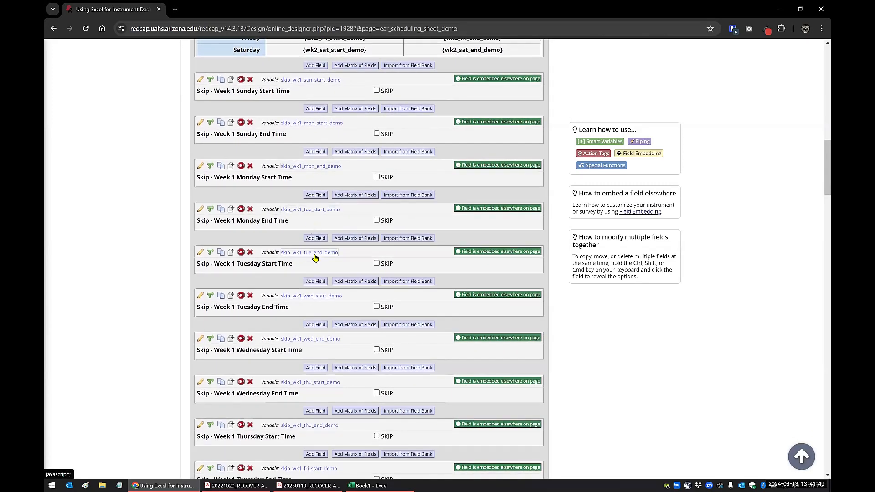
pyautogui.scroll(-1, 297, 262)
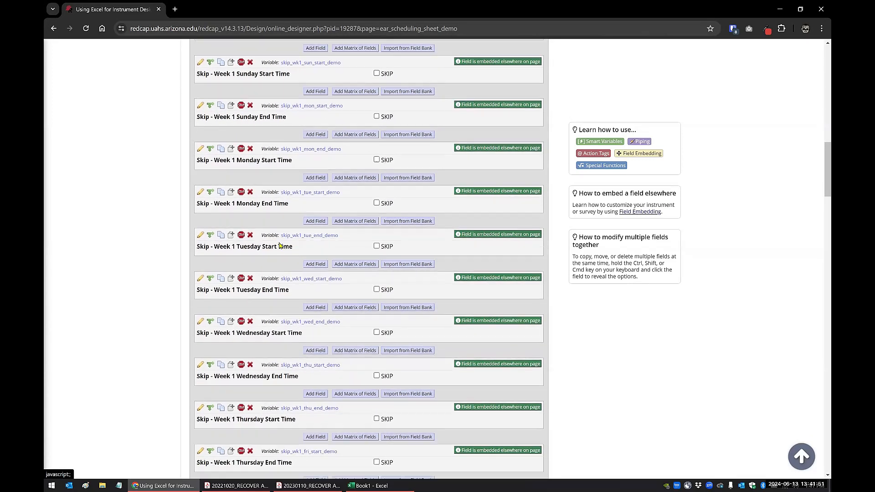
pyautogui.scroll(9, 292, 264)
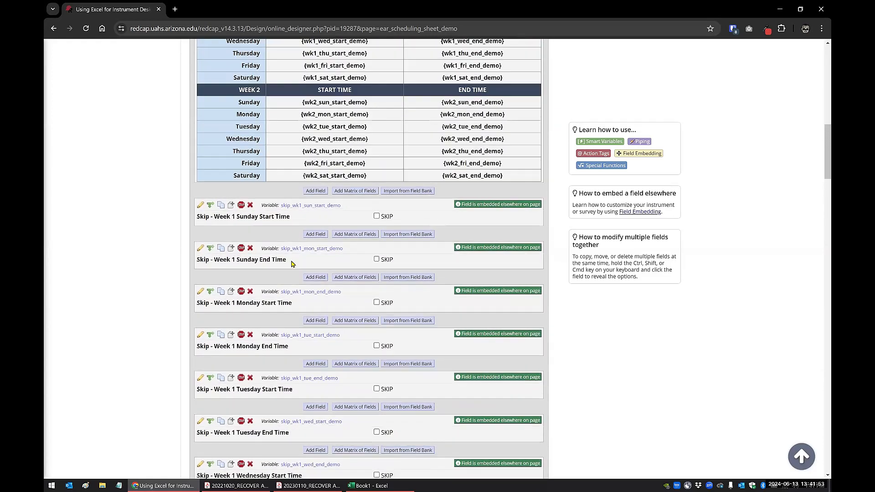
pyautogui.scroll(-3, 292, 261)
pyautogui.scroll(-2, 291, 260)
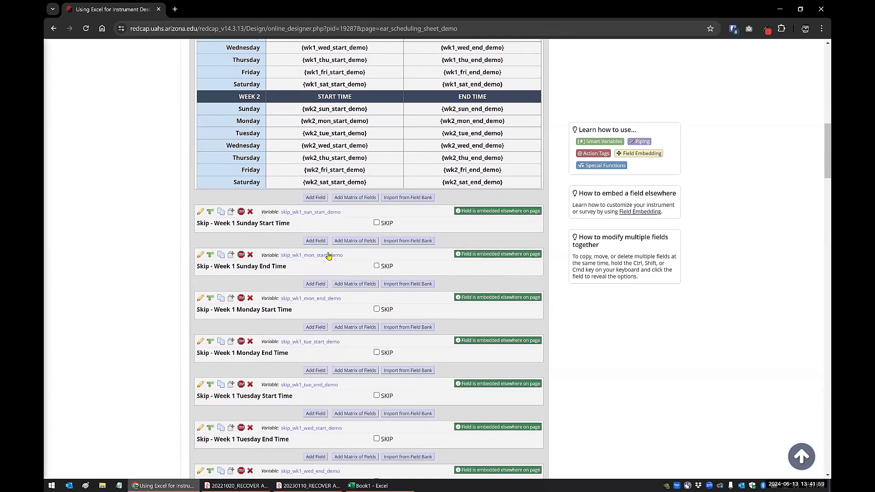
pyautogui.click(220, 256)
pyautogui.click(489, 282)
pyautogui.click(200, 255)
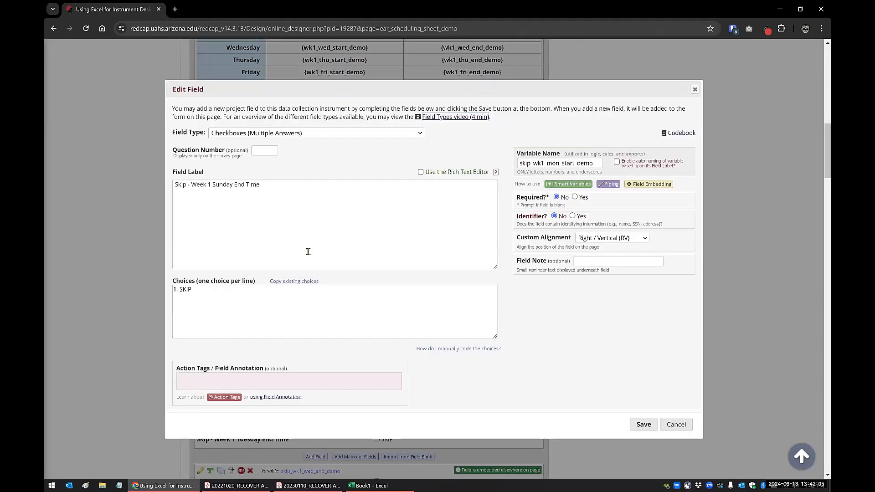
pyautogui.click(676, 424)
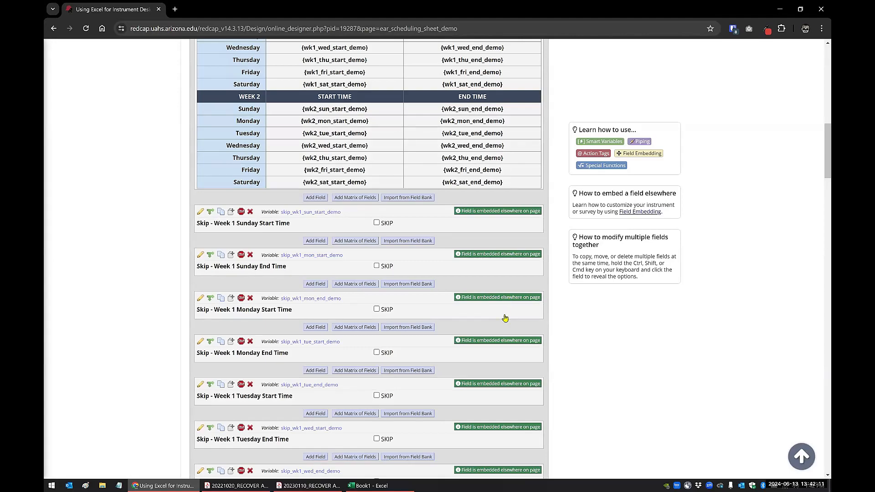
# Return to the instrument list and download the EAR Scheduling Sheet (DEMO) instrument ZIP to the desktop
pyautogui.scroll(15, 510, 302)
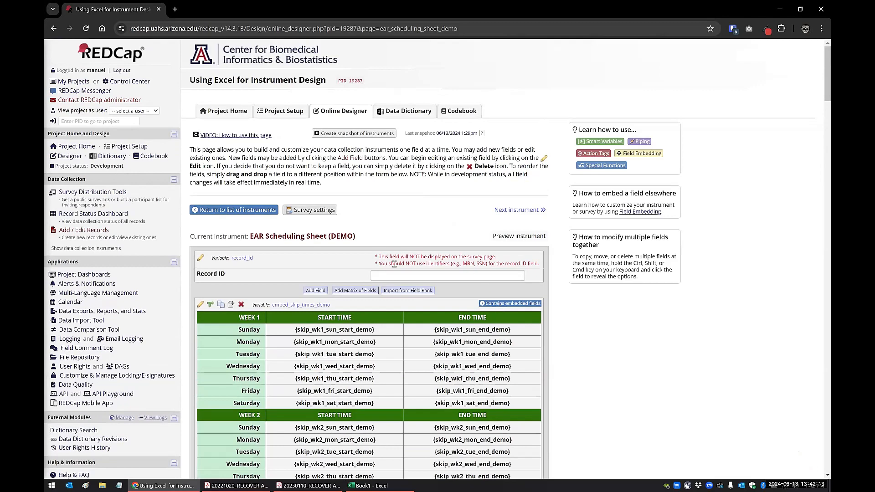
pyautogui.click(206, 209)
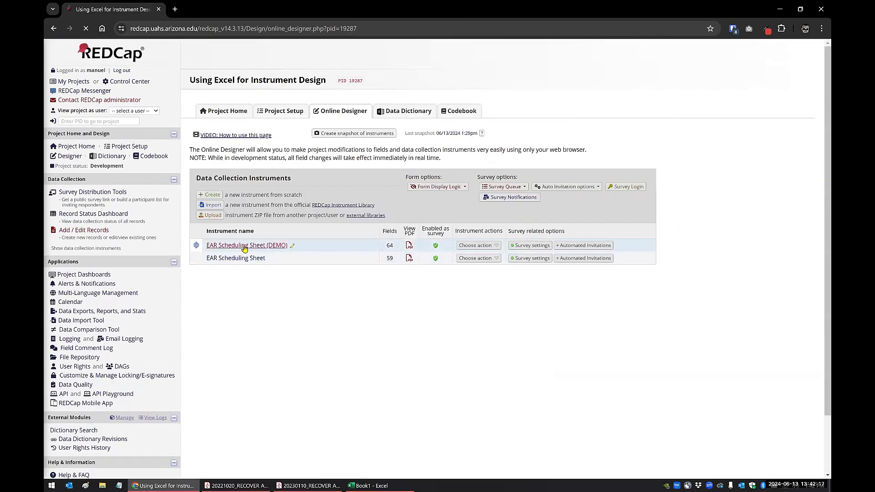
pyautogui.click(484, 246)
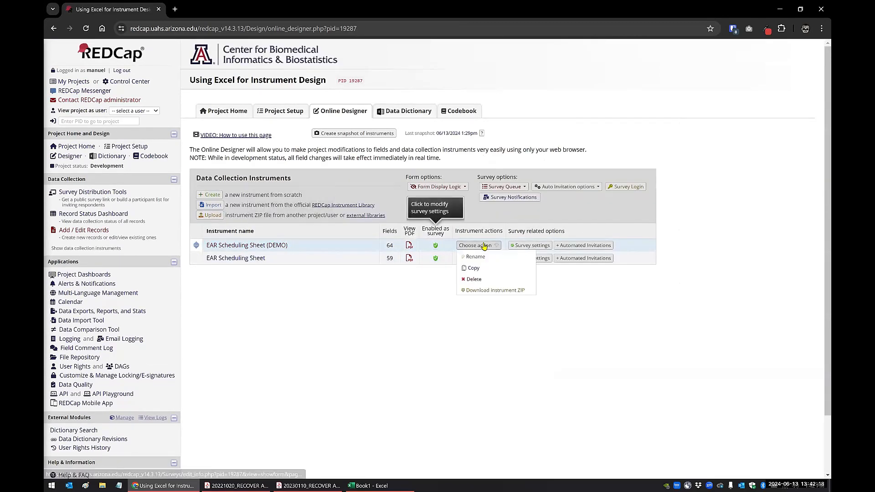
pyautogui.click(472, 291)
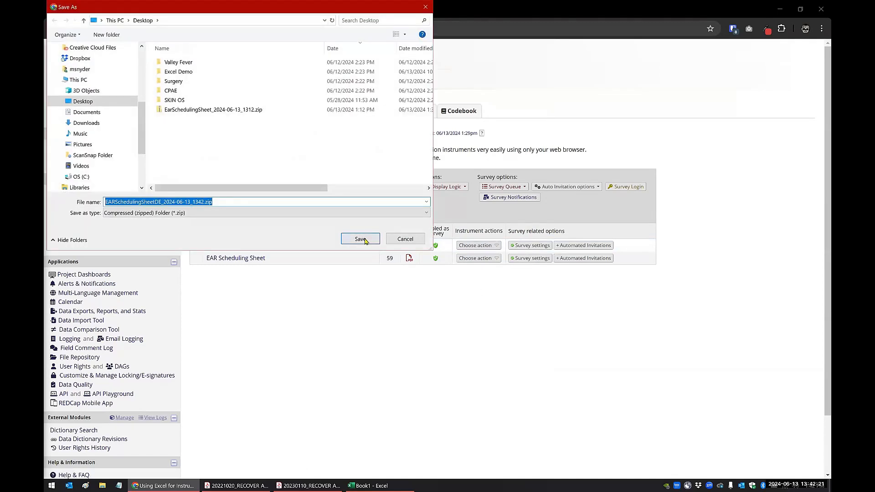
pyautogui.click(356, 238)
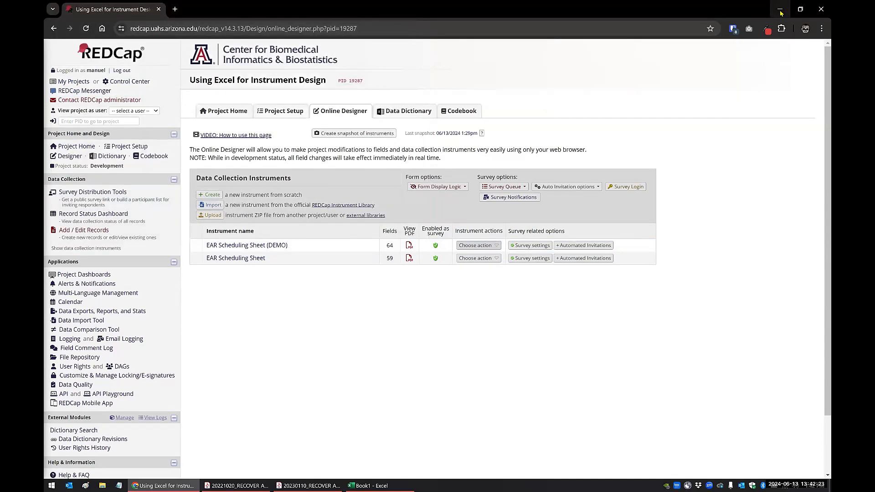
# Open the downloaded EARSchedulingSheetDE ZIP and extract instrument.csv to the desktop, replacing the existing file
pyautogui.click(781, 13)
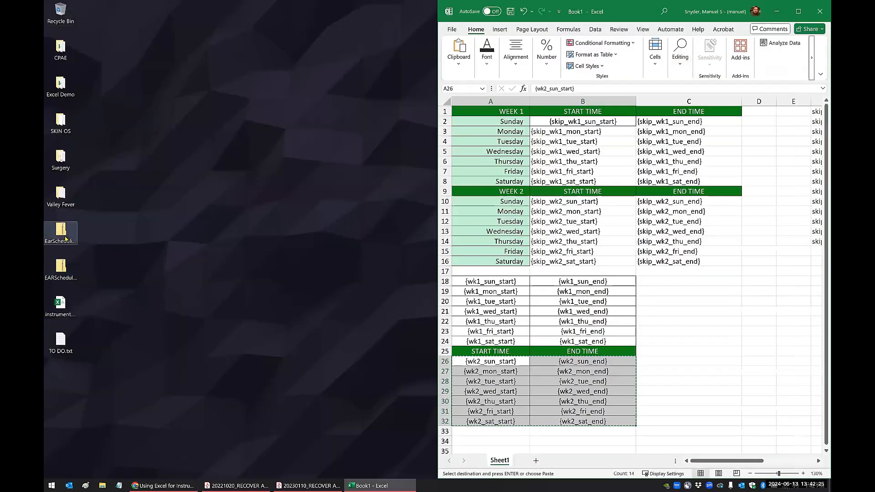
pyautogui.click(66, 237)
pyautogui.click(59, 274)
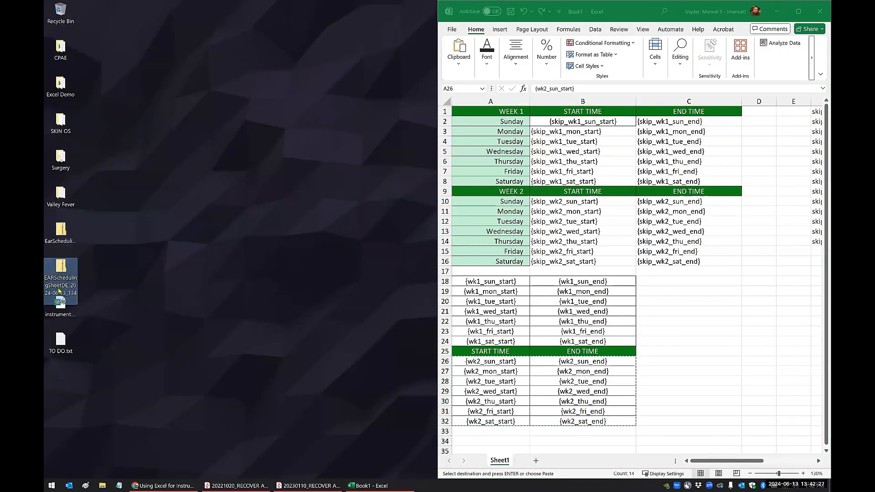
pyautogui.rightClick(63, 284)
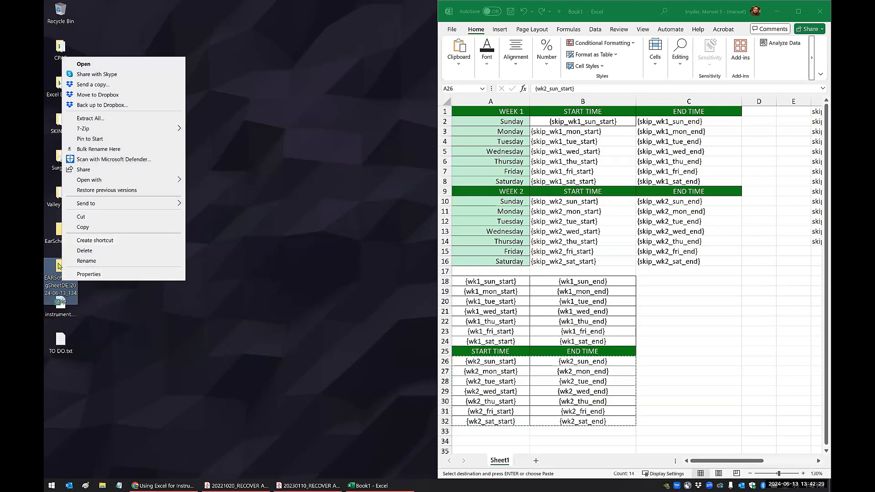
pyautogui.click(59, 275)
pyautogui.doubleClick(58, 275)
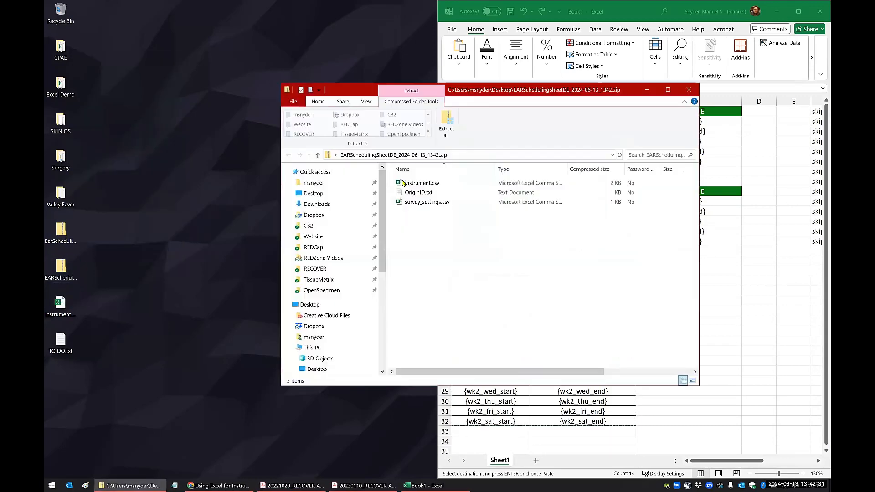
pyautogui.moveTo(313, 256); pyautogui.dragTo(157, 332)
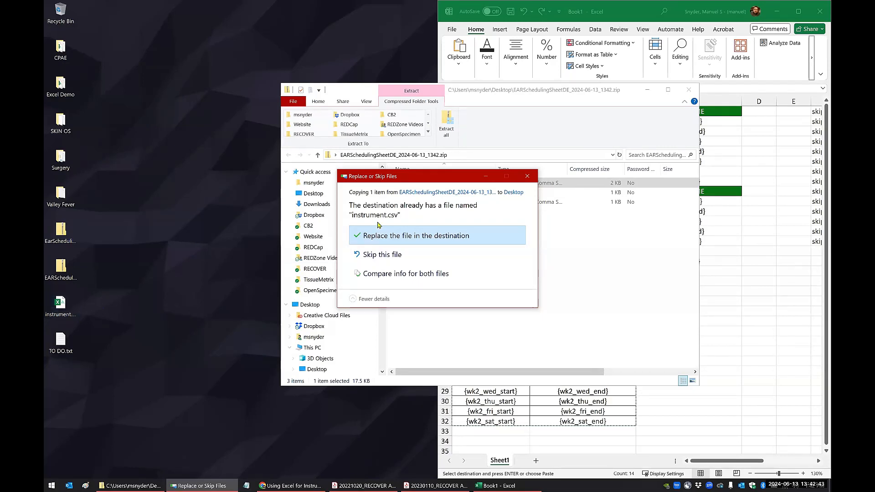
pyautogui.click(378, 237)
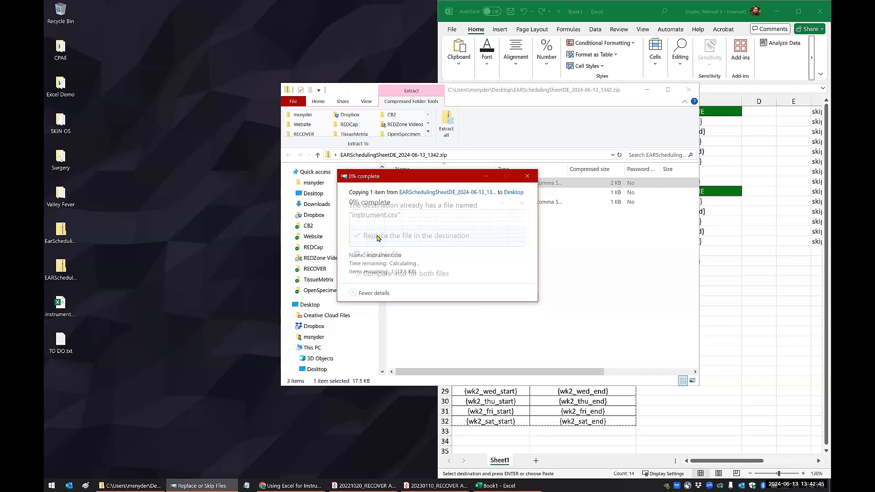
# Open the extracted instrument.csv in Excel and close the Book1 workbook
pyautogui.click(61, 308)
pyautogui.doubleClick(62, 309)
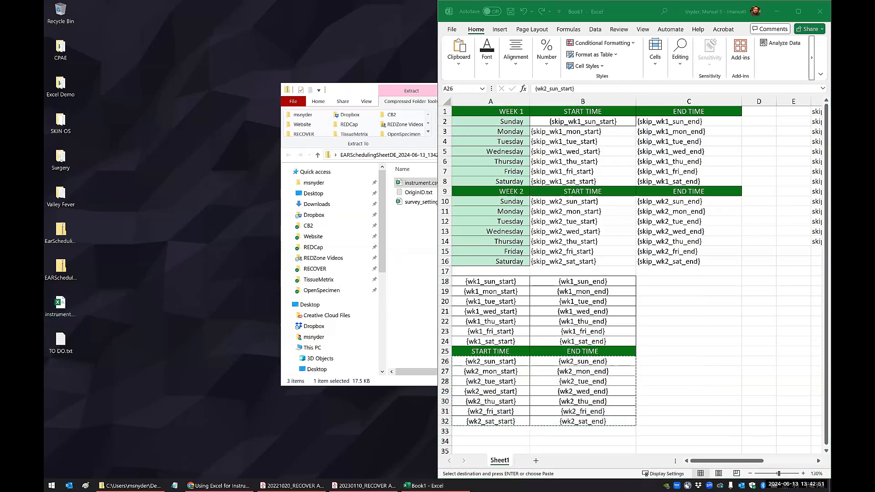
pyautogui.click(820, 12)
pyautogui.click(670, 351)
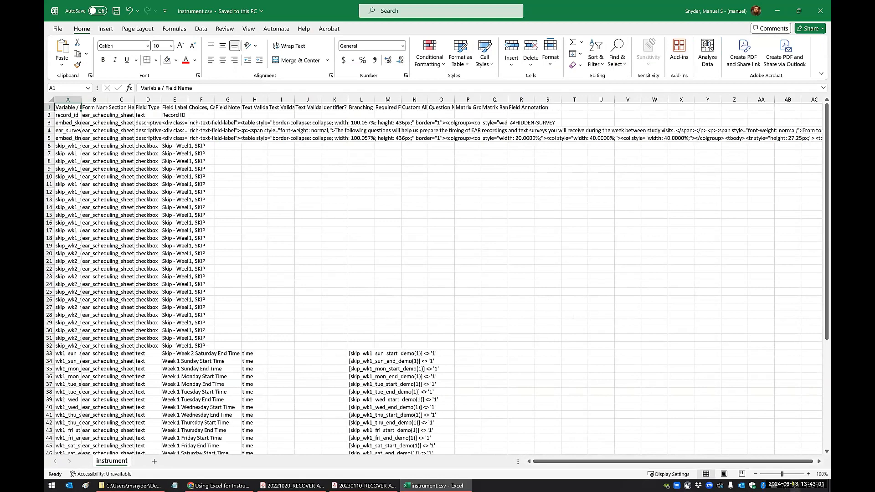
# Zoom the sheet to 130% and auto-fit the Variable / Field Name, Form Name and Field Label columns
pyautogui.click(809, 474)
pyautogui.click(810, 474)
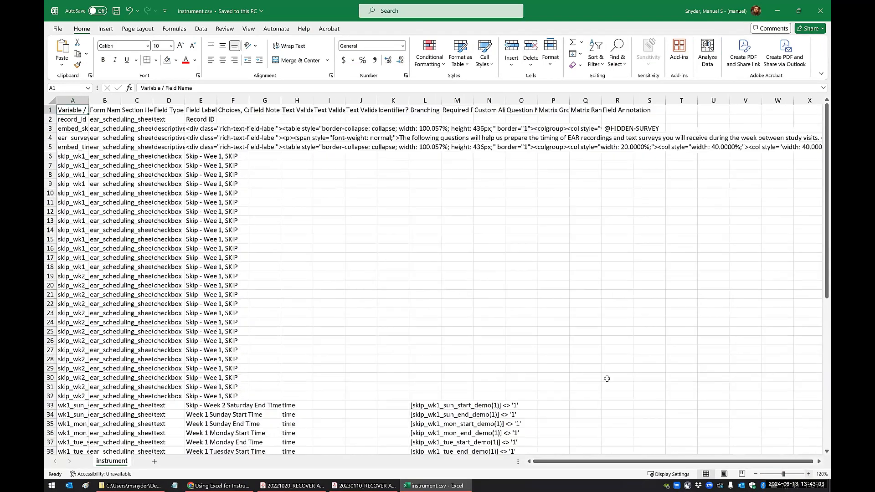
pyautogui.click(810, 474)
pyautogui.click(386, 311)
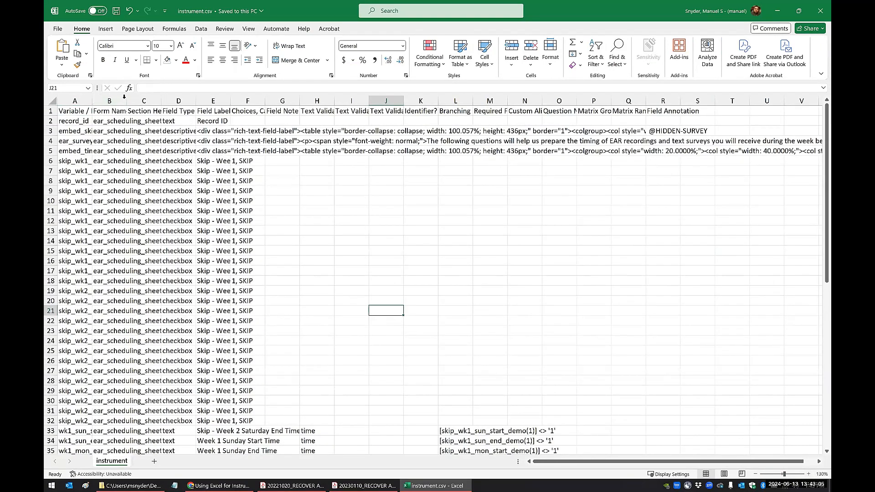
pyautogui.doubleClick(92, 101)
pyautogui.doubleClick(183, 101)
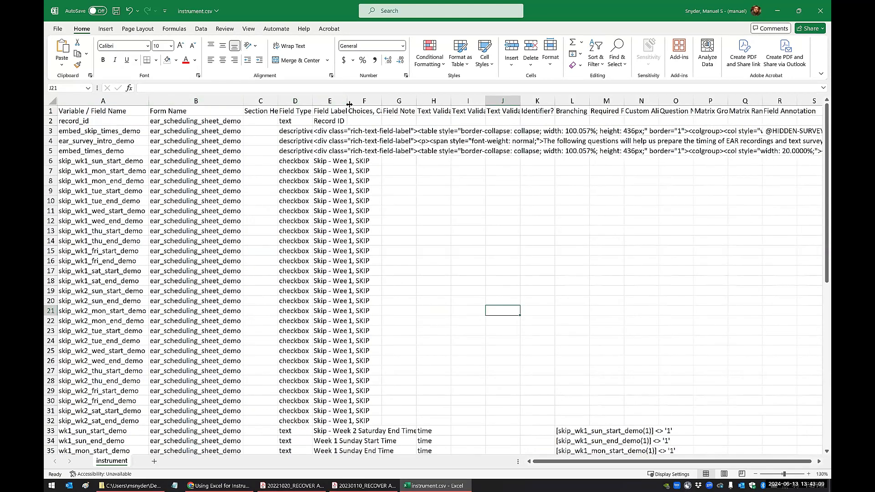
pyautogui.doubleClick(347, 100)
pyautogui.click(397, 180)
# Insert blank cells at A7:C7, shifting the variable and form names from skip_wk1_mon_start_demo onward down one row
pyautogui.click(58, 160)
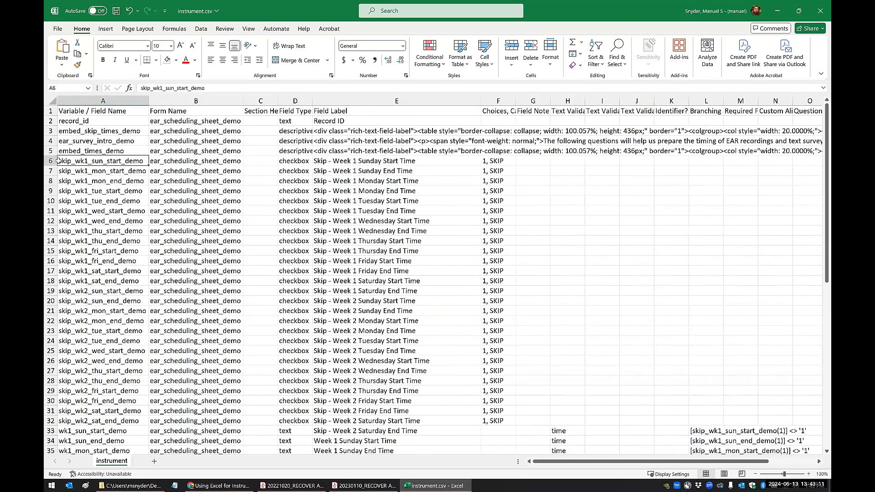
pyautogui.click(50, 160)
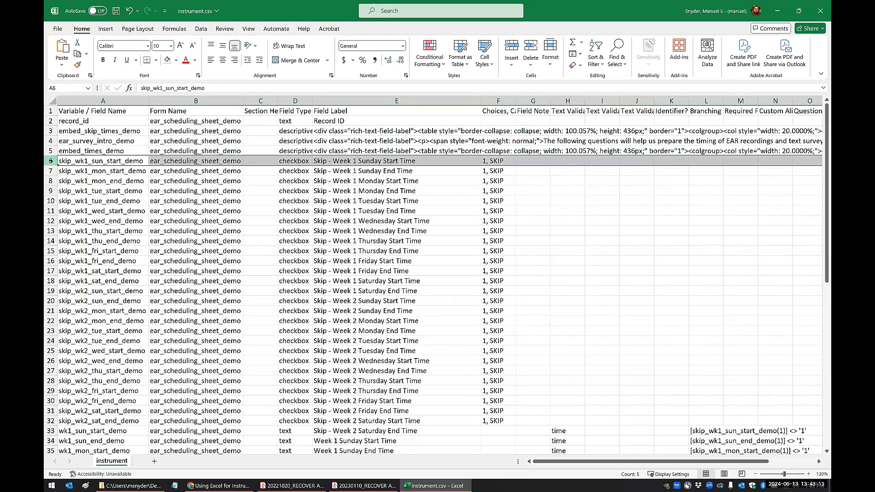
pyautogui.click(51, 171)
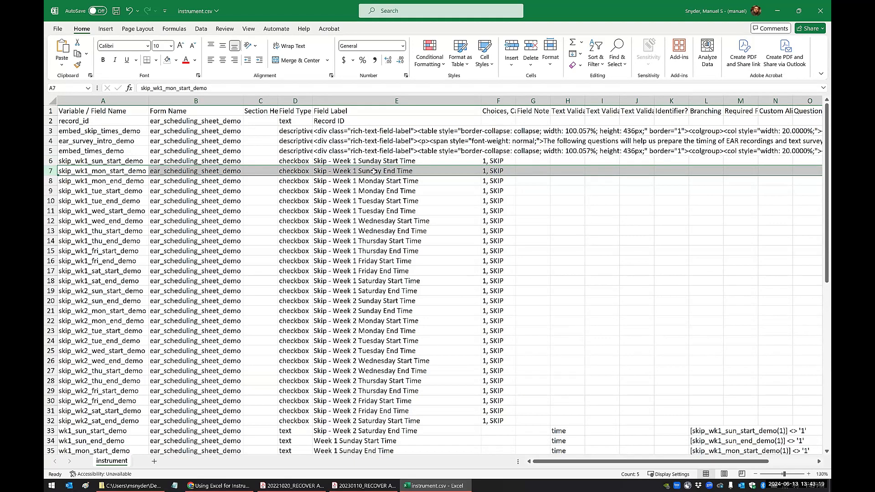
pyautogui.click(126, 172)
pyautogui.moveTo(148, 172); pyautogui.dragTo(254, 172)
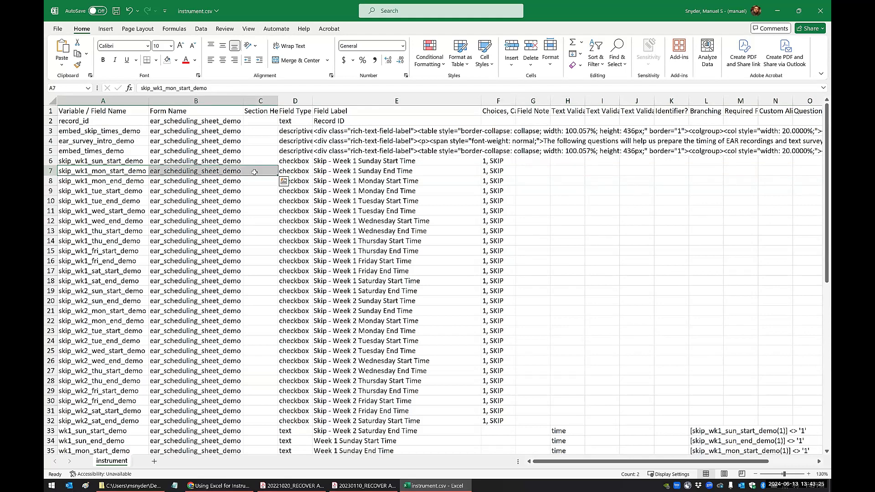
pyautogui.rightClick(254, 172)
pyautogui.click(277, 263)
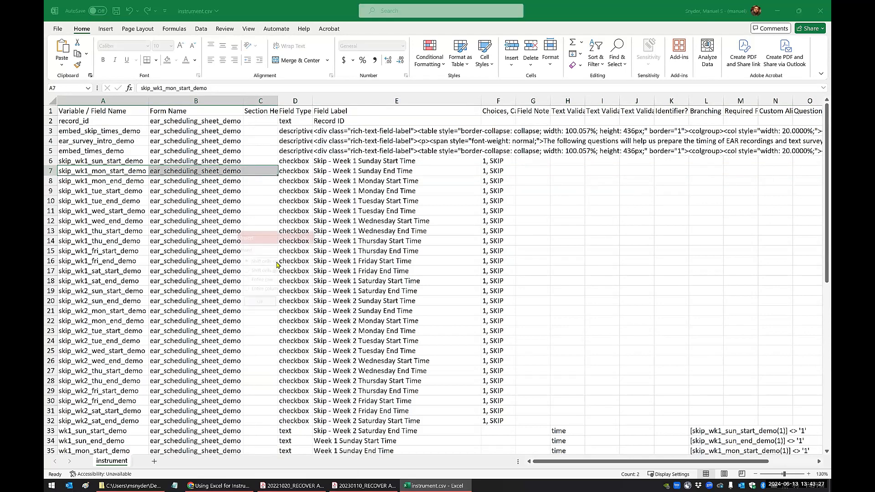
pyautogui.click(268, 270)
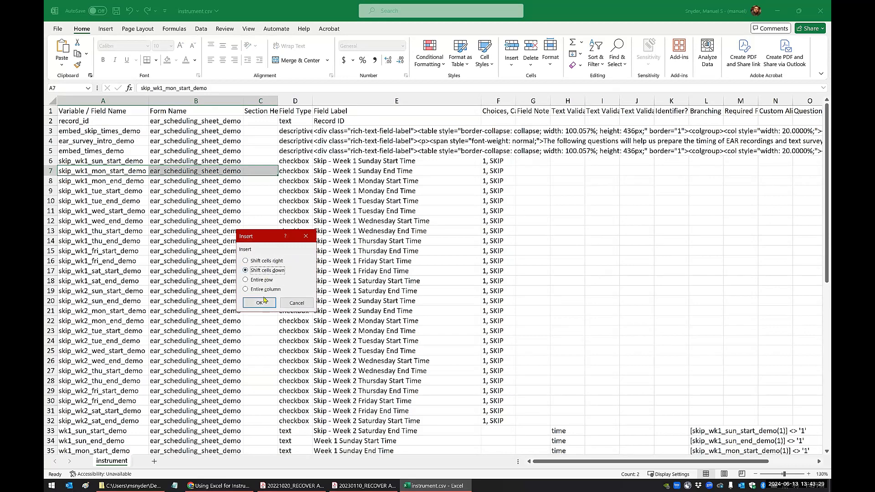
pyautogui.click(259, 304)
pyautogui.click(196, 260)
# Fill A7 with the variable name from the row above and change it to skip_wk1_sun_end_demo
pyautogui.click(87, 170)
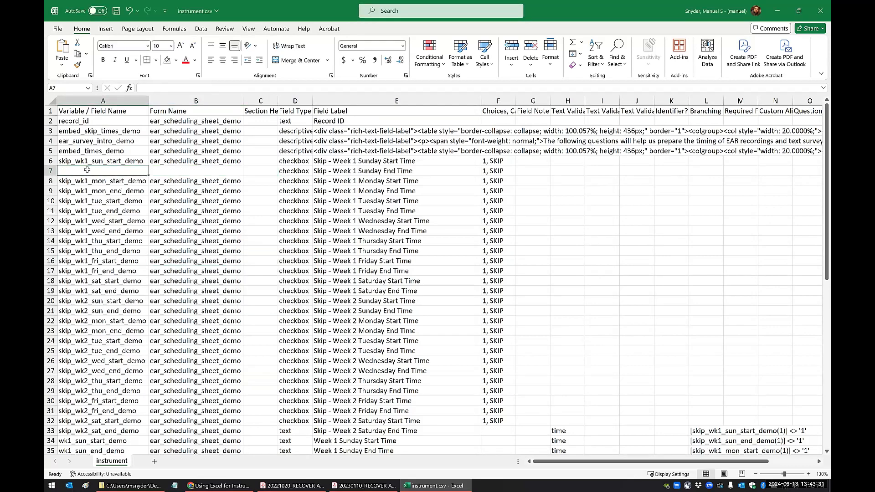
pyautogui.hotkey('ctrl', 'd')
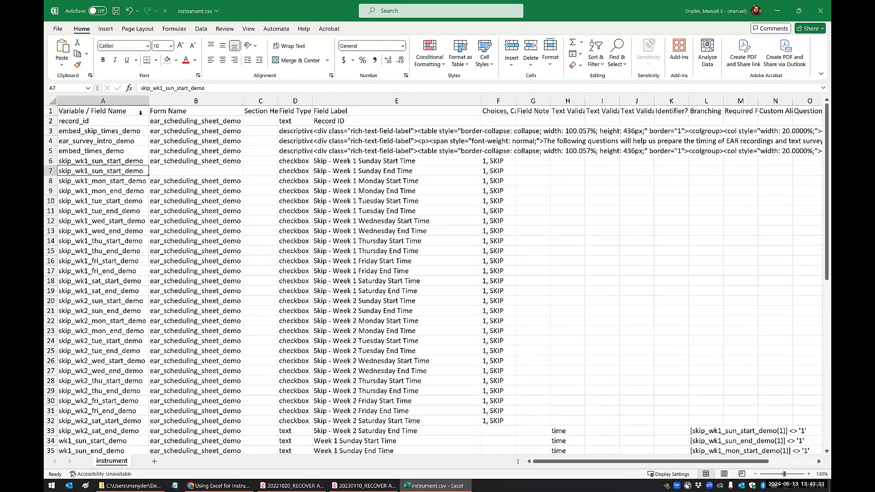
pyautogui.click(187, 88)
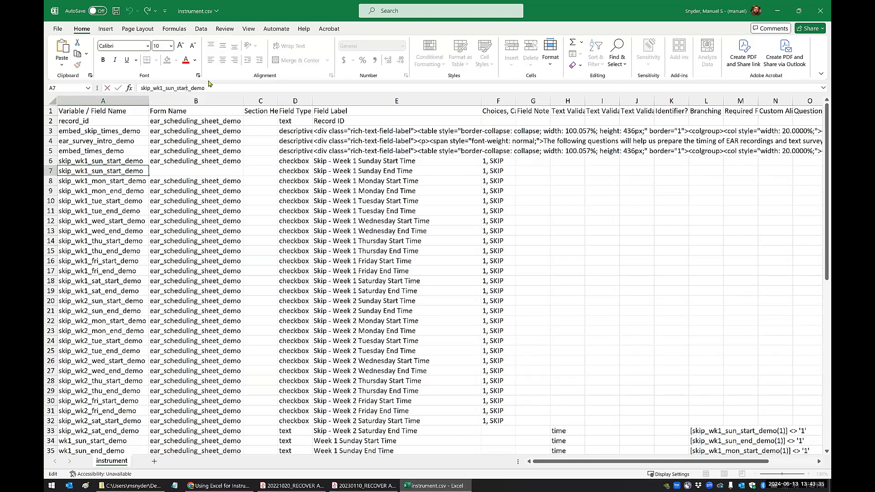
pyautogui.press('BackSpace')
pyautogui.press('BackSpace')
pyautogui.press('BackSpace')
pyautogui.press('BackSpace')
pyautogui.press('BackSpace')
pyautogui.write('end')
pyautogui.press('Return')
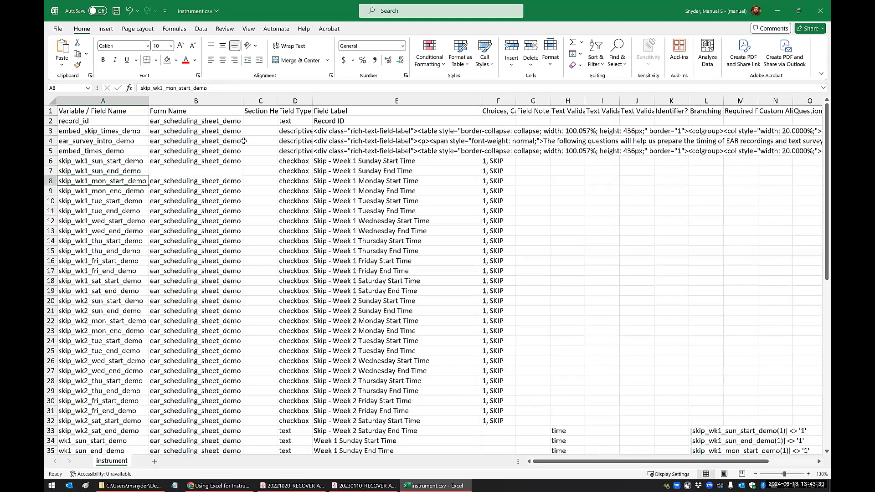
# Fill the blank form name in B7 from the cell above, ear_scheduling_sheet_demo
pyautogui.click(220, 170)
pyautogui.hotkey('ctrl', 'd')
pyautogui.click(199, 199)
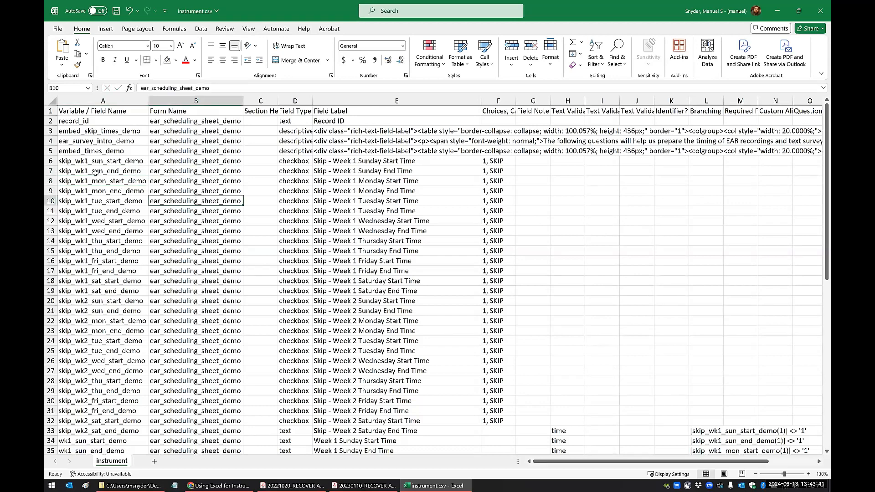
# Compare variable names, field types, labels and choices from row 7 to row 33, focusing on the Week 2 Saturday start and end rows
pyautogui.click(50, 171)
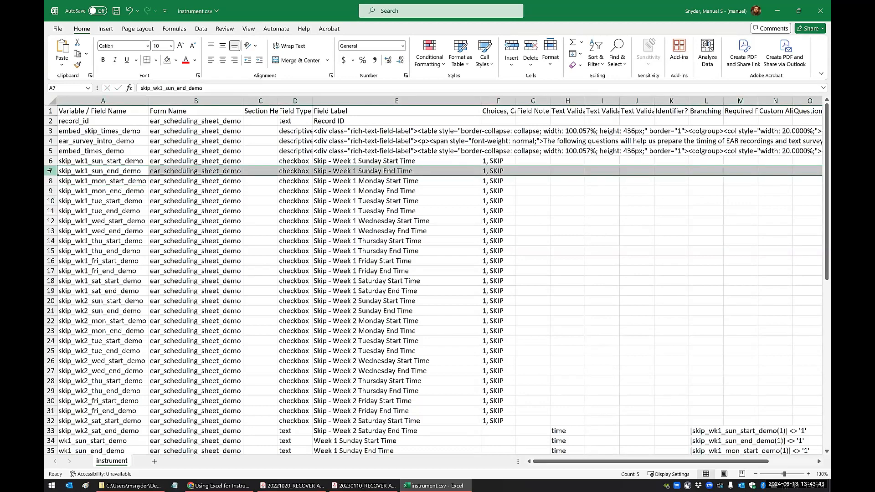
pyautogui.scroll(-1, 50, 170)
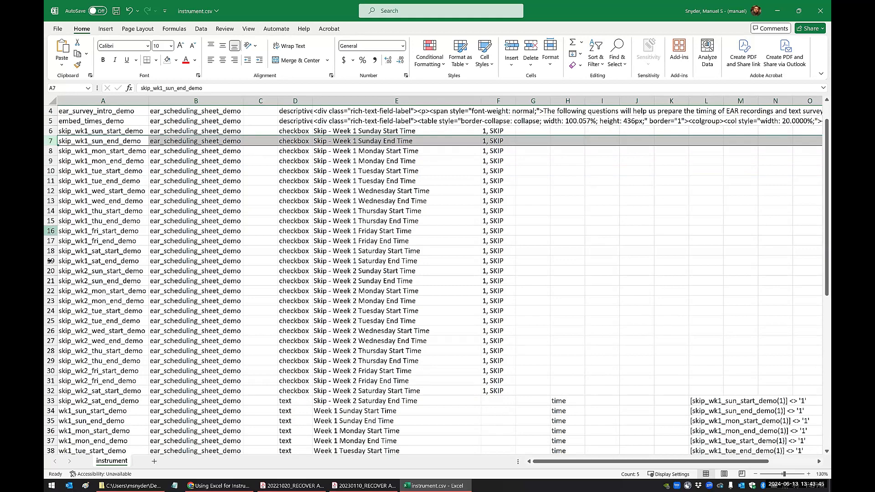
pyautogui.click(51, 281)
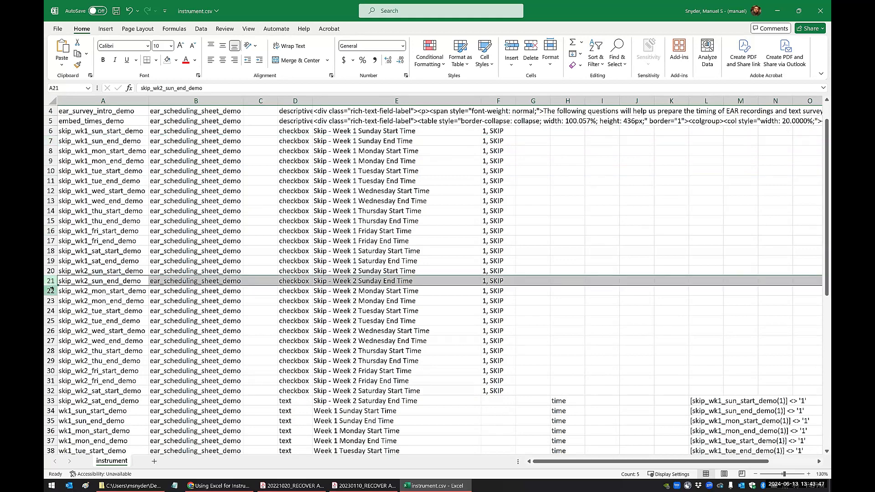
pyautogui.scroll(-4, 51, 288)
pyautogui.click(50, 271)
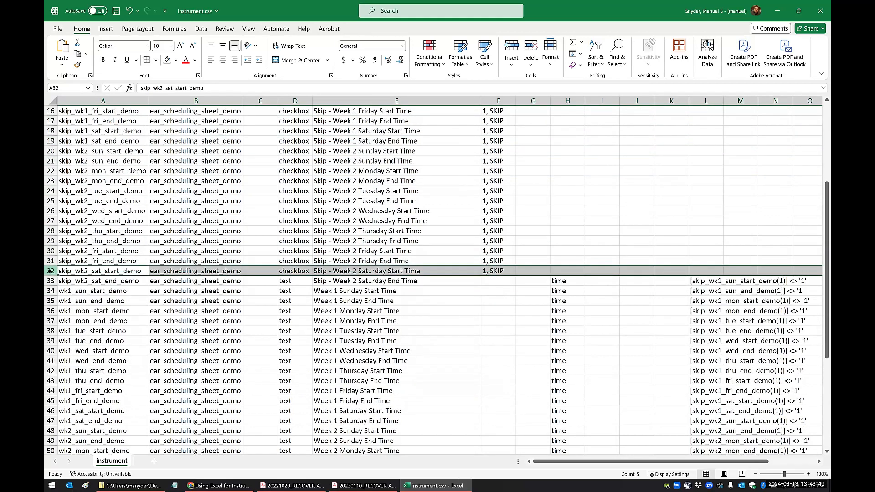
pyautogui.click(52, 282)
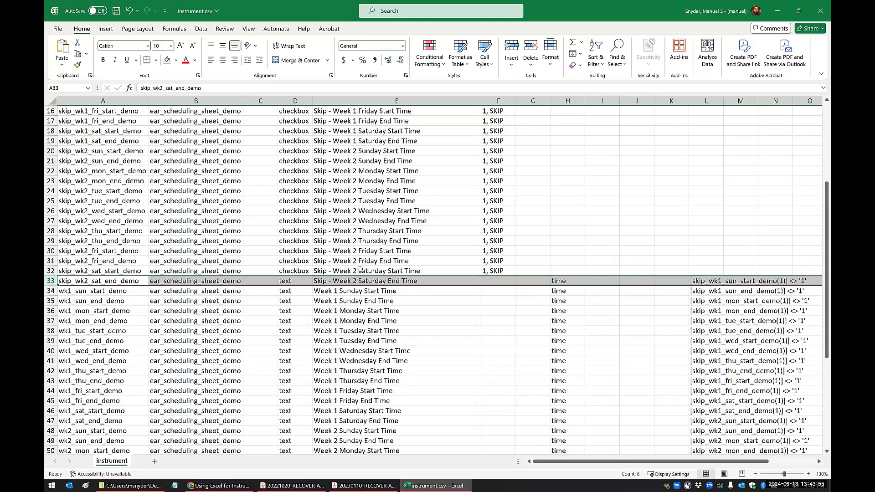
pyautogui.click(52, 271)
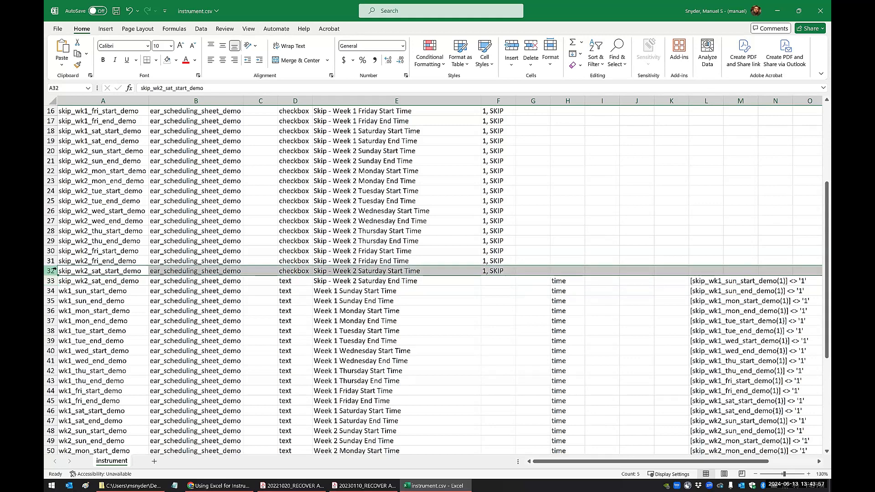
pyautogui.click(490, 273)
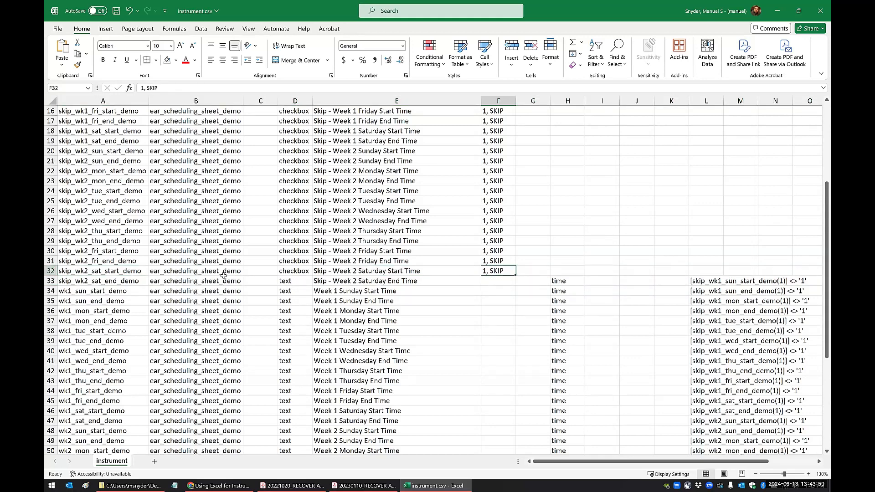
pyautogui.click(52, 271)
pyautogui.click(51, 281)
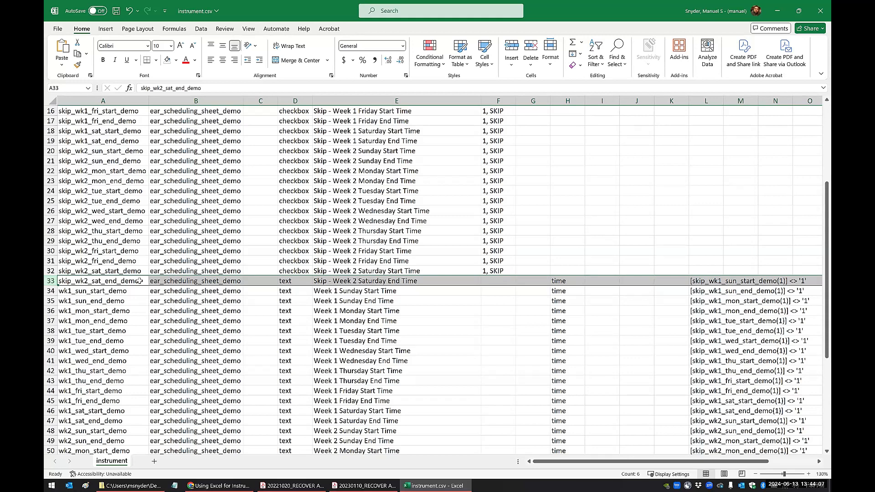
pyautogui.click(166, 328)
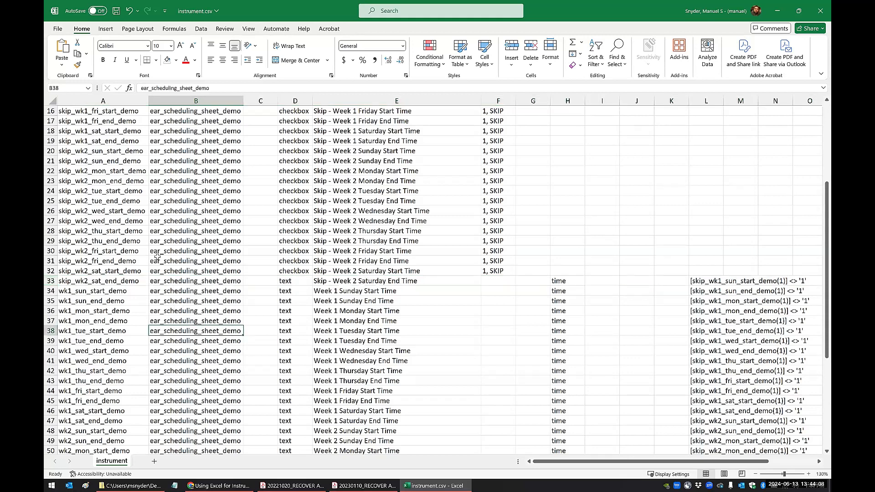
# Insert an empty row at row 33 and move skip_wk2_sat_end_demo and its form name up from row 34 into A33:B33
pyautogui.rightClick(53, 281)
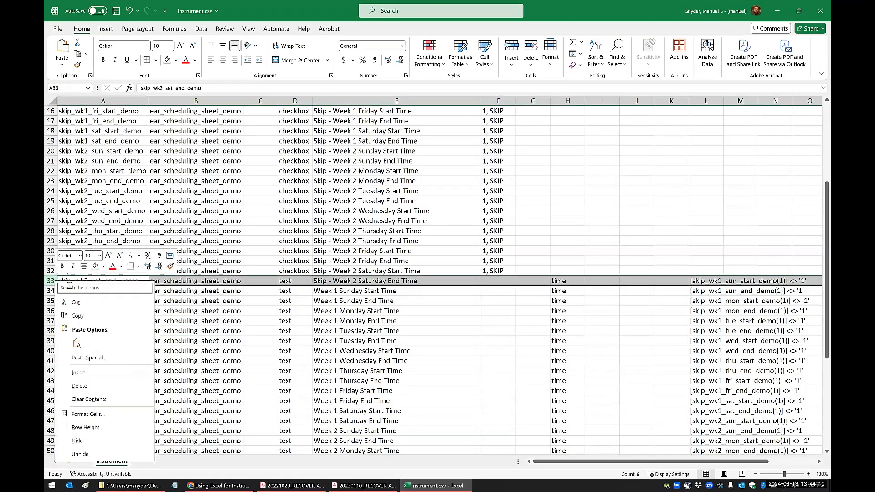
pyautogui.click(79, 373)
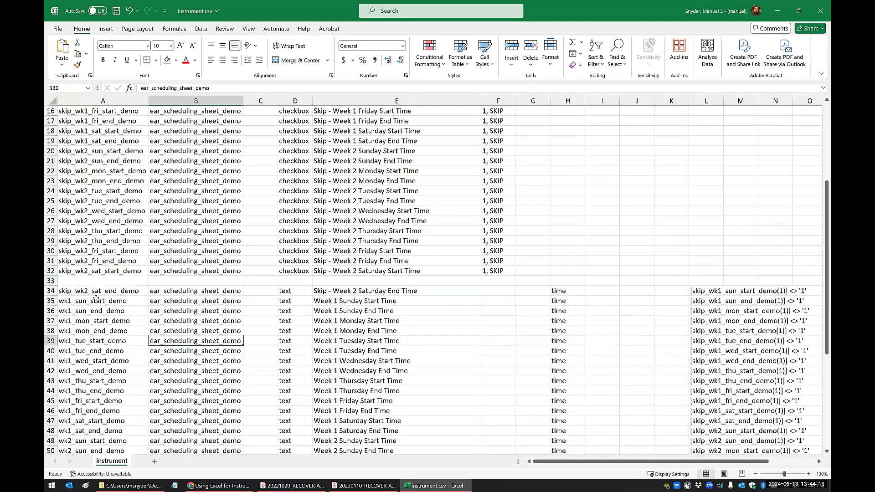
pyautogui.moveTo(95, 291); pyautogui.dragTo(205, 272)
pyautogui.click(240, 299)
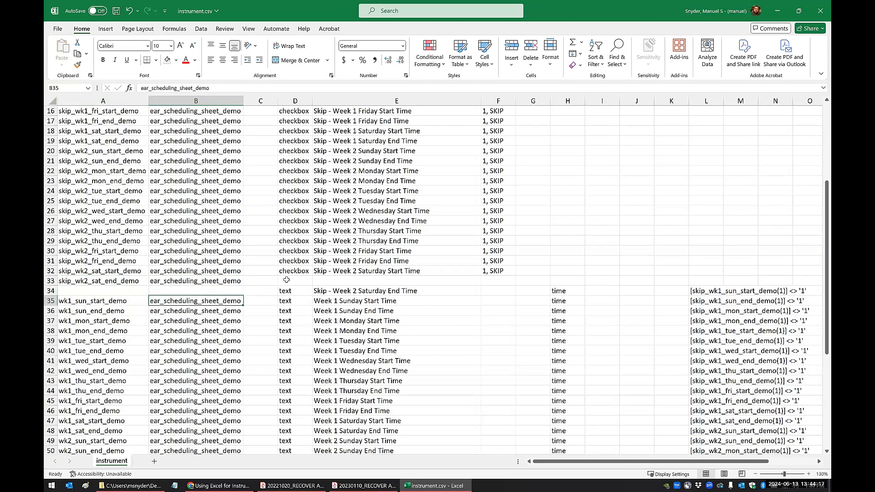
# Fill D33:I33 from the row above and change the field label in E33 to Skip - Week 2 Saturday End Time
pyautogui.moveTo(290, 277); pyautogui.dragTo(587, 280)
pyautogui.hotkey('ctrl', 'd')
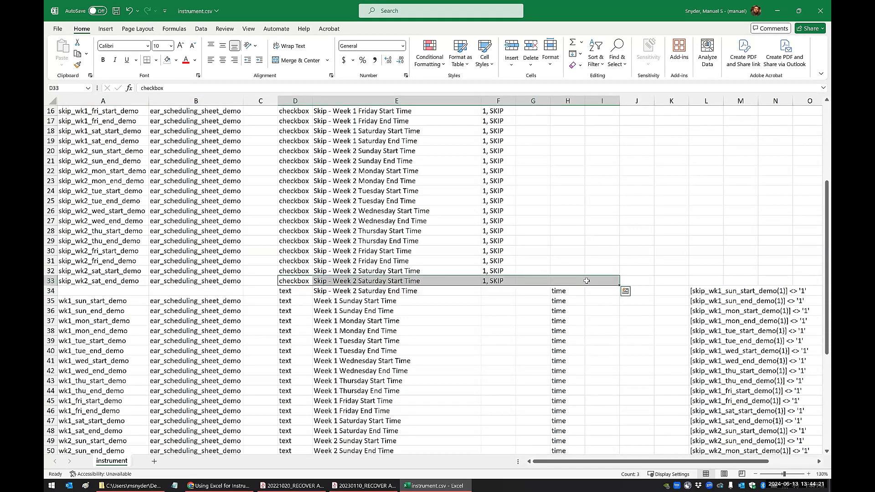
pyautogui.click(393, 281)
pyautogui.doubleClick(404, 281)
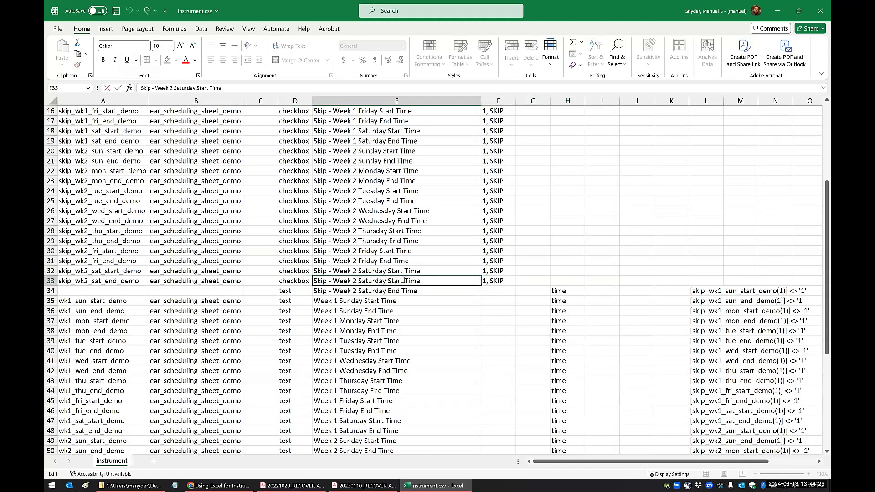
pyautogui.press('BackSpace')
pyautogui.press('BackSpace')
pyautogui.press('BackSpace')
pyautogui.press('BackSpace')
pyautogui.press('BackSpace')
pyautogui.write('End')
pyautogui.press('Return')
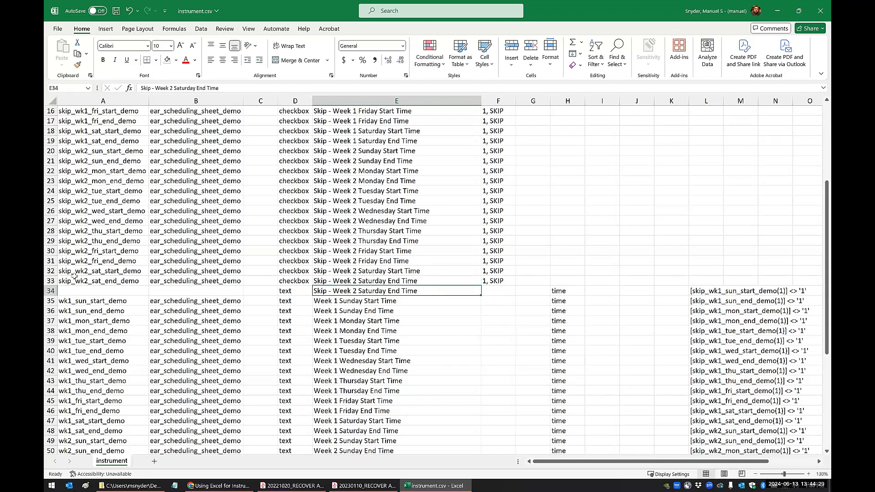
# Examine rows 33 and 34 across all columns, including field type, label, validation and branching logic
pyautogui.click(51, 281)
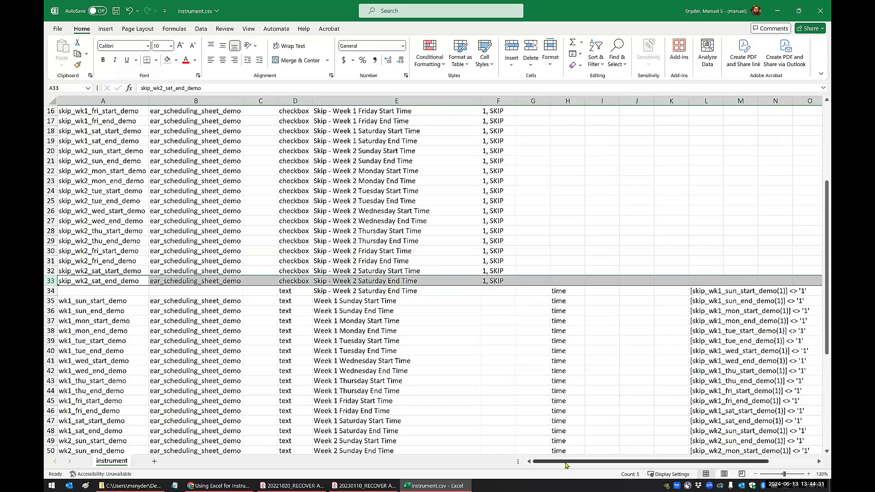
pyautogui.hscroll(3, 775, 305)
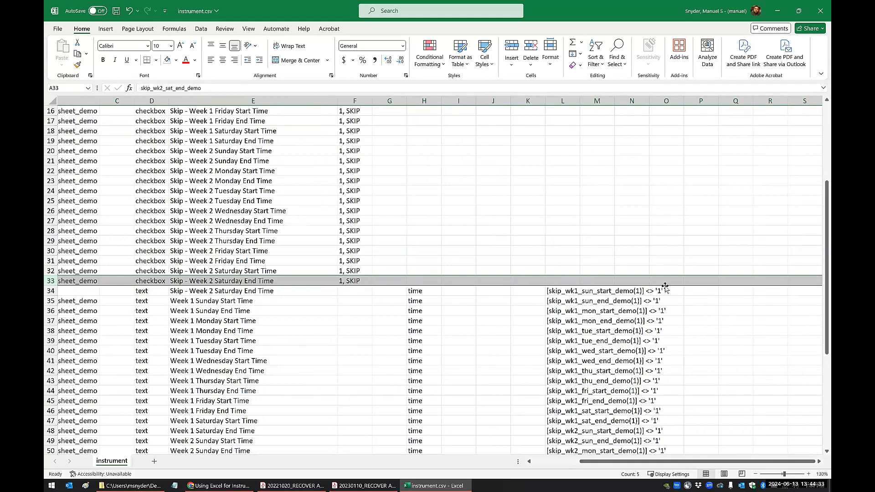
pyautogui.moveTo(585, 463); pyautogui.dragTo(535, 463)
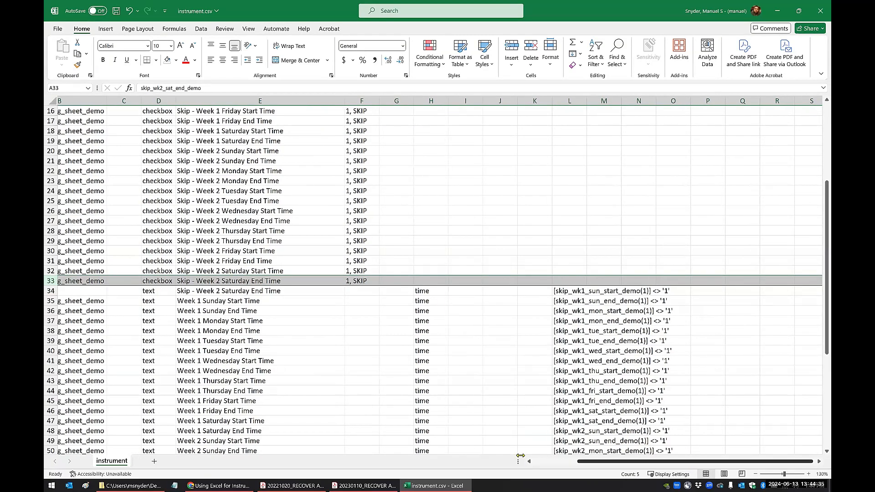
pyautogui.click(360, 380)
pyautogui.click(344, 291)
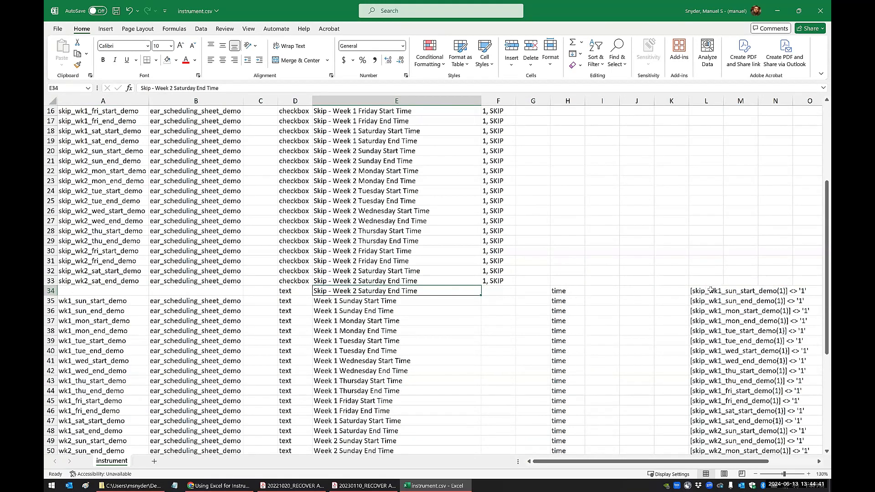
pyautogui.click(731, 290)
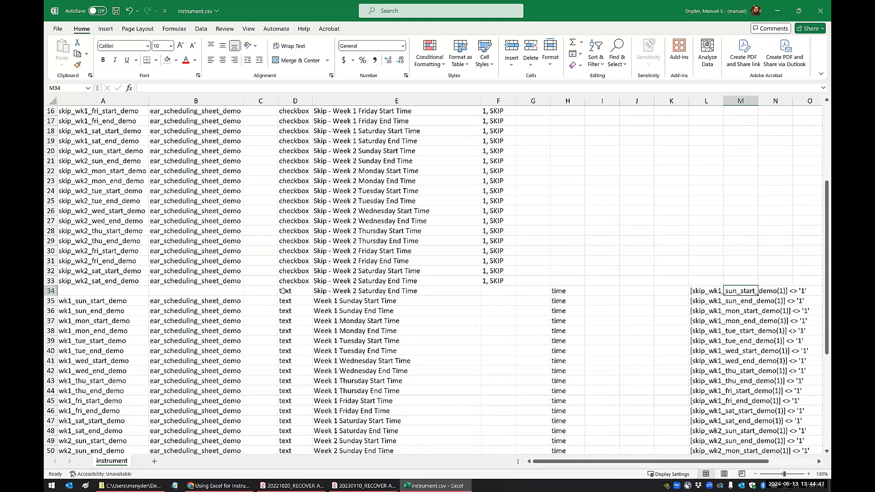
pyautogui.moveTo(284, 291); pyautogui.dragTo(528, 293)
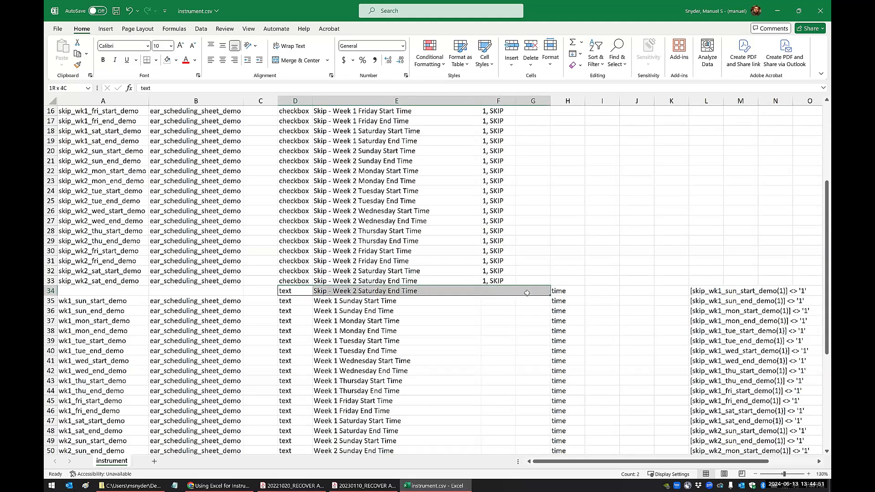
pyautogui.click(383, 310)
# Delete the duplicate Skip - Week 2 Saturday End Time label in E34, shifting the field labels below it up
pyautogui.click(356, 293)
pyautogui.scroll(-3, 344, 309)
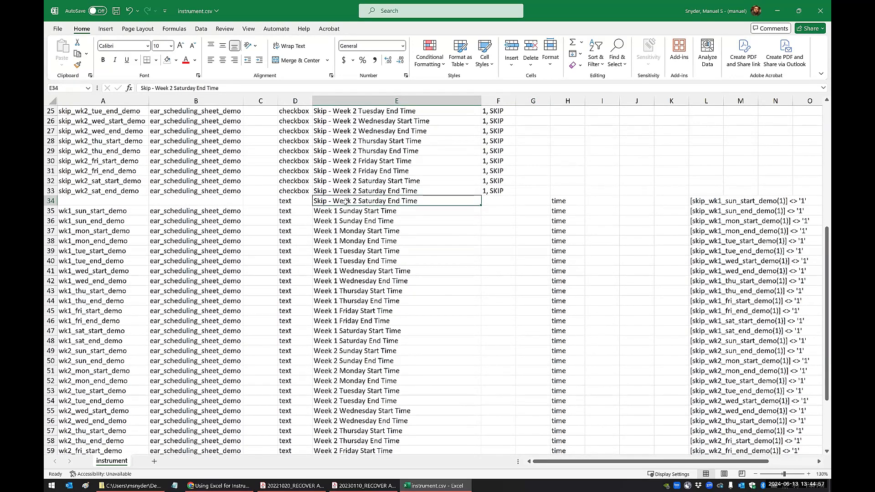
pyautogui.rightClick(345, 201)
pyautogui.click(362, 277)
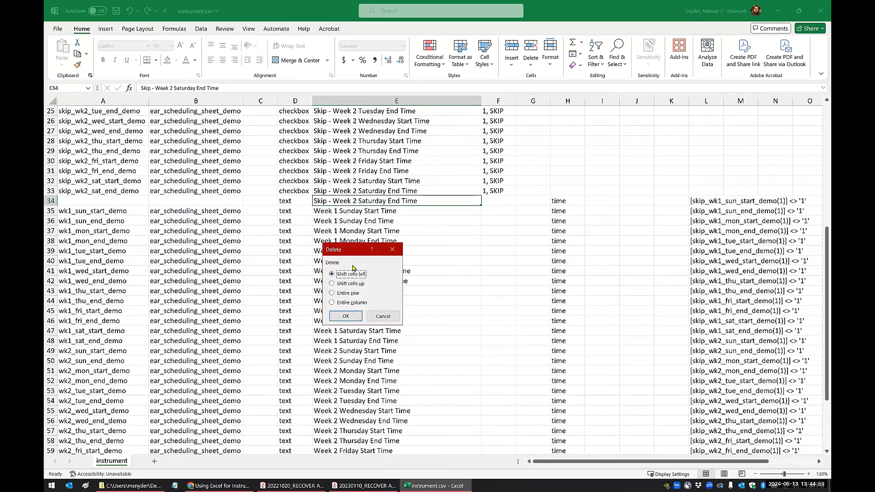
pyautogui.click(349, 284)
pyautogui.click(346, 315)
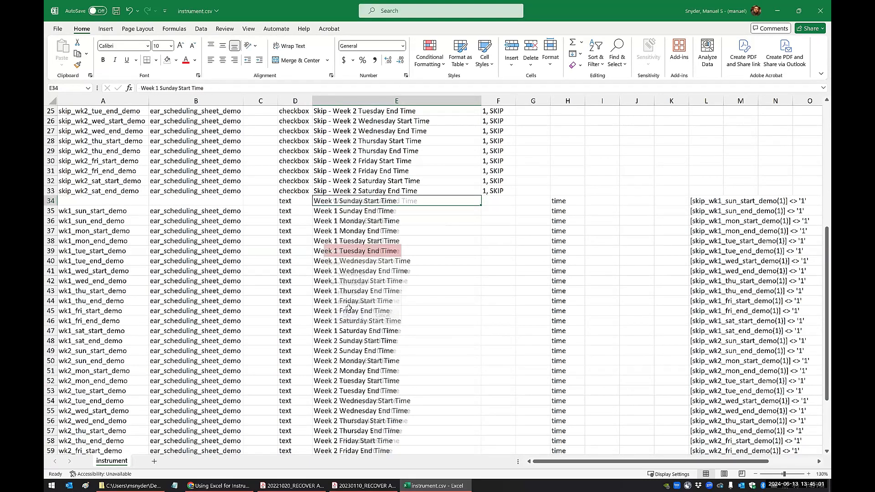
pyautogui.click(332, 281)
# Delete the blank cells A34:B34, shifting the variable and form names below them up
pyautogui.moveTo(95, 201); pyautogui.dragTo(235, 202)
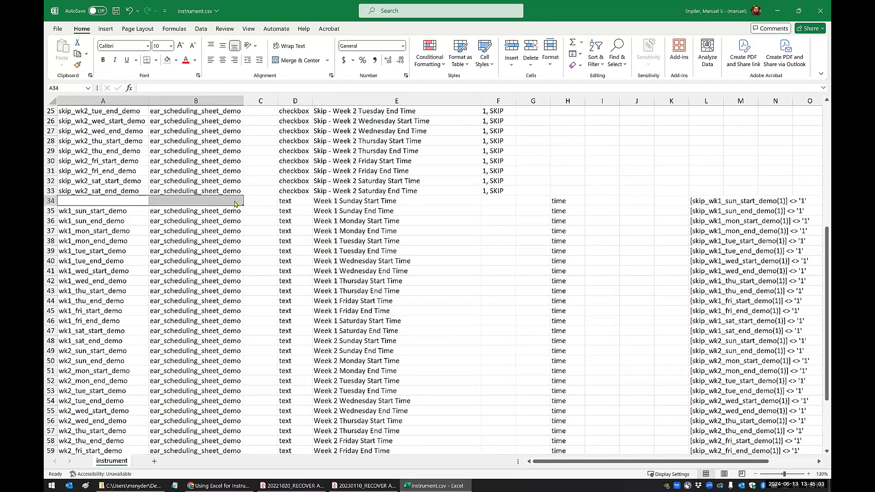
pyautogui.rightClick(235, 203)
pyautogui.click(259, 287)
pyautogui.click(249, 293)
pyautogui.click(242, 325)
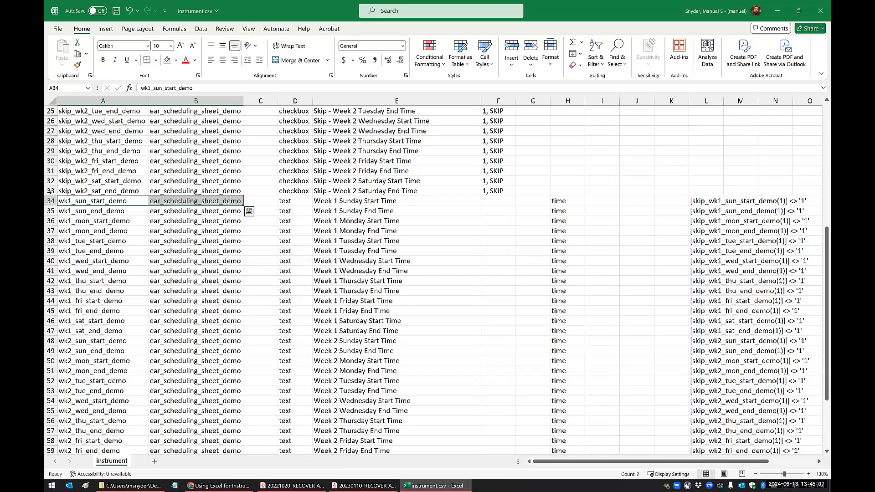
# Examine rows 34 through 61, comparing variable names, field labels, validation and branching logic for the Week 1 and Week 2 time fields
pyautogui.click(50, 201)
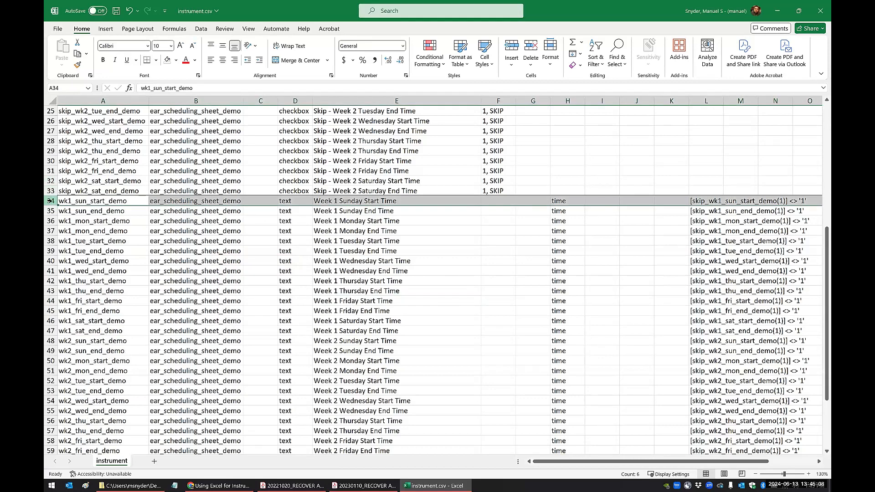
pyautogui.scroll(-2, 54, 271)
pyautogui.click(50, 281)
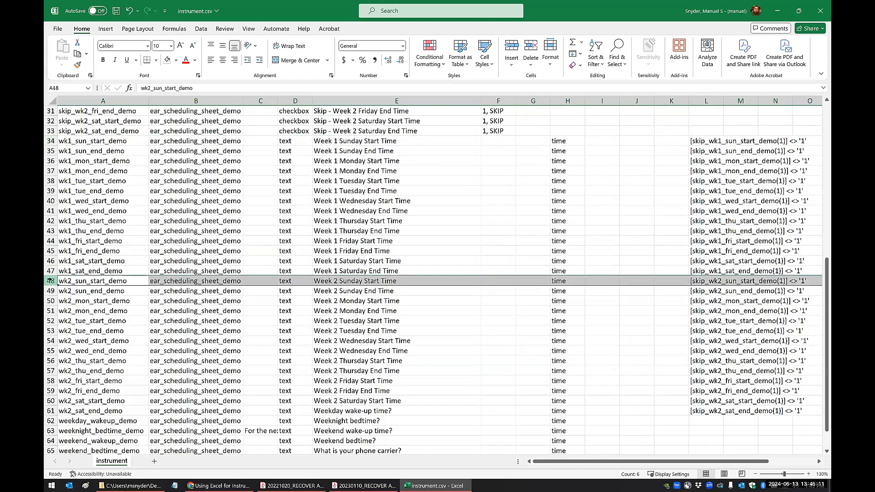
pyautogui.scroll(-2, 73, 337)
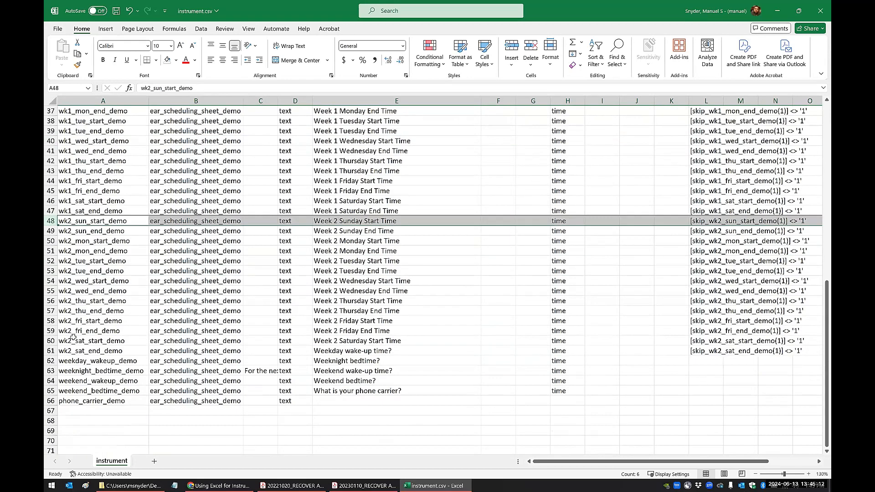
pyautogui.click(52, 351)
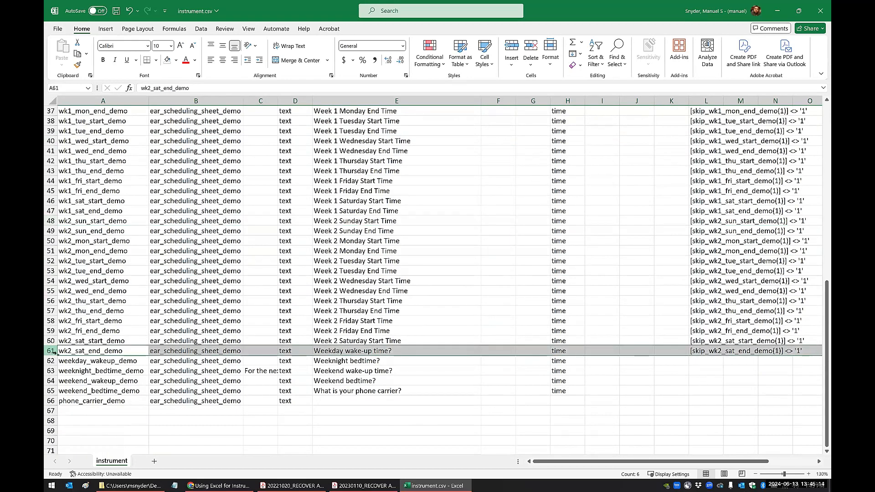
pyautogui.click(348, 291)
pyautogui.scroll(4, 333, 293)
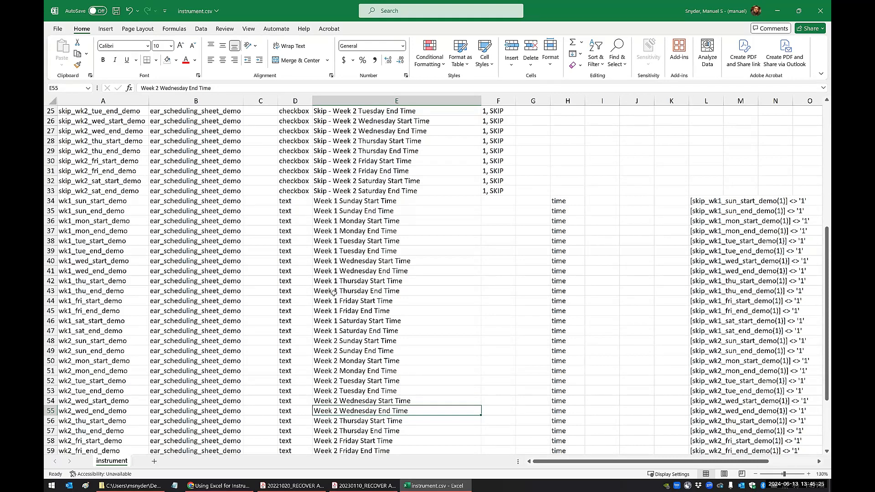
pyautogui.click(344, 279)
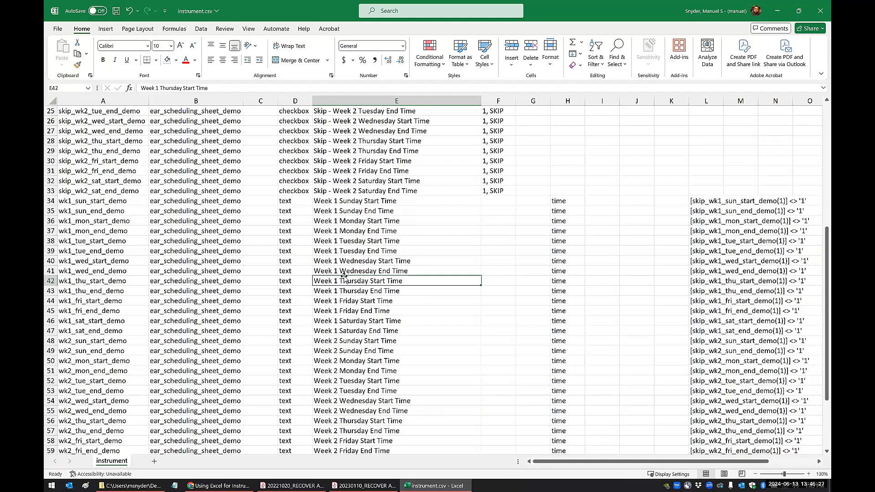
pyautogui.click(385, 262)
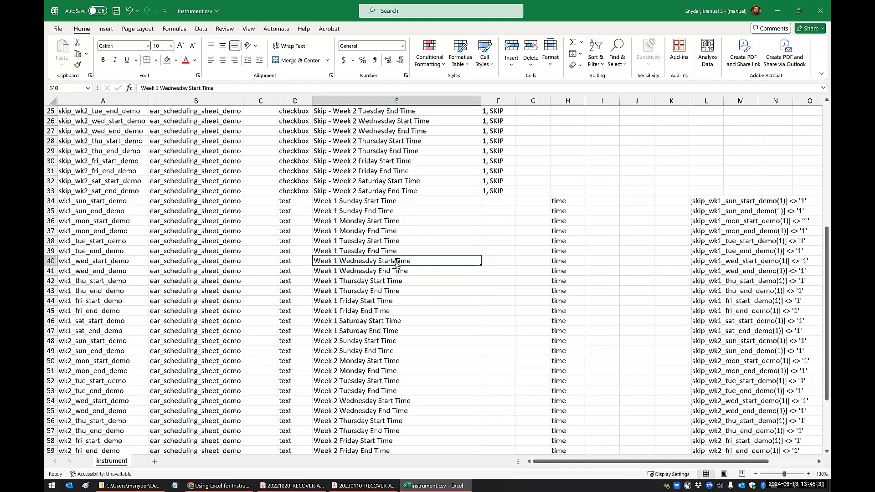
pyautogui.click(416, 243)
# Save and close instrument.csv, and replace the copy inside the EARSchedulingSheetDE_2024-06-13_1342.zip archive with the edited desktop file
pyautogui.hotkey('ctrl', 's')
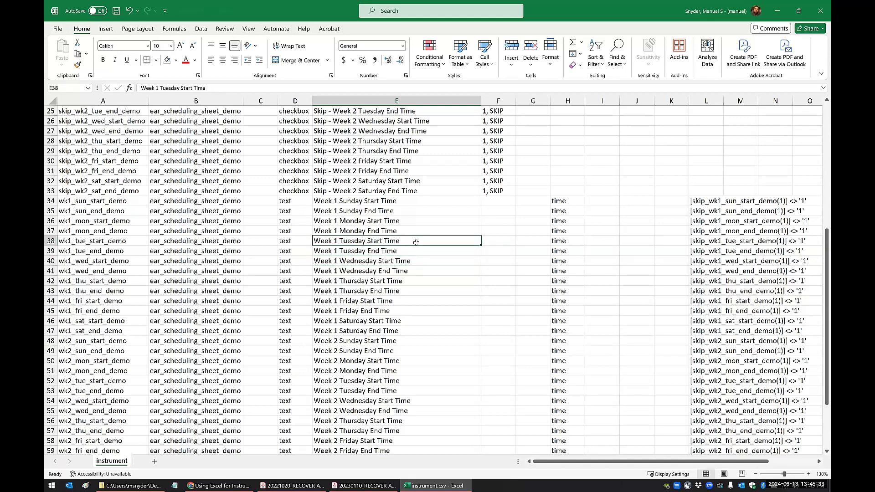
pyautogui.click(821, 11)
pyautogui.click(64, 306)
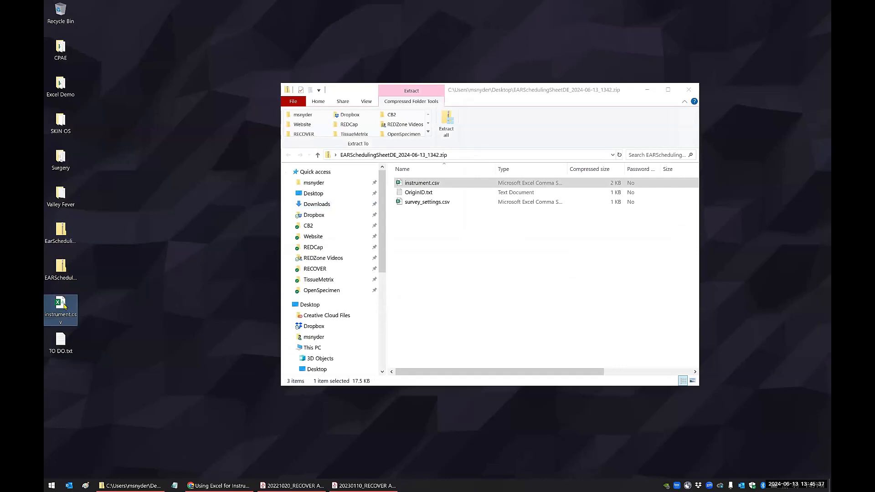
pyautogui.click(64, 268)
pyautogui.click(140, 317)
pyautogui.moveTo(59, 313); pyautogui.dragTo(60, 270)
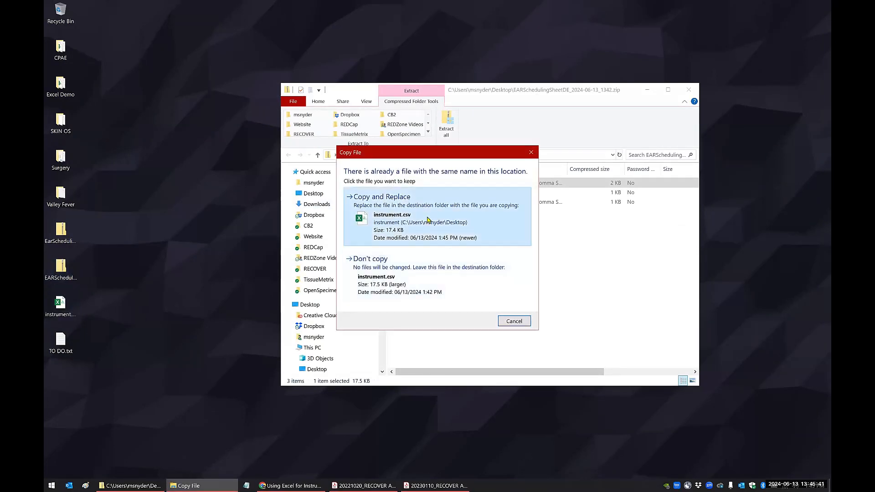
pyautogui.click(428, 219)
# Switch to REDCap in Chrome, create a snapshot of the instruments and delete the EAR Scheduling Sheet (DEMO) instrument
pyautogui.click(228, 484)
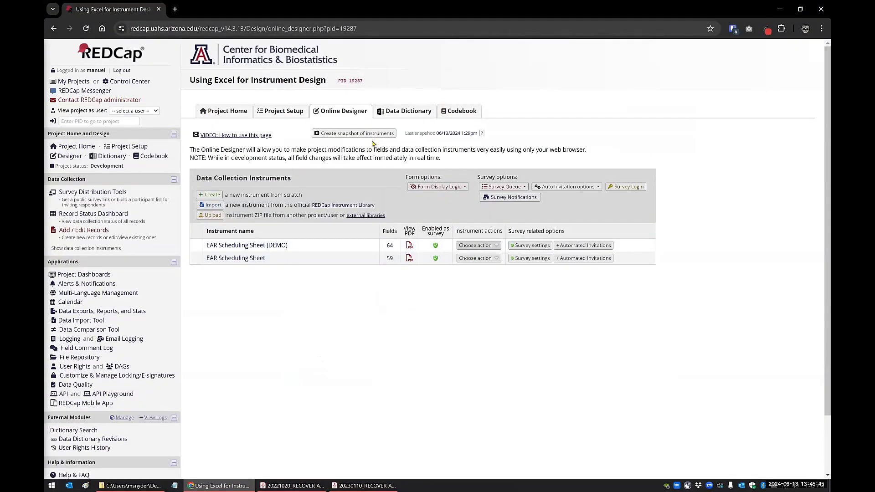
pyautogui.click(365, 134)
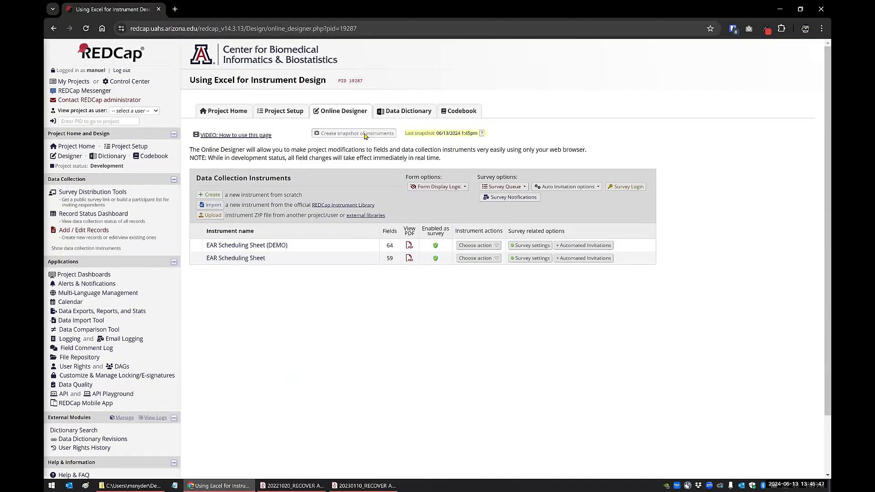
pyautogui.click(476, 246)
pyautogui.click(471, 279)
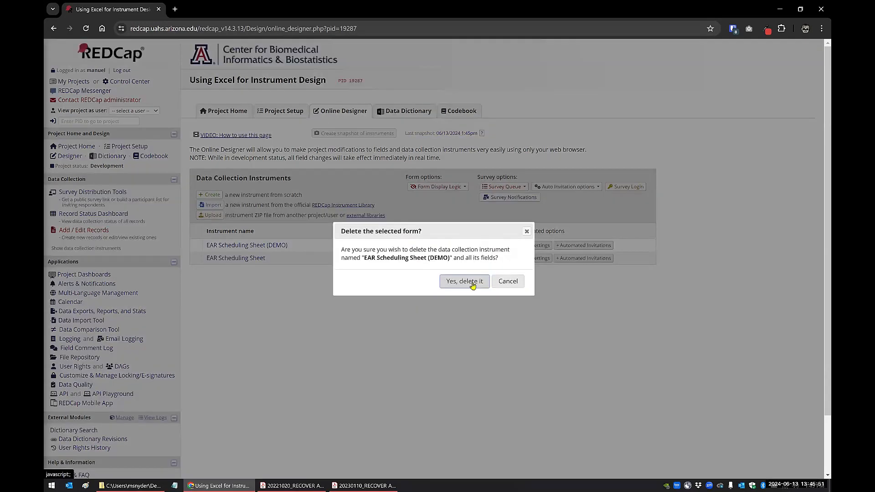
pyautogui.click(467, 284)
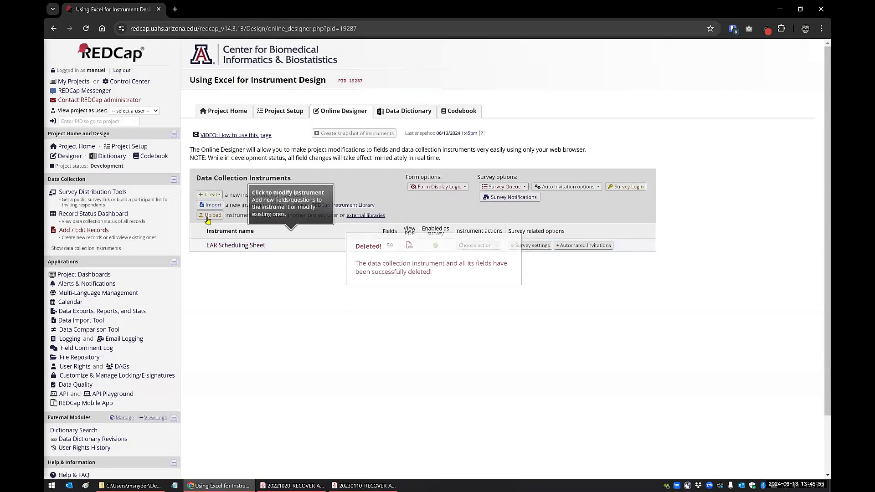
# Upload EARSchedulingSheetDE_2024-06-13_1342.zip from the desktop as a new instrument and dismiss the variable renaming notice
pyautogui.click(210, 215)
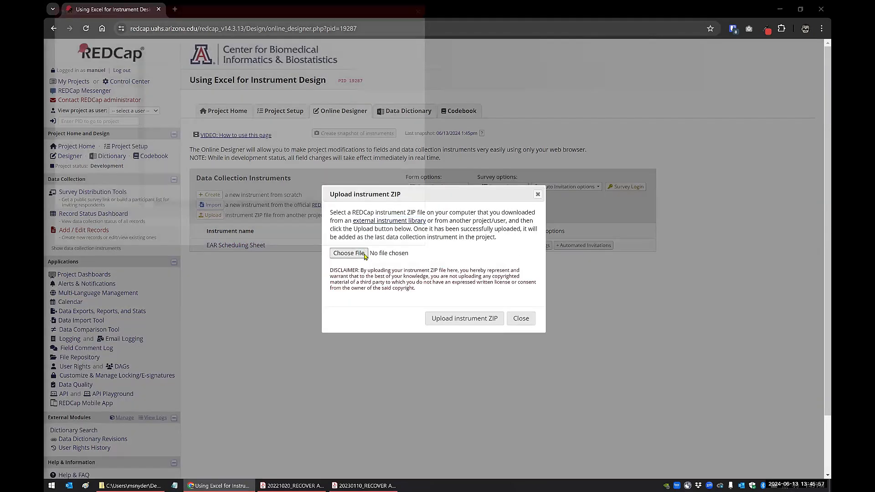
pyautogui.click(348, 253)
pyautogui.click(203, 120)
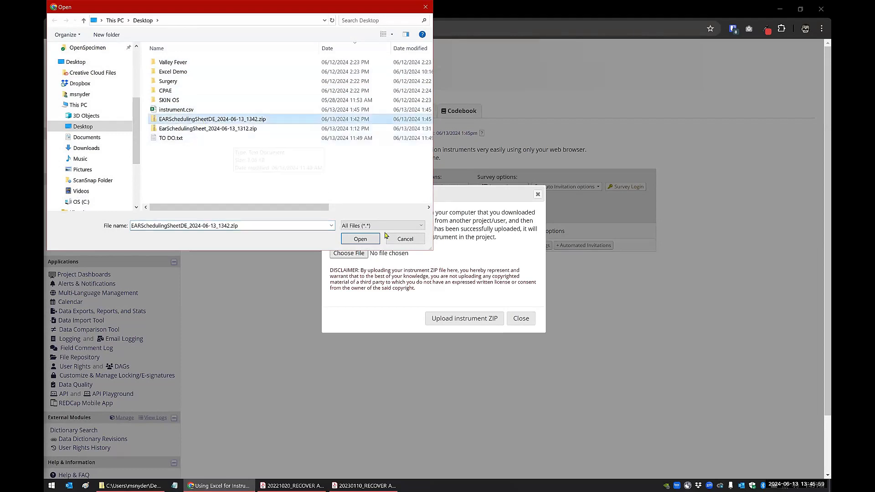
pyautogui.click(360, 239)
pyautogui.click(459, 322)
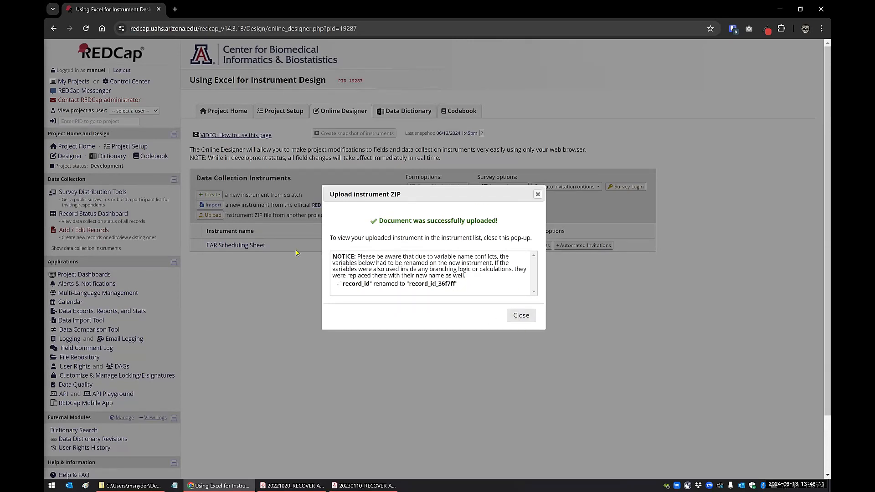
pyautogui.moveTo(377, 189); pyautogui.dragTo(373, 282)
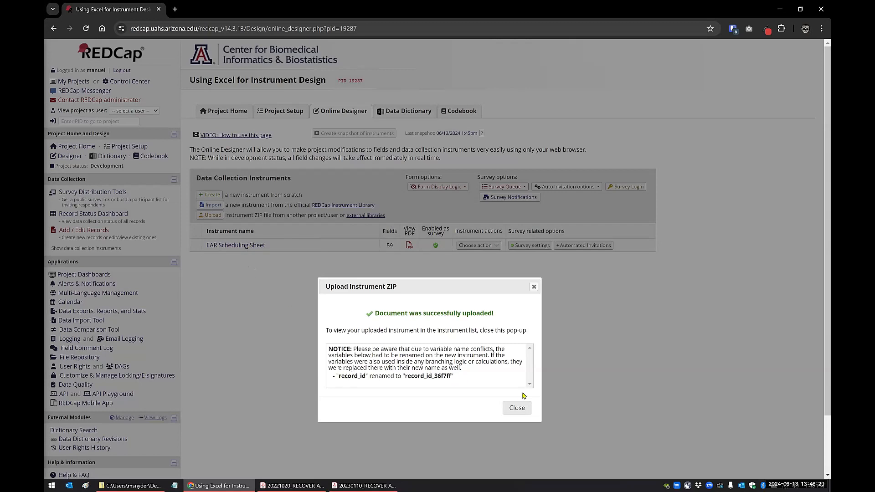
pyautogui.click(516, 408)
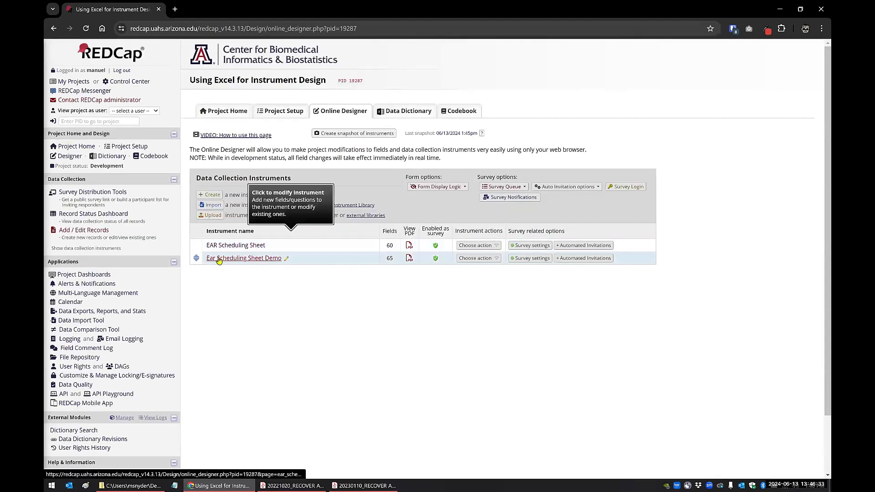
# Rename the Ear Scheduling Sheet Demo instrument as EAR Scheduling Sheet (DEMO) and change its survey title to match
pyautogui.click(475, 258)
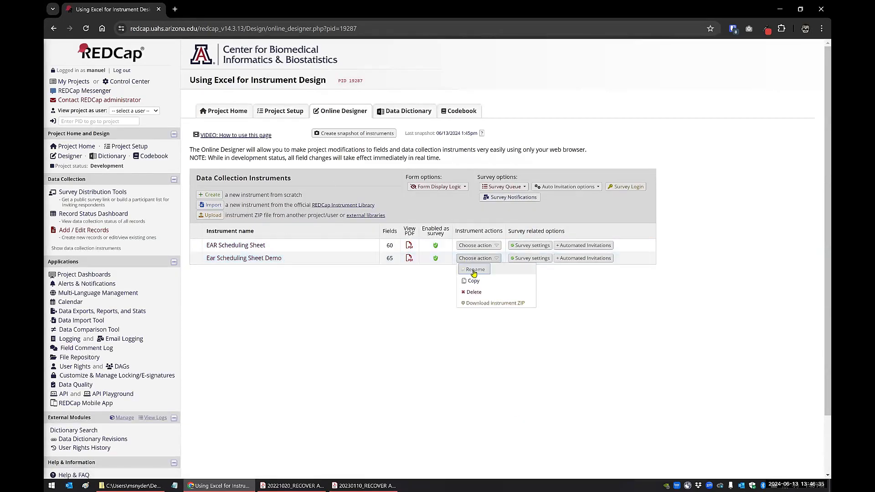
pyautogui.click(470, 270)
pyautogui.moveTo(217, 259); pyautogui.dragTo(200, 263)
pyautogui.write('EAR')
pyautogui.moveTo(264, 259); pyautogui.dragTo(341, 260)
pyautogui.write('(DEMO')
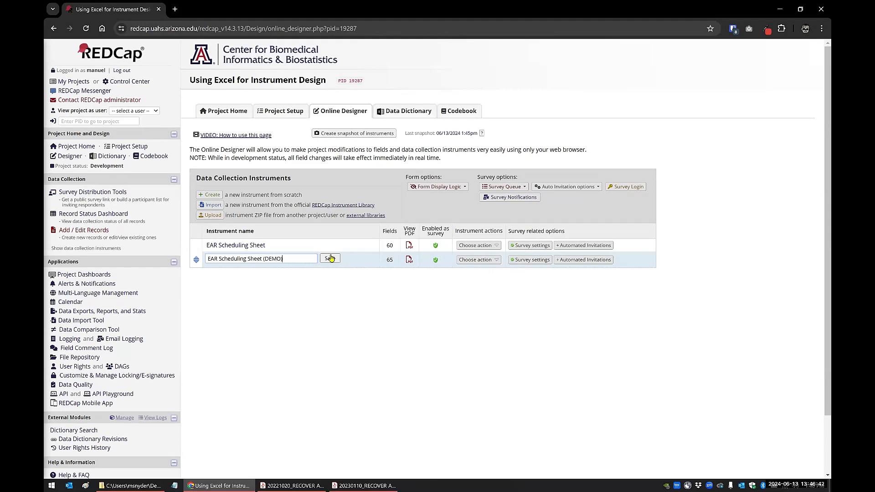
pyautogui.click(331, 258)
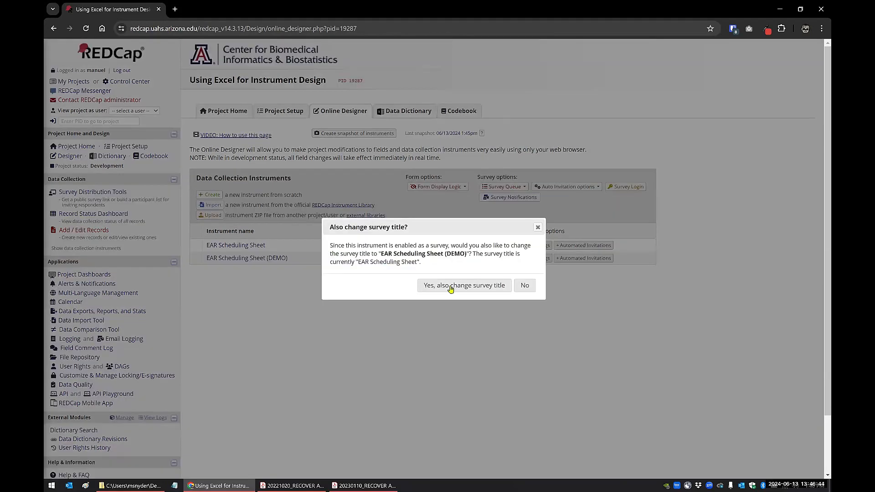
pyautogui.click(450, 287)
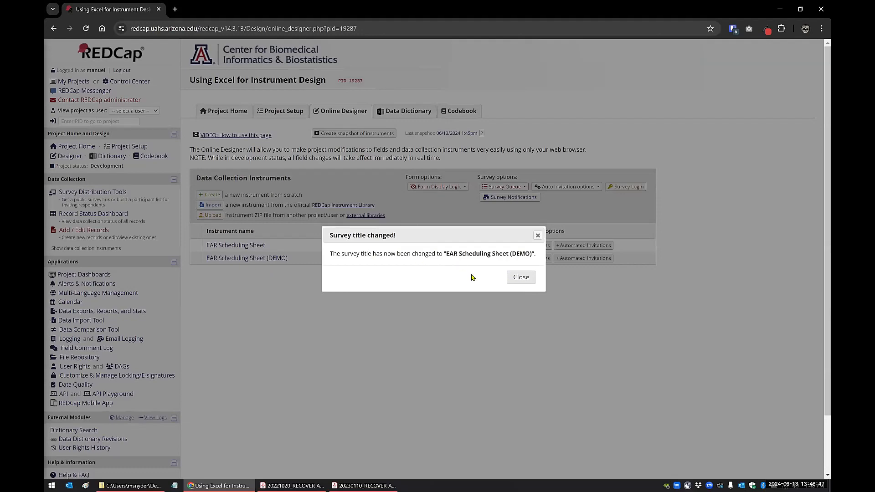
pyautogui.click(520, 277)
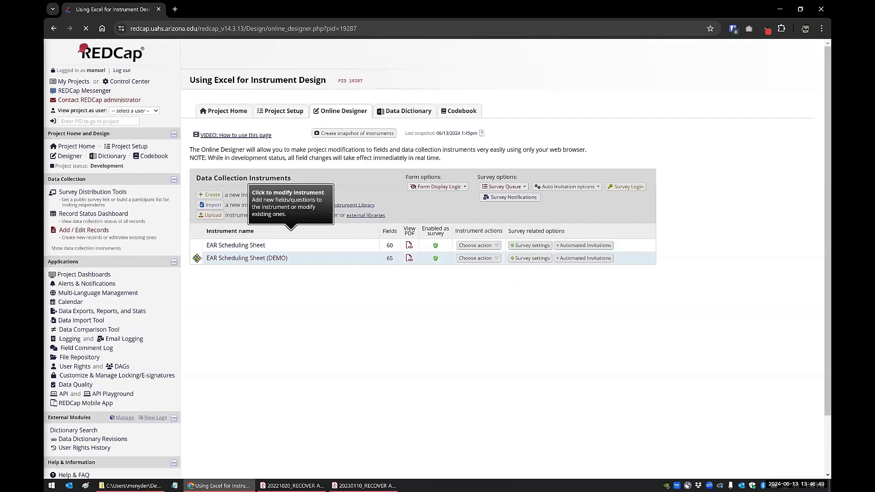
# Reorder the instruments so EAR Scheduling Sheet (DEMO) comes first, and delete its duplicate Record ID field record_id_36f7ff
pyautogui.moveTo(201, 247); pyautogui.dragTo(250, 307)
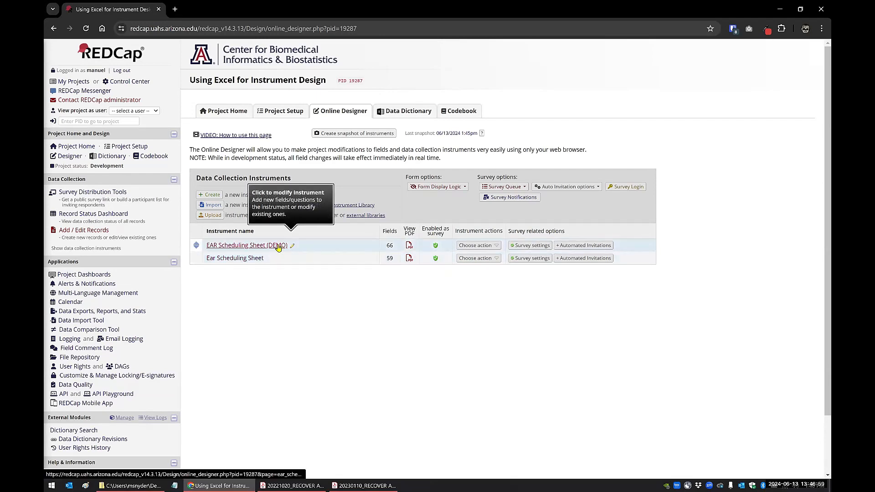
pyautogui.click(278, 246)
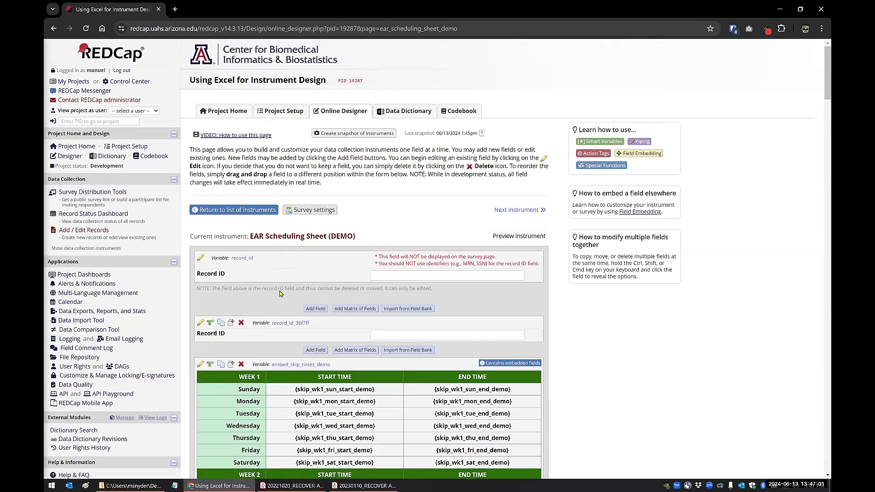
pyautogui.scroll(-2, 238, 180)
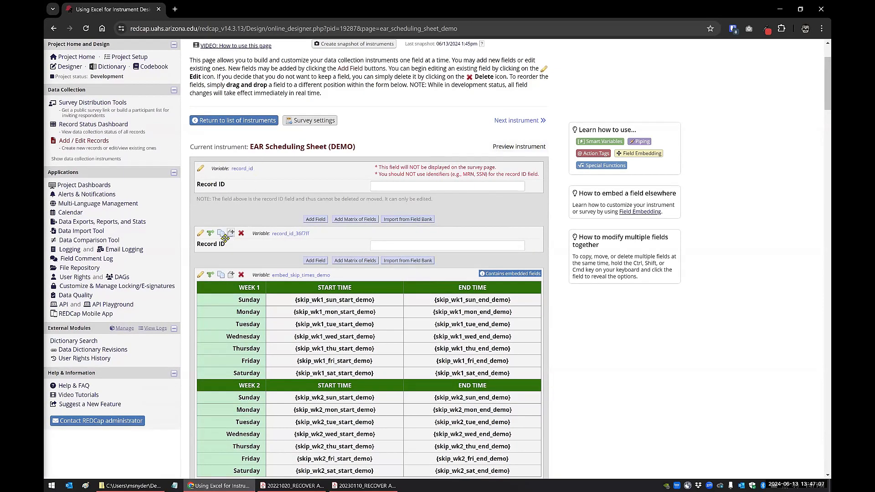
pyautogui.click(242, 236)
pyautogui.click(484, 275)
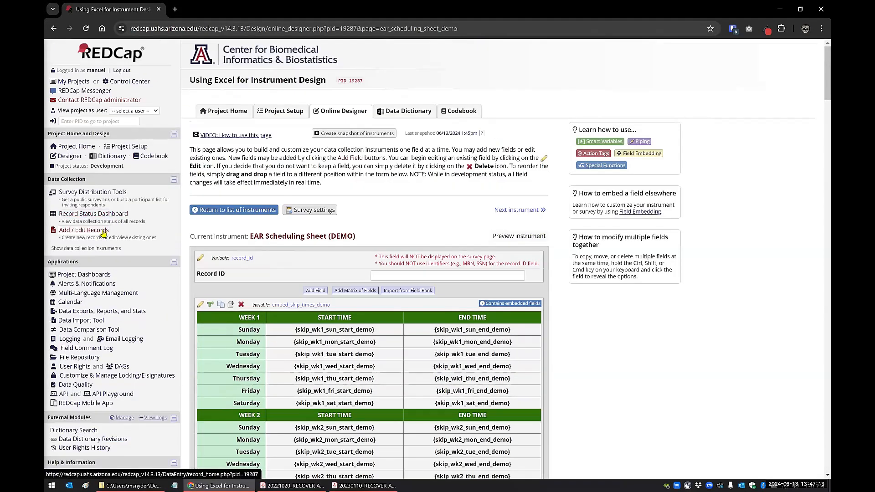
# Add a new record and open its EAR Scheduling Sheet (DEMO) form for data entry
pyautogui.click(103, 232)
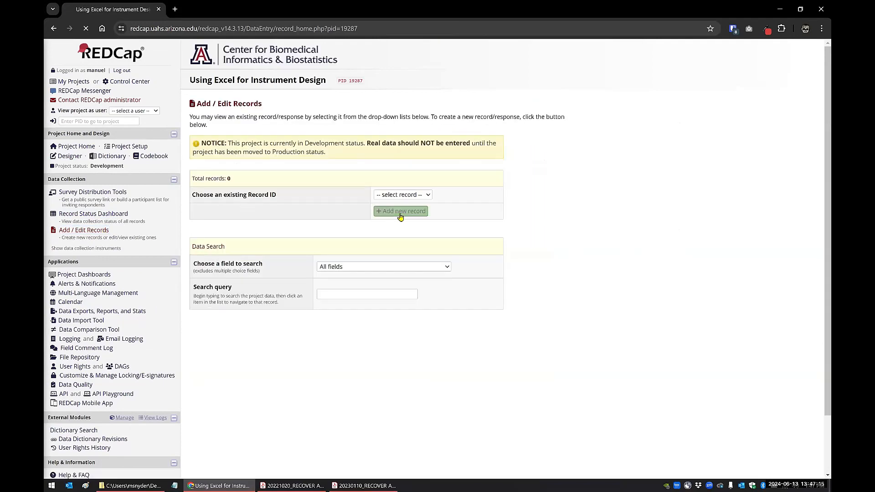
pyautogui.click(401, 212)
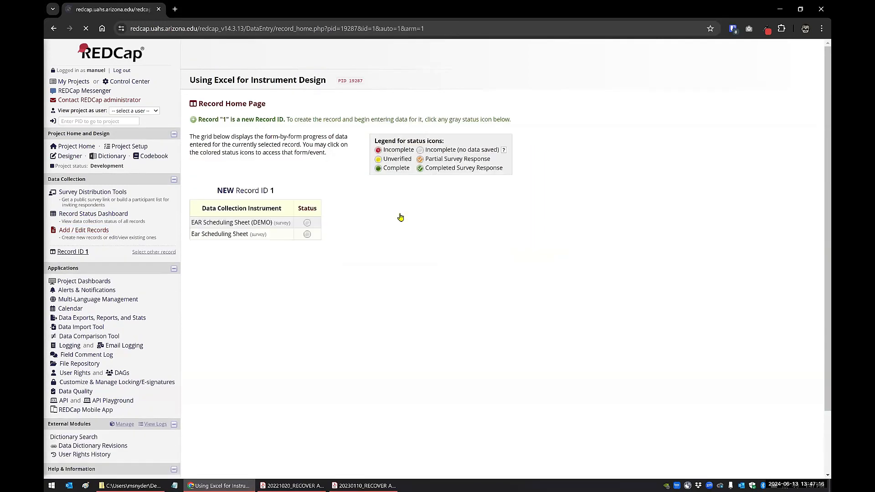
pyautogui.click(307, 224)
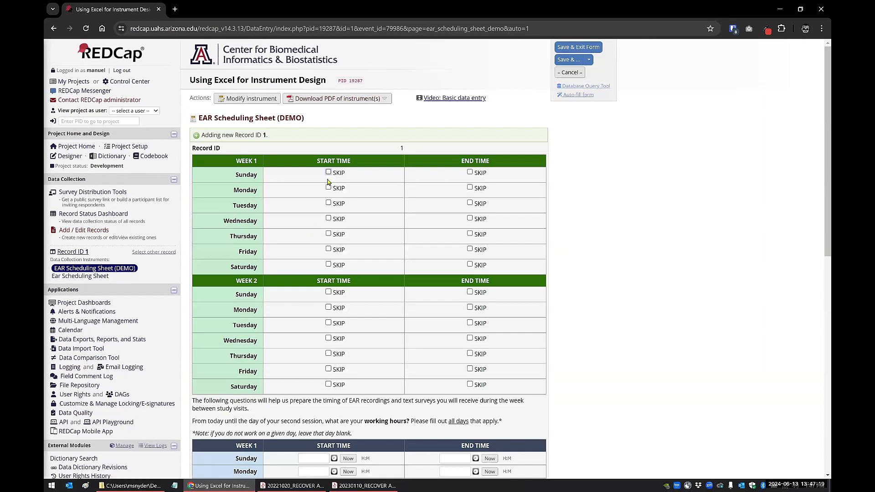
# Mark SKIP for the Week 1 start times of Sunday through Wednesday and Saturday, plus Saturday's end time, to test the branching logic
pyautogui.scroll(-2, 326, 170)
pyautogui.click(328, 97)
pyautogui.click(328, 114)
pyautogui.click(329, 129)
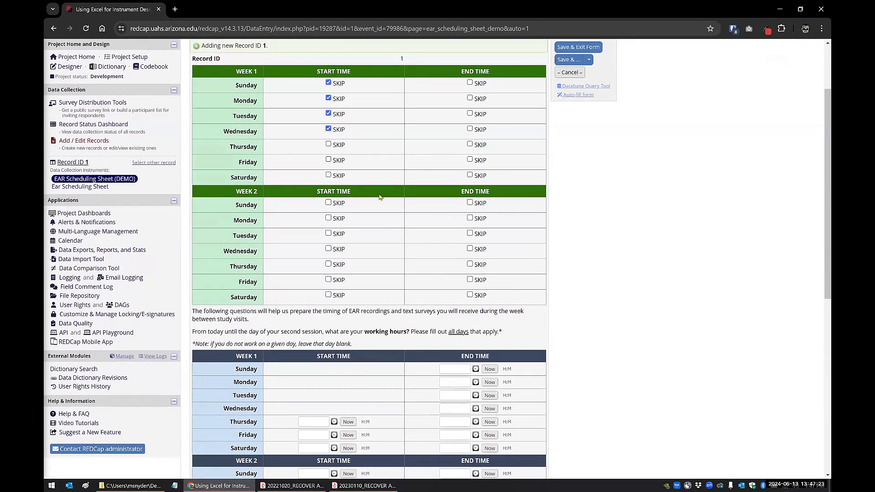
pyautogui.click(329, 176)
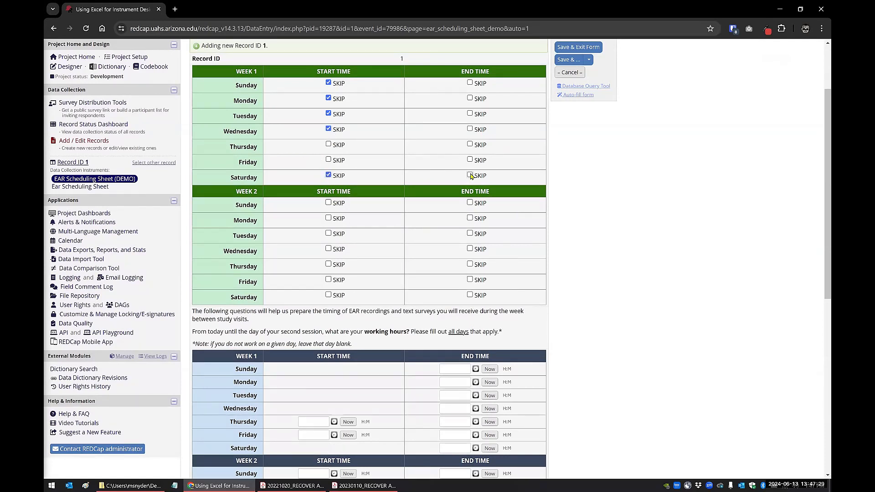
pyautogui.click(470, 175)
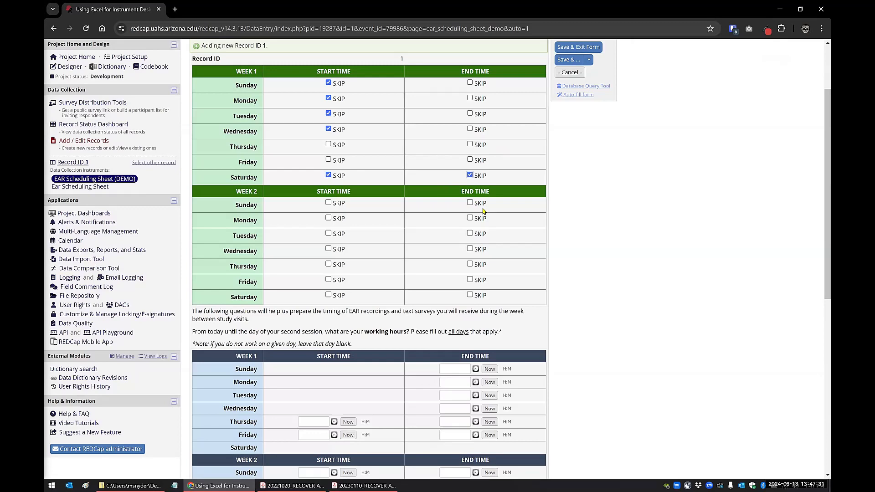
pyautogui.scroll(2, 565, 352)
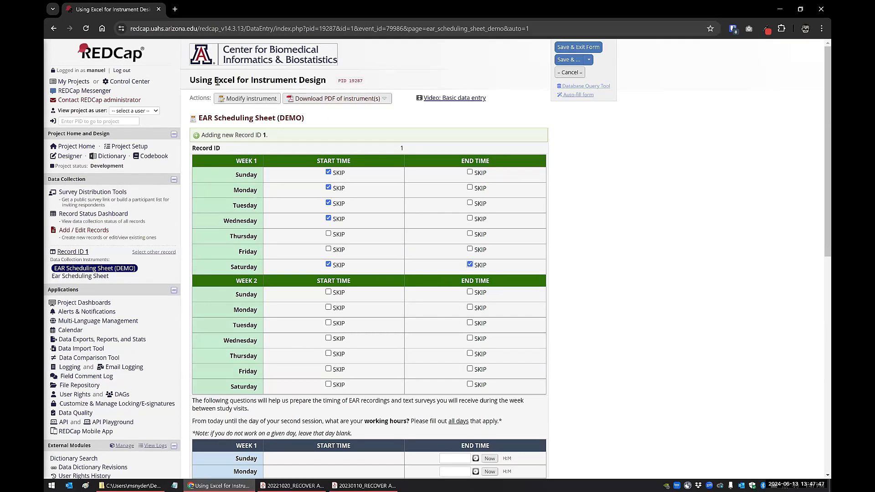
# Leave the new record without saving, open the Ear Scheduling Sheet instrument in the Designer, and look through its Week 1 and Week 2 skip fields
pyautogui.click(70, 157)
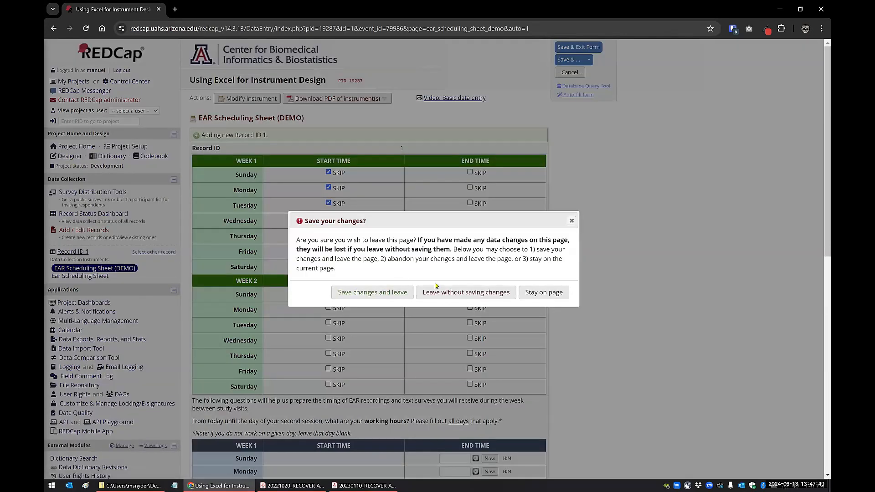
pyautogui.click(442, 292)
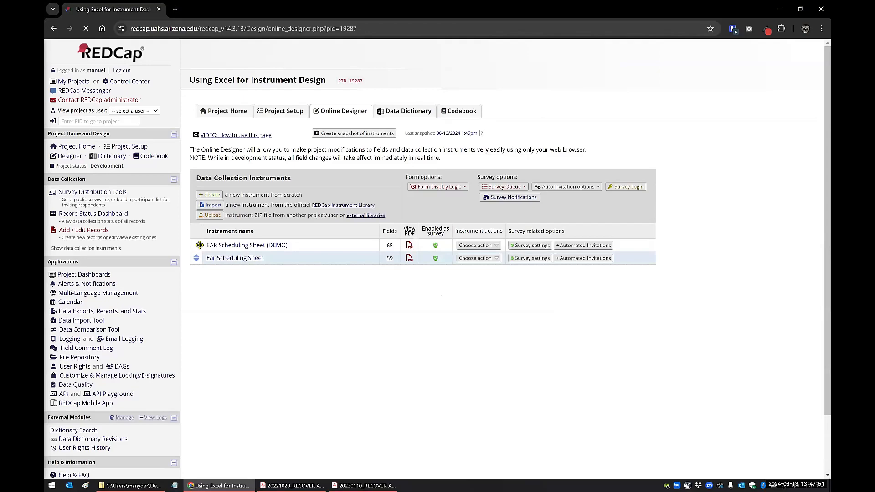
pyautogui.click(244, 261)
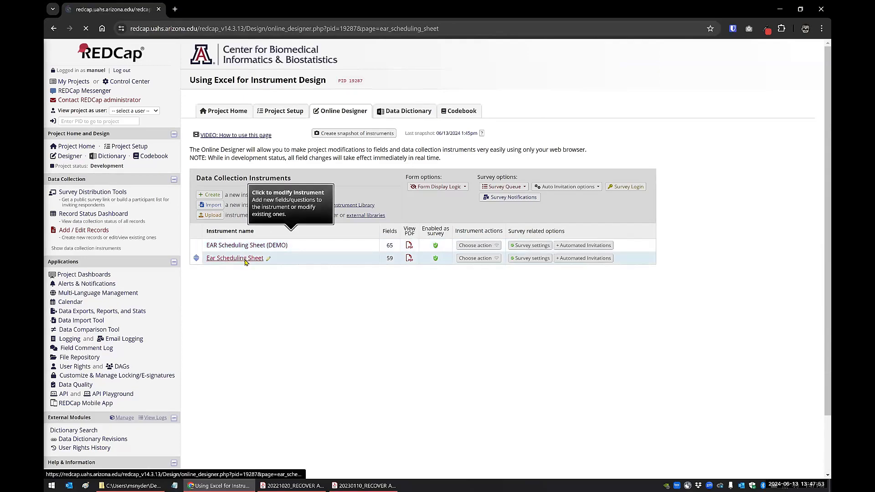
pyautogui.scroll(-10, 276, 236)
pyautogui.scroll(-8, 276, 236)
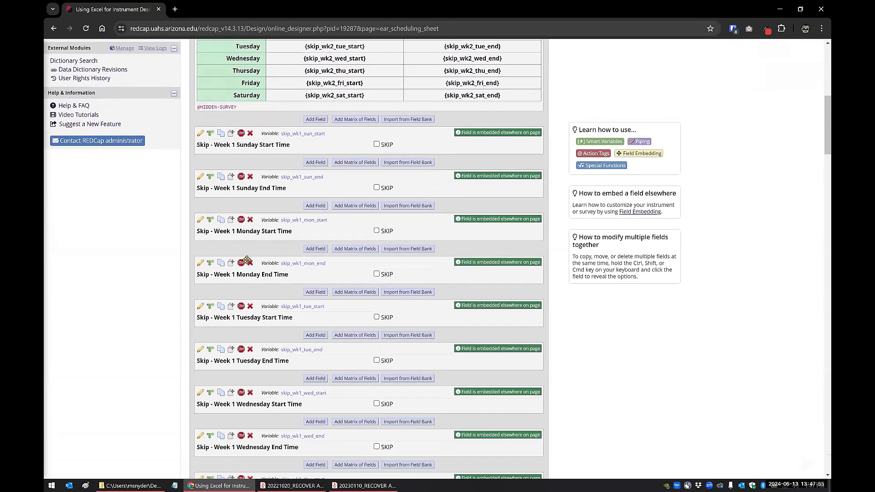
pyautogui.scroll(-12, 245, 266)
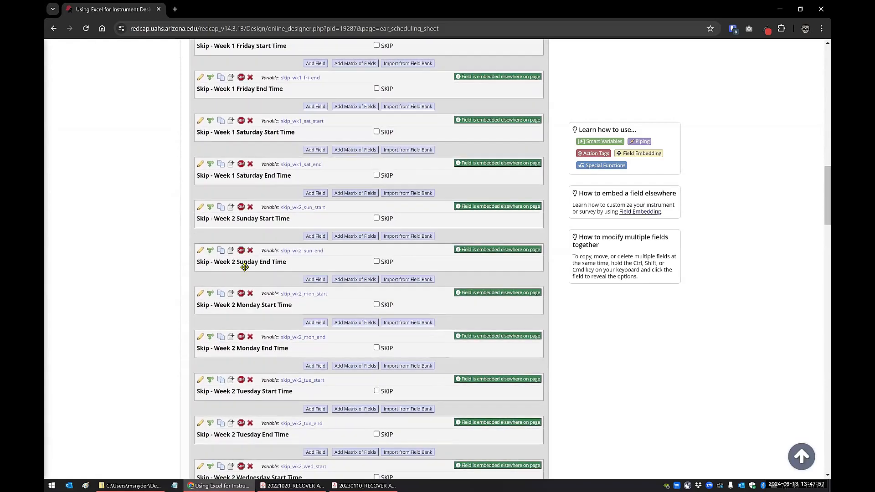
pyautogui.scroll(-3, 245, 267)
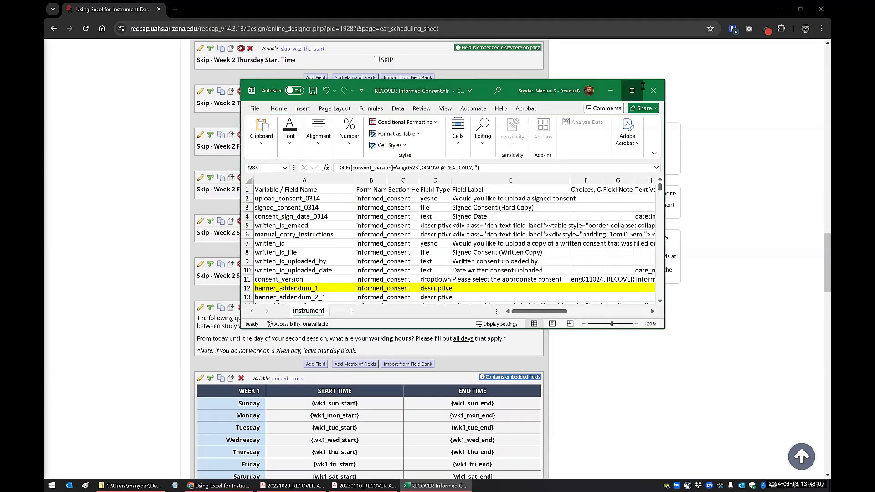
# Maximize RECOVER Informed Consent.xls in Excel and examine the blocks starting at yellow rows 12 and 25, selecting rows 12–23 and 25–40
pyautogui.click(632, 89)
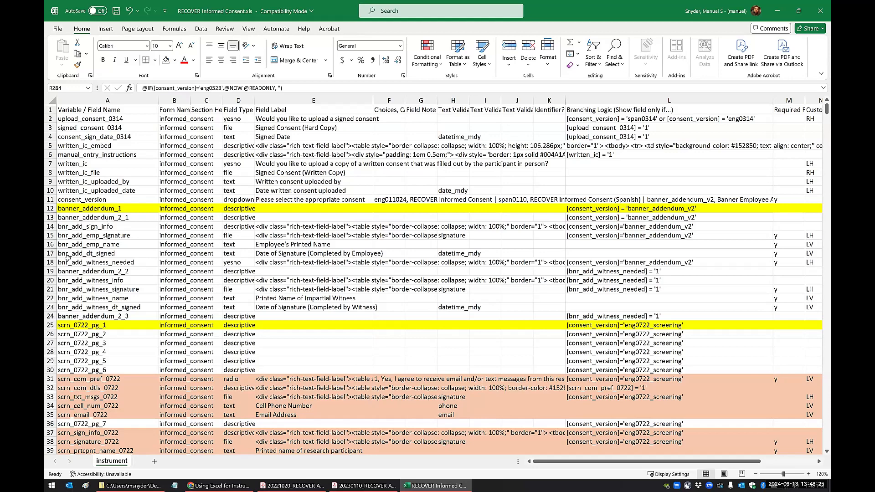
pyautogui.click(51, 208)
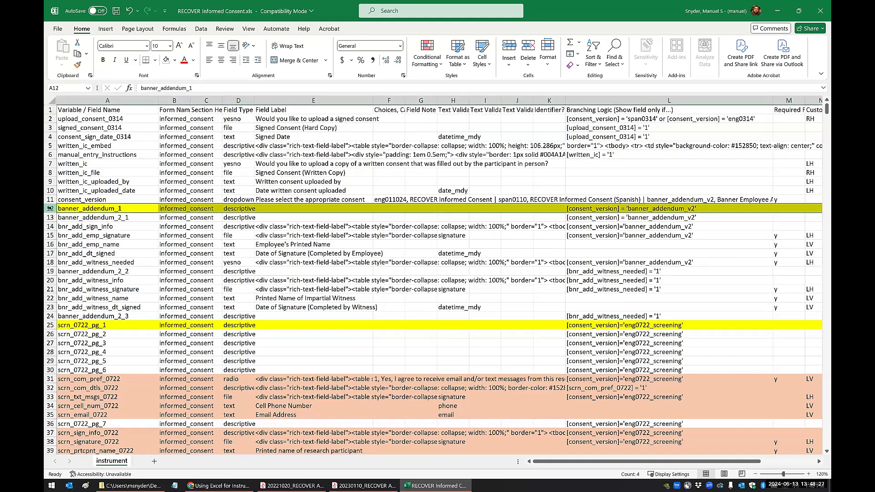
pyautogui.click(51, 325)
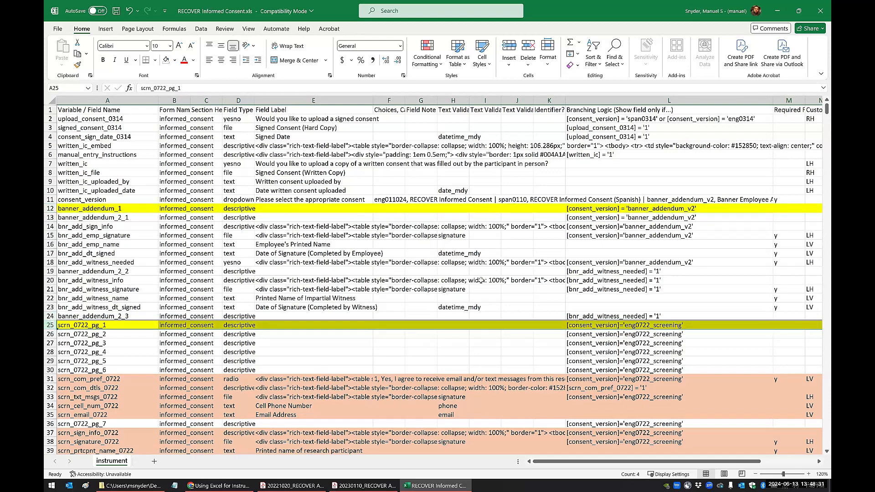
pyautogui.scroll(-1, 68, 169)
pyautogui.scroll(1, 47, 201)
pyautogui.moveTo(47, 209); pyautogui.dragTo(48, 307)
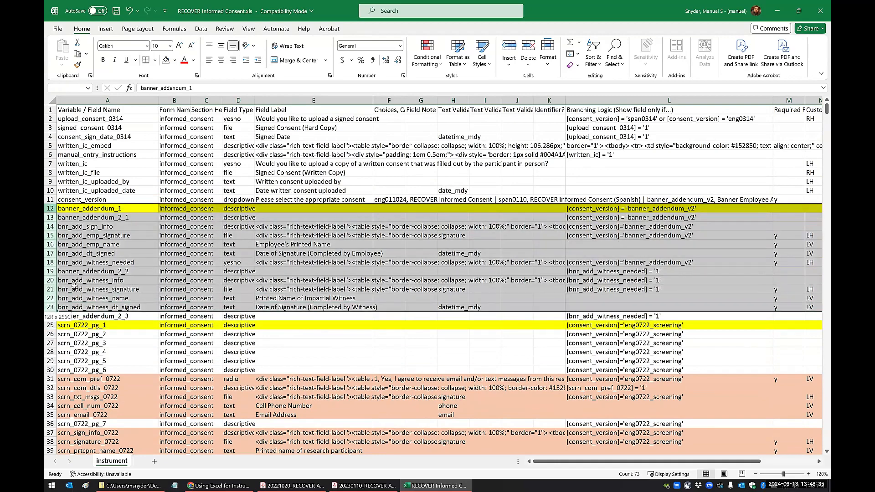
pyautogui.scroll(-4, 69, 192)
pyautogui.moveTo(50, 217); pyautogui.dragTo(50, 343)
pyautogui.scroll(-12, 94, 234)
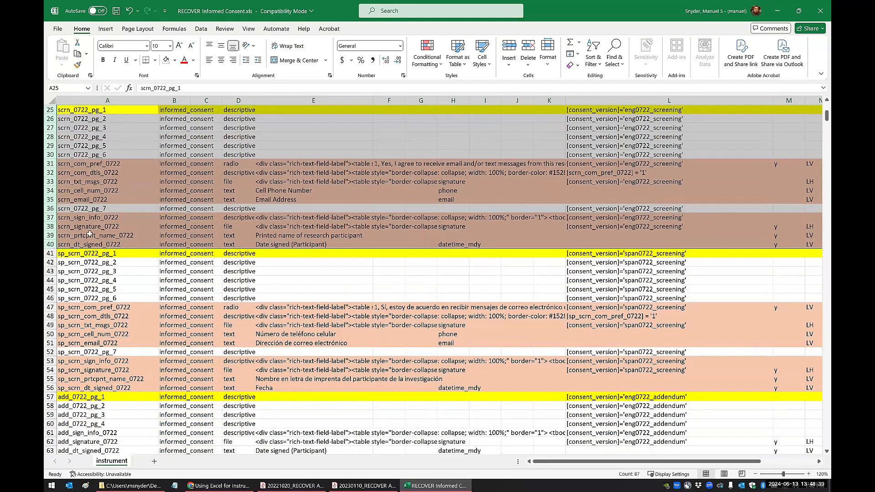
# Compare the consent_version branching logic across the sheet's consent versions, as far as the block starting at page_1_0427
pyautogui.scroll(-20, 94, 234)
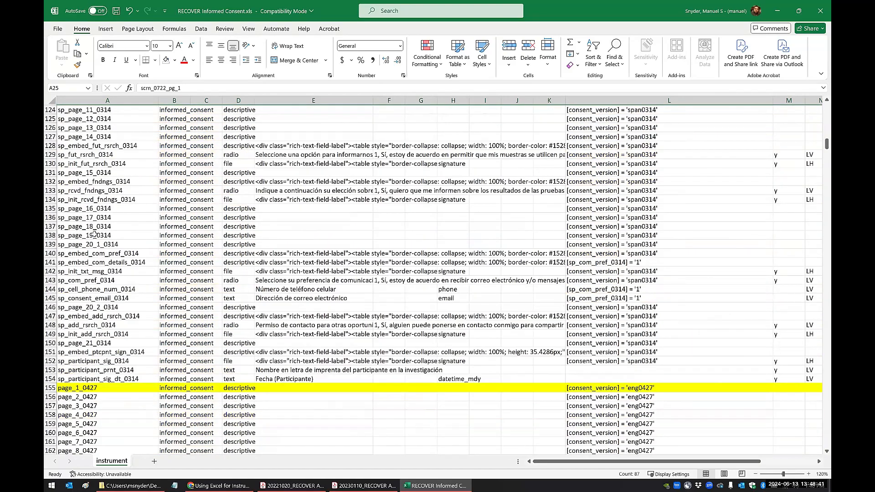
pyautogui.scroll(-1, 94, 235)
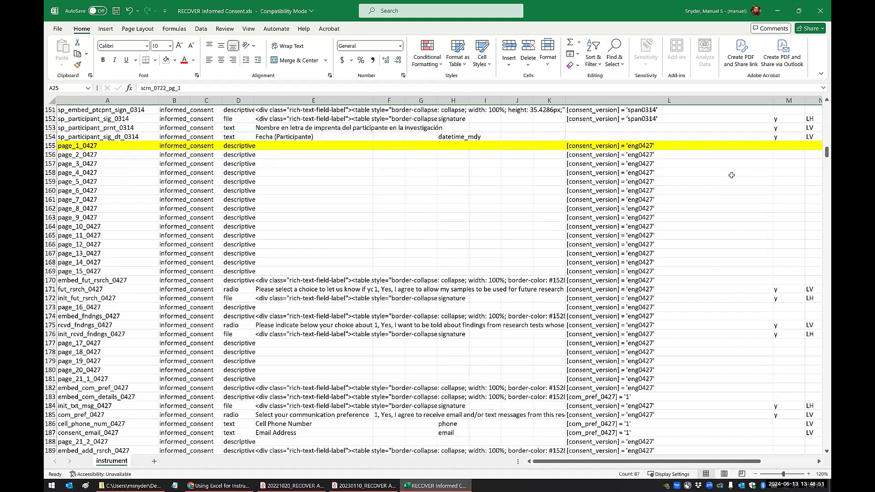
pyautogui.scroll(5, 714, 174)
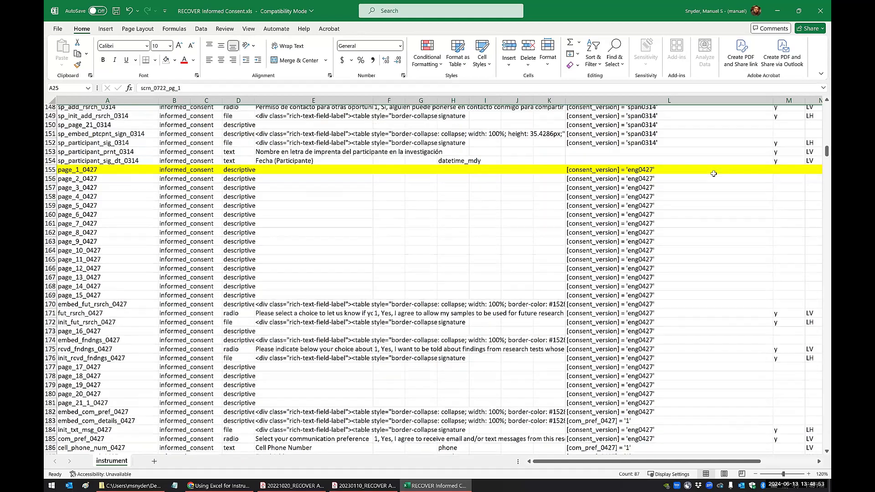
pyautogui.scroll(18, 683, 171)
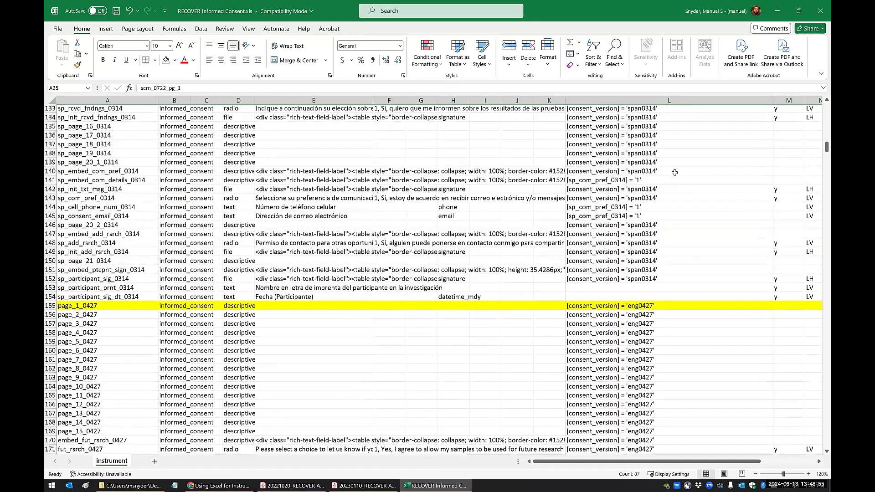
pyautogui.scroll(20, 668, 184)
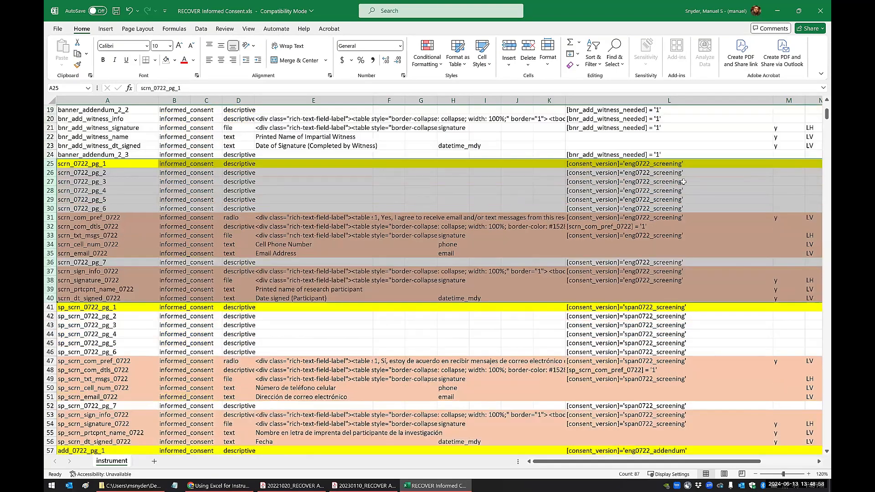
# Clear the row selection and examine the eng0314 block that starts at page_1_0314 in row 73
pyautogui.click(549, 217)
pyautogui.scroll(-8, 505, 223)
pyautogui.scroll(-8, 417, 224)
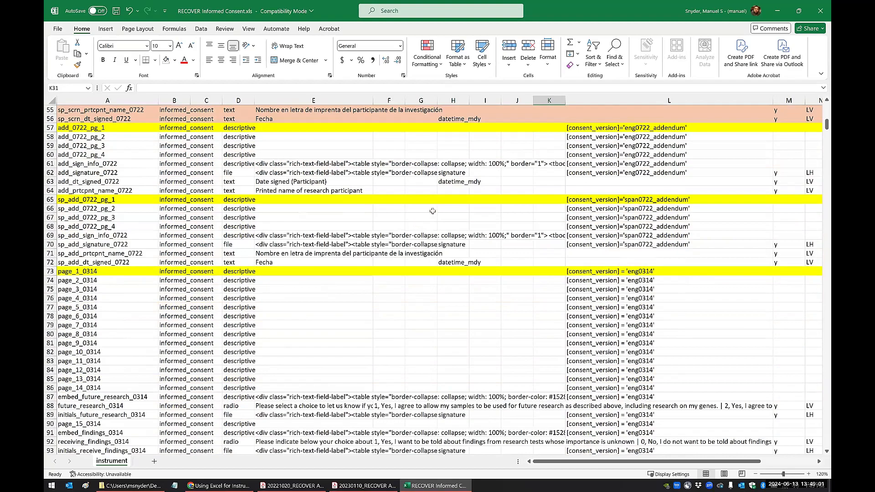
pyautogui.moveTo(51, 167); pyautogui.dragTo(51, 342)
pyautogui.scroll(-2, 131, 290)
pyautogui.scroll(2, 131, 273)
pyautogui.scroll(-1, 132, 237)
pyautogui.click(131, 225)
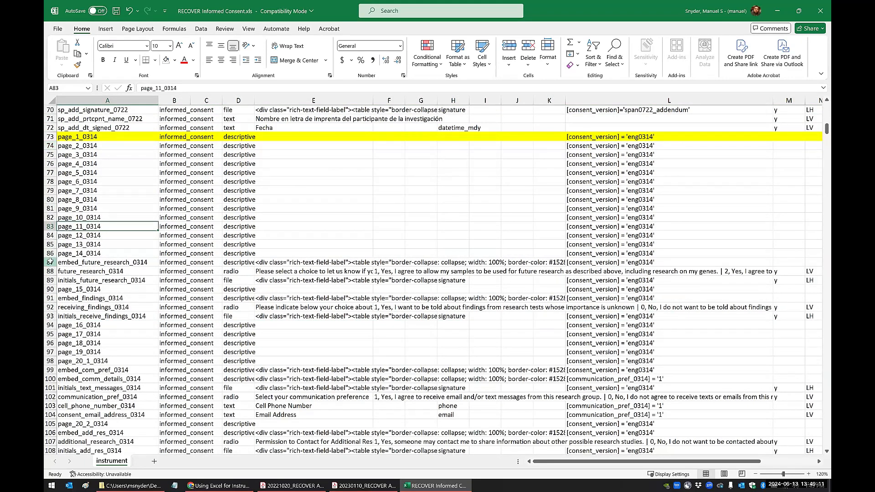
# Fill the future research rows 87–89 and the findings rows 91–93 of the eng0314 block with light orange
pyautogui.moveTo(50, 262); pyautogui.dragTo(49, 281)
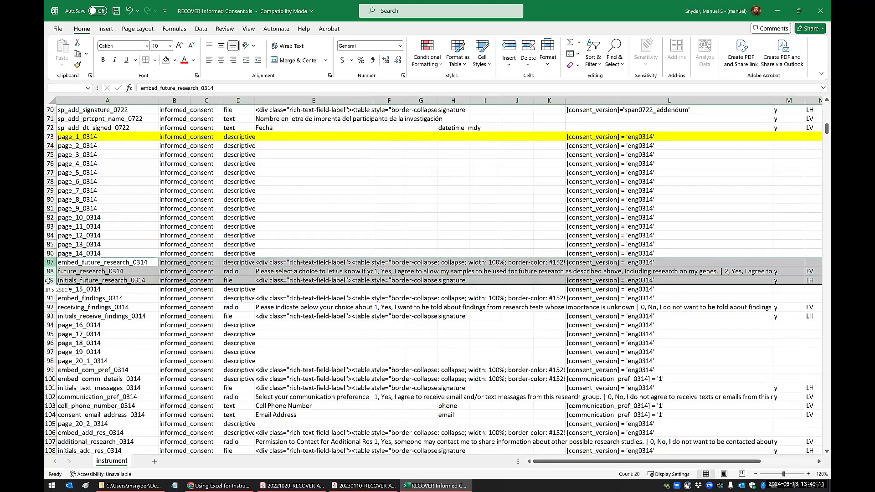
pyautogui.click(175, 60)
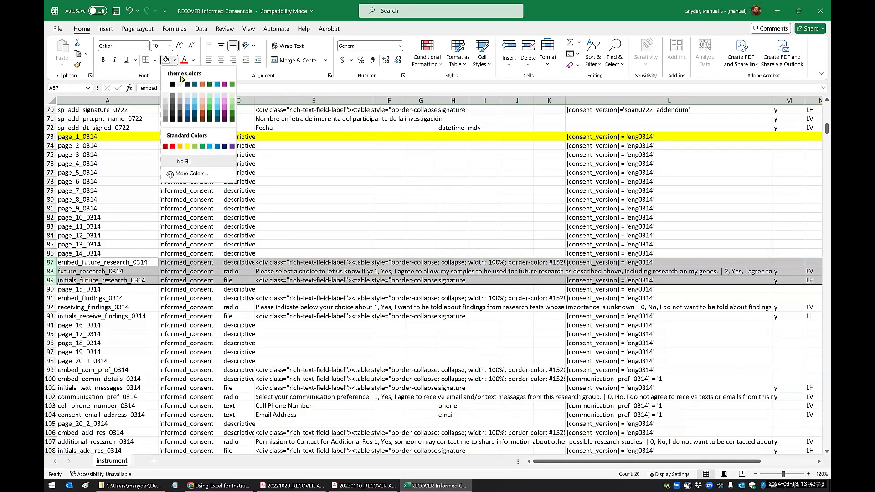
pyautogui.click(202, 108)
pyautogui.scroll(-2, 192, 208)
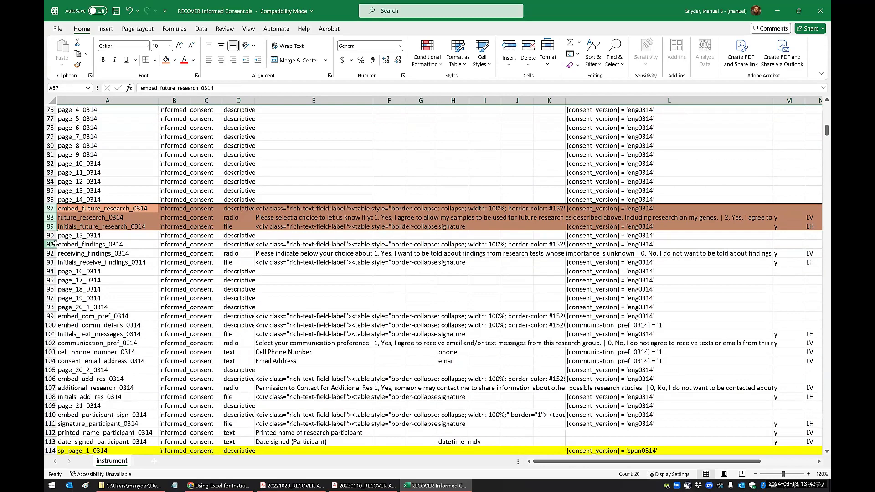
pyautogui.click(52, 244)
pyautogui.moveTo(55, 244); pyautogui.dragTo(55, 263)
pyautogui.click(166, 60)
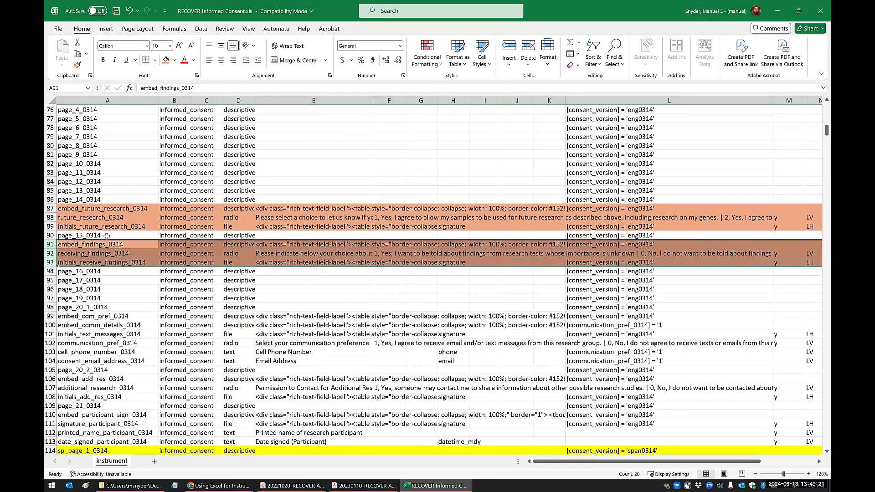
# Apply the same light orange fill to the communication preference rows 99–104, additional research rows 106–108 and participant signature rows 110–113
pyautogui.scroll(-2, 69, 278)
pyautogui.moveTo(52, 262); pyautogui.dragTo(52, 307)
pyautogui.click(166, 61)
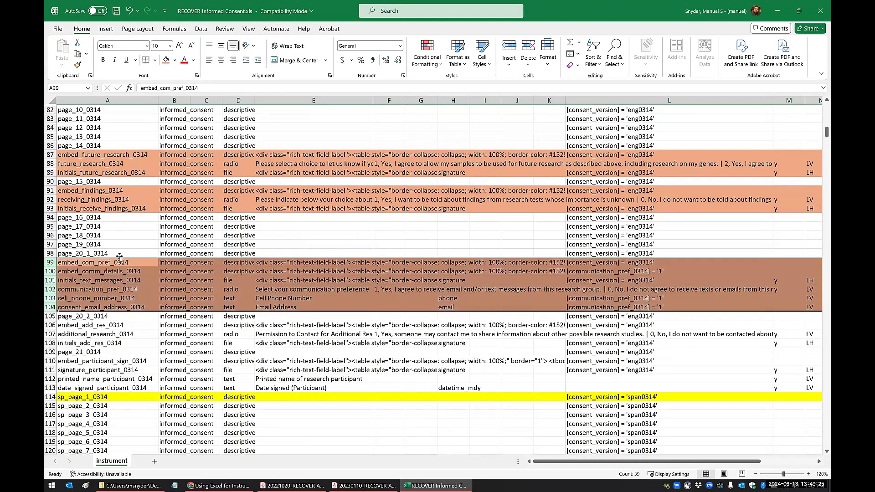
pyautogui.scroll(-2, 118, 255)
pyautogui.moveTo(51, 273); pyautogui.dragTo(51, 290)
pyautogui.click(165, 65)
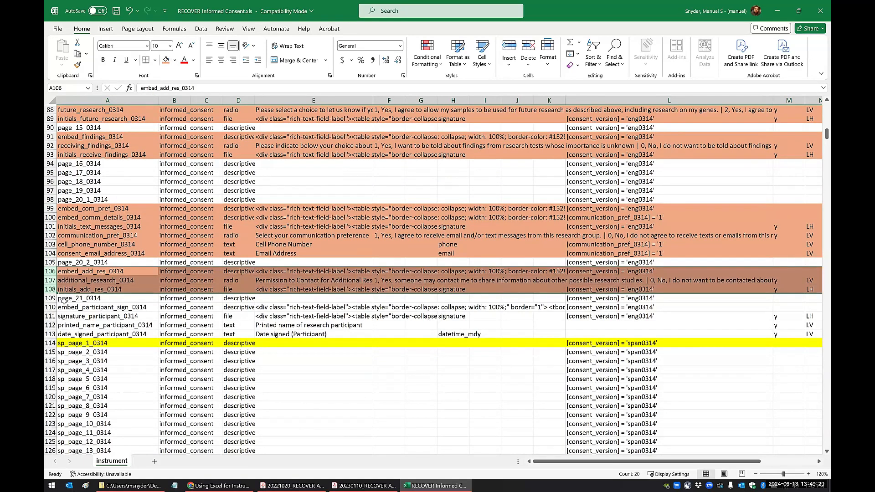
pyautogui.moveTo(51, 308); pyautogui.dragTo(51, 336)
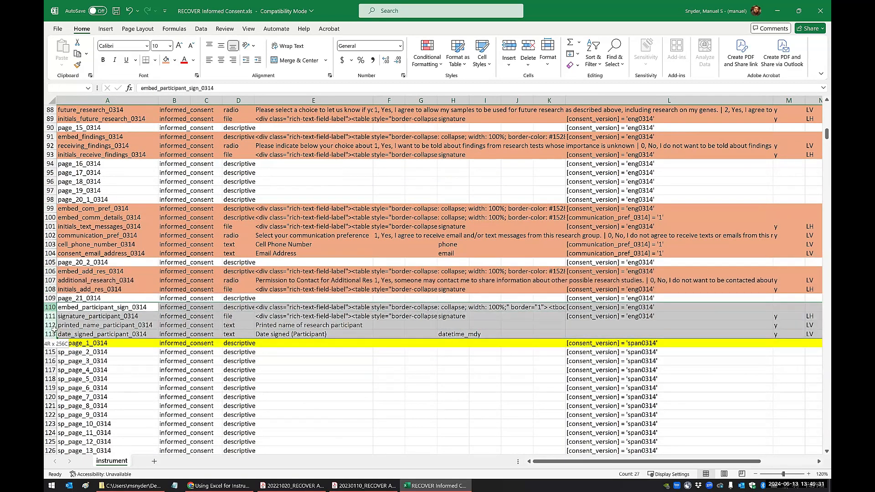
pyautogui.click(166, 61)
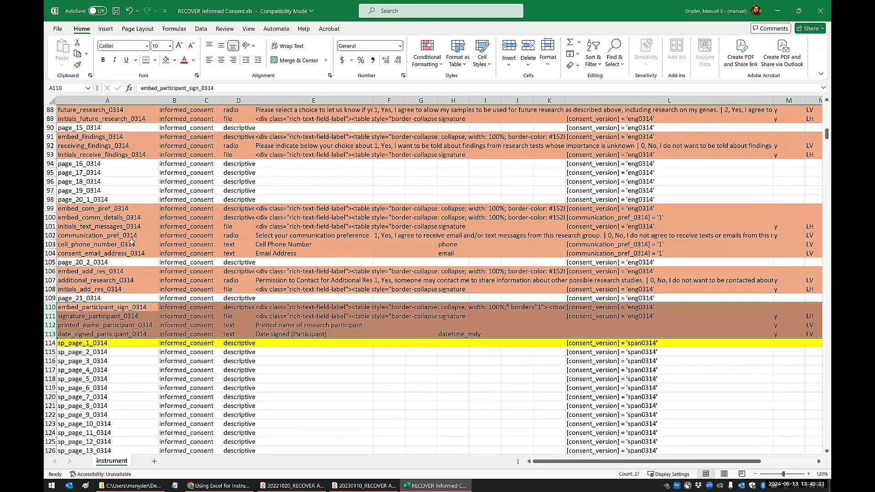
# Review the color-coded eng0314 block by selecting rows 73–114, and look through the span0314 rows that start at sp_page_1_0314
pyautogui.click(133, 243)
pyautogui.scroll(2, 154, 254)
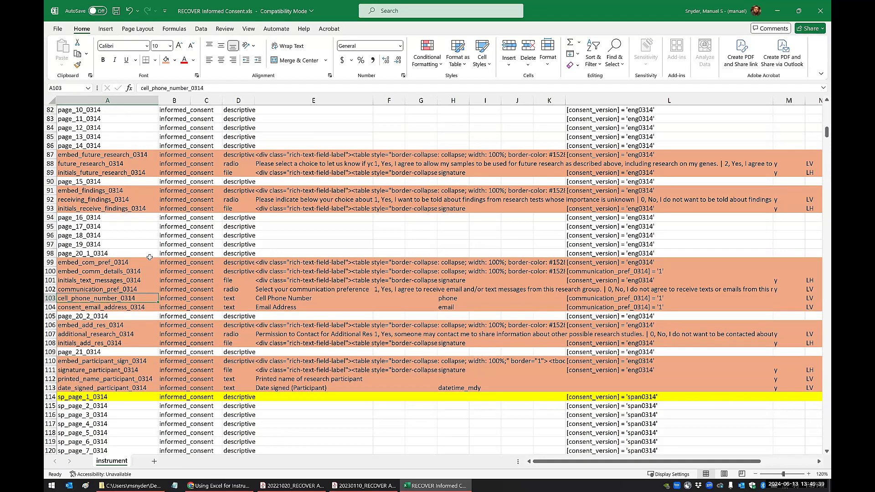
pyautogui.scroll(4, 150, 257)
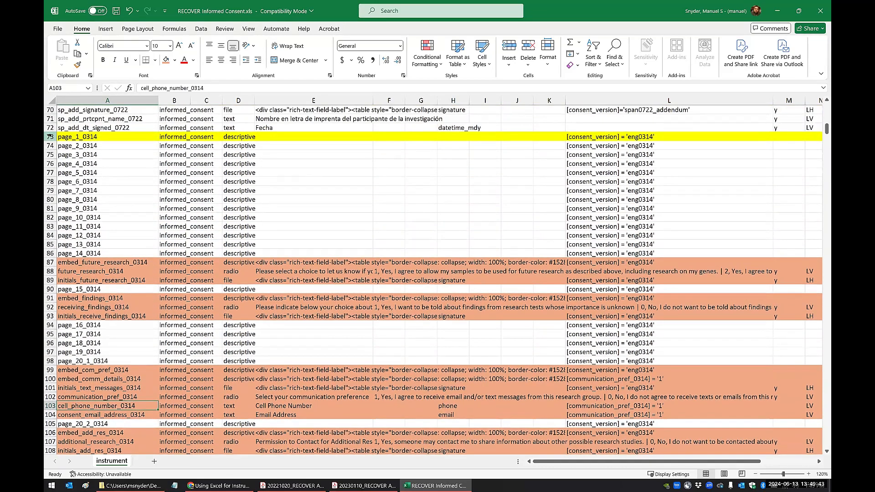
pyautogui.click(49, 136)
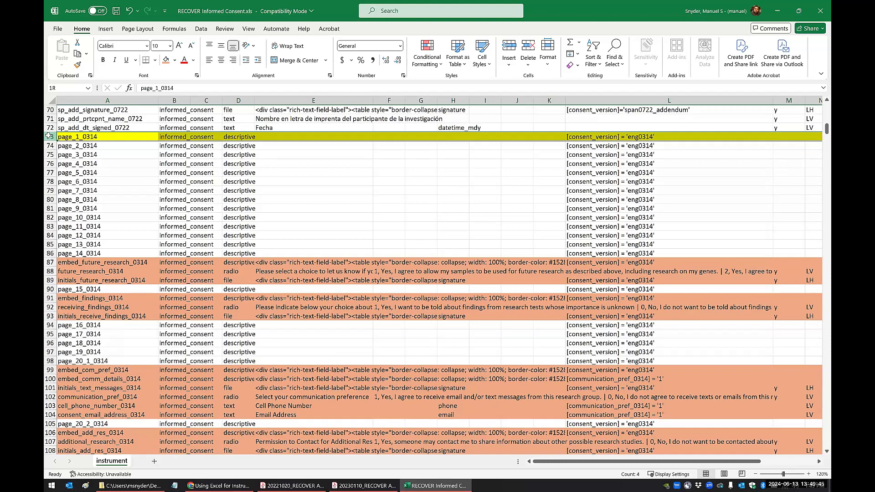
pyautogui.moveTo(49, 136); pyautogui.dragTo(57, 388)
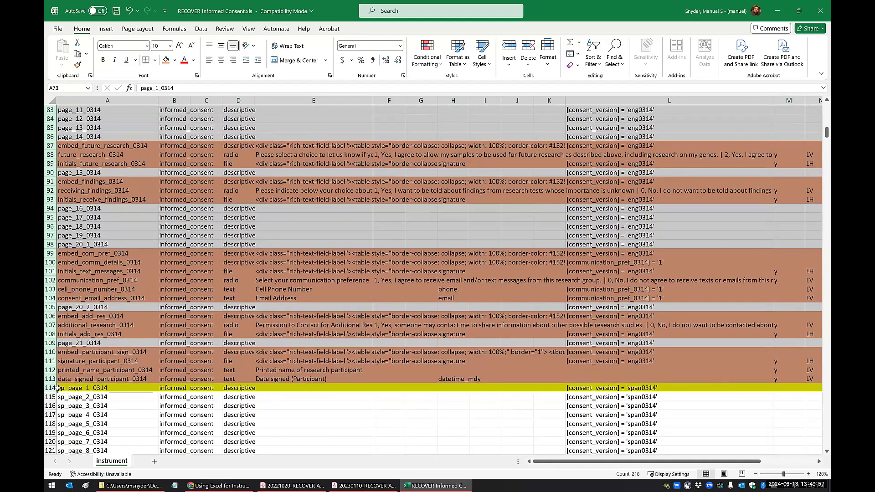
pyautogui.scroll(2, 57, 388)
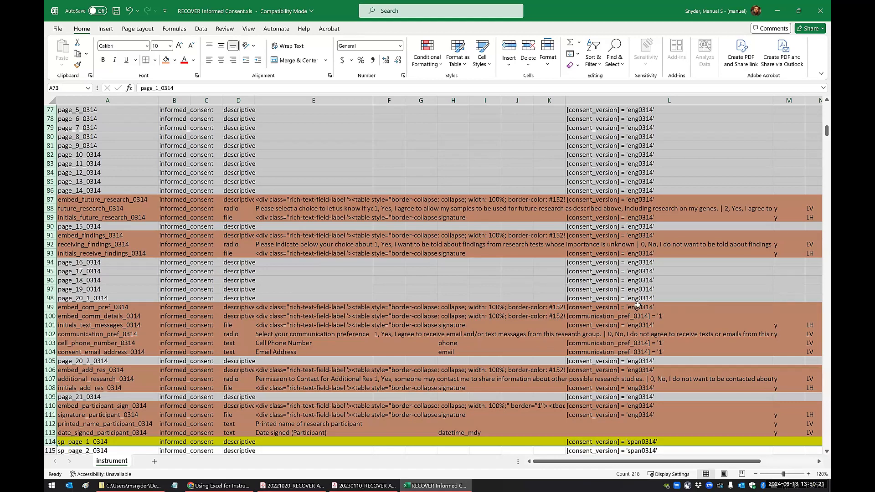
pyautogui.click(117, 344)
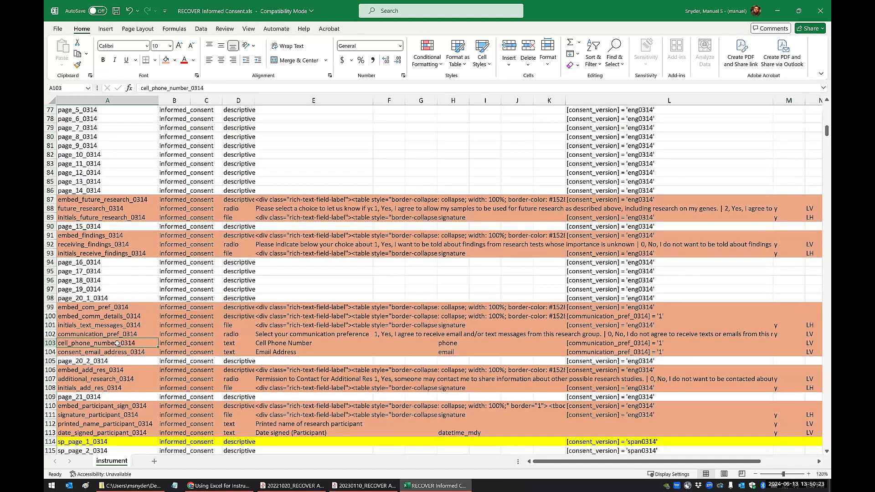
pyautogui.scroll(-7, 118, 343)
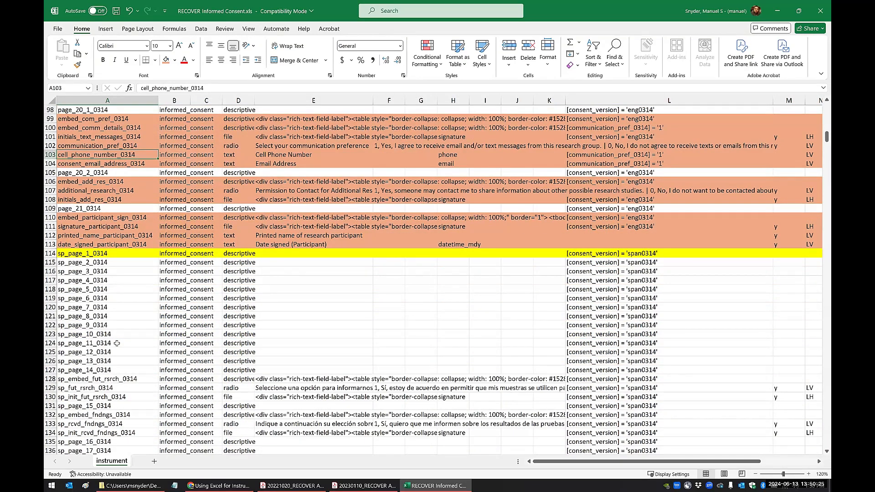
pyautogui.scroll(-2, 117, 343)
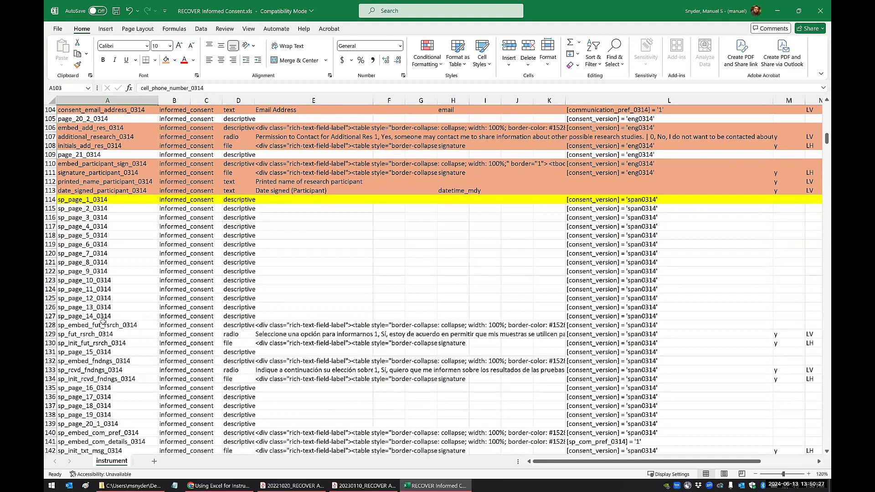
pyautogui.scroll(-1, 76, 293)
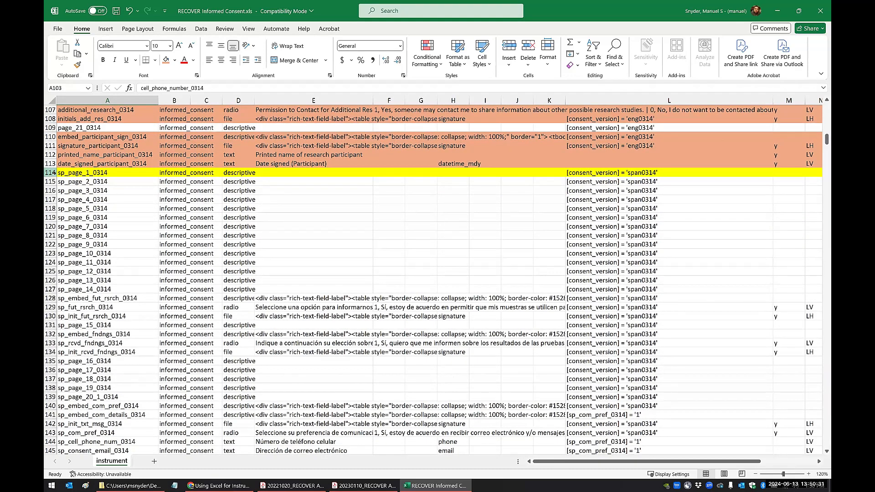
# Compare where the eng0314 and span0314 blocks begin by selecting page_1_0314 in row 73 and sp_page_1_0314 in row 114
pyautogui.moveTo(51, 173); pyautogui.dragTo(54, 406)
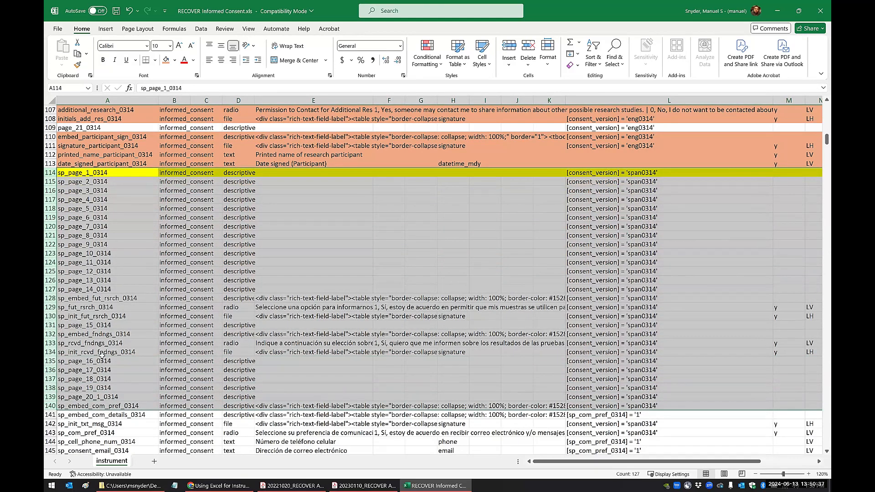
pyautogui.scroll(3, 83, 309)
pyautogui.scroll(11, 83, 309)
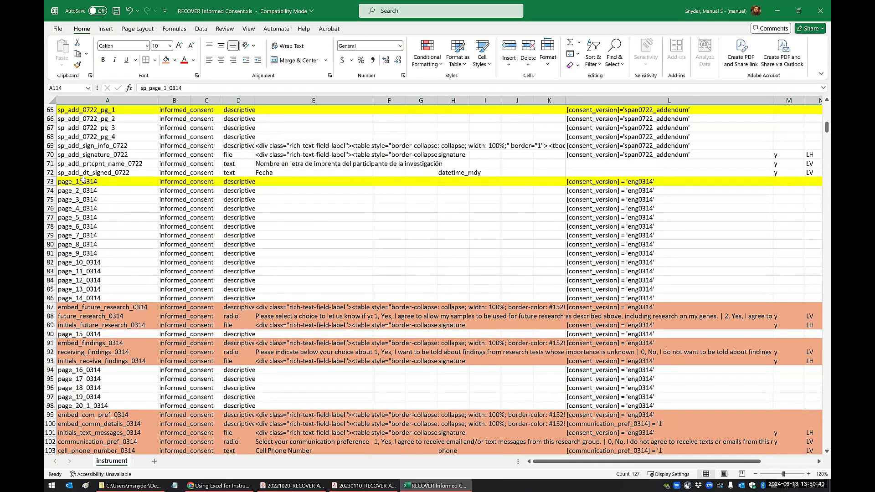
pyautogui.click(83, 181)
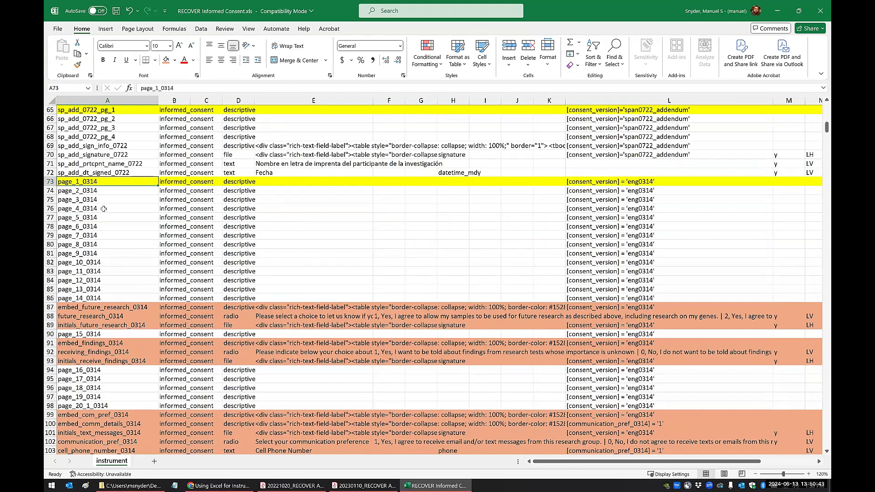
pyautogui.scroll(-10, 93, 253)
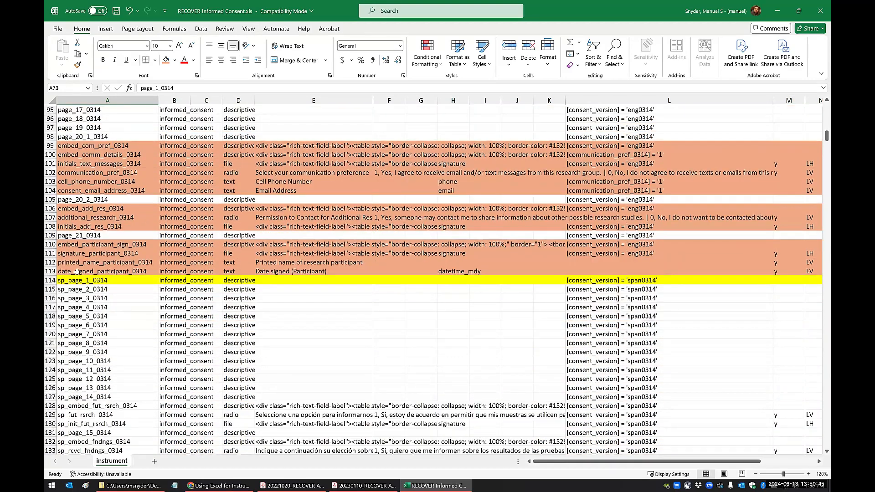
pyautogui.click(80, 280)
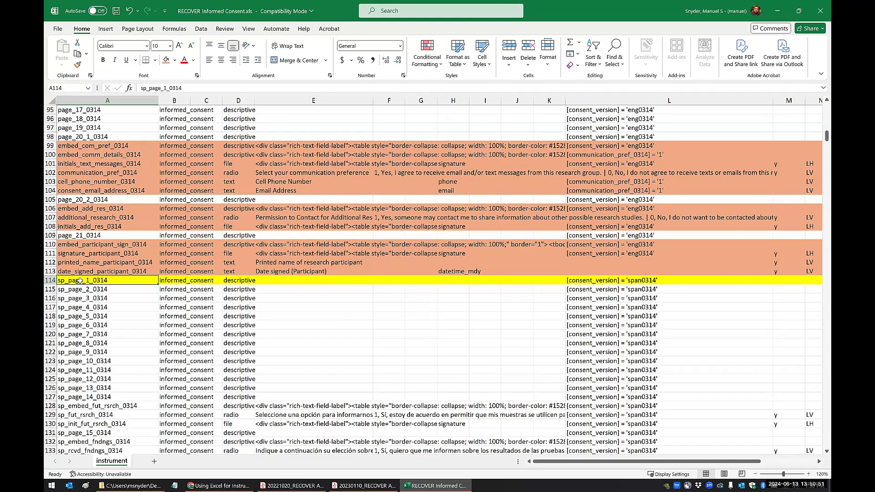
pyautogui.scroll(-4, 80, 280)
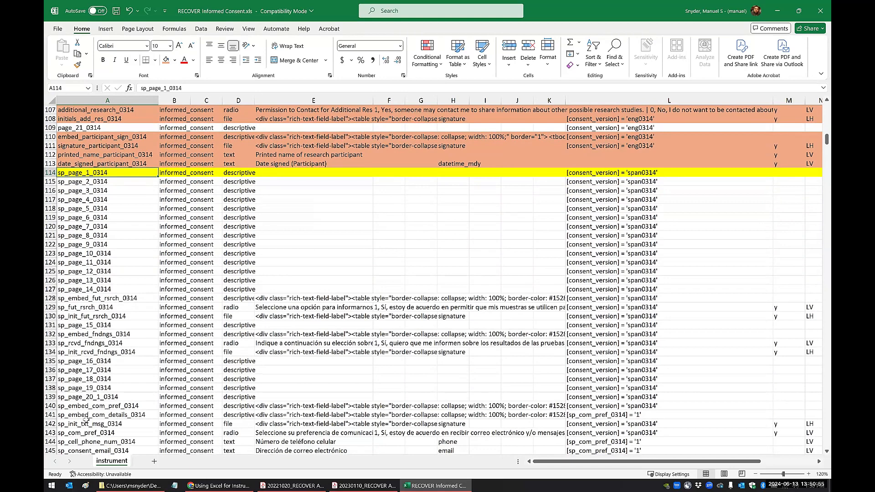
pyautogui.scroll(-2, 86, 417)
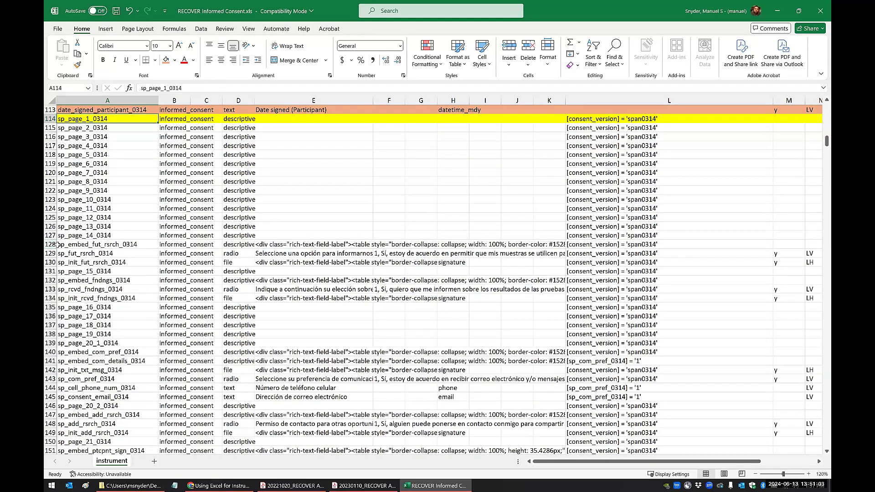
# Select the span0314 rows 114–150 and compare their field order with the color-coded eng0314 block above
pyautogui.click(51, 118)
pyautogui.moveTo(46, 348); pyautogui.dragTo(48, 441)
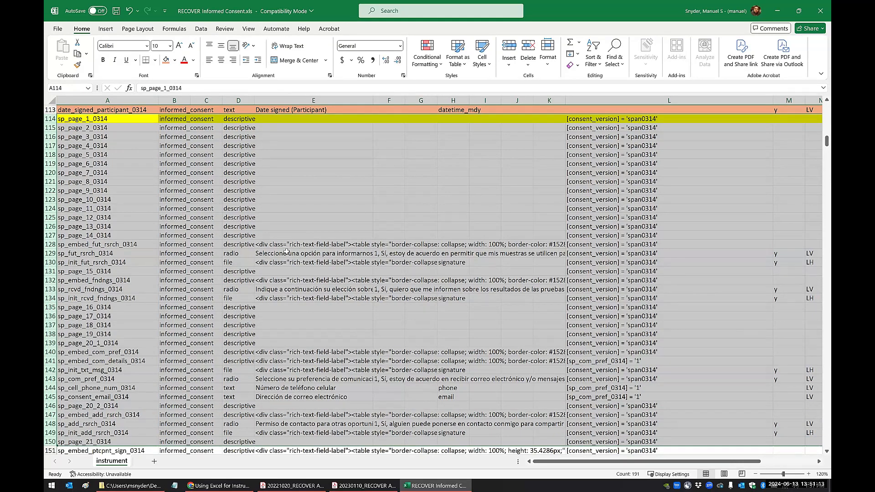
pyautogui.scroll(-1, 144, 221)
pyautogui.scroll(3, 146, 265)
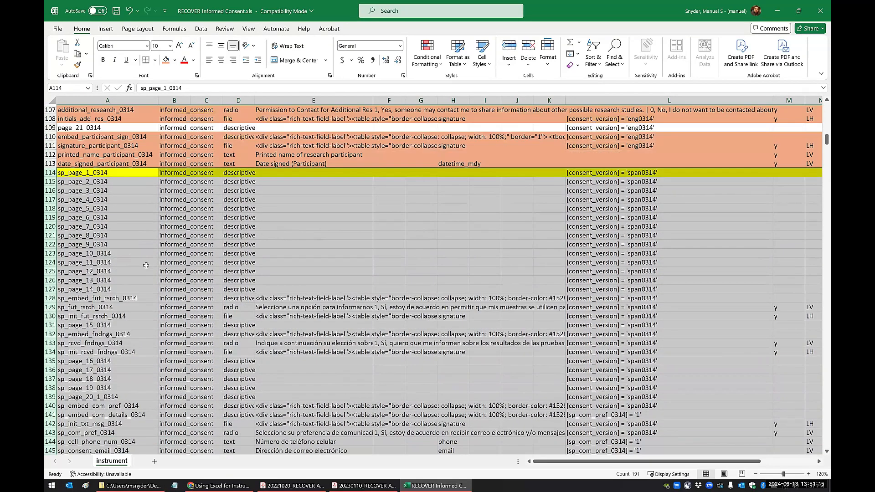
pyautogui.scroll(6, 146, 265)
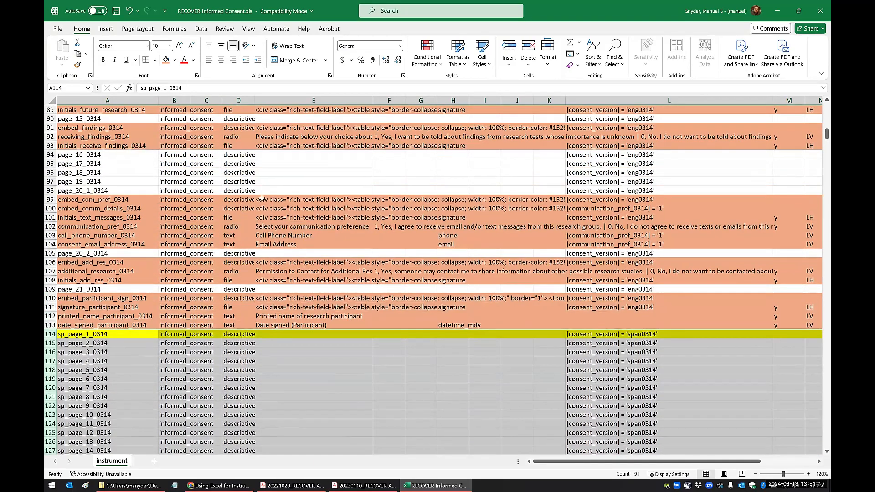
pyautogui.scroll(-4, 194, 223)
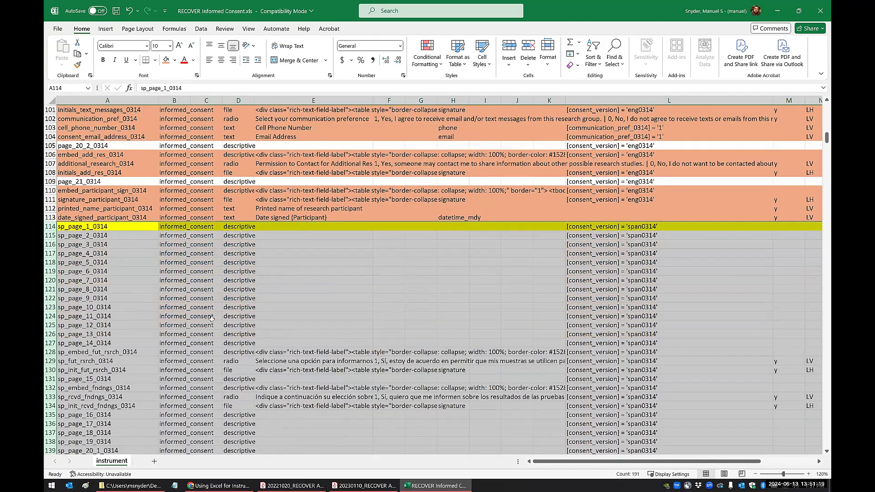
pyautogui.scroll(-3, 212, 319)
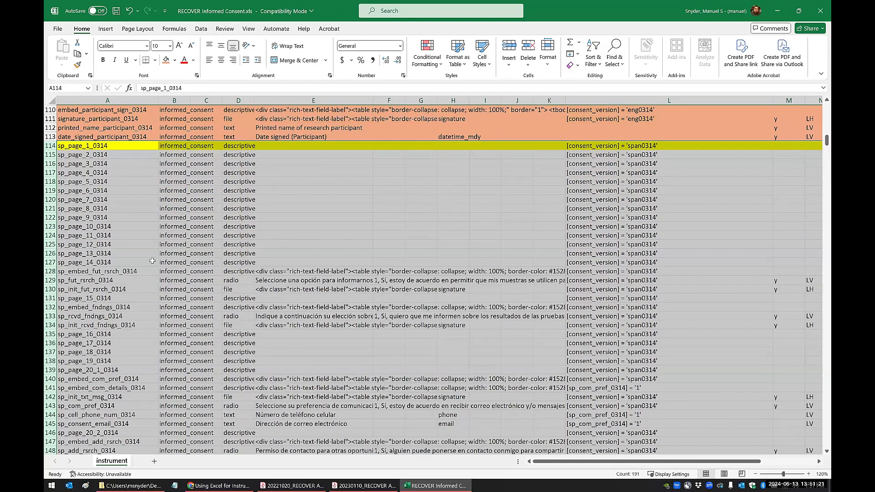
pyautogui.scroll(-3, 150, 264)
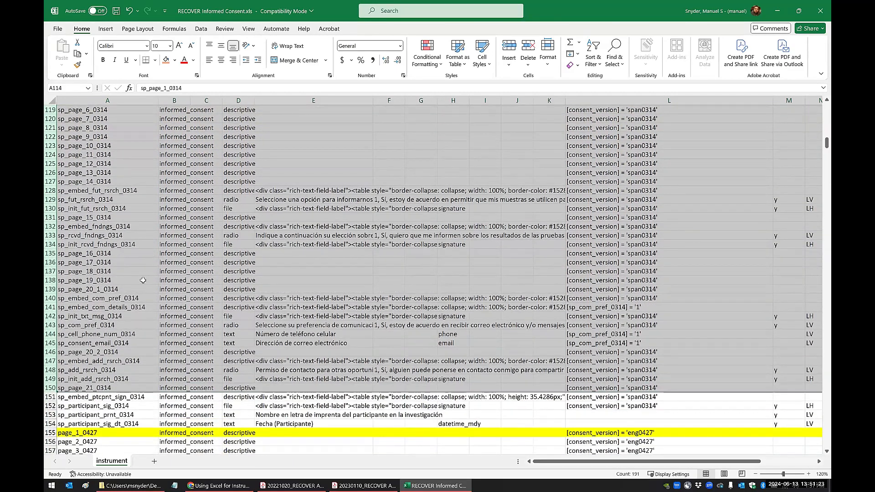
pyautogui.scroll(-3, 142, 281)
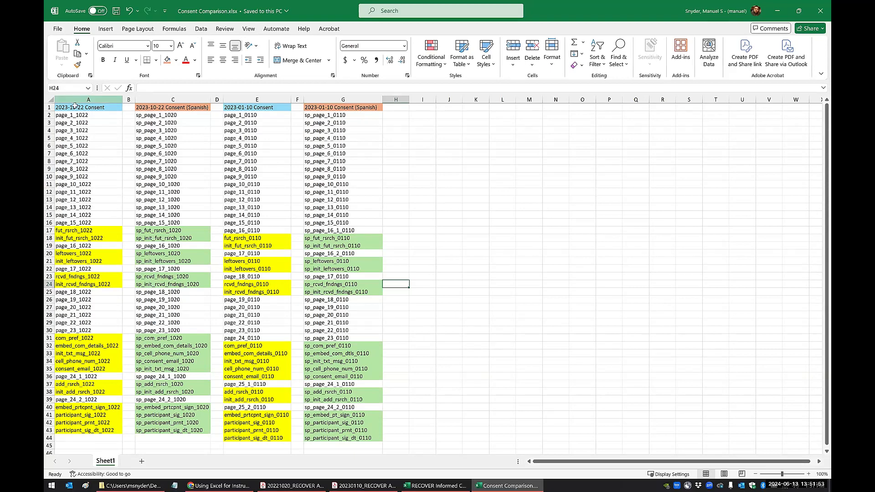
# In Consent Comparison.xlsx, examine the 2023-10-22 Consent column and its Spanish counterpart in column C
pyautogui.click(76, 100)
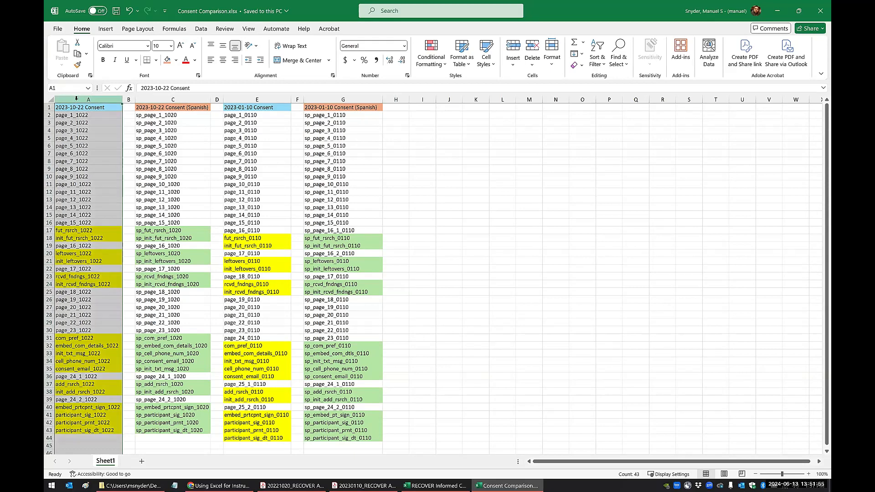
pyautogui.click(156, 99)
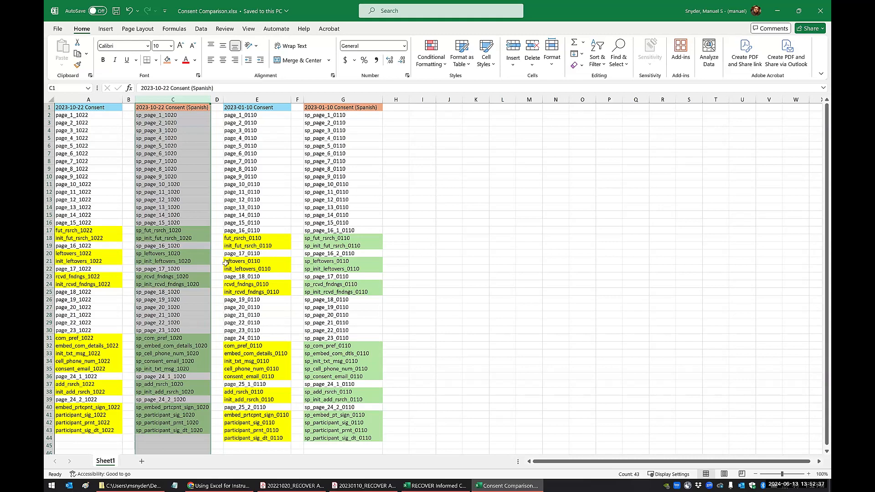
# Switch back to RECOVER Informed Consent.xls and review the span0314 block by selecting rows 114–155, then clear the selection at sp_embed_com_pref_0314
pyautogui.click(436, 486)
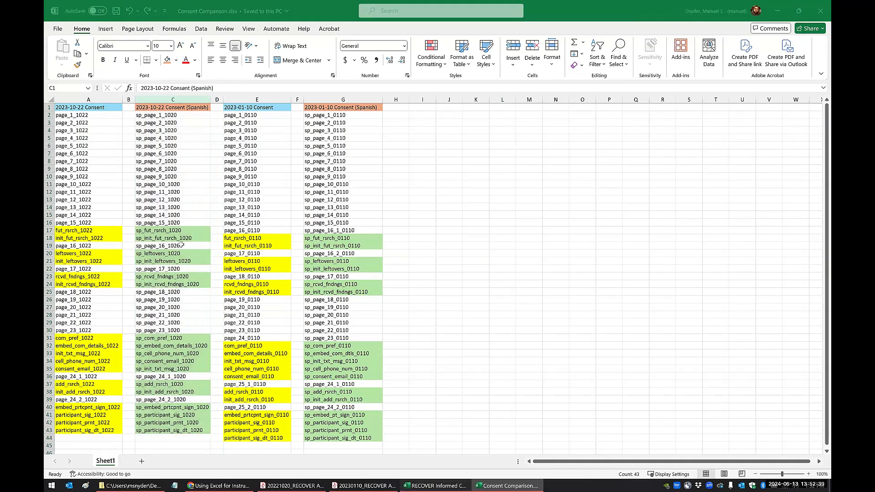
pyautogui.click(137, 283)
pyautogui.scroll(3, 137, 282)
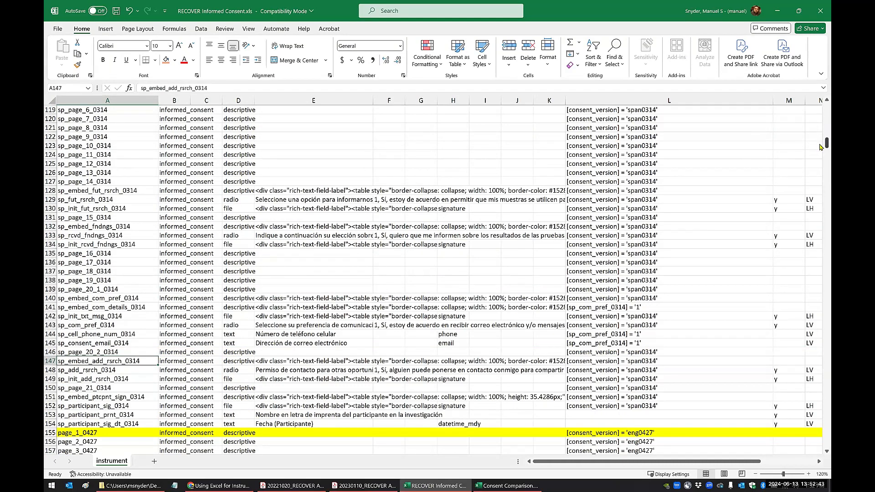
pyautogui.moveTo(821, 145); pyautogui.dragTo(820, 143)
pyautogui.moveTo(820, 143); pyautogui.dragTo(821, 146)
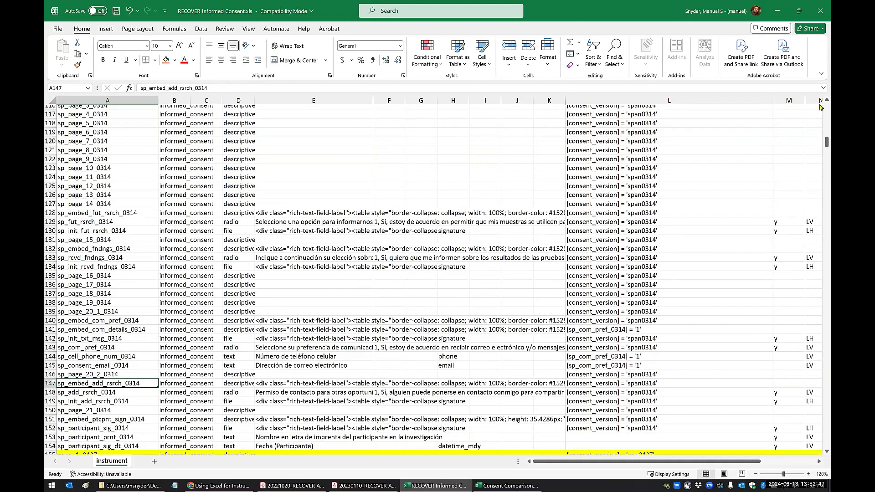
pyautogui.scroll(2, 821, 104)
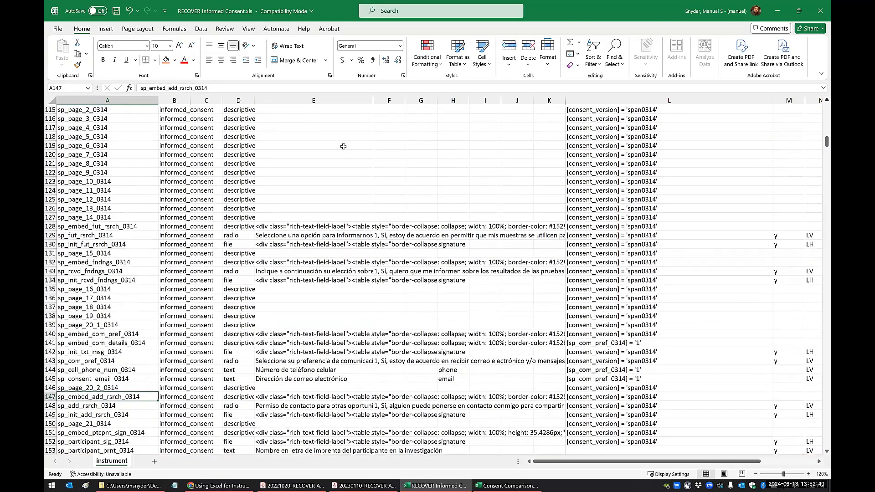
pyautogui.moveTo(51, 129); pyautogui.dragTo(60, 397)
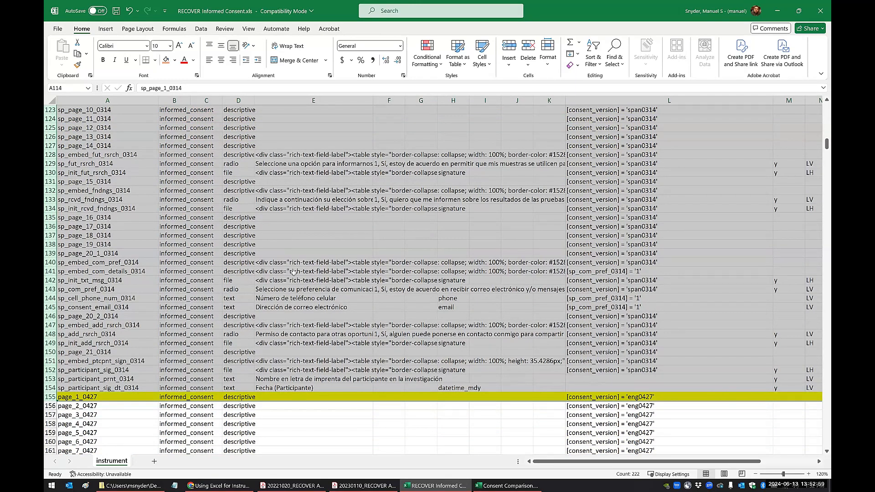
pyautogui.click(101, 262)
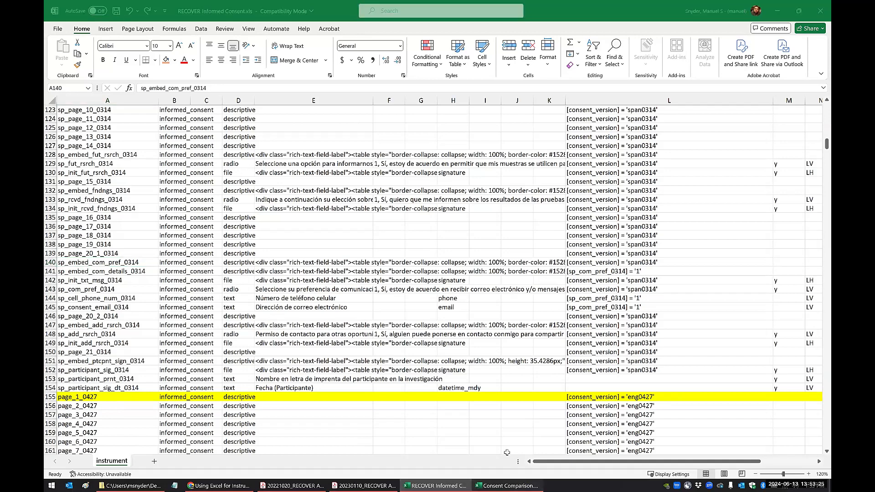
# Switch to Consent Comparison.xlsx and compare the English 2023-01-10 and 2023-10-22 consent columns, ending at page_16_0110
pyautogui.click(523, 485)
pyautogui.click(154, 199)
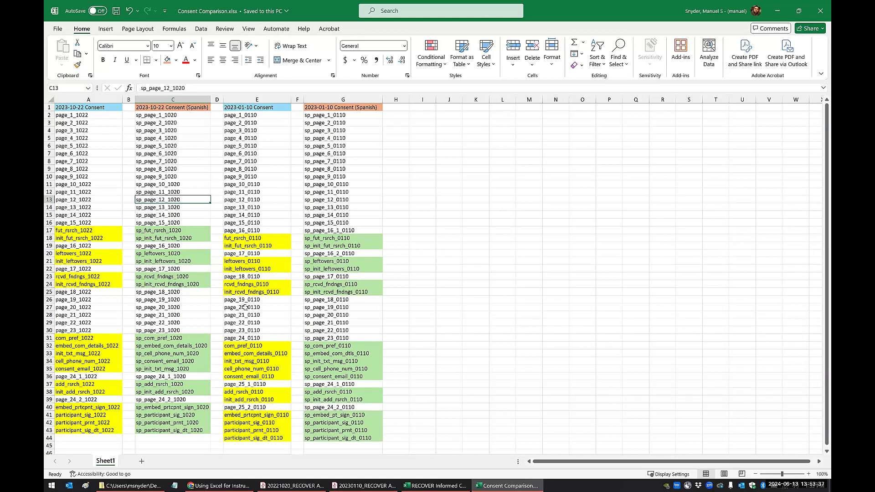
pyautogui.click(253, 97)
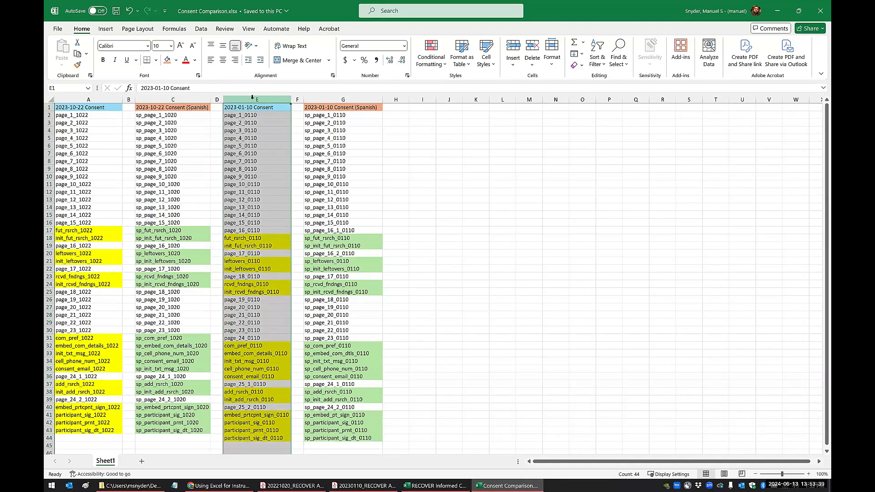
pyautogui.click(87, 100)
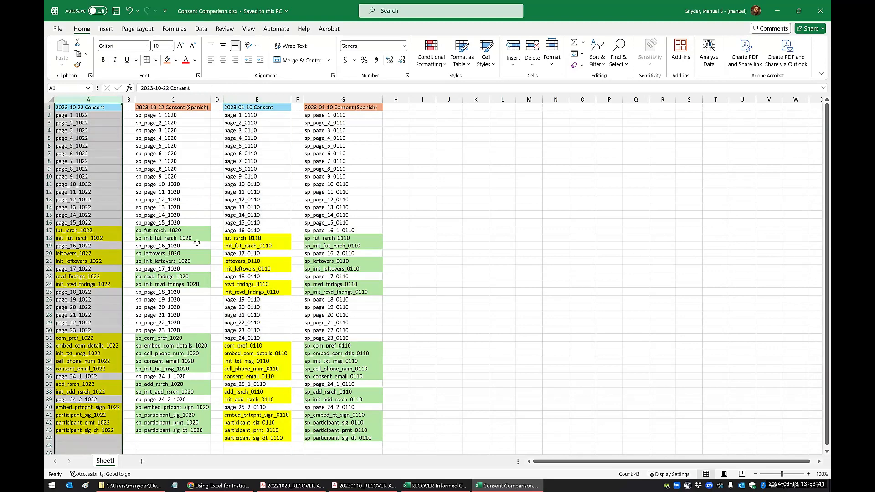
pyautogui.click(197, 243)
pyautogui.click(256, 231)
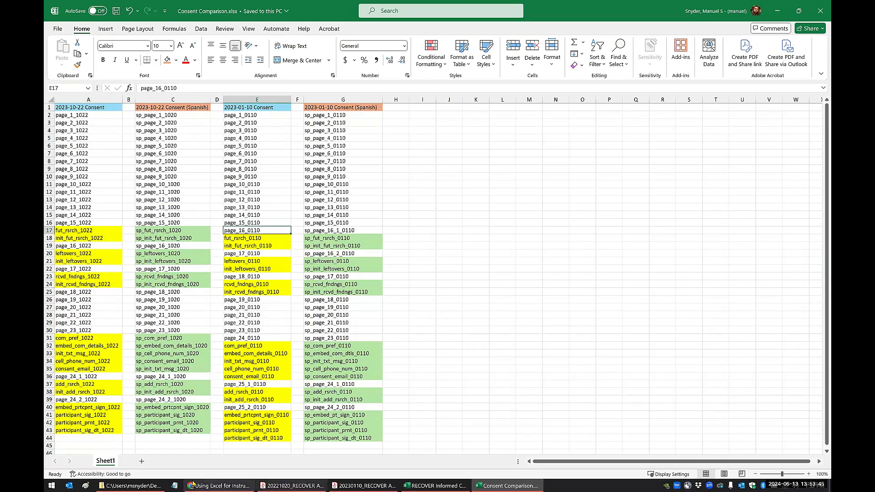
# Place the 20221020 and 20230110 RECOVER consent PDFs side by side and highlight the page numbers of their future research choice pages
pyautogui.click(292, 486)
pyautogui.click(364, 486)
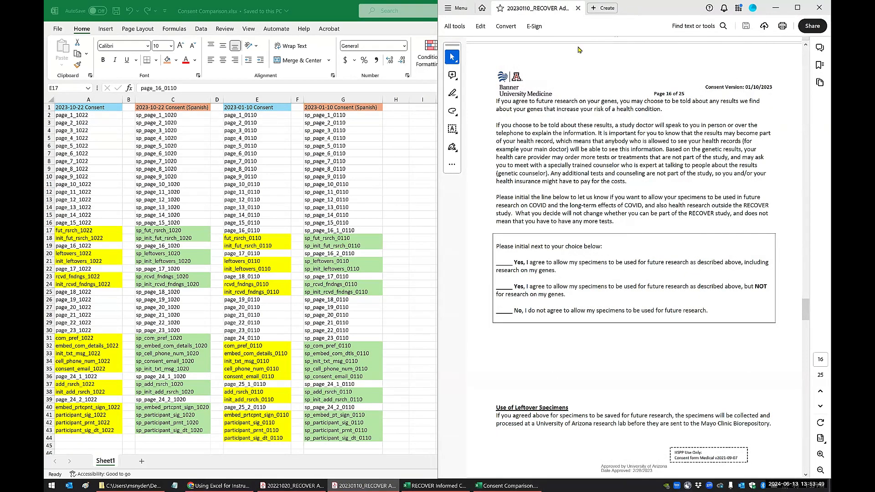
pyautogui.moveTo(645, 8); pyautogui.dragTo(382, 77)
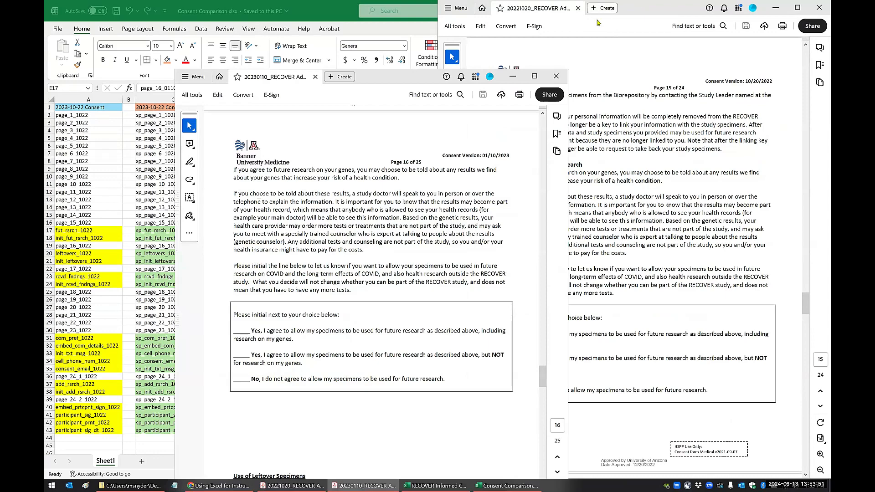
pyautogui.click(598, 23)
pyautogui.press('super+Left')
pyautogui.click(494, 119)
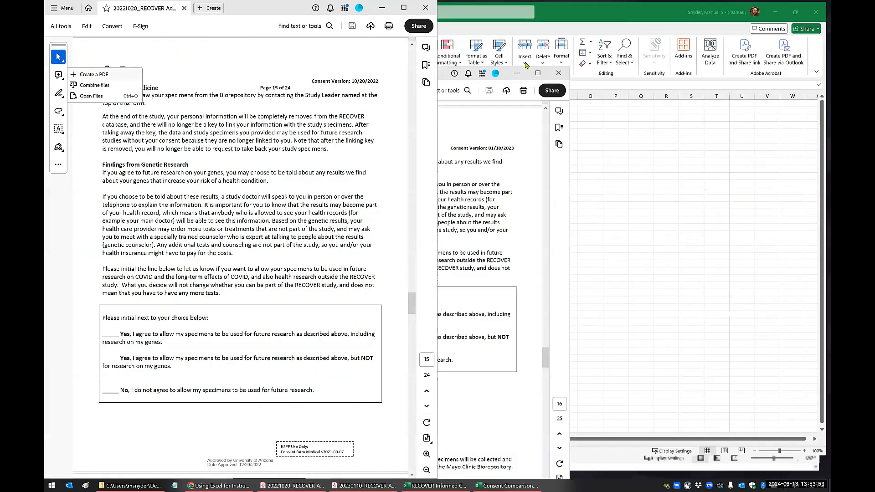
pyautogui.click(495, 119)
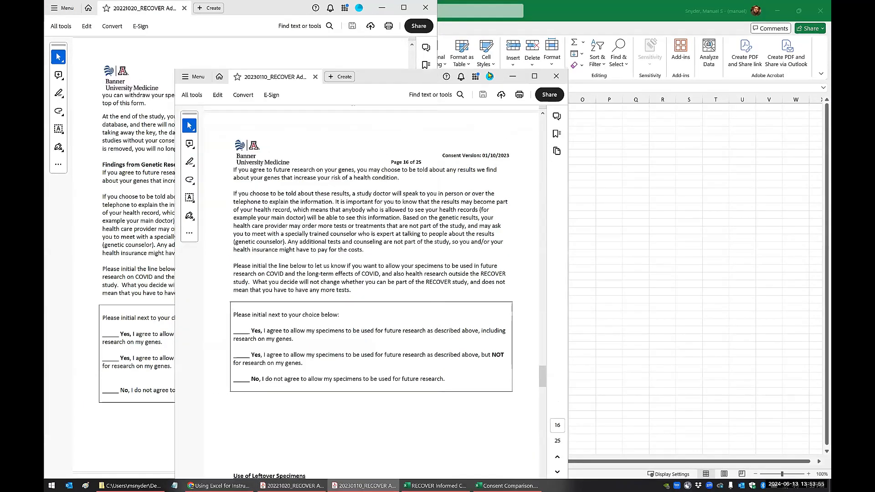
pyautogui.press('super+Right')
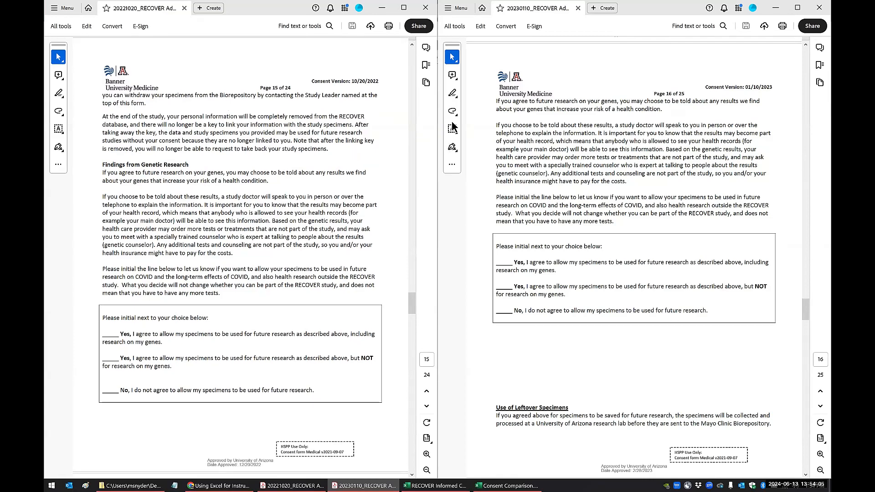
pyautogui.moveTo(657, 93); pyautogui.dragTo(692, 101)
pyautogui.moveTo(271, 87); pyautogui.dragTo(294, 87)
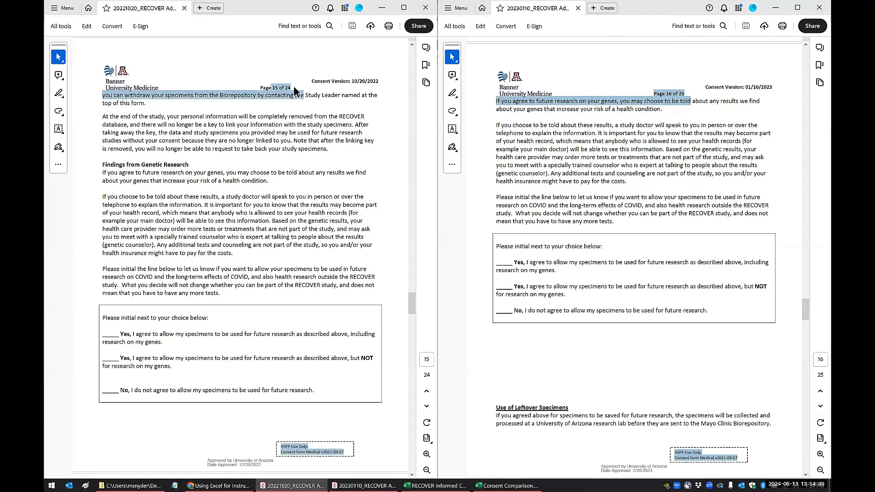
# Return to Consent Comparison.xlsx and compare columns A and E, selecting page_16_0110 and the cells page_19_0110 to page_23_0110
pyautogui.click(506, 486)
pyautogui.click(265, 268)
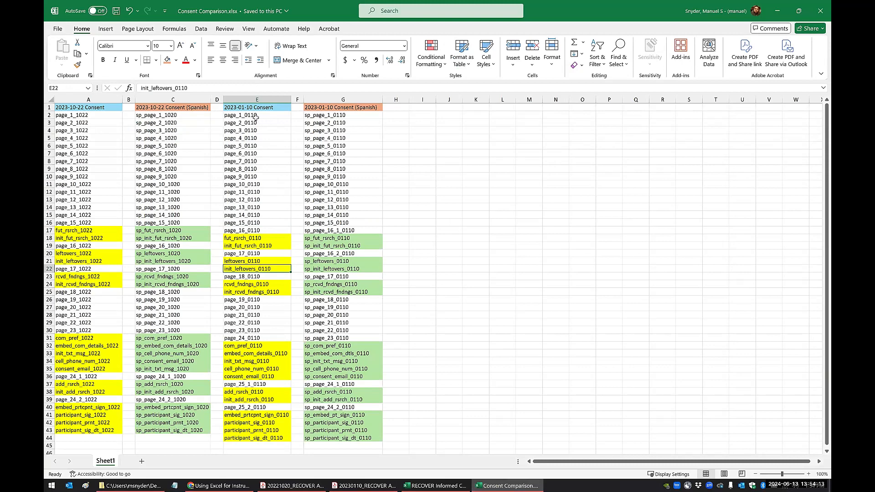
pyautogui.click(91, 100)
pyautogui.click(252, 101)
pyautogui.click(257, 208)
pyautogui.click(246, 231)
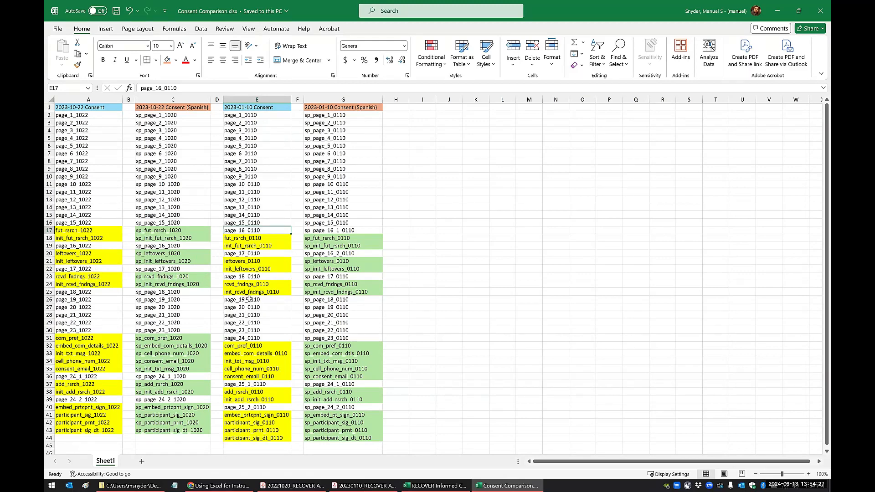
pyautogui.moveTo(248, 299); pyautogui.dragTo(251, 330)
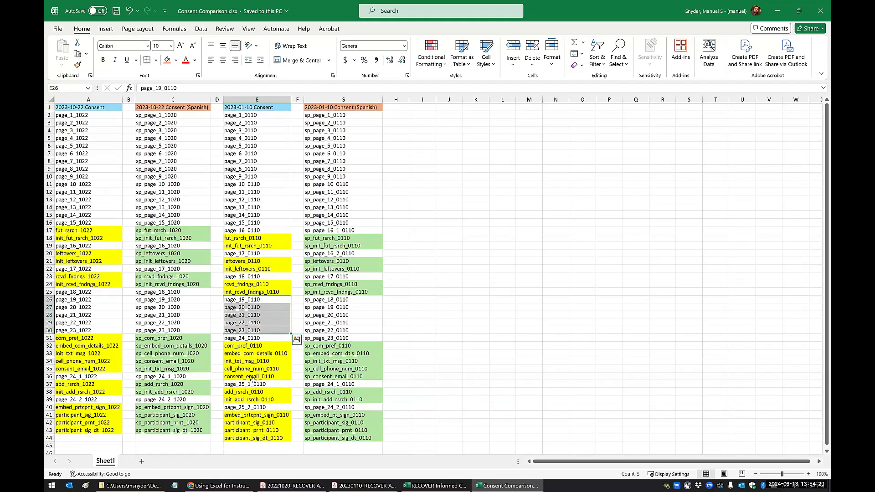
# Examine page_25_1_0110 and page_25_2_0110 in the 2023-01-10 Consent column, select the column's entries E1:E44, and clear the selection
pyautogui.scroll(-1, 253, 380)
pyautogui.click(242, 362)
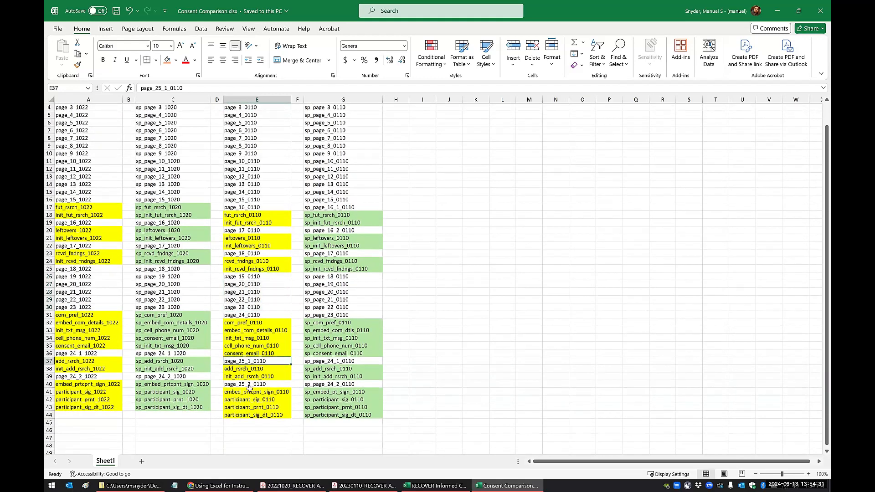
pyautogui.click(250, 385)
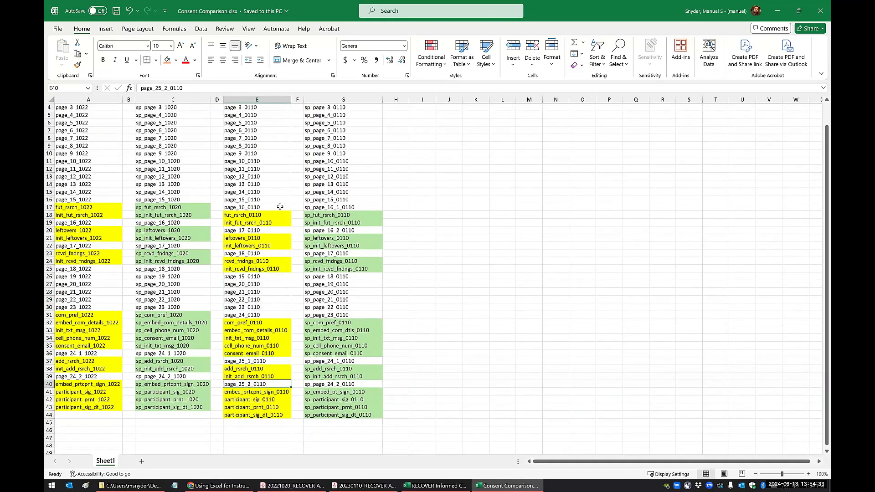
pyautogui.click(256, 99)
pyautogui.scroll(1, 250, 299)
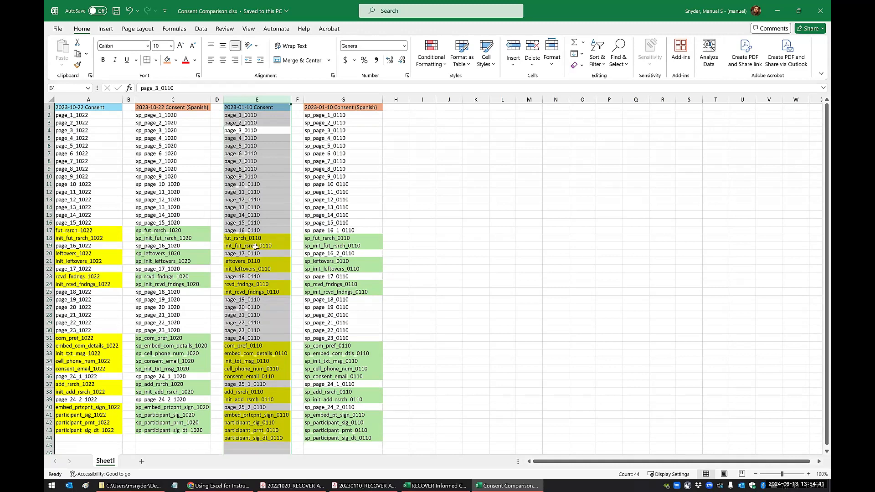
pyautogui.moveTo(250, 107); pyautogui.dragTo(257, 440)
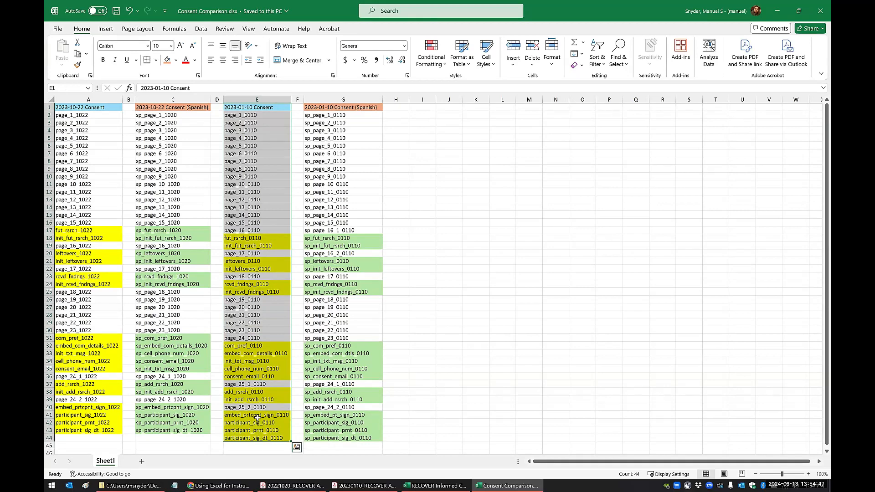
pyautogui.click(414, 206)
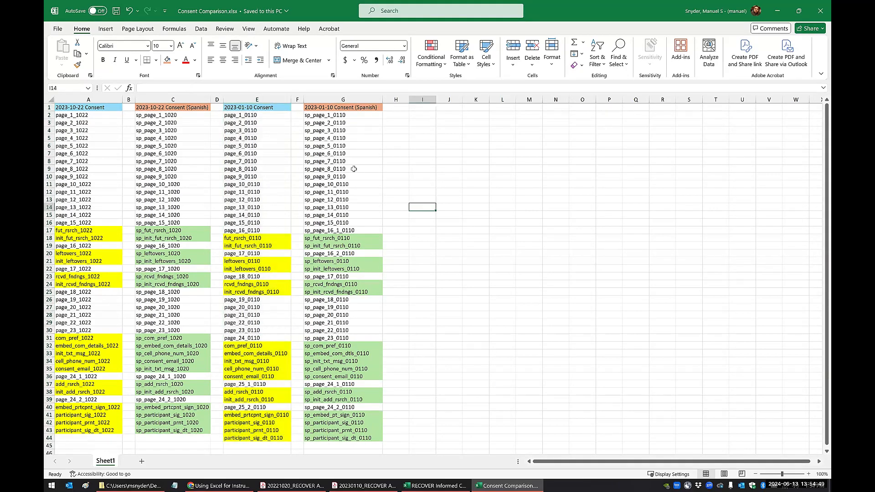
# Review the 2023-01-10 Spanish entries G2:G44, and compare sp_page_15_1020 with sp_page_16_1_0110 where the Spanish versions diverge
pyautogui.moveTo(319, 114); pyautogui.dragTo(325, 438)
pyautogui.click(483, 283)
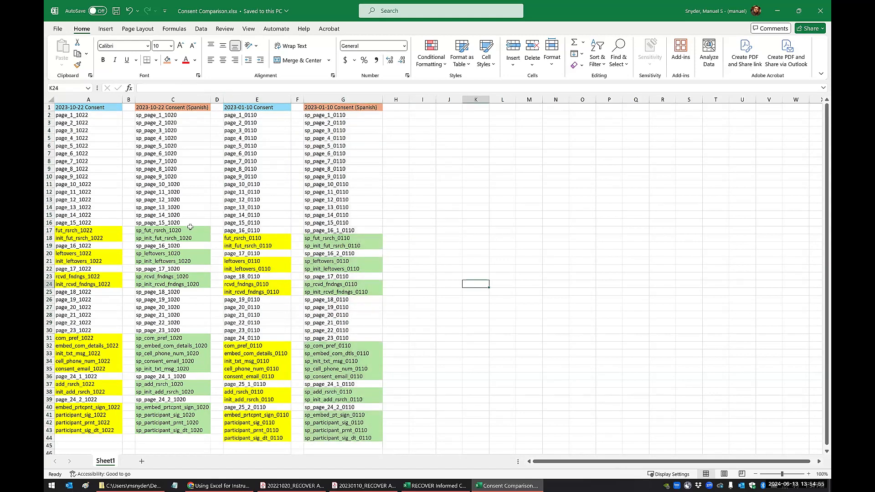
pyautogui.click(190, 223)
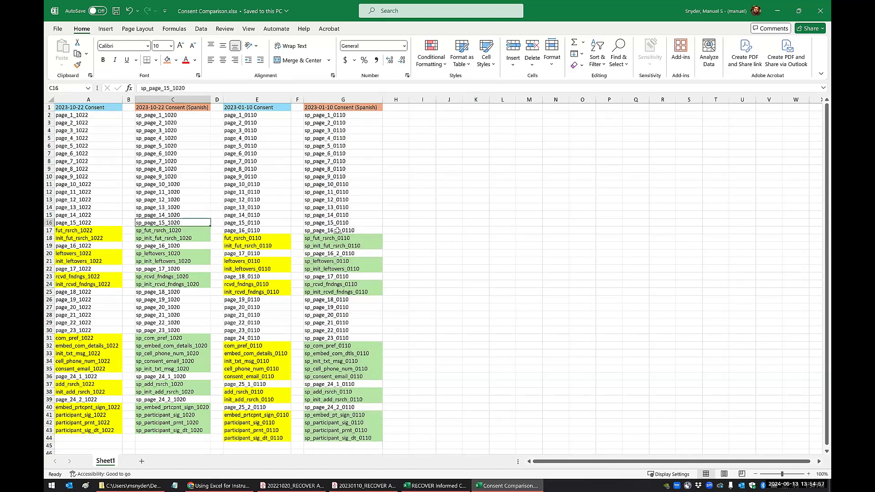
pyautogui.click(337, 230)
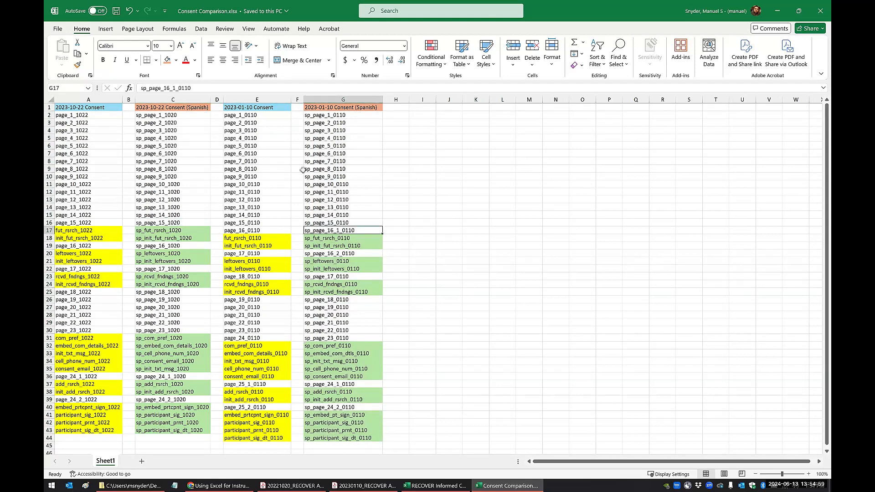
# Compare the English and Spanish 2023-01-10 consents by alternately selecting columns E and G, ending on column G
pyautogui.click(268, 100)
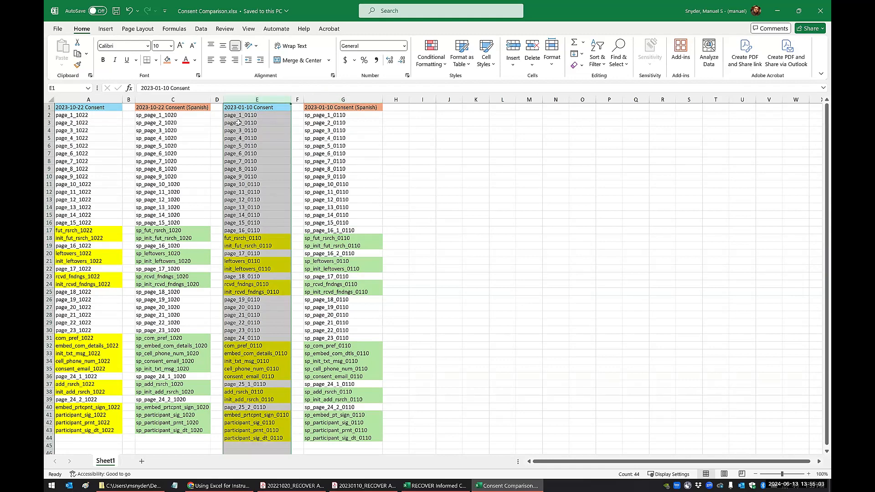
pyautogui.click(330, 252)
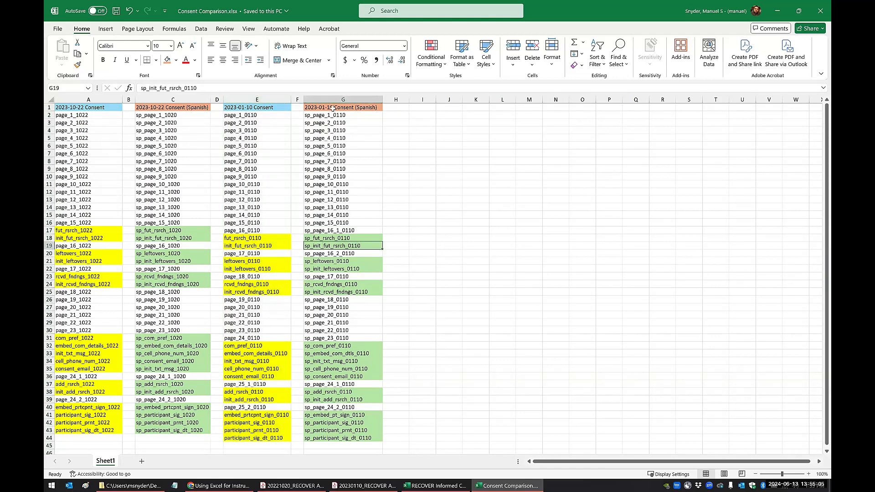
pyautogui.click(332, 100)
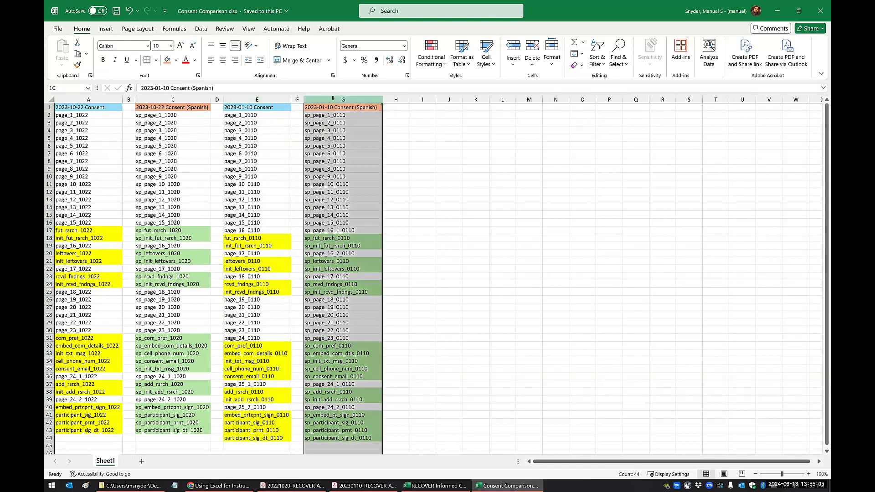
pyautogui.click(248, 97)
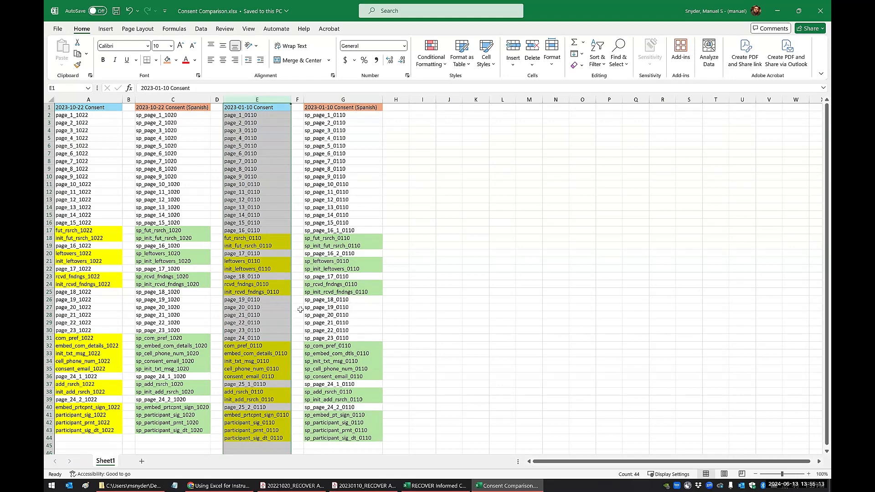
pyautogui.click(340, 100)
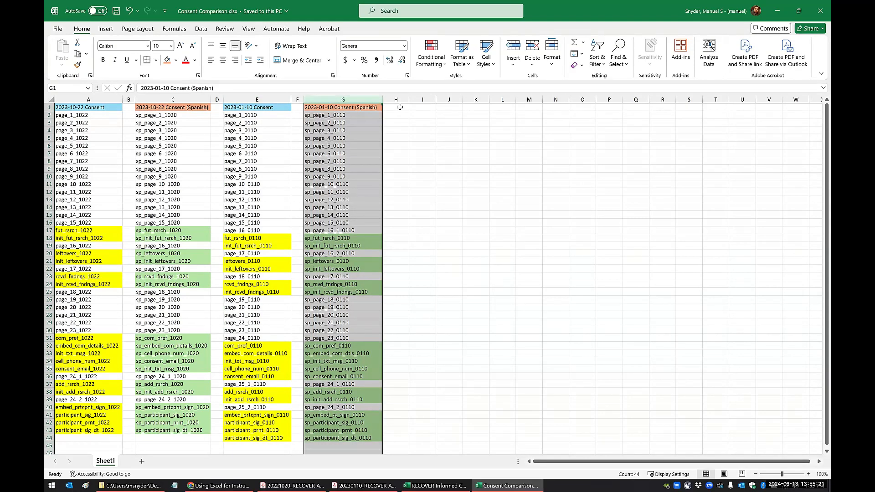
# Switch to RECOVER Informed Consent.xls and examine the color-coded t3 consent blocks down to row 1194, then back up to the span0726_t3 block
pyautogui.click(436, 486)
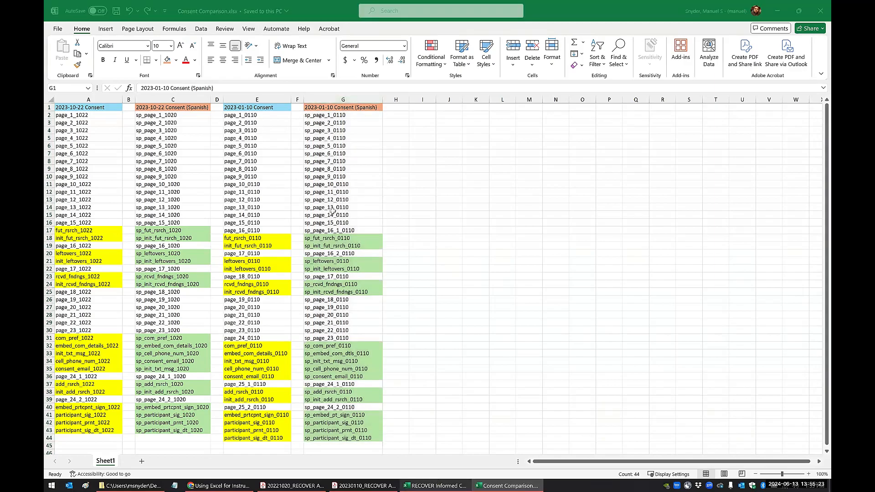
pyautogui.moveTo(827, 144); pyautogui.dragTo(821, 429)
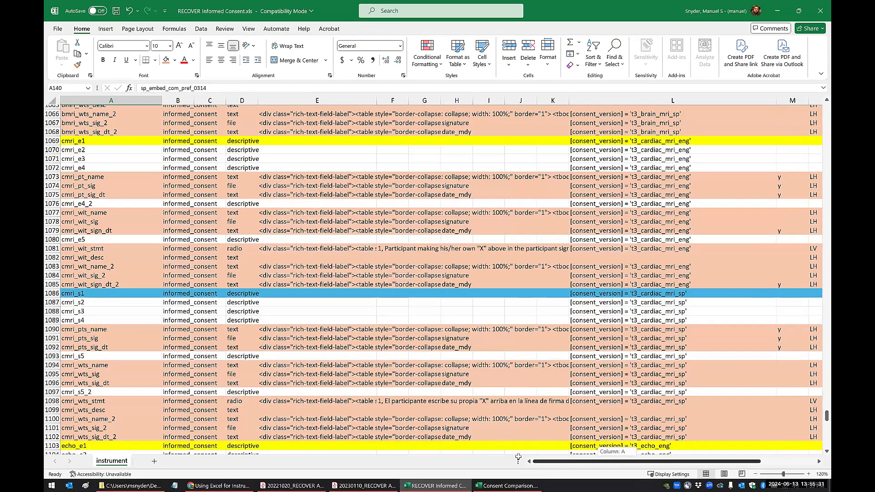
pyautogui.scroll(2, 217, 310)
pyautogui.scroll(9, 216, 310)
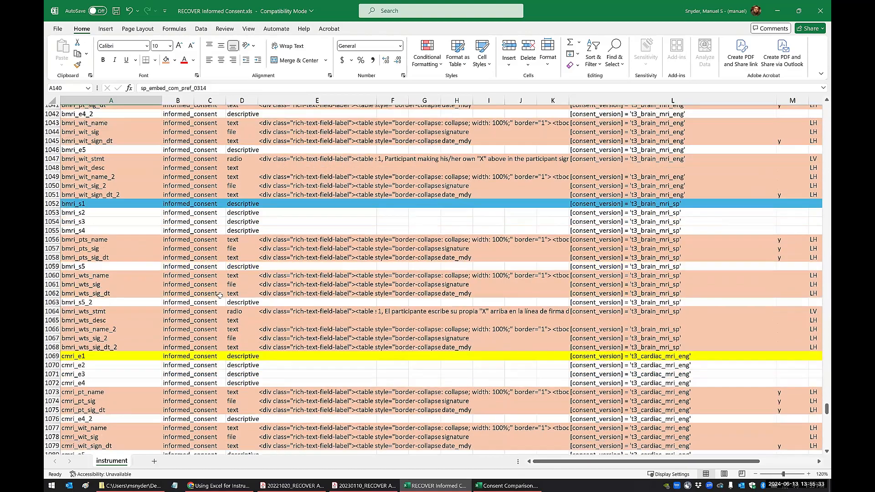
pyautogui.scroll(-20, 237, 260)
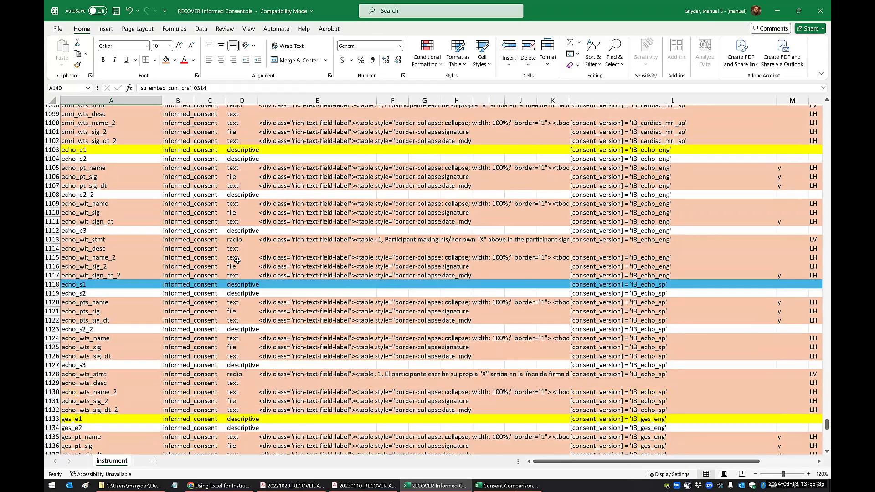
pyautogui.scroll(-7, 238, 260)
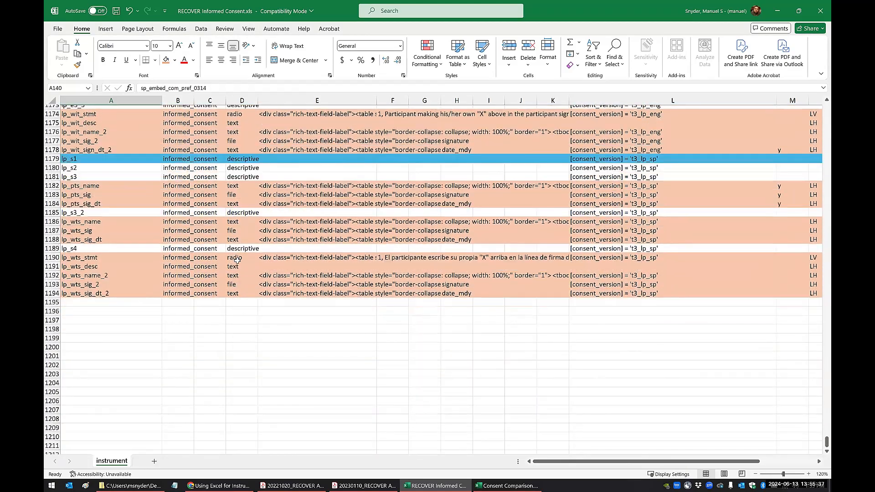
pyautogui.scroll(3, 238, 260)
pyautogui.scroll(20, 237, 261)
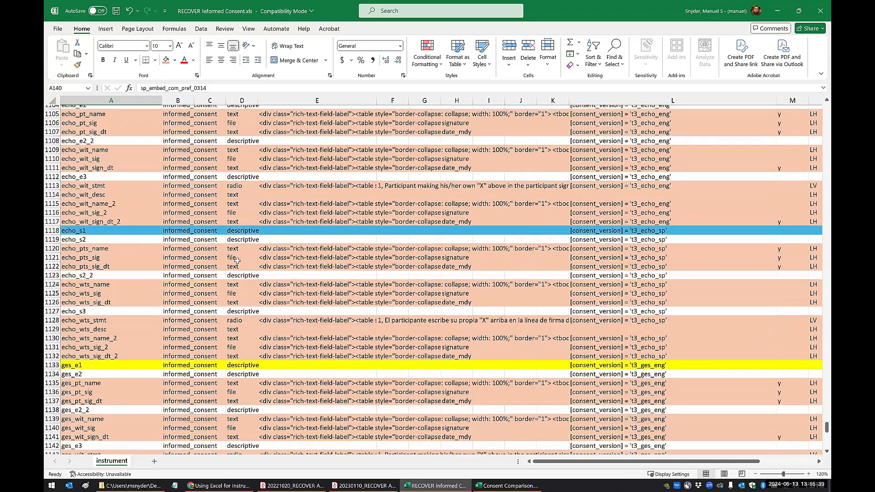
pyautogui.scroll(20, 371, 301)
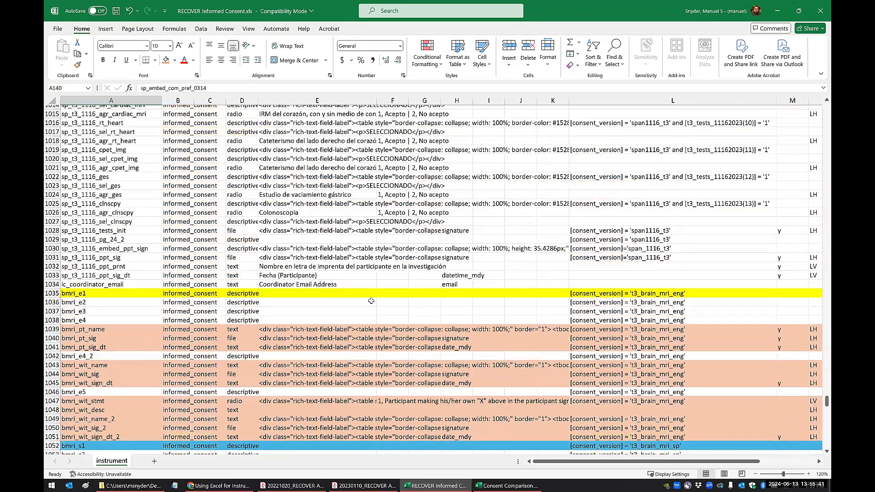
pyautogui.scroll(20, 372, 301)
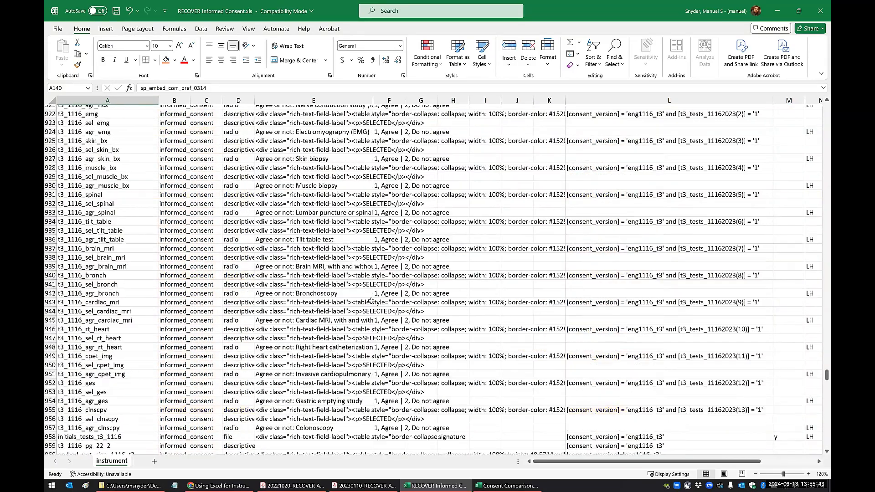
pyautogui.scroll(7, 371, 301)
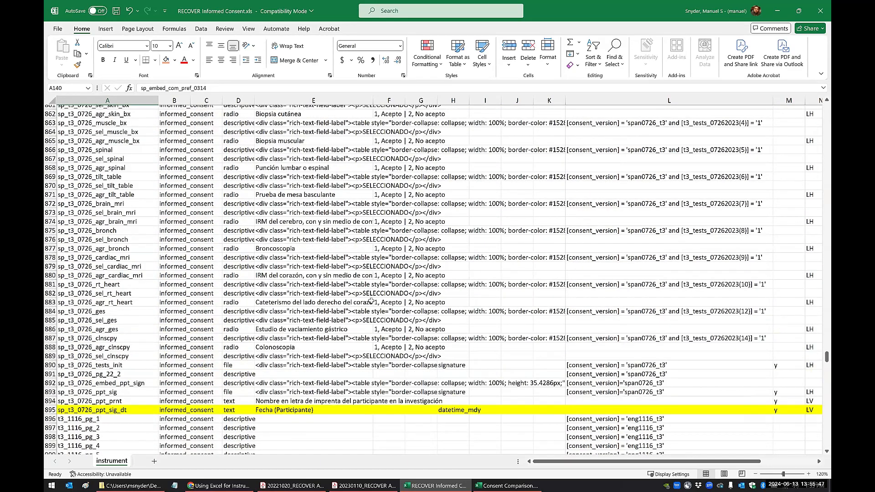
# Find the next cell containing "{" and fill its entire row, sp_embed_com_pref_0314, with orange
pyautogui.hotkey('ctrl', 'f')
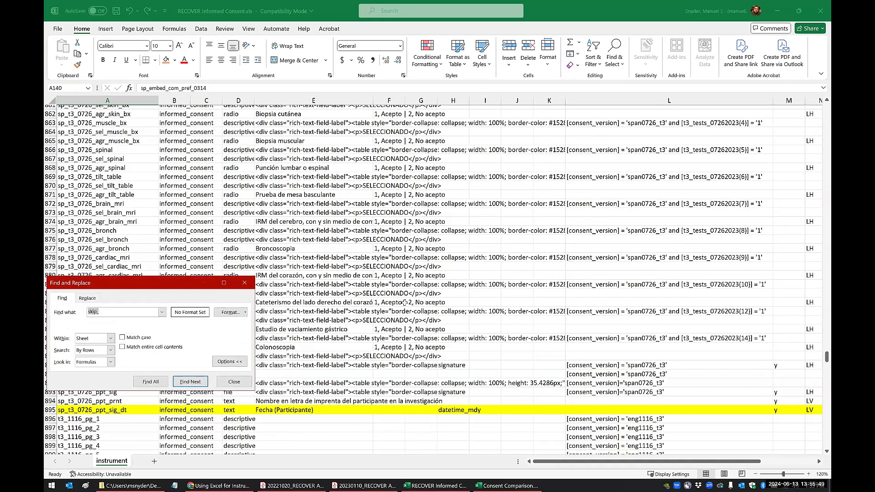
pyautogui.press('BackSpace')
pyautogui.press('Return')
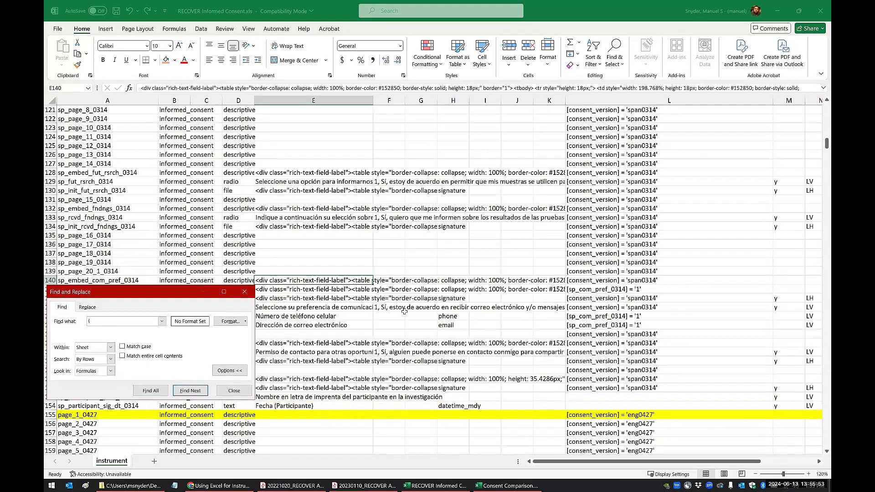
pyautogui.click(244, 292)
pyautogui.click(53, 280)
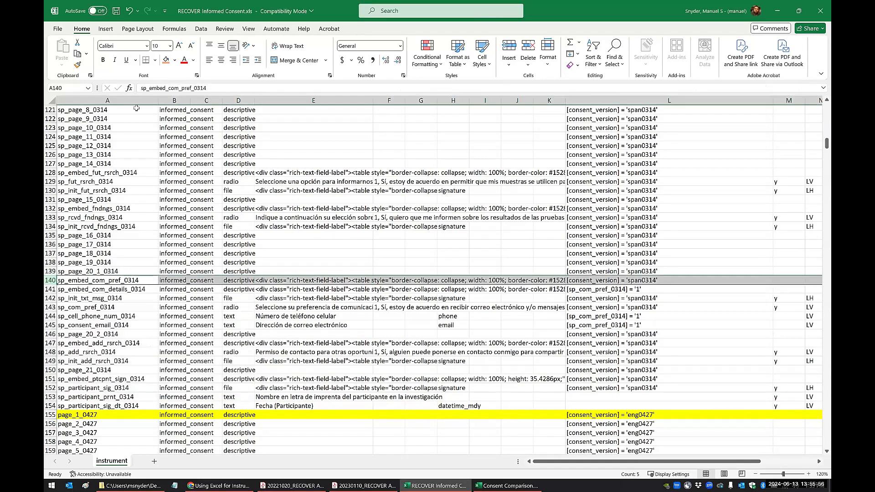
pyautogui.click(166, 65)
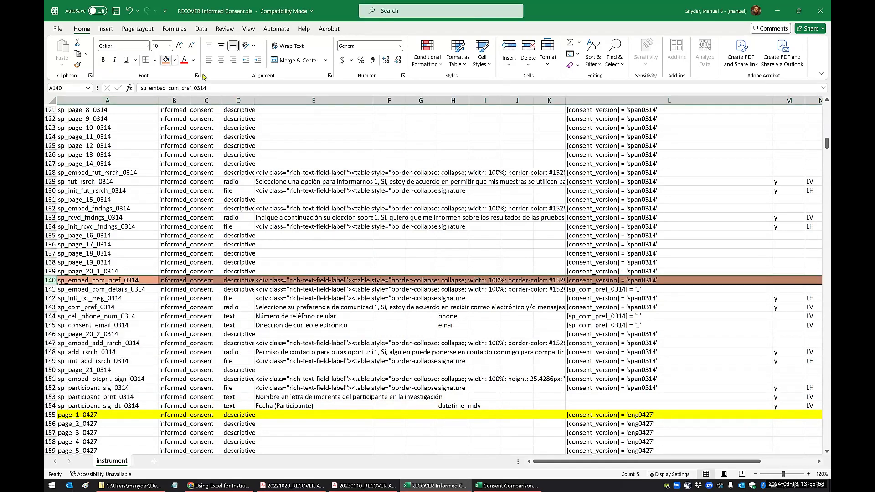
# Expand the formula bar to inspect E140, highlight {sp_com_pref_0314:icons} and its 0314 suffix, and collapse the bar
pyautogui.click(823, 89)
pyautogui.click(336, 303)
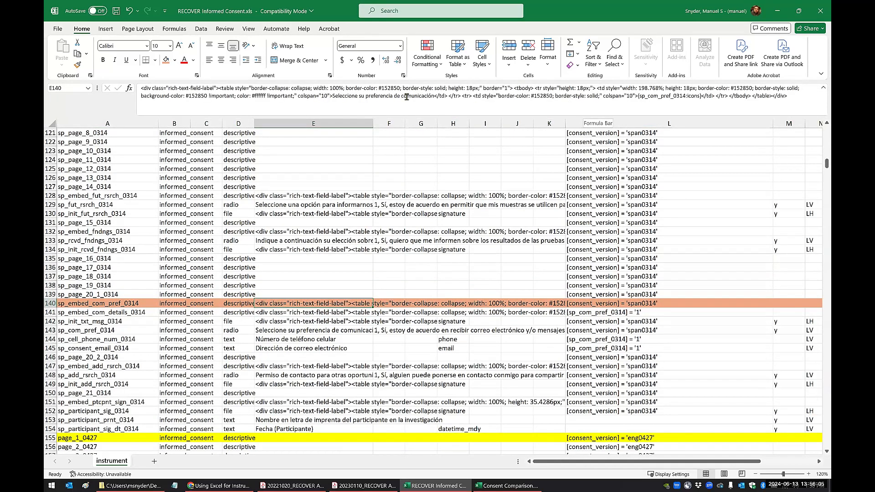
pyautogui.moveTo(637, 96); pyautogui.dragTo(701, 95)
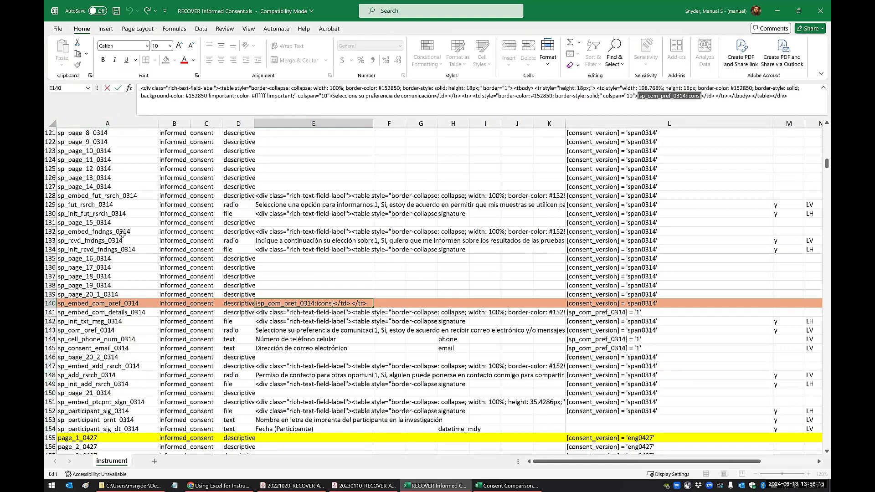
pyautogui.click(674, 96)
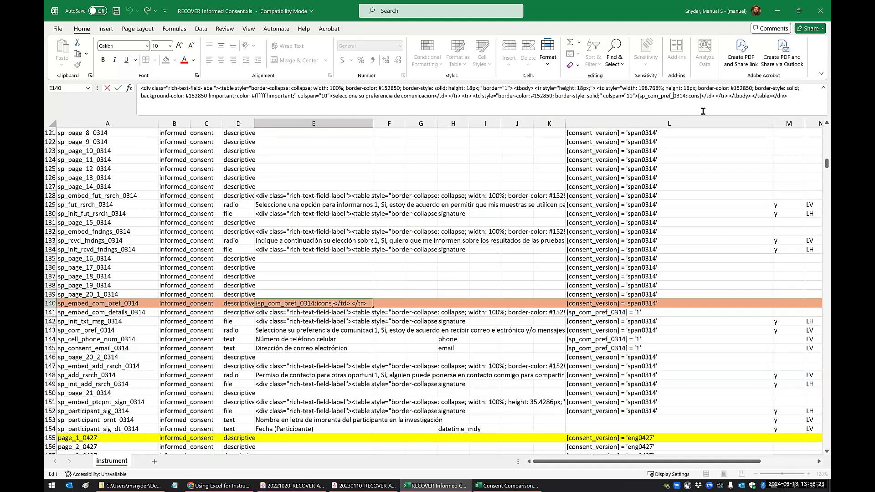
pyautogui.moveTo(674, 96); pyautogui.dragTo(687, 96)
pyautogui.click(822, 89)
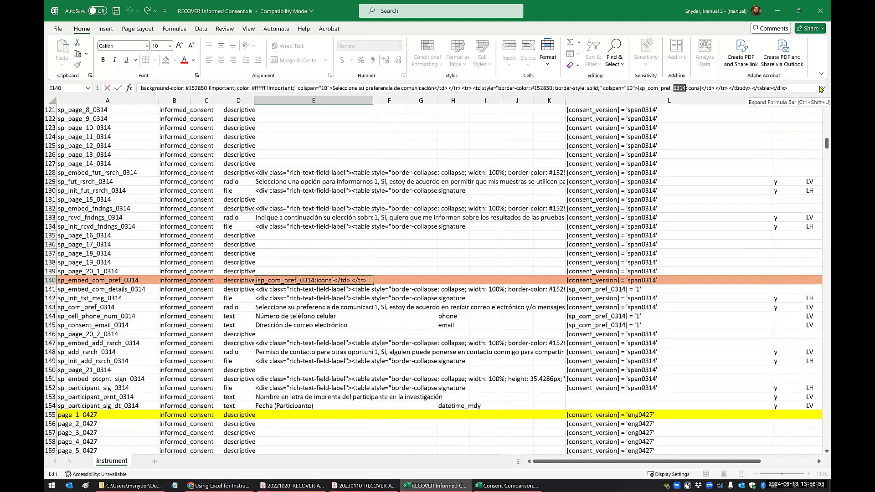
# Minimize RECOVER Informed Consent.xls and switch to the REDCap Online Designer in Chrome to view the embed_times table of embedded fields
pyautogui.click(780, 10)
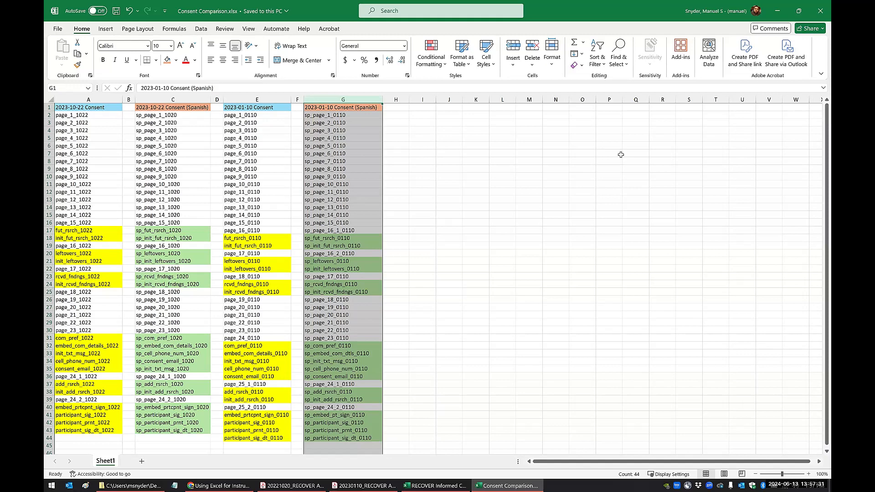
pyautogui.click(196, 486)
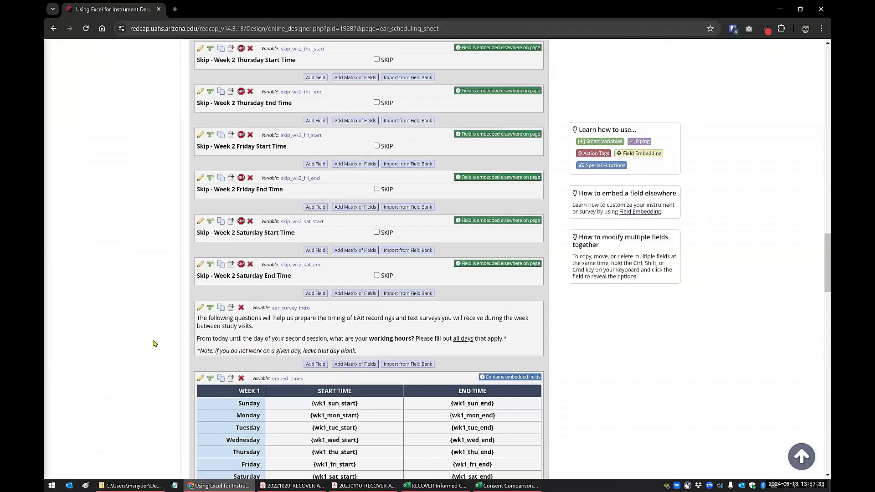
pyautogui.scroll(-6, 154, 343)
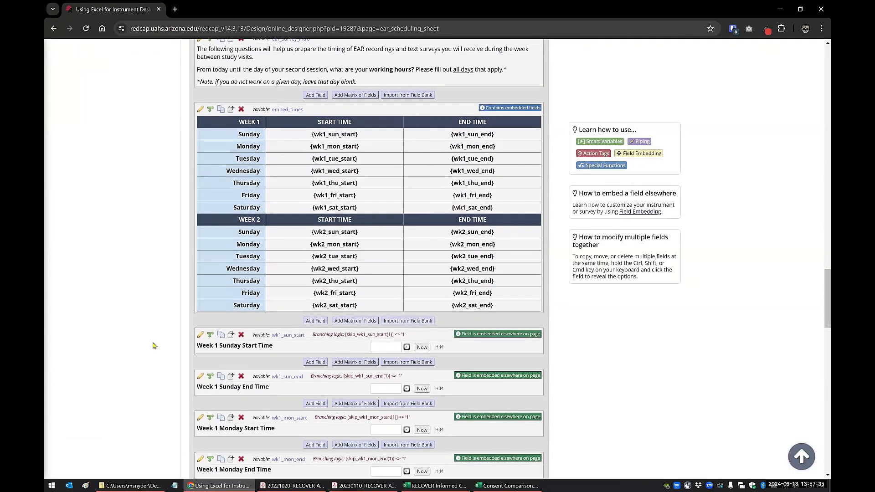